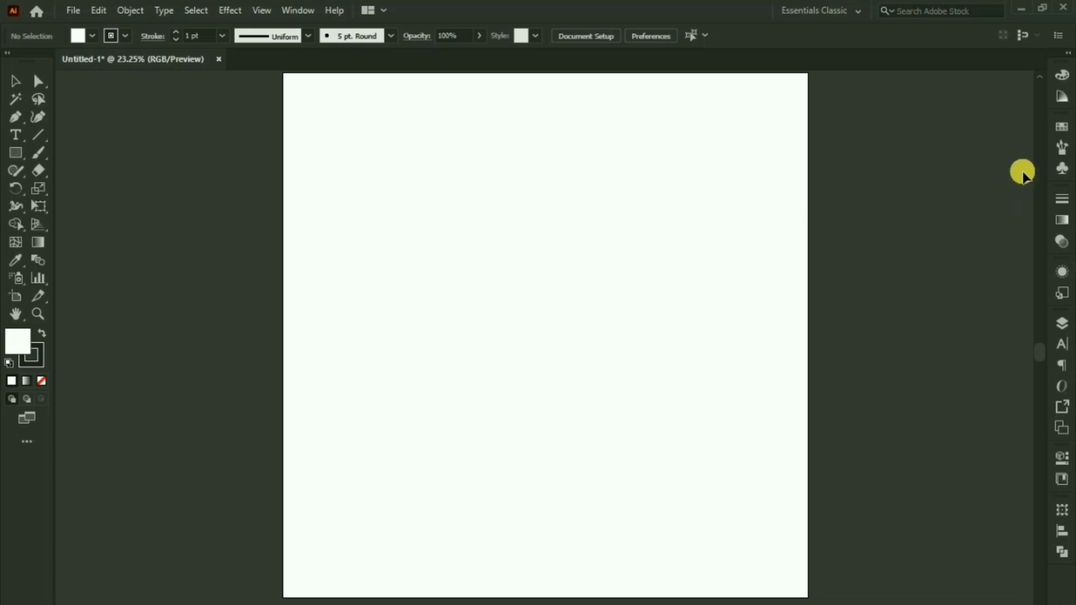
Step: Show the Brushes panel, start a new Calligraphic Brush, then cancel its options unsaved
{"action": "left_click", "coordinate": [1062, 149]}
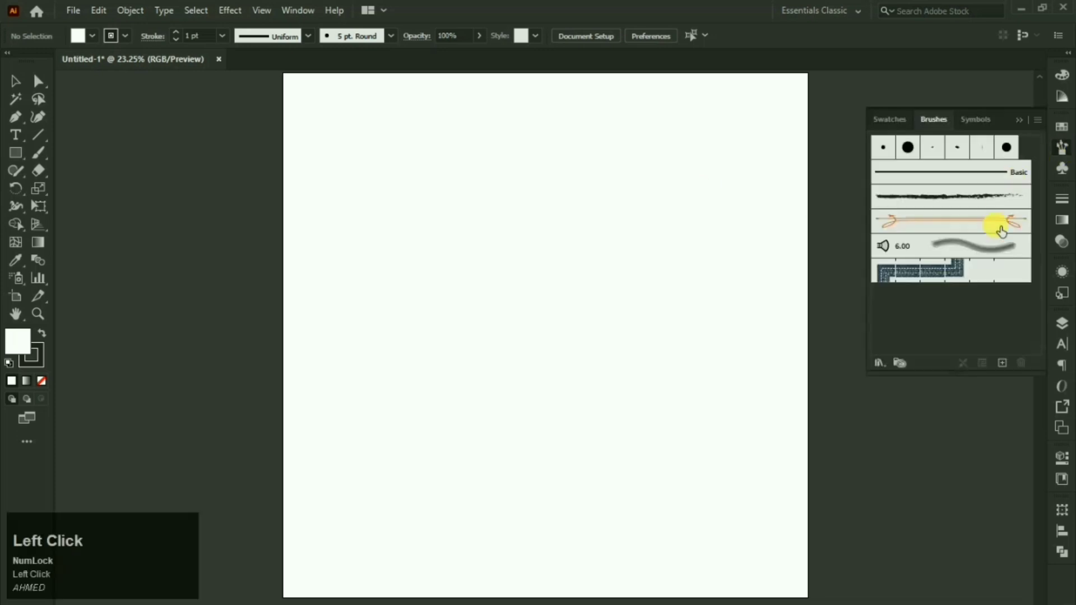
{"action": "left_click", "coordinate": [1003, 364]}
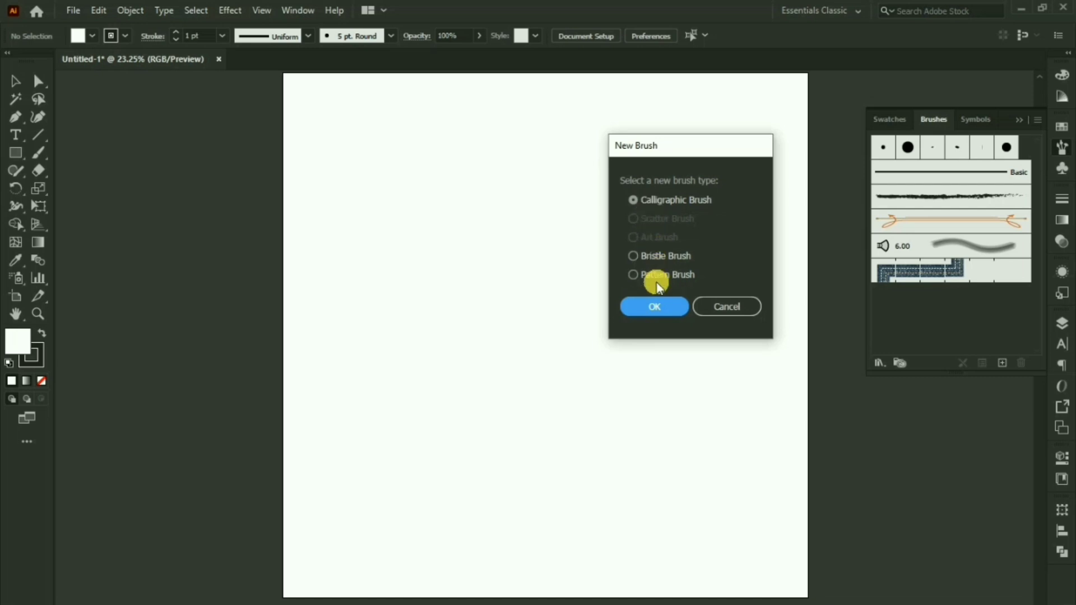
{"action": "left_click", "coordinate": [658, 308]}
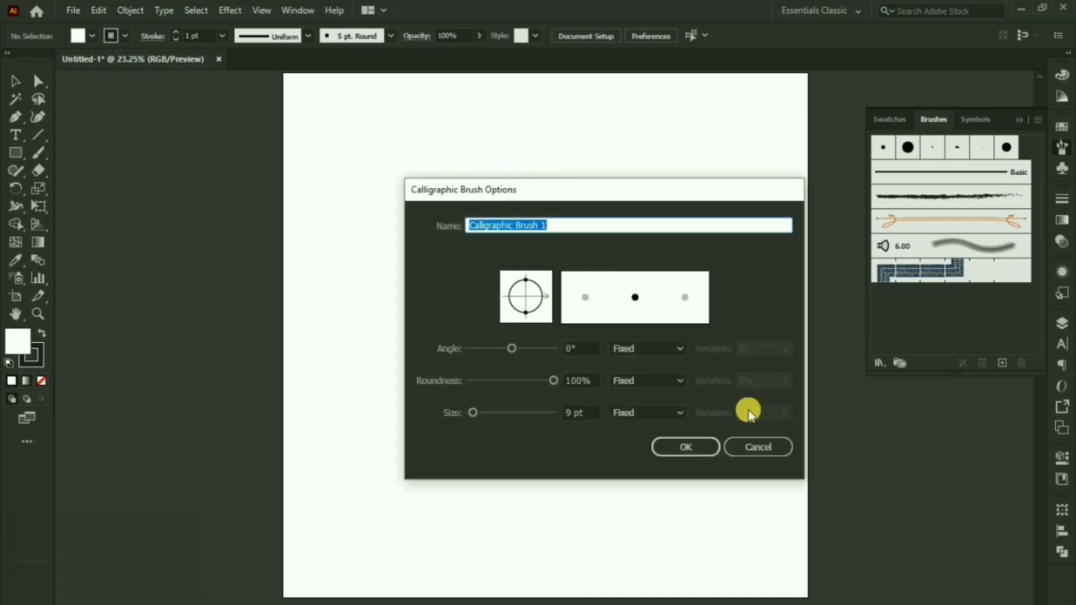
{"action": "left_click", "coordinate": [760, 445]}
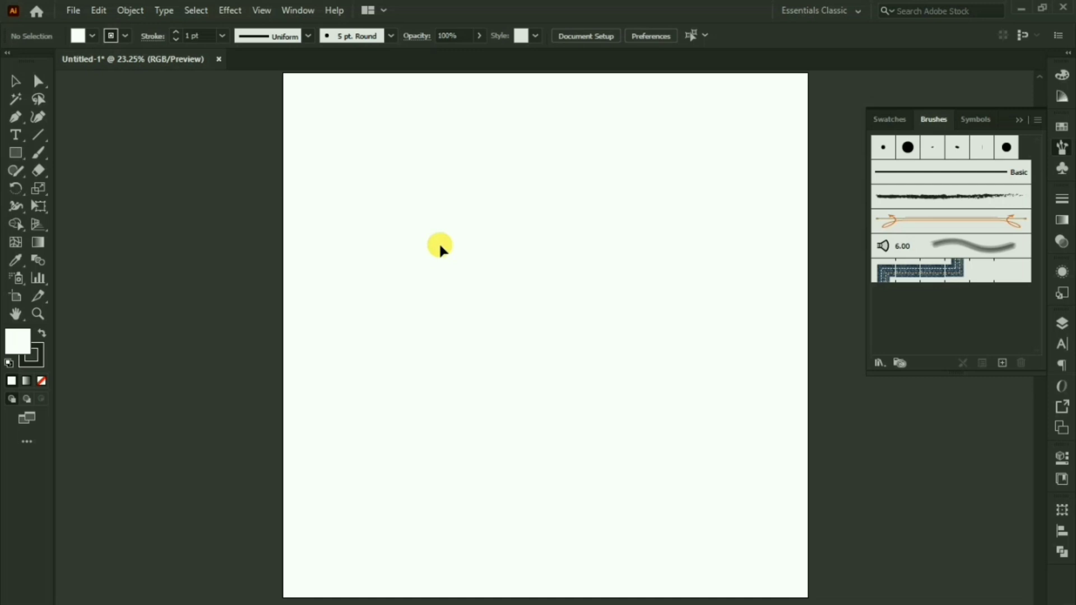
{"action": "right_click", "coordinate": [17, 152]}
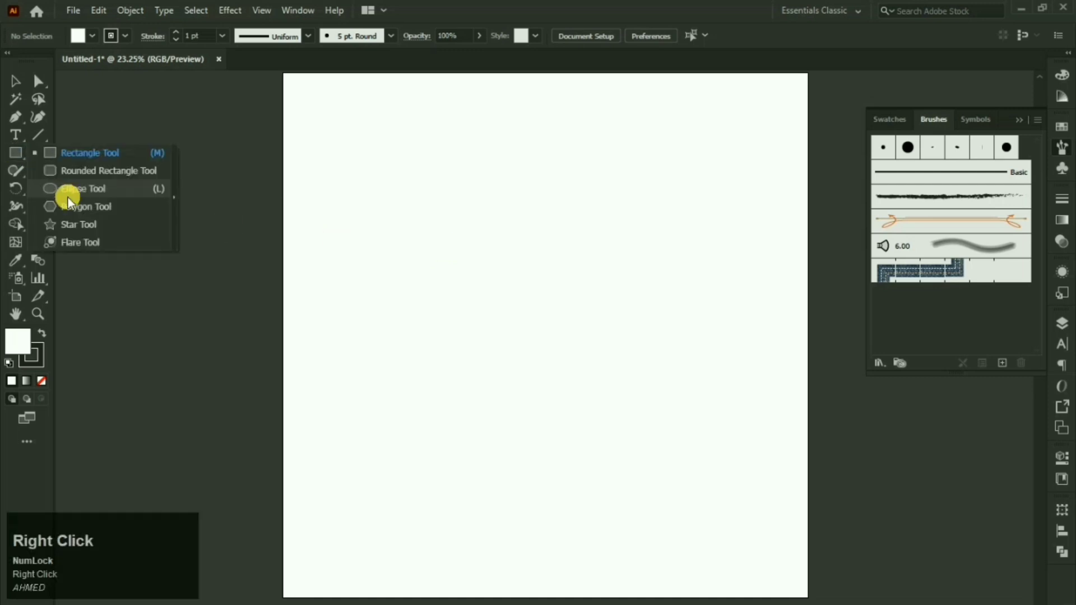
Step: Draw an ellipse-tool circle near the centre with a solid black fill and stroke set to None
{"action": "left_click", "coordinate": [69, 193]}
{"action": "key", "text": "Caps_Lock"}
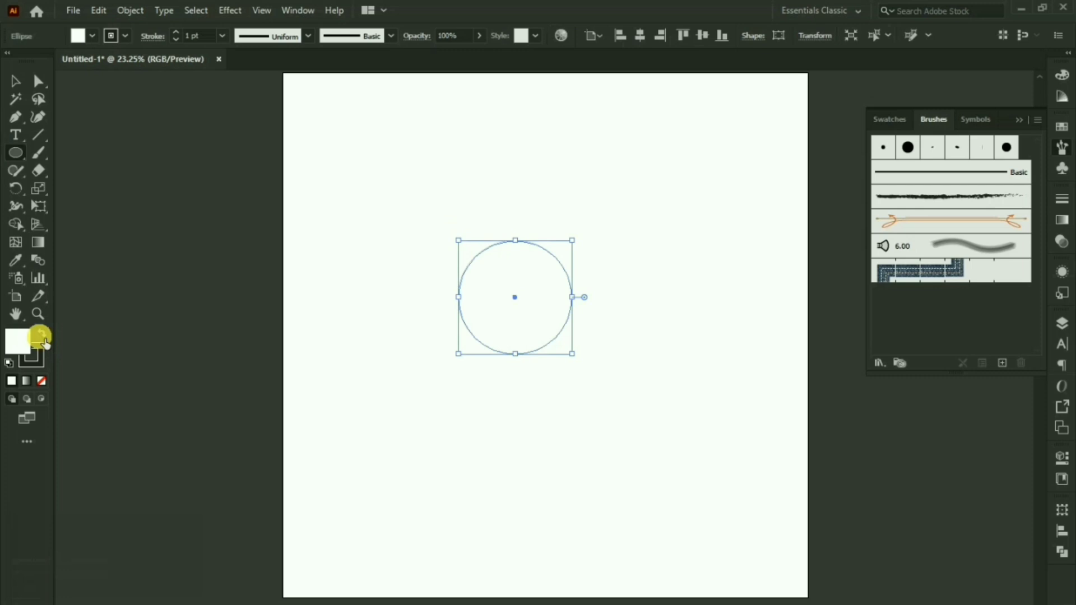
{"action": "left_click", "coordinate": [42, 335]}
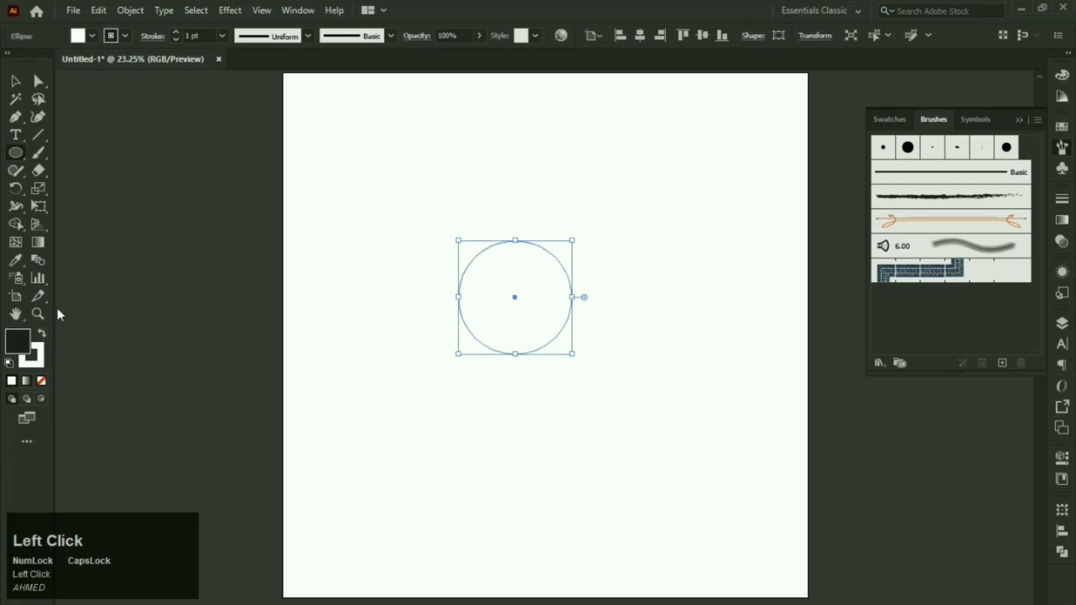
{"action": "left_click", "coordinate": [15, 82]}
{"action": "left_click", "coordinate": [22, 342]}
{"action": "left_click", "coordinate": [1061, 148]}
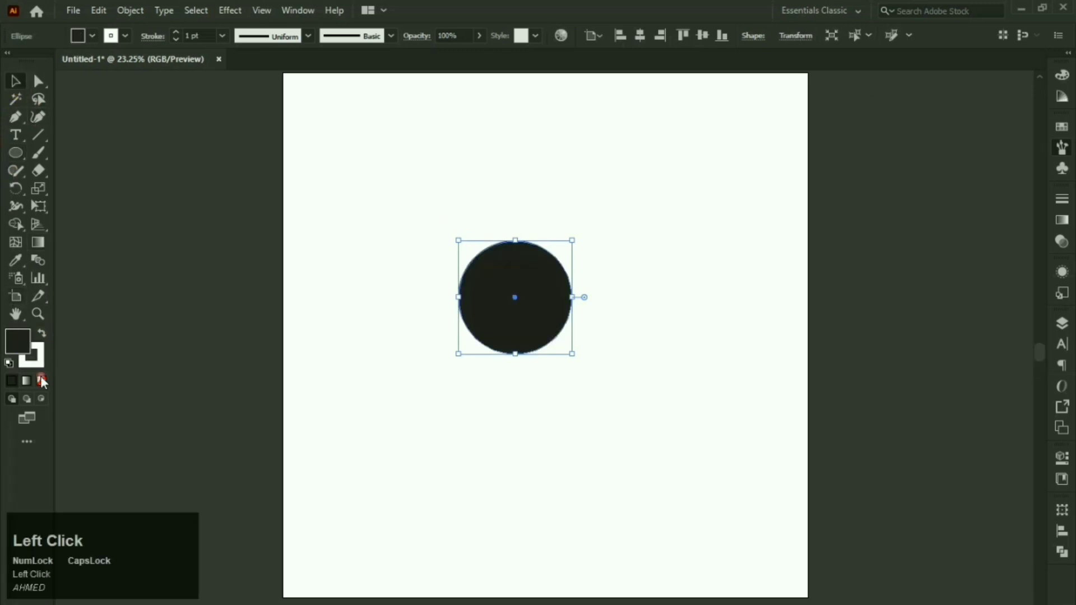
{"action": "left_click", "coordinate": [35, 359]}
{"action": "left_click", "coordinate": [14, 85]}
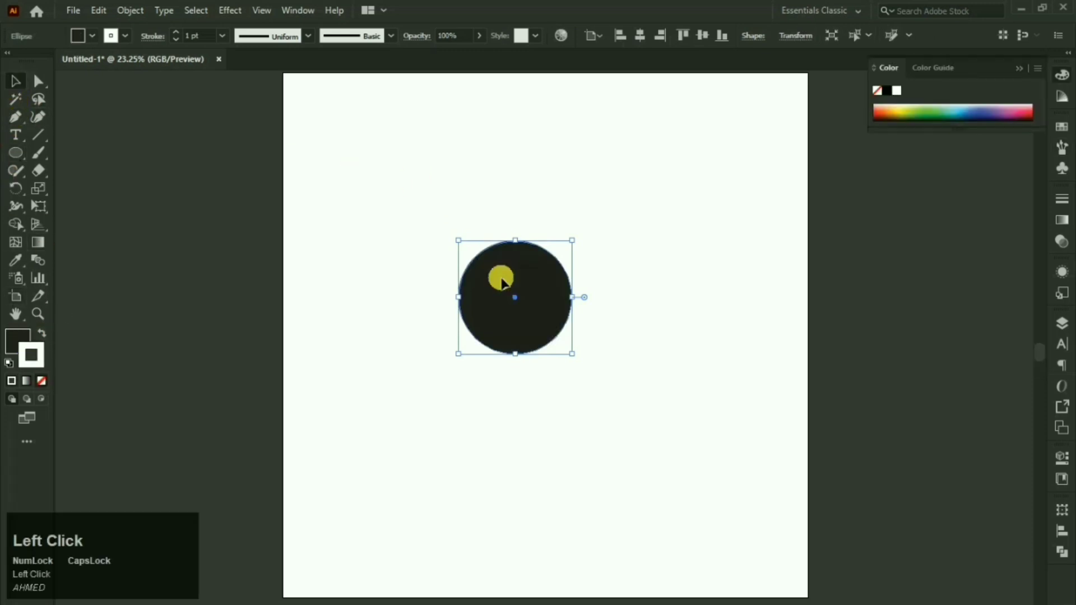
{"action": "left_click", "coordinate": [702, 37]}
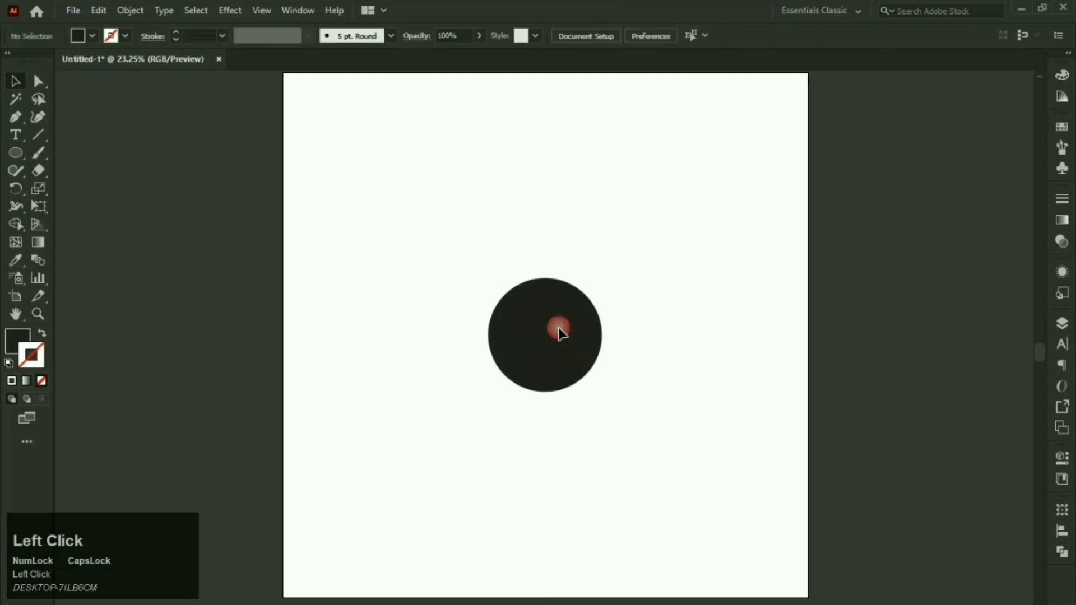
{"action": "left_click", "coordinate": [558, 329]}
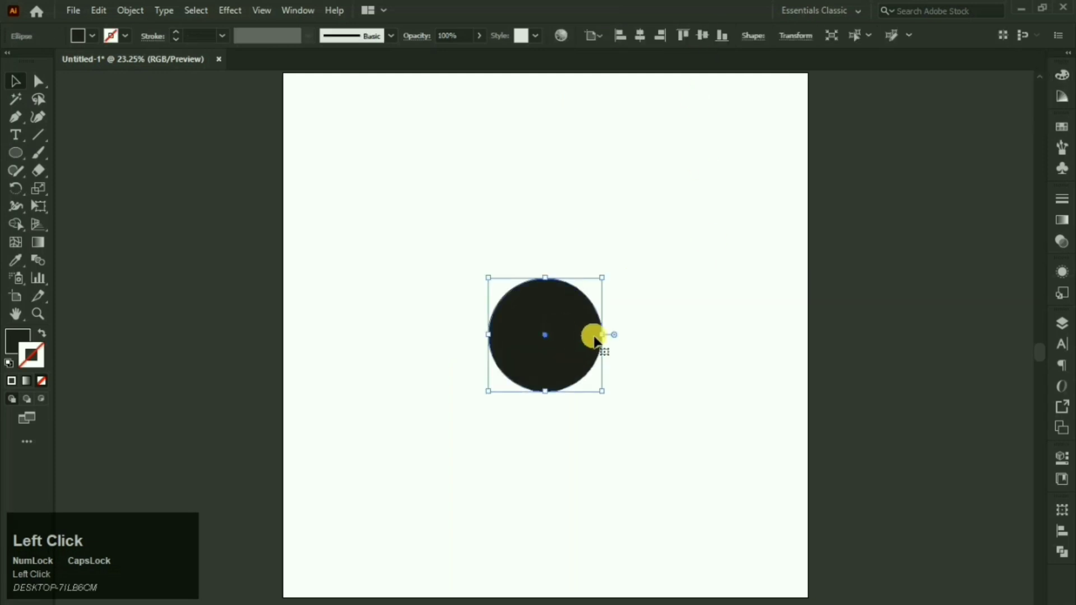
Step: Start a new Calligraphic Brush and name it 'New Brush'
{"action": "left_click", "coordinate": [1059, 152]}
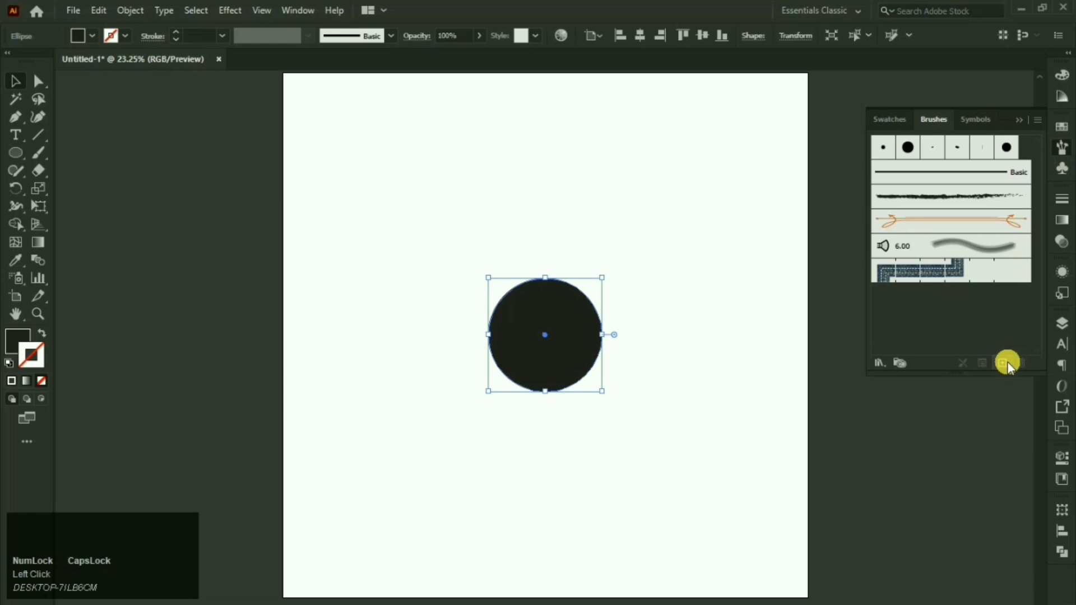
{"action": "left_click", "coordinate": [1001, 363]}
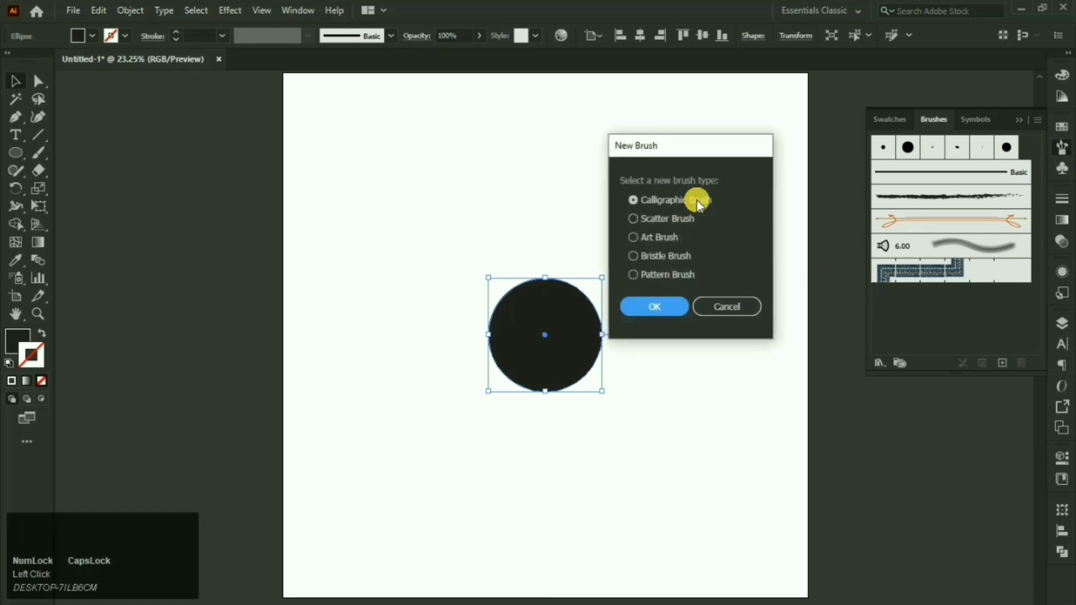
{"action": "left_click", "coordinate": [664, 301]}
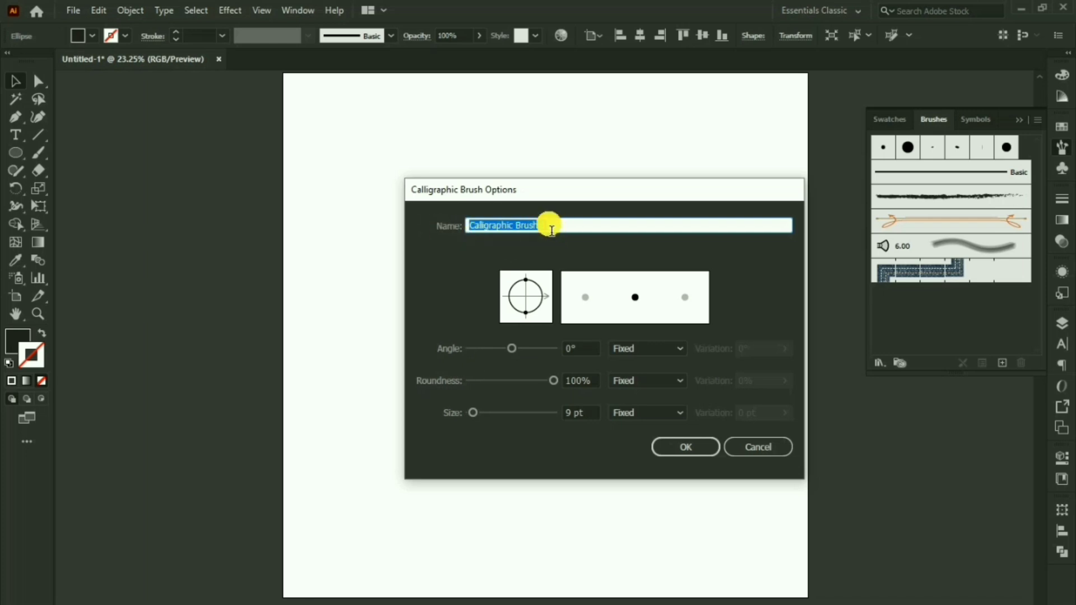
{"action": "key", "text": "Caps_Lock"}
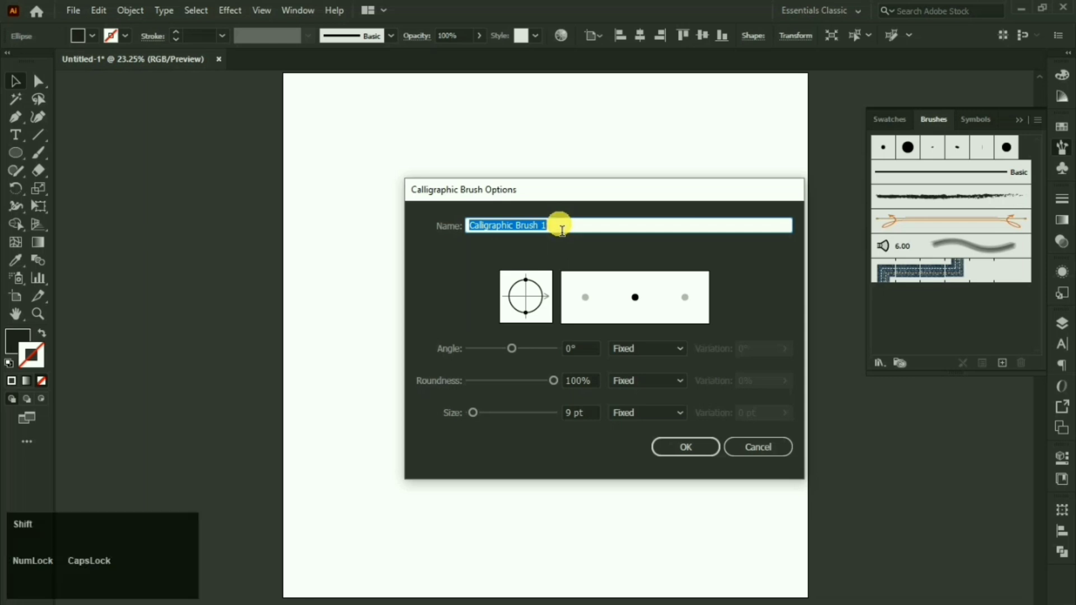
{"action": "type", "text": "nEW bRUSH"}
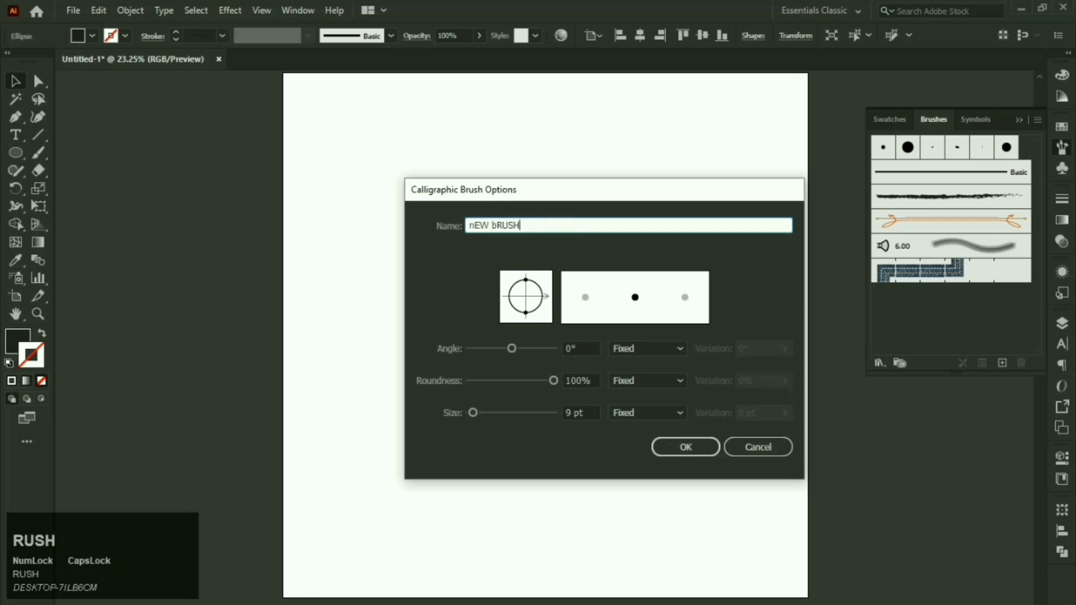
{"action": "key", "text": "ctrl+a"}
{"action": "key", "text": "Caps_Lock"}
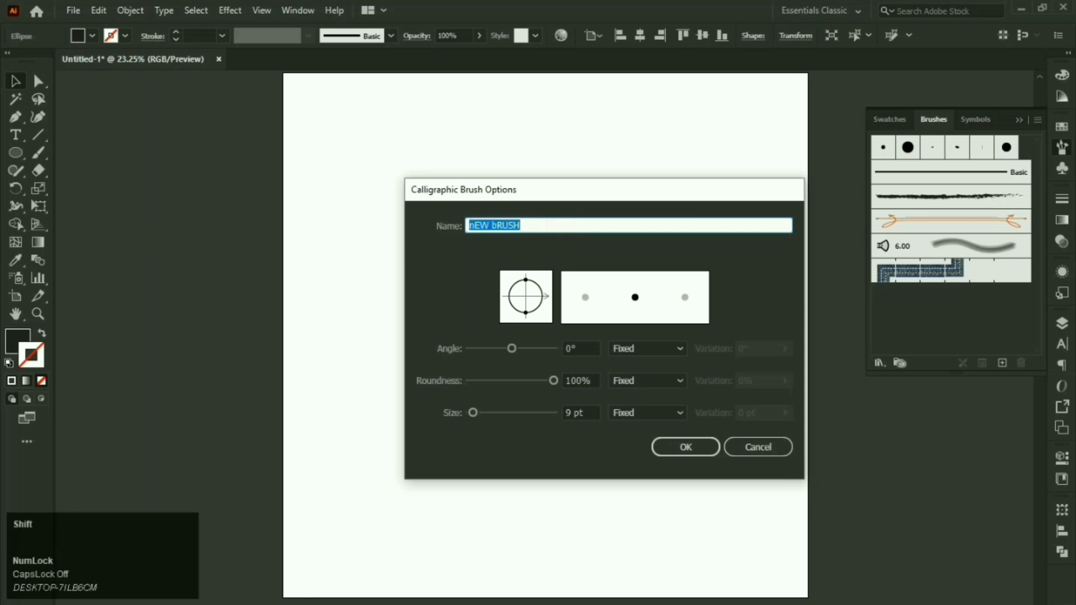
{"action": "type", "text": "New Brush"}
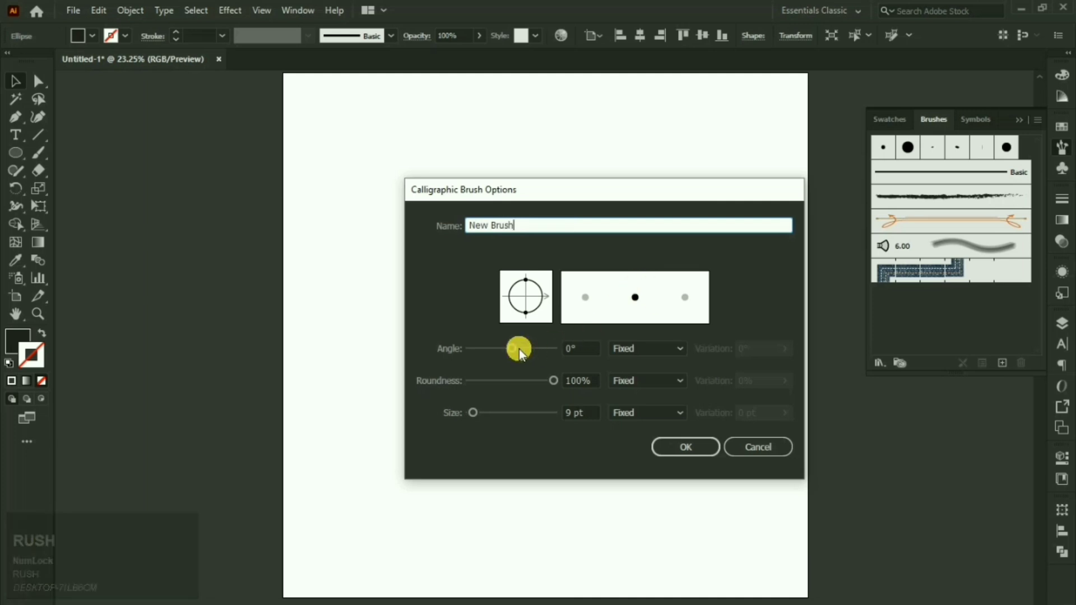
Step: Set the brush to 24° angle, 14% roundness and 80 pt size, and confirm
{"action": "mouse_move", "coordinate": [519, 349]}
{"action": "left_mouse_down"}
{"action": "mouse_move", "coordinate": [530, 348]}
{"action": "mouse_move", "coordinate": [498, 339]}
{"action": "mouse_move", "coordinate": [519, 351]}
{"action": "mouse_move", "coordinate": [506, 350]}
{"action": "mouse_move", "coordinate": [551, 318]}
{"action": "left_mouse_up"}
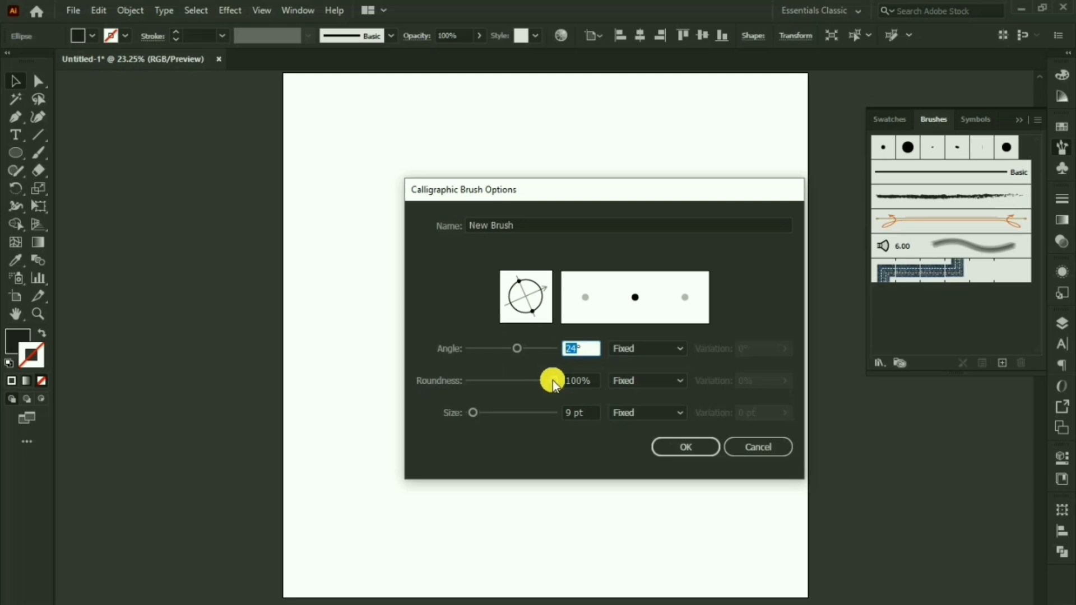
{"action": "mouse_move", "coordinate": [553, 381]}
{"action": "left_mouse_down"}
{"action": "mouse_move", "coordinate": [479, 378]}
{"action": "mouse_move", "coordinate": [500, 412]}
{"action": "left_mouse_up"}
{"action": "double_click", "coordinate": [569, 413]}
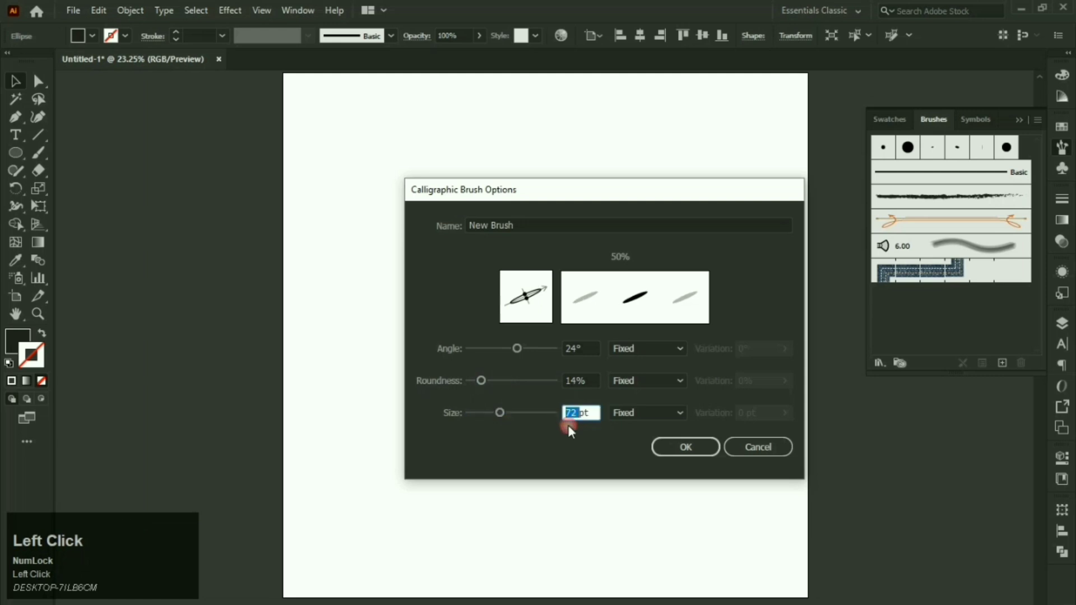
{"action": "type", "text": "80"}
{"action": "key", "text": "Return"}
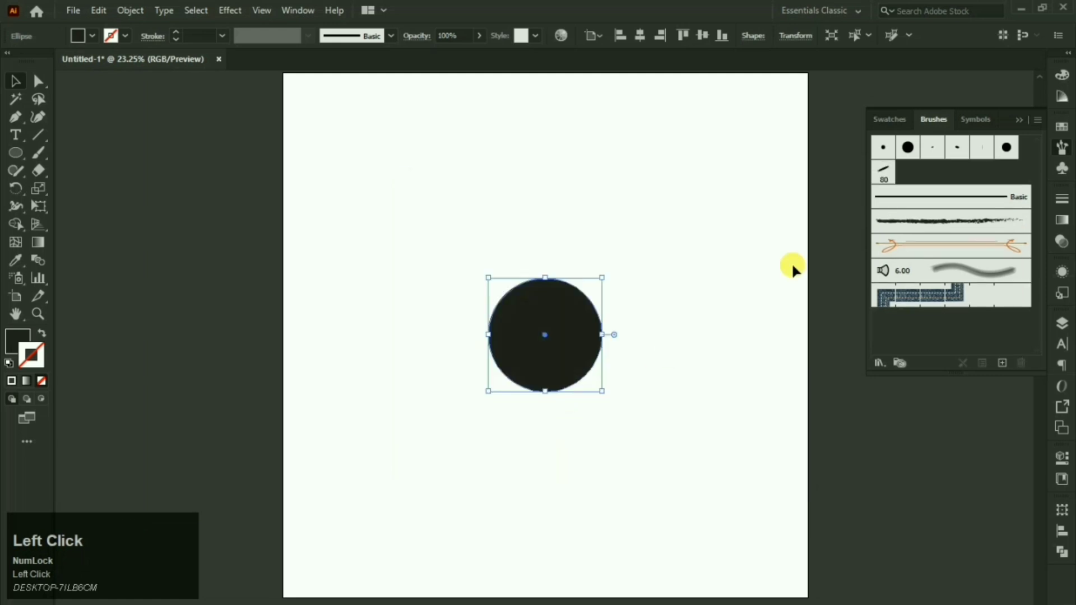
Step: Apply New Brush to the black circle, then delete the circle
{"action": "left_click", "coordinate": [885, 178]}
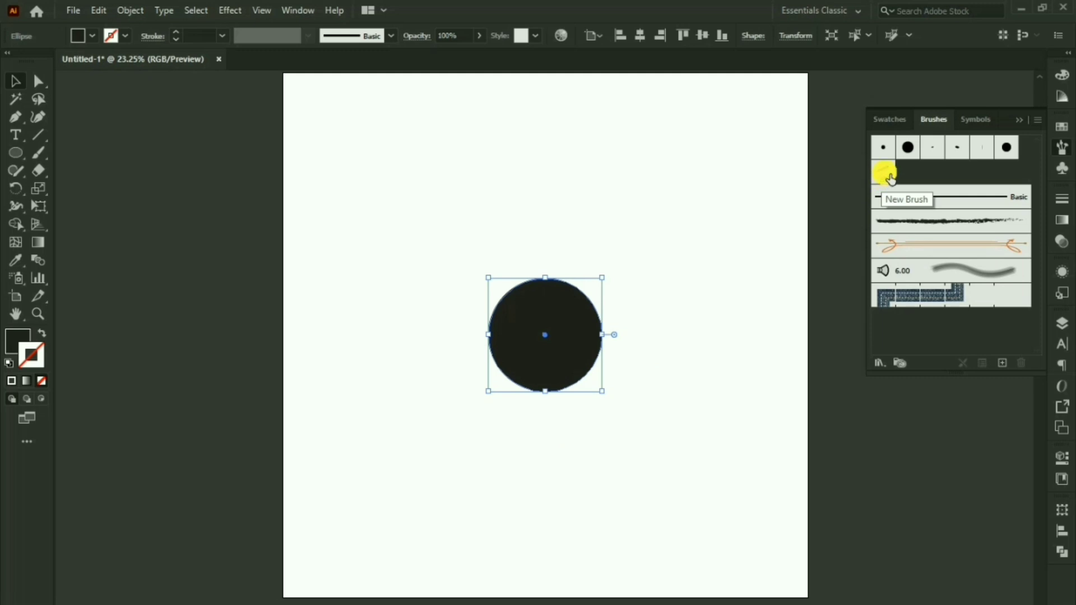
{"action": "left_click_drag", "start_coordinate": [891, 179], "coordinate": [609, 325]}
{"action": "key", "text": "Delete"}
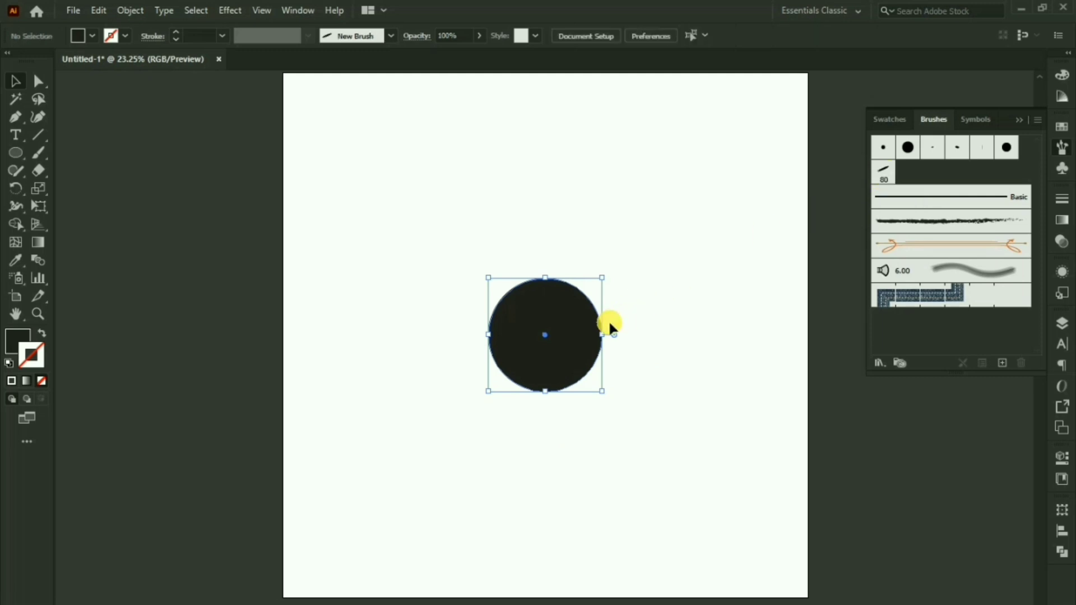
Step: Paint an S-shaped stroke and a swirling stroke beside it with the Paintbrush using New Brush
{"action": "left_click", "coordinate": [39, 153]}
{"action": "left_click", "coordinate": [882, 174]}
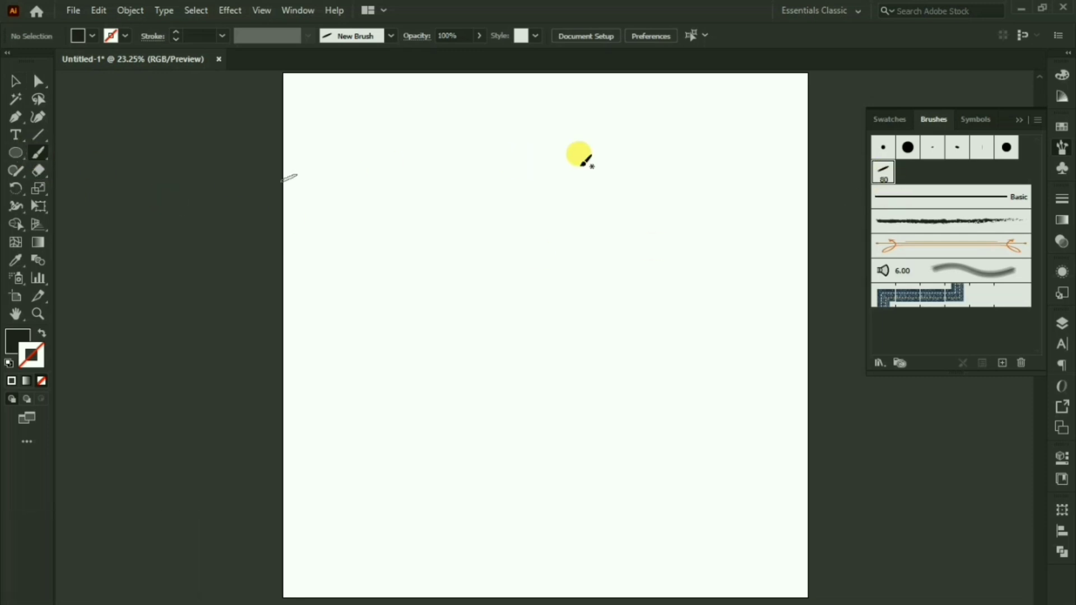
{"action": "left_click_drag", "start_coordinate": [544, 205], "coordinate": [559, 199]}
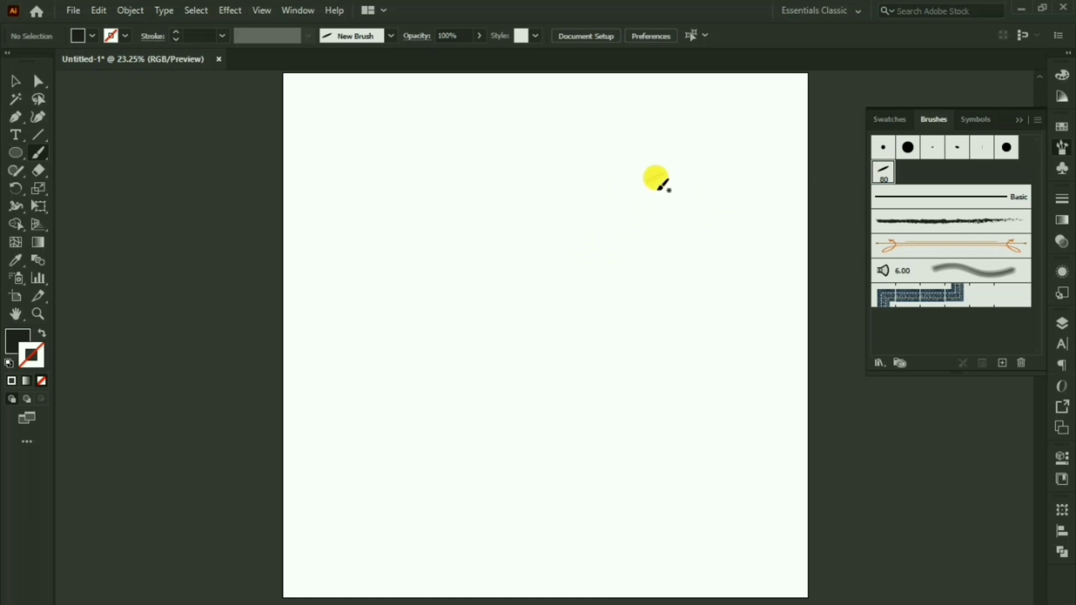
{"action": "mouse_move", "coordinate": [661, 176]}
{"action": "left_mouse_down"}
{"action": "mouse_move", "coordinate": [612, 221]}
{"action": "mouse_move", "coordinate": [690, 276]}
{"action": "mouse_move", "coordinate": [567, 298]}
{"action": "mouse_move", "coordinate": [545, 284]}
{"action": "left_mouse_up"}
{"action": "mouse_move", "coordinate": [559, 178]}
{"action": "left_mouse_down"}
{"action": "mouse_move", "coordinate": [533, 193]}
{"action": "mouse_move", "coordinate": [512, 179]}
{"action": "mouse_move", "coordinate": [470, 184]}
{"action": "mouse_move", "coordinate": [471, 229]}
{"action": "mouse_move", "coordinate": [544, 235]}
{"action": "mouse_move", "coordinate": [483, 293]}
{"action": "left_mouse_up"}
{"action": "key", "text": "ctrl+z"}
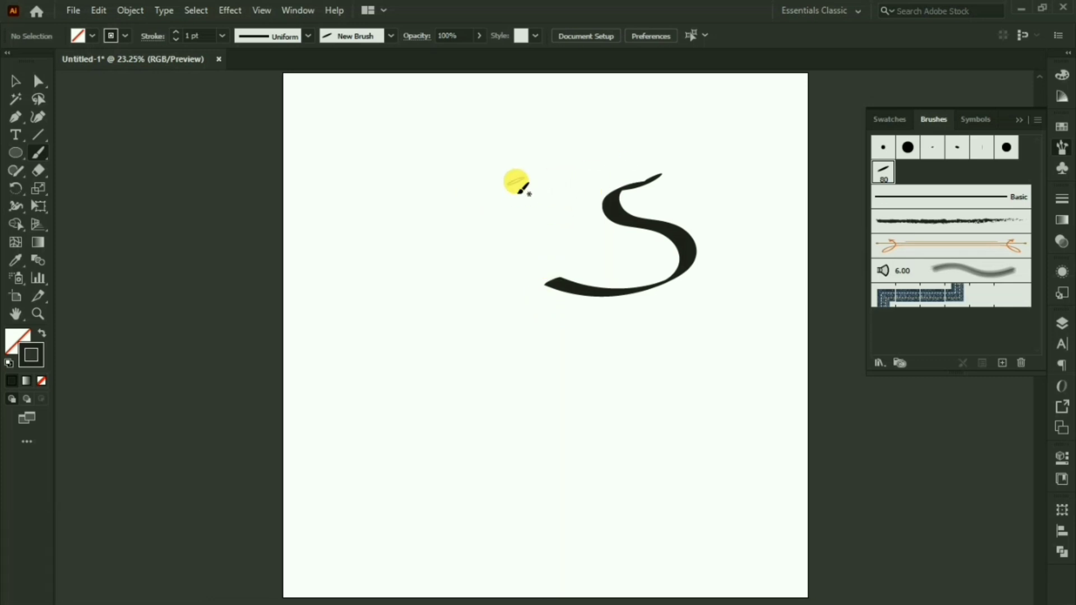
{"action": "mouse_move", "coordinate": [520, 182]}
{"action": "left_mouse_down"}
{"action": "mouse_move", "coordinate": [492, 201]}
{"action": "mouse_move", "coordinate": [448, 186]}
{"action": "mouse_move", "coordinate": [454, 240]}
{"action": "mouse_move", "coordinate": [510, 269]}
{"action": "mouse_move", "coordinate": [478, 320]}
{"action": "mouse_move", "coordinate": [440, 313]}
{"action": "mouse_move", "coordinate": [386, 330]}
{"action": "mouse_move", "coordinate": [387, 355]}
{"action": "left_mouse_up"}
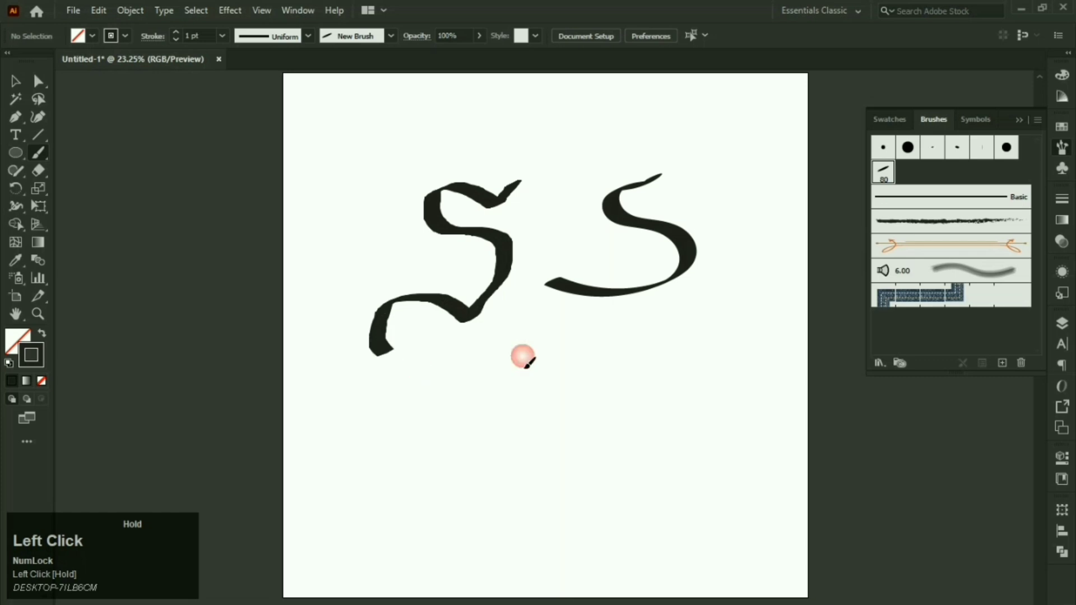
Step: Paint an m-shaped letter below the two swirls
{"action": "key", "text": "space"}
{"action": "left_click_drag", "start_coordinate": [588, 323], "coordinate": [581, 281]}
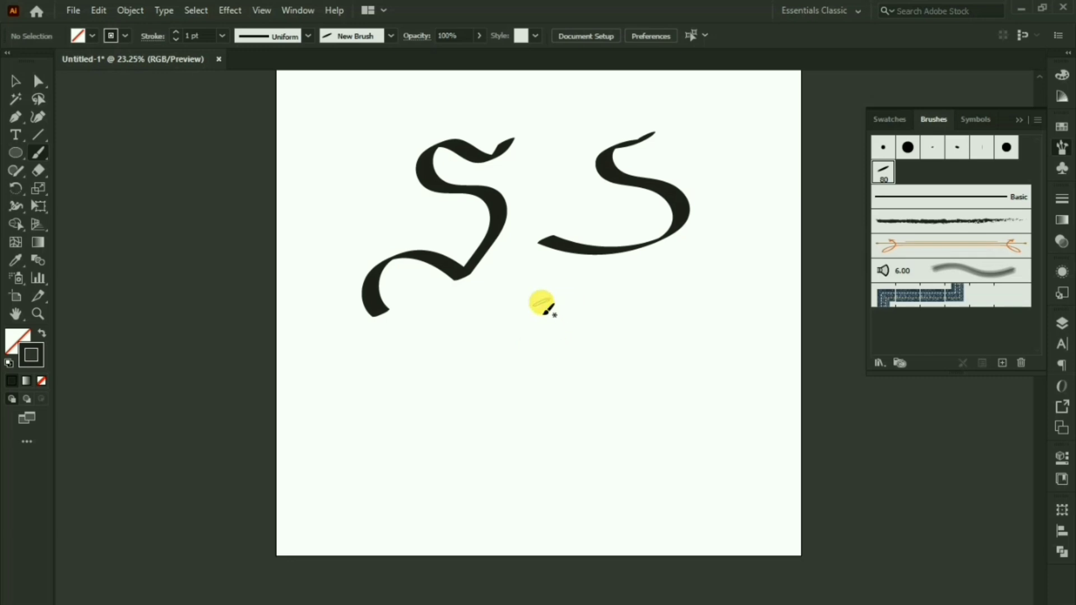
{"action": "mouse_move", "coordinate": [485, 348]}
{"action": "left_mouse_down"}
{"action": "mouse_move", "coordinate": [521, 335]}
{"action": "mouse_move", "coordinate": [525, 349]}
{"action": "mouse_move", "coordinate": [518, 446]}
{"action": "mouse_move", "coordinate": [495, 456]}
{"action": "left_mouse_up"}
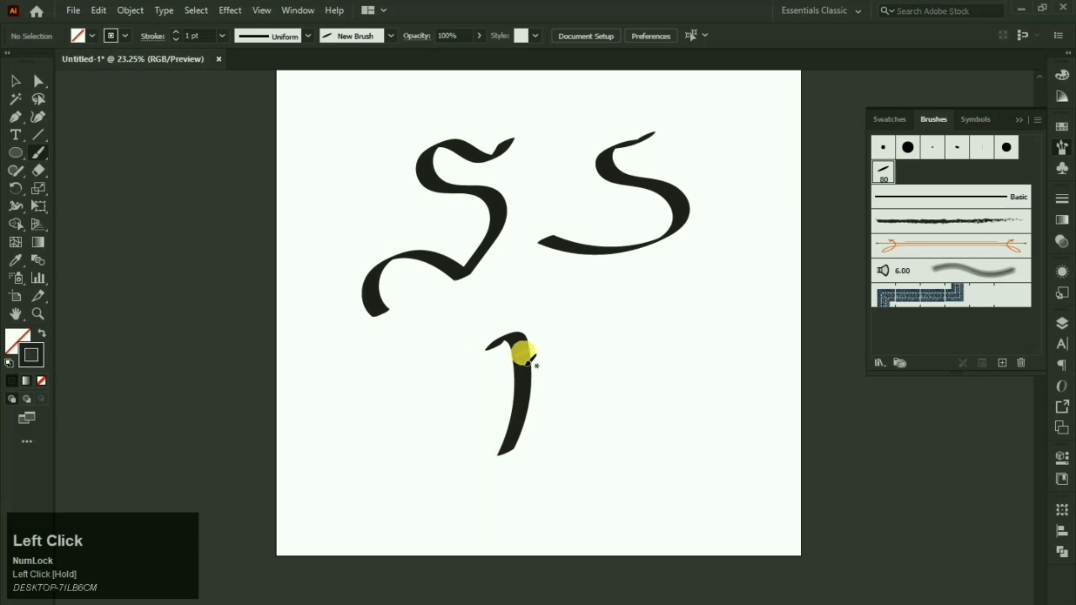
{"action": "mouse_move", "coordinate": [529, 350]}
{"action": "left_mouse_down"}
{"action": "mouse_move", "coordinate": [556, 338]}
{"action": "mouse_move", "coordinate": [567, 375]}
{"action": "mouse_move", "coordinate": [566, 406]}
{"action": "mouse_move", "coordinate": [533, 467]}
{"action": "left_mouse_up"}
{"action": "mouse_move", "coordinate": [574, 372]}
{"action": "left_mouse_down"}
{"action": "mouse_move", "coordinate": [599, 335]}
{"action": "mouse_move", "coordinate": [609, 396]}
{"action": "mouse_move", "coordinate": [579, 497]}
{"action": "mouse_move", "coordinate": [567, 493]}
{"action": "left_mouse_up"}
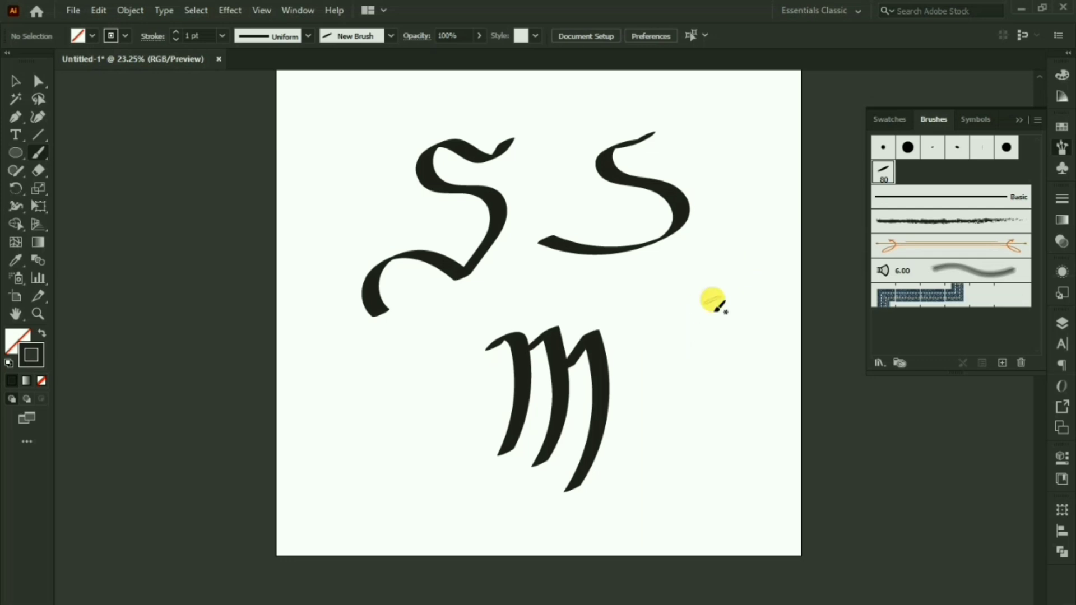
{"action": "scroll", "coordinate": [601, 341], "scroll_direction": "up", "scroll_amount": 2}
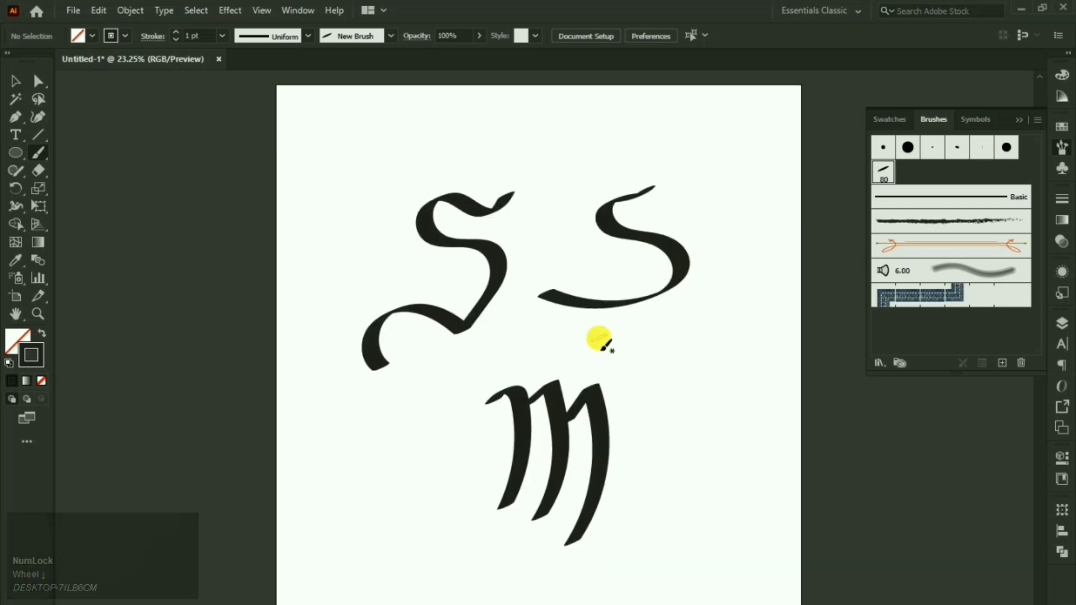
Step: Edit New Brush to a 40° angle and 8% roundness, leaving existing strokes unchanged
{"action": "left_click", "coordinate": [885, 170]}
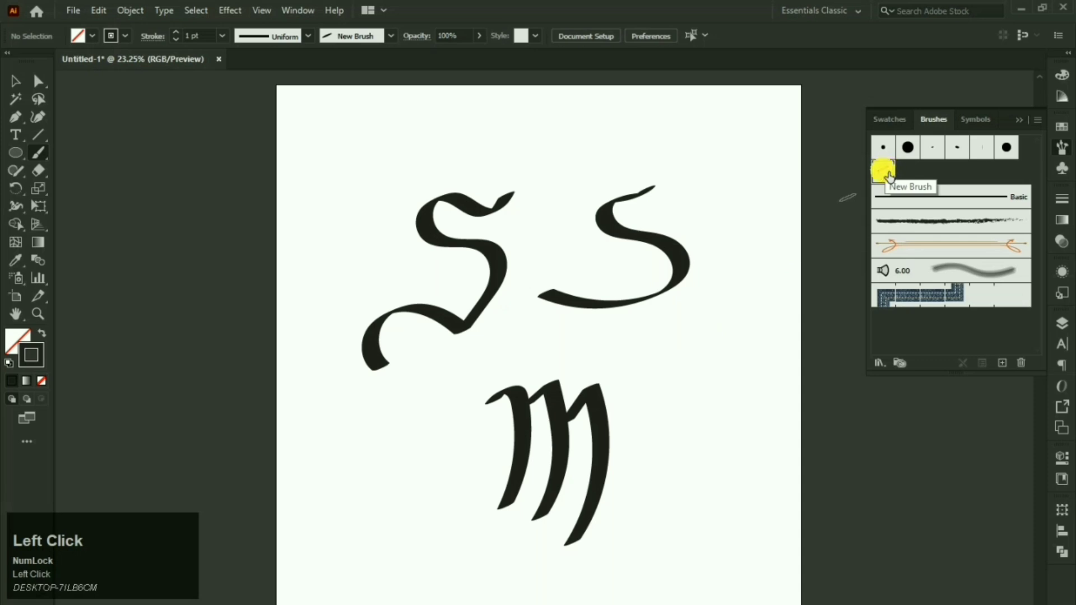
{"action": "double_click", "coordinate": [885, 170]}
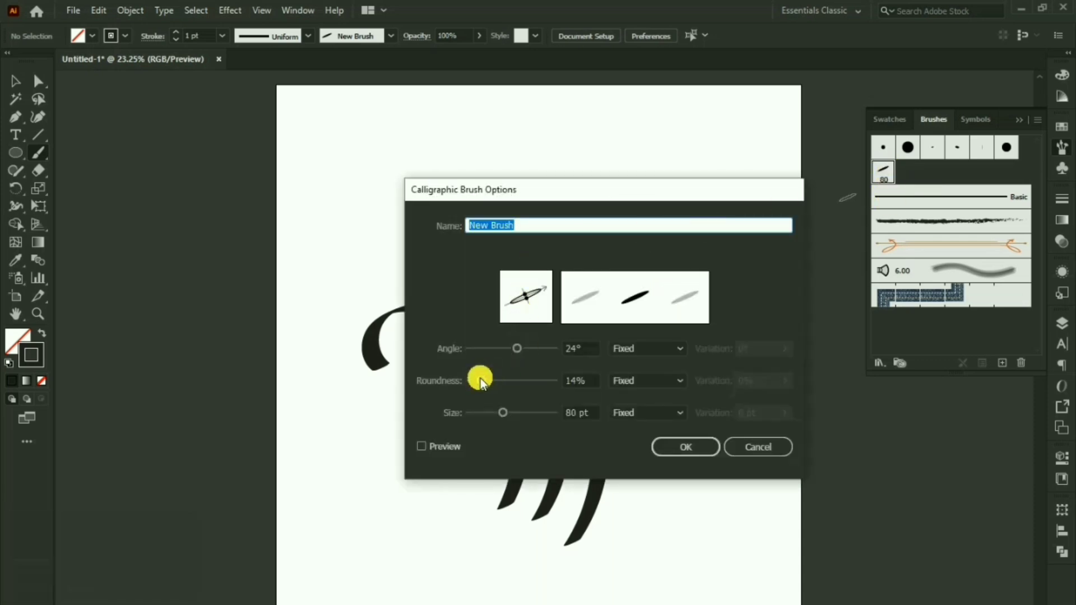
{"action": "mouse_move", "coordinate": [486, 378]}
{"action": "left_mouse_down"}
{"action": "mouse_move", "coordinate": [476, 380]}
{"action": "mouse_move", "coordinate": [520, 350]}
{"action": "left_mouse_up"}
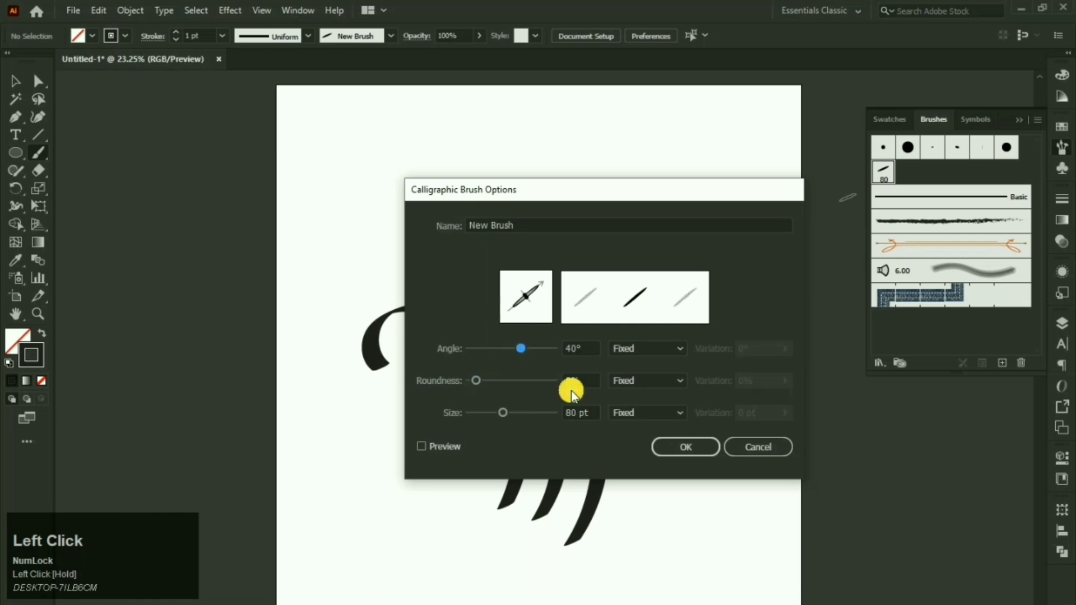
{"action": "left_click", "coordinate": [671, 447]}
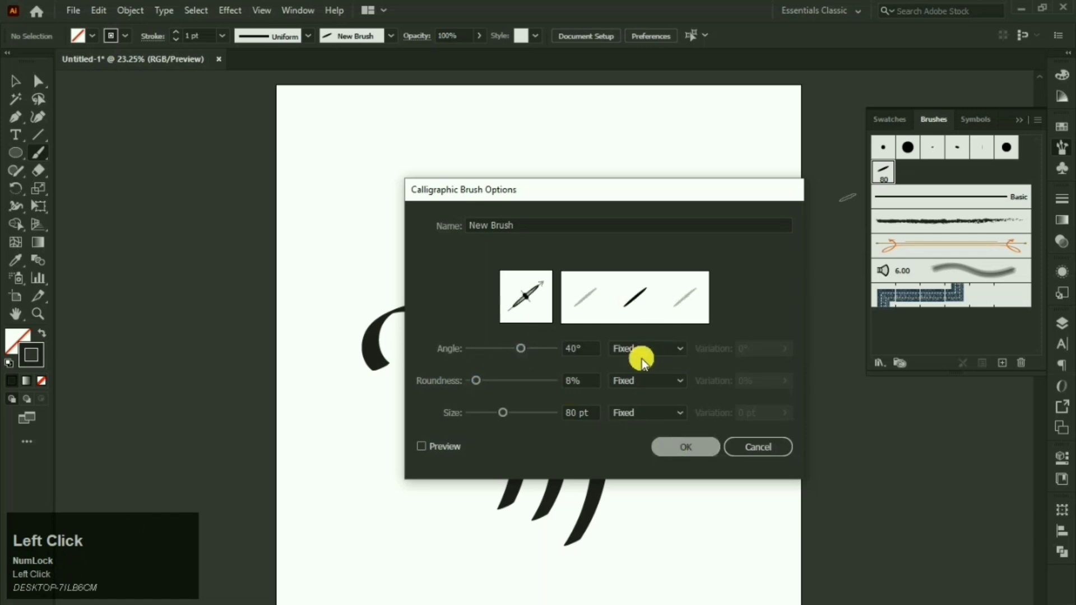
{"action": "left_click", "coordinate": [681, 448]}
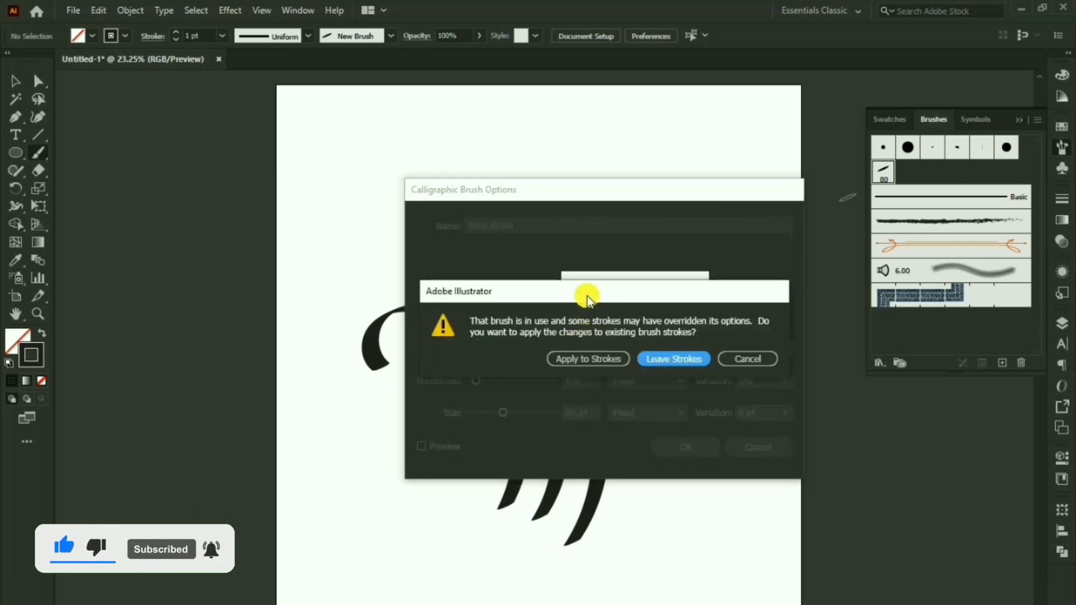
{"action": "mouse_move", "coordinate": [592, 291]}
{"action": "left_mouse_down"}
{"action": "mouse_move", "coordinate": [615, 224]}
{"action": "mouse_move", "coordinate": [723, 221]}
{"action": "mouse_move", "coordinate": [883, 191]}
{"action": "left_mouse_up"}
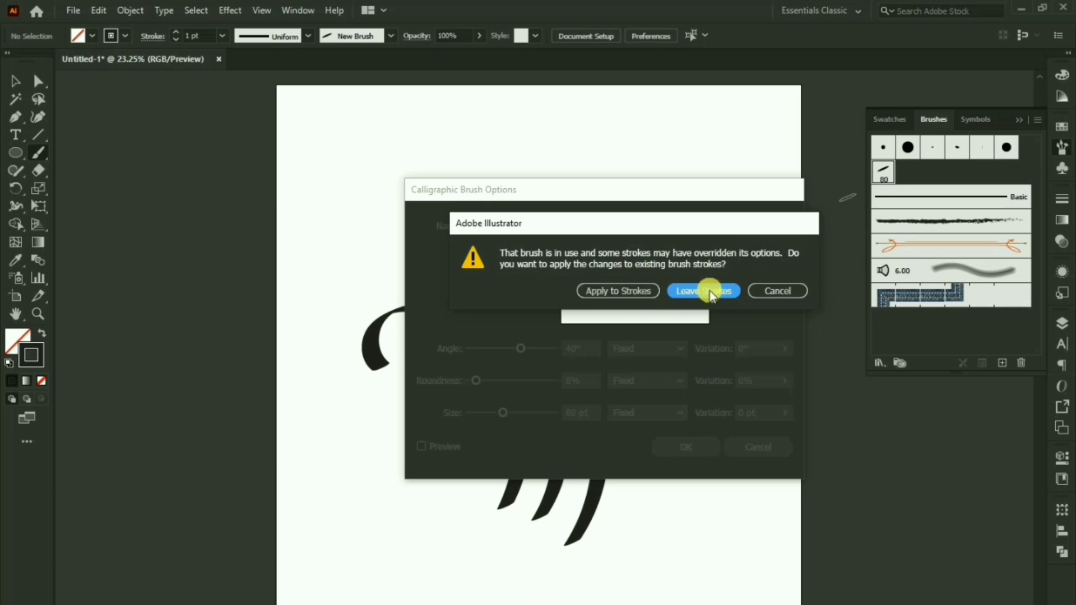
{"action": "left_click", "coordinate": [635, 298]}
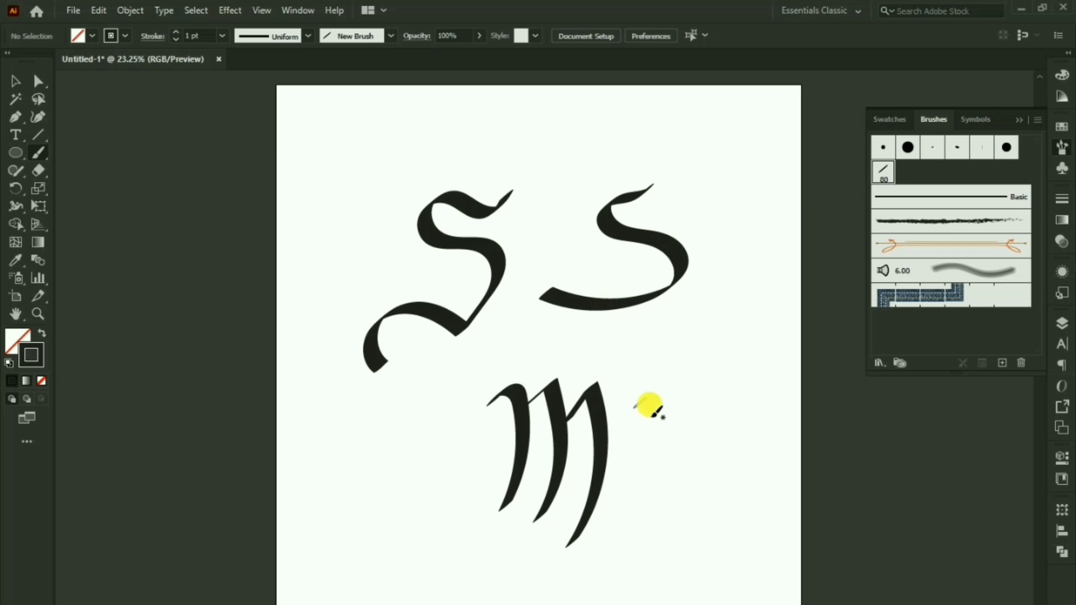
Step: Letter an n to the right of the m with New Brush
{"action": "left_click_drag", "start_coordinate": [639, 412], "coordinate": [652, 405]}
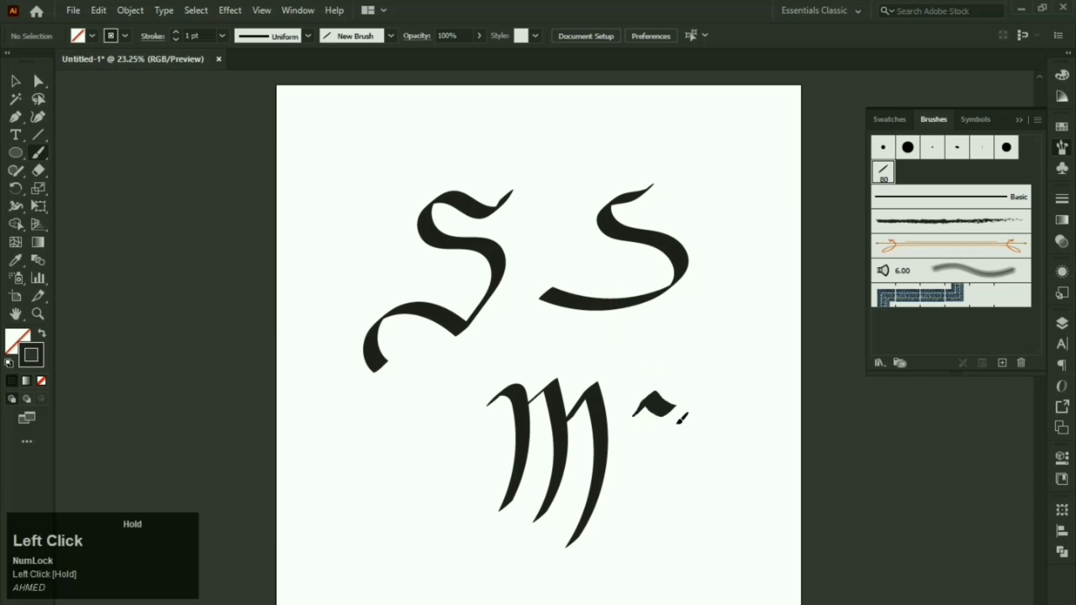
{"action": "mouse_move", "coordinate": [668, 454]}
{"action": "left_mouse_down"}
{"action": "mouse_move", "coordinate": [669, 516]}
{"action": "mouse_move", "coordinate": [653, 530]}
{"action": "left_mouse_up"}
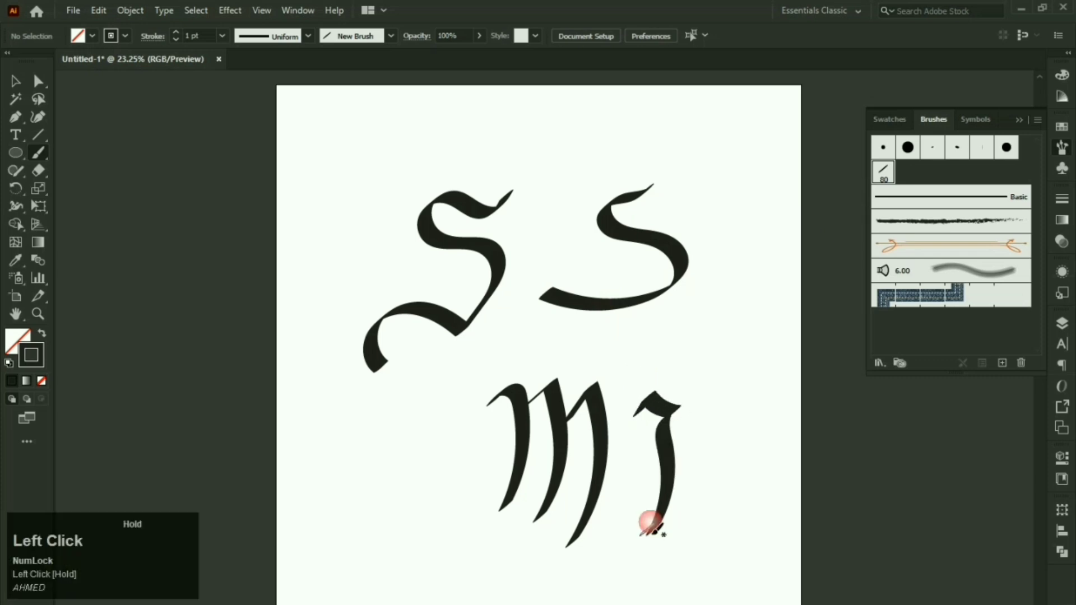
{"action": "mouse_move", "coordinate": [663, 482]}
{"action": "left_mouse_down"}
{"action": "mouse_move", "coordinate": [666, 443]}
{"action": "mouse_move", "coordinate": [701, 411]}
{"action": "mouse_move", "coordinate": [743, 421]}
{"action": "mouse_move", "coordinate": [726, 471]}
{"action": "mouse_move", "coordinate": [726, 545]}
{"action": "mouse_move", "coordinate": [707, 551]}
{"action": "left_mouse_up"}
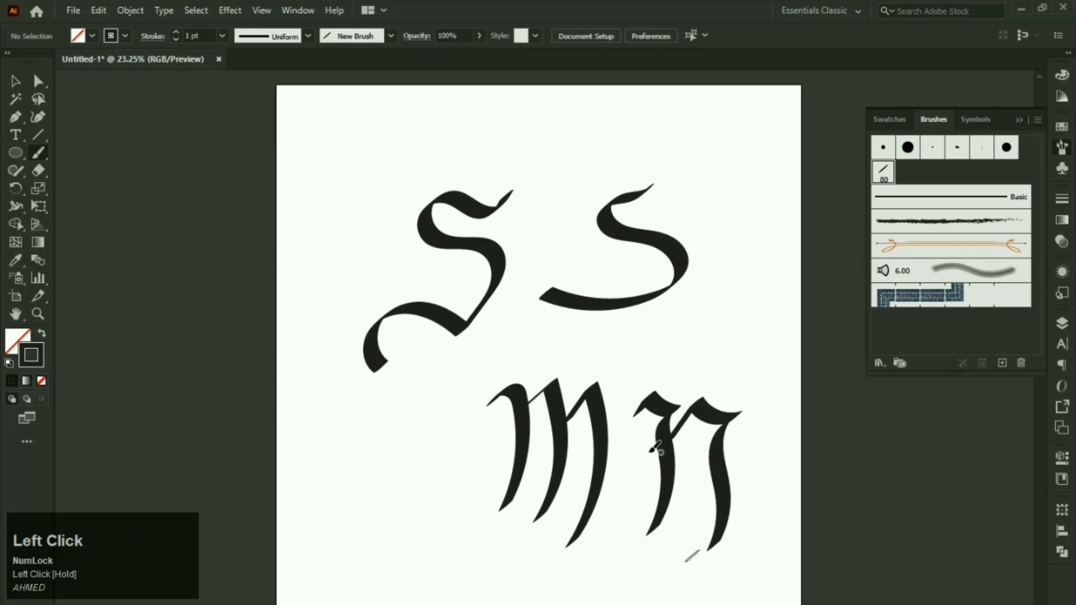
{"action": "scroll", "coordinate": [645, 443], "scroll_direction": "down", "scroll_amount": 2}
{"action": "scroll", "coordinate": [563, 311], "scroll_direction": "up", "scroll_amount": 1}
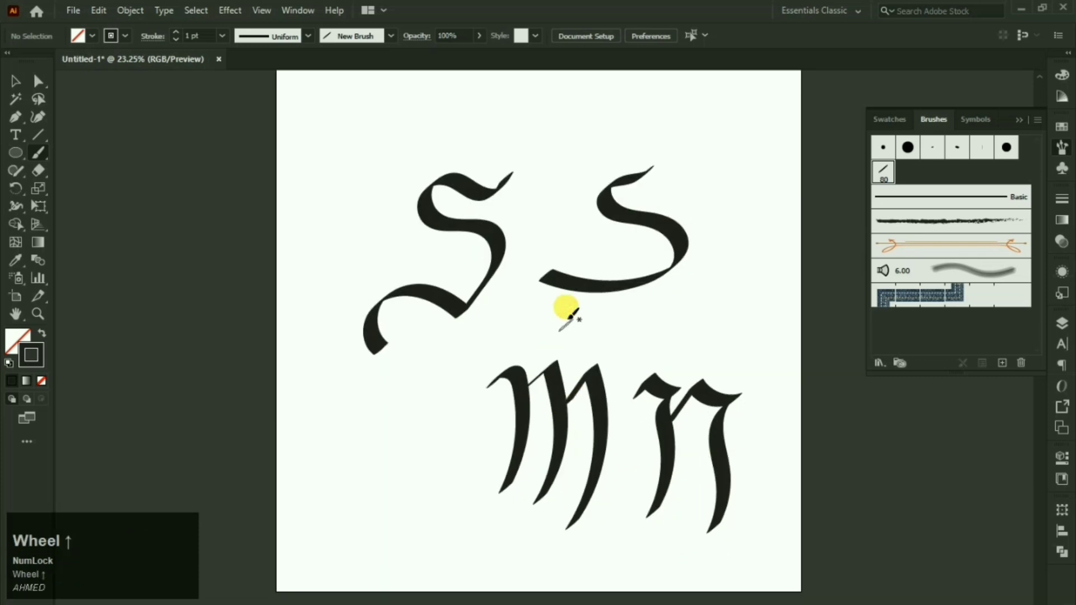
Step: Letter an S left of the m and touch up the end of its tail
{"action": "left_click", "coordinate": [445, 388]}
{"action": "left_click_drag", "start_coordinate": [440, 404], "coordinate": [409, 387]}
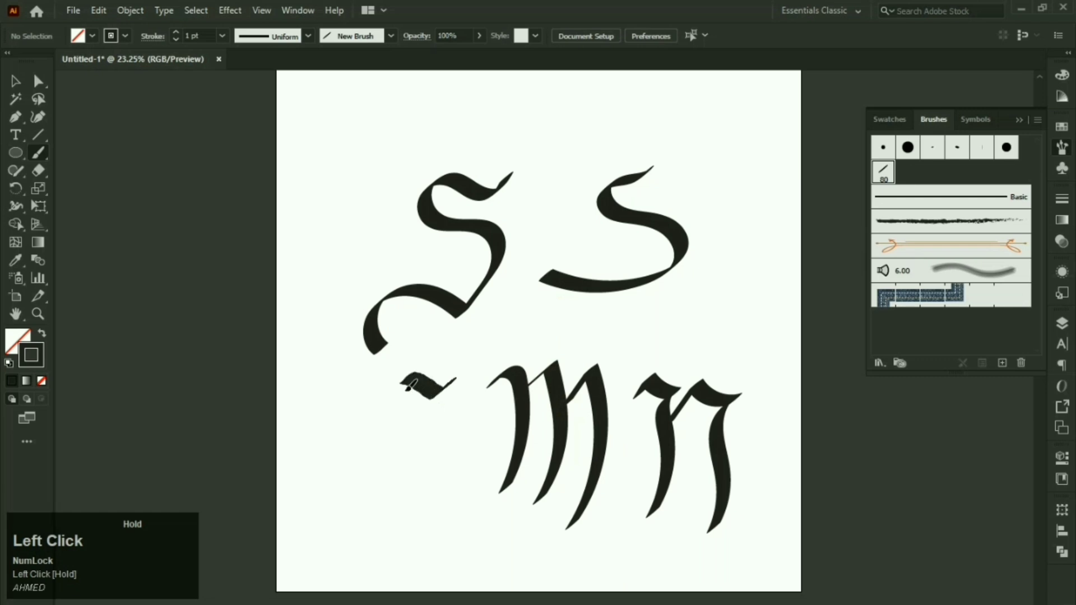
{"action": "mouse_move", "coordinate": [386, 422]}
{"action": "left_mouse_down"}
{"action": "mouse_move", "coordinate": [453, 466]}
{"action": "mouse_move", "coordinate": [451, 489]}
{"action": "mouse_move", "coordinate": [420, 526]}
{"action": "mouse_move", "coordinate": [343, 507]}
{"action": "mouse_move", "coordinate": [318, 514]}
{"action": "left_mouse_up"}
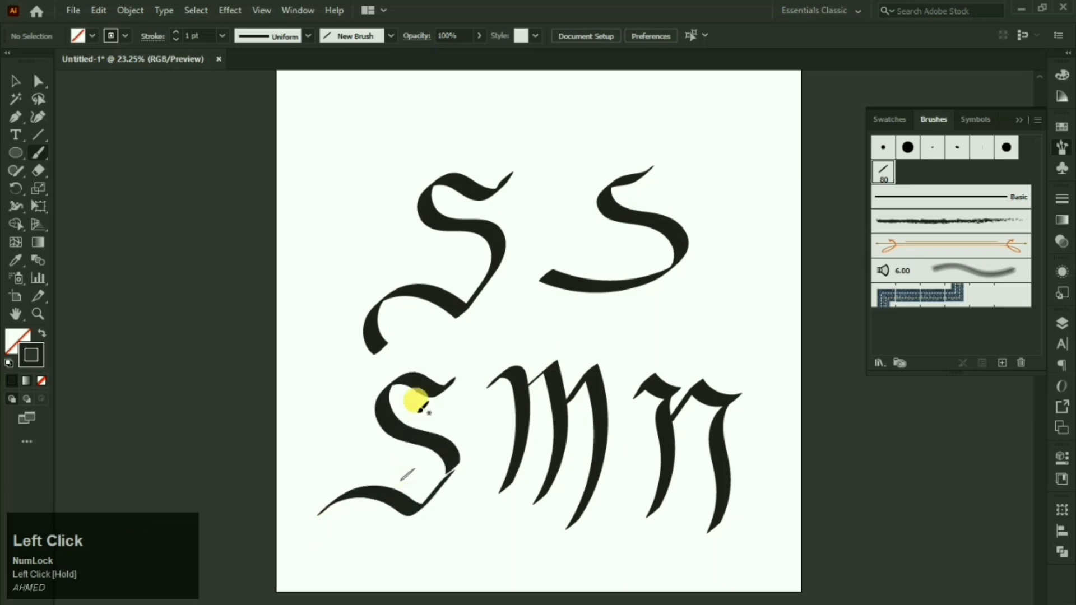
{"action": "left_click_drag", "start_coordinate": [570, 225], "coordinate": [586, 269]}
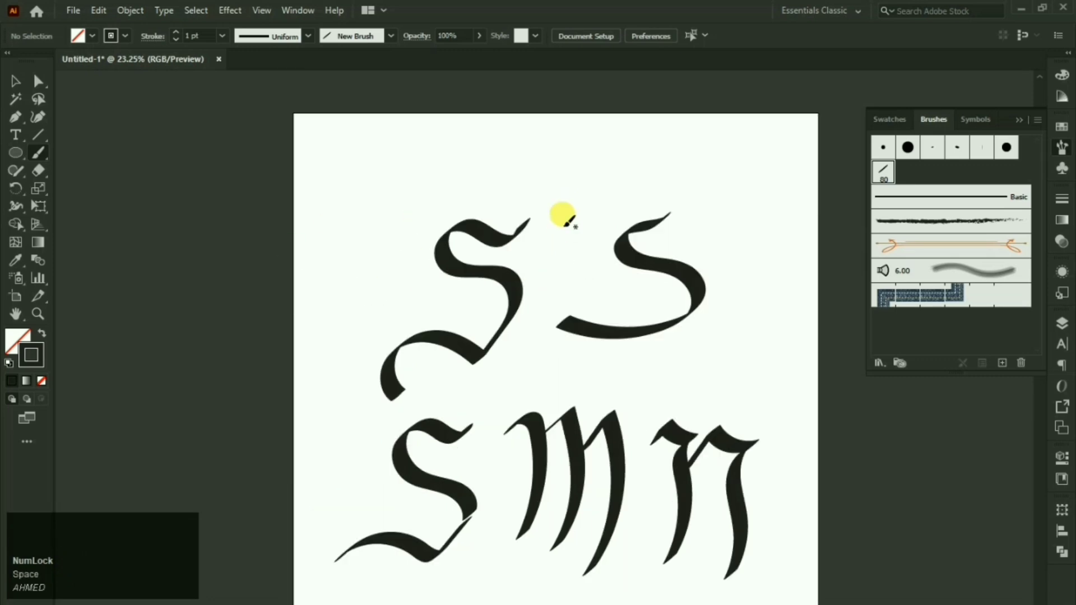
{"action": "left_click_drag", "start_coordinate": [651, 220], "coordinate": [623, 232]}
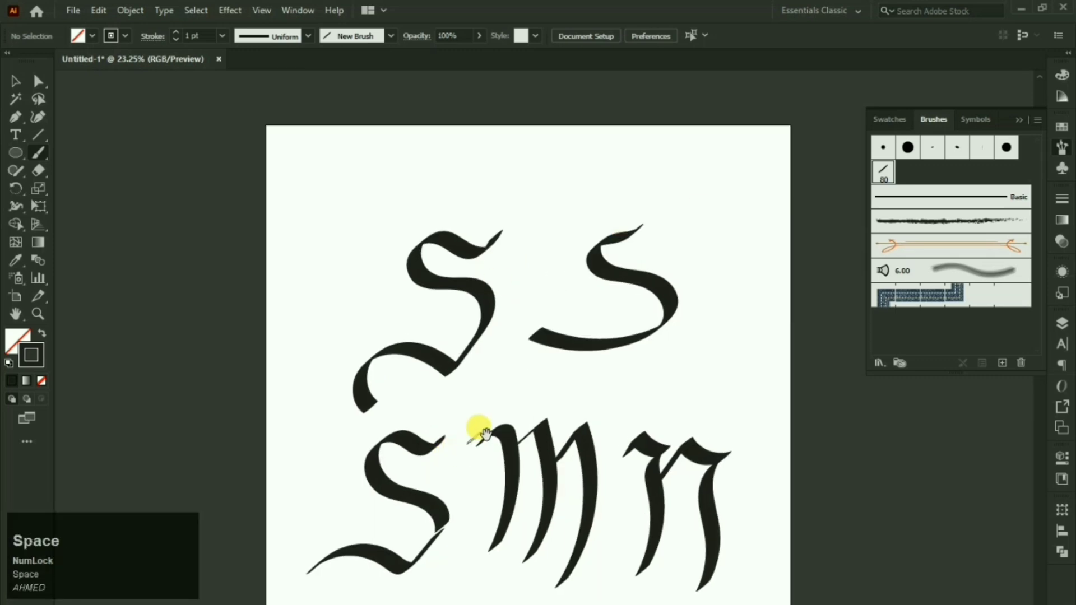
{"action": "left_click_drag", "start_coordinate": [440, 528], "coordinate": [474, 428]}
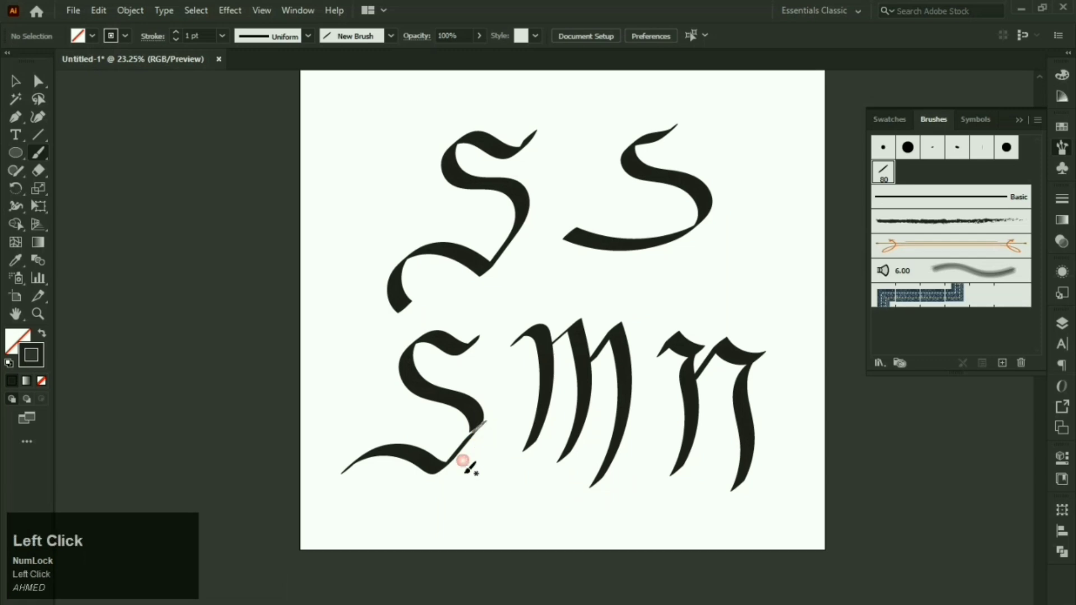
{"action": "left_click_drag", "start_coordinate": [488, 477], "coordinate": [492, 462]}
{"action": "left_click", "coordinate": [497, 428]}
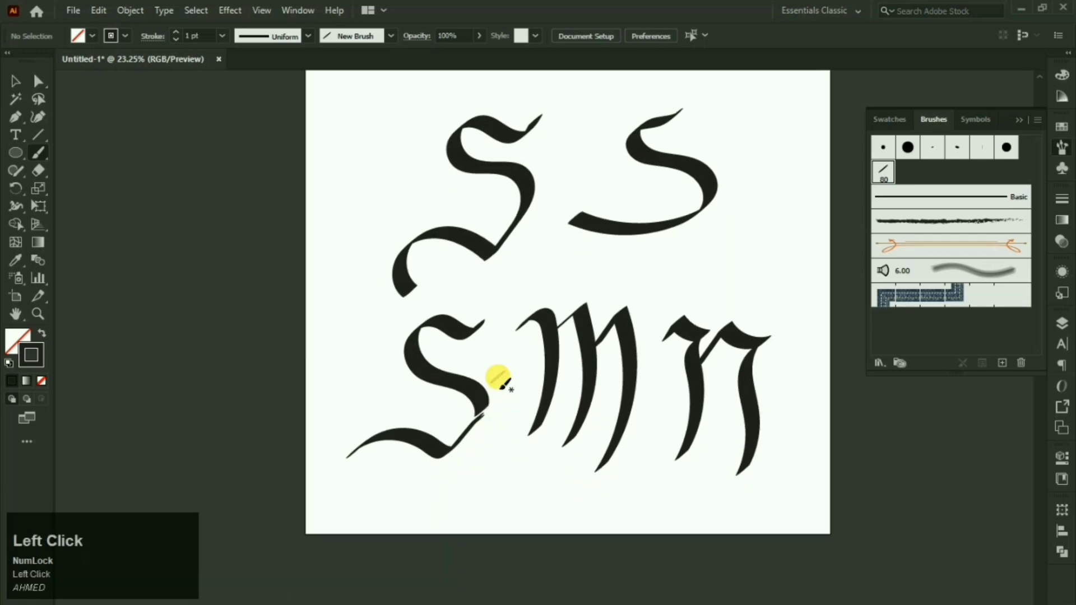
{"action": "scroll", "coordinate": [498, 377], "scroll_direction": "up", "scroll_amount": 3}
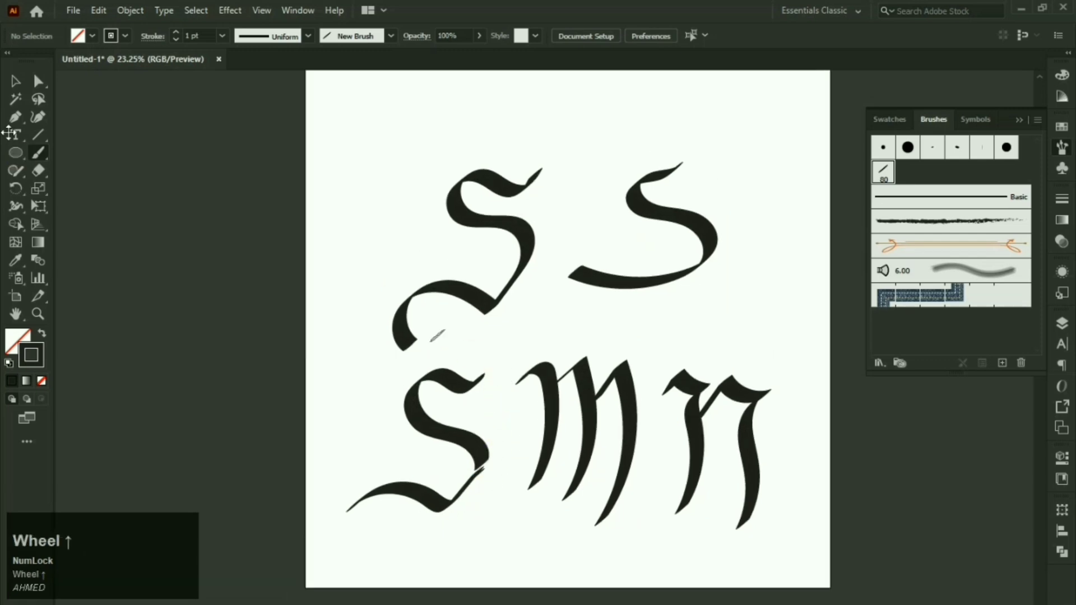
{"action": "left_click", "coordinate": [14, 82]}
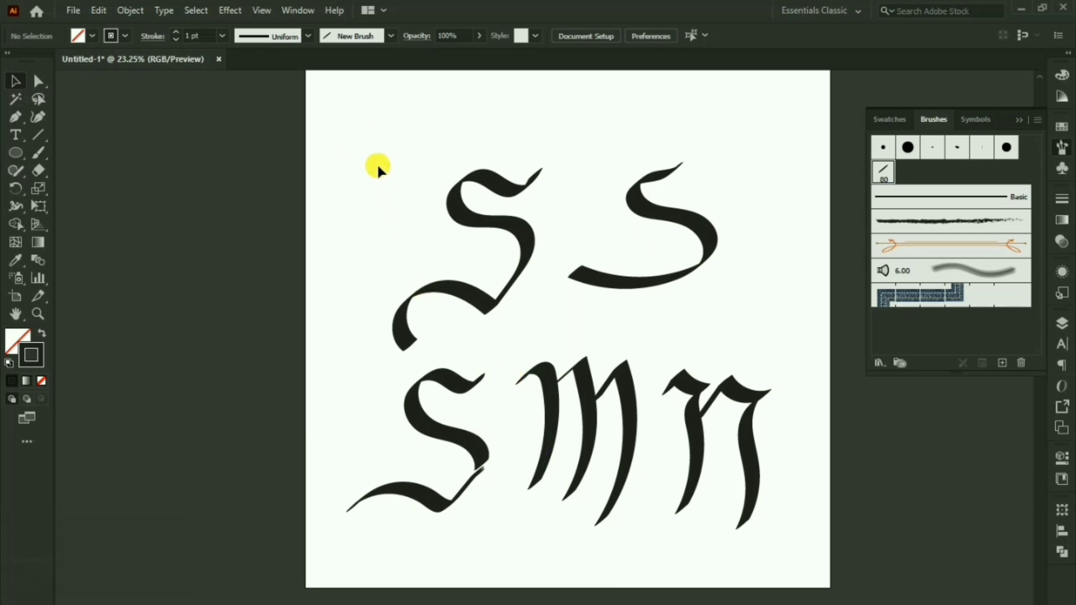
Step: Delete all the calligraphy strokes and dismiss a new-brush dialog
{"action": "left_click_drag", "start_coordinate": [377, 165], "coordinate": [757, 481]}
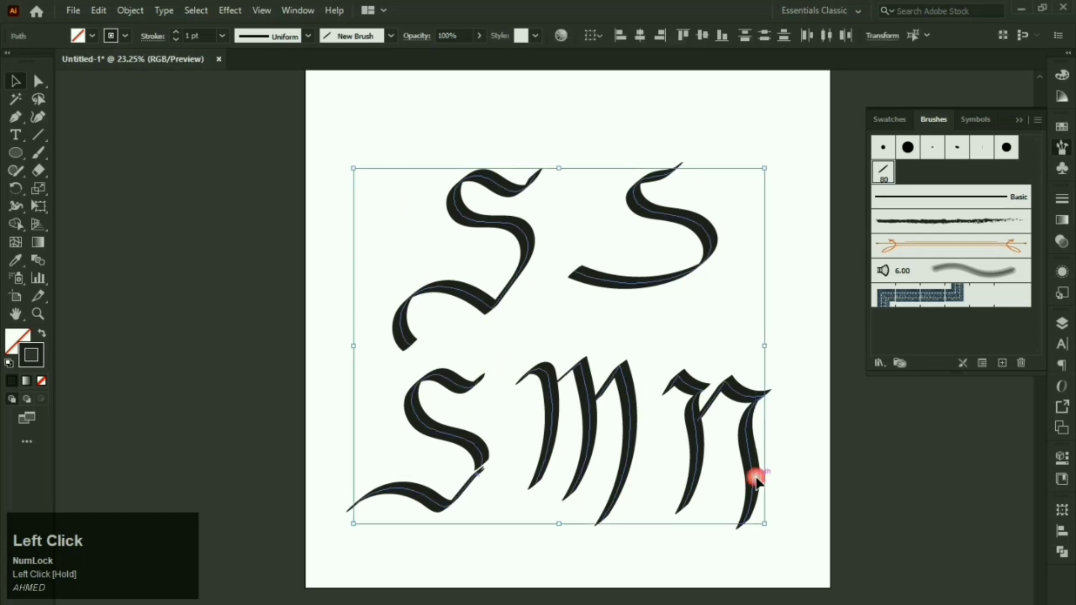
{"action": "key", "text": "Delete"}
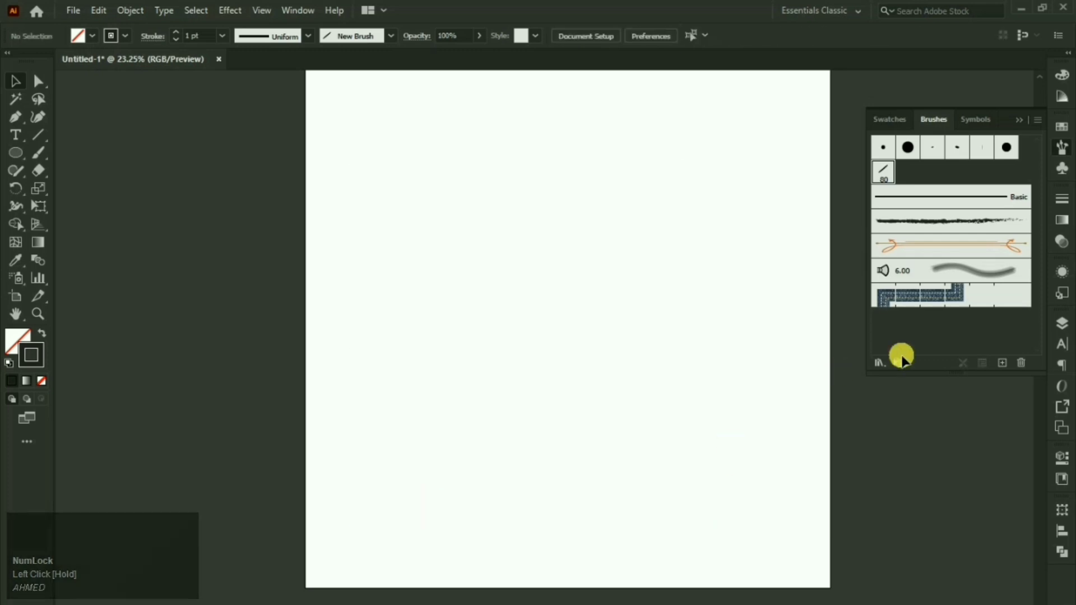
{"action": "left_click", "coordinate": [1002, 363]}
{"action": "left_click", "coordinate": [718, 297]}
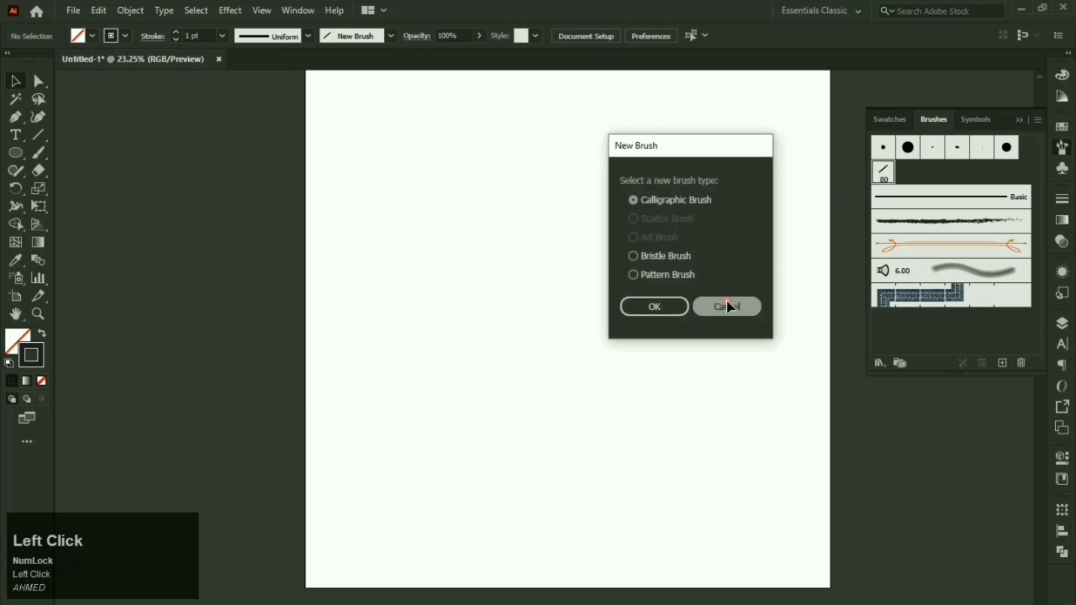
Step: Draw a small square near the artboard centre with a dark fill and no stroke
{"action": "left_click_drag", "start_coordinate": [583, 213], "coordinate": [577, 245]}
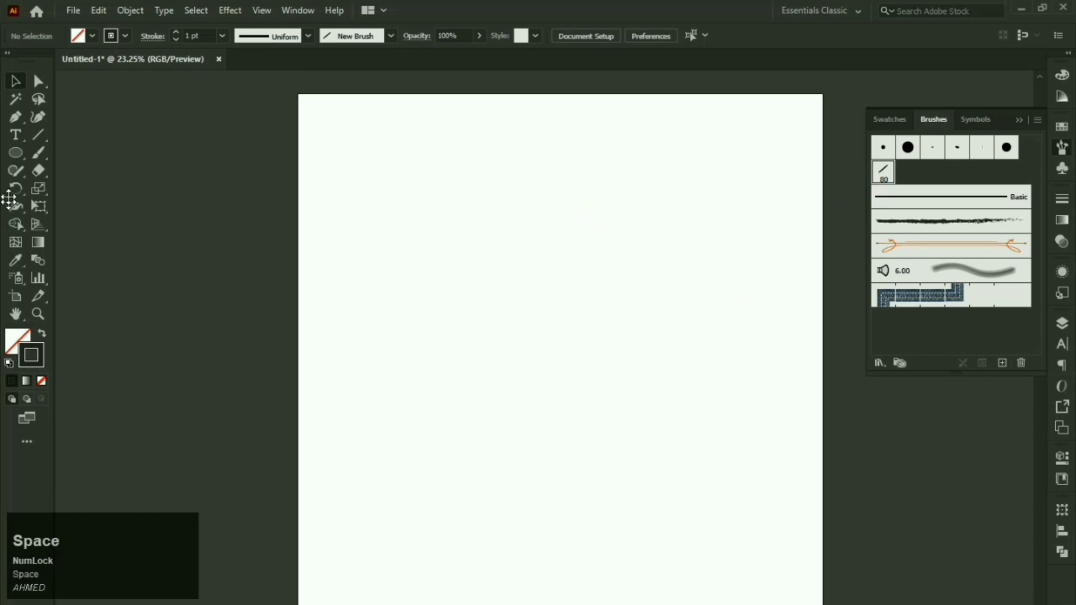
{"action": "right_click", "coordinate": [15, 157]}
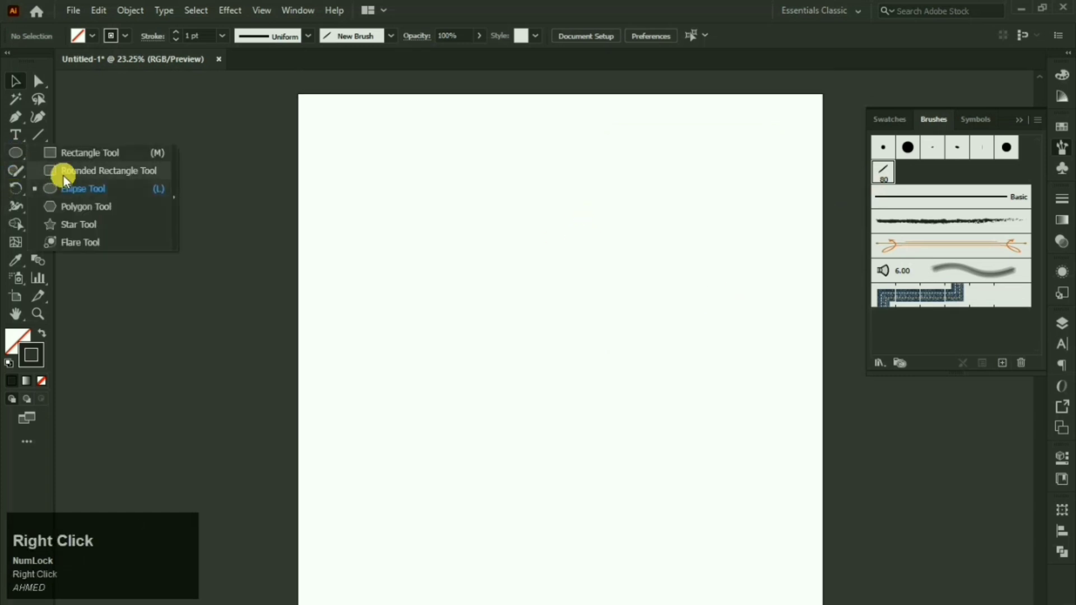
{"action": "left_click", "coordinate": [68, 157]}
{"action": "left_click_drag", "start_coordinate": [512, 244], "coordinate": [578, 308]}
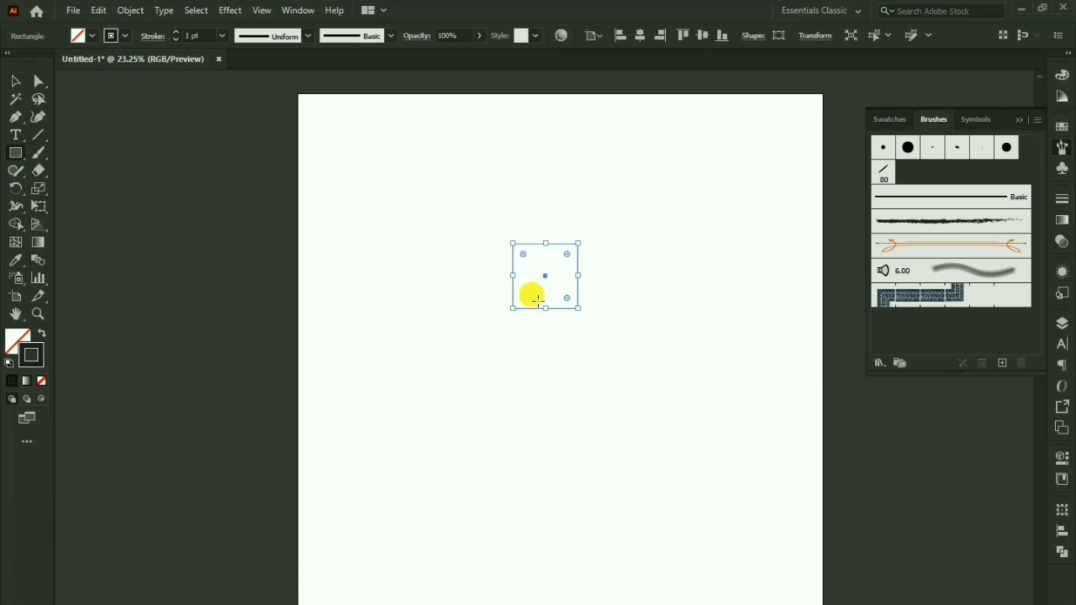
{"action": "left_click", "coordinate": [43, 333]}
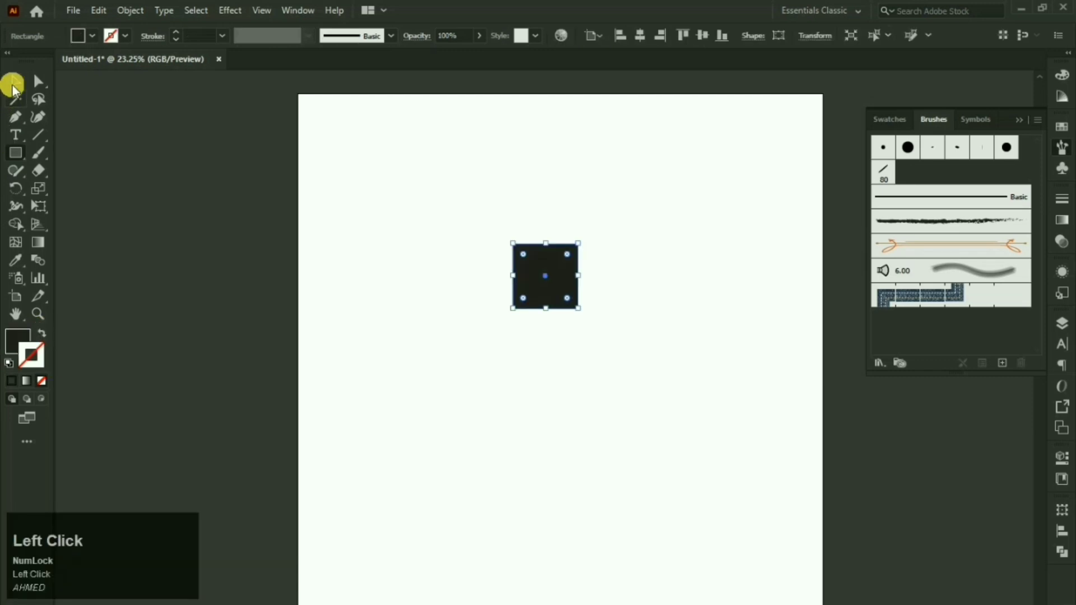
{"action": "left_click", "coordinate": [15, 81]}
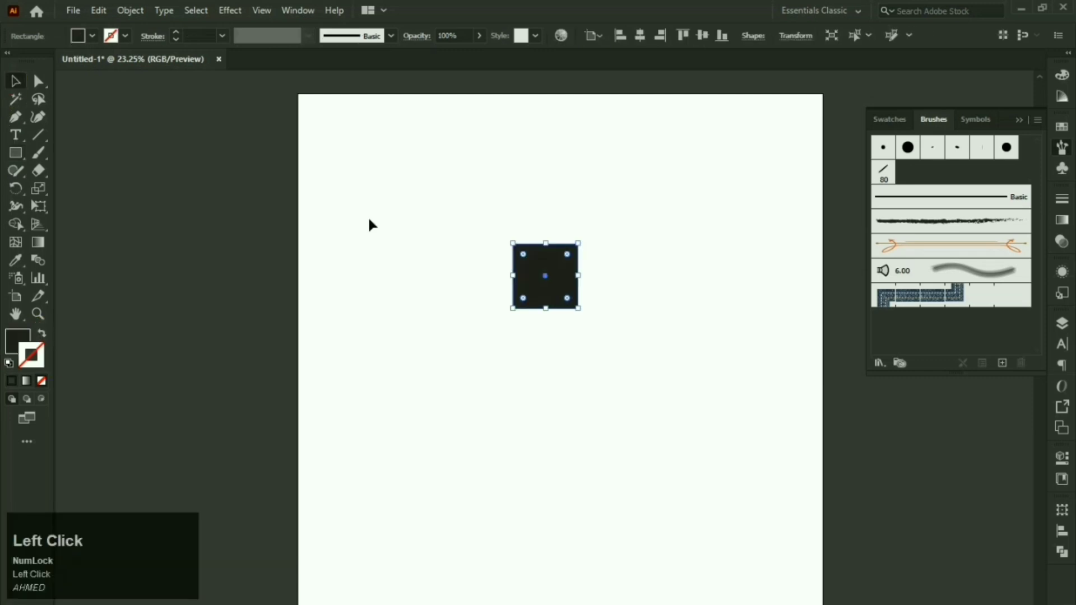
Step: Rotate the square 45° into a diamond and pull its bottom point down into a kite
{"action": "left_click", "coordinate": [588, 237]}
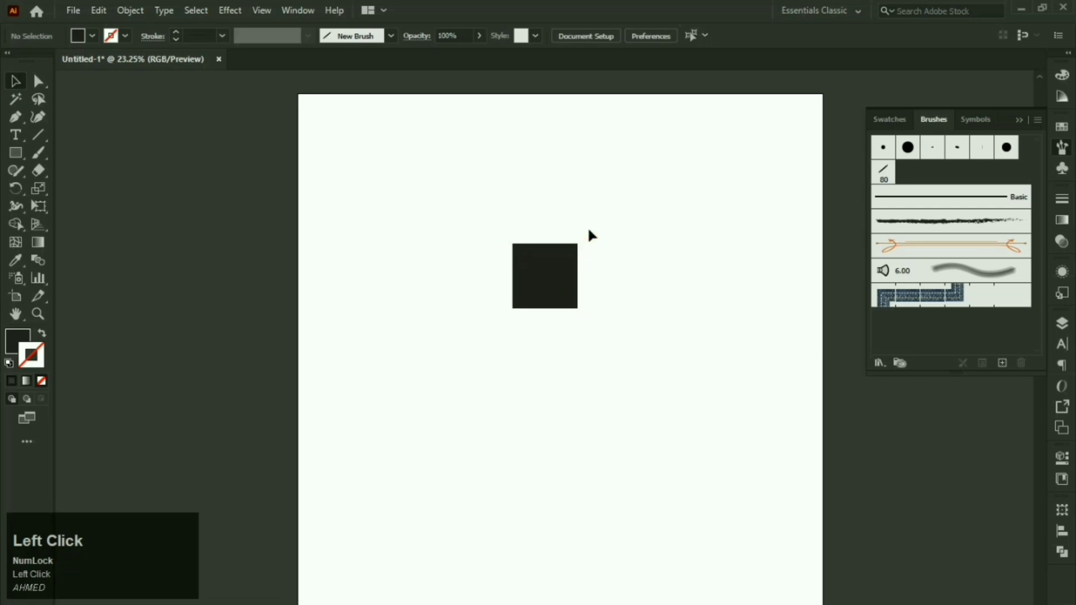
{"action": "left_click", "coordinate": [557, 278]}
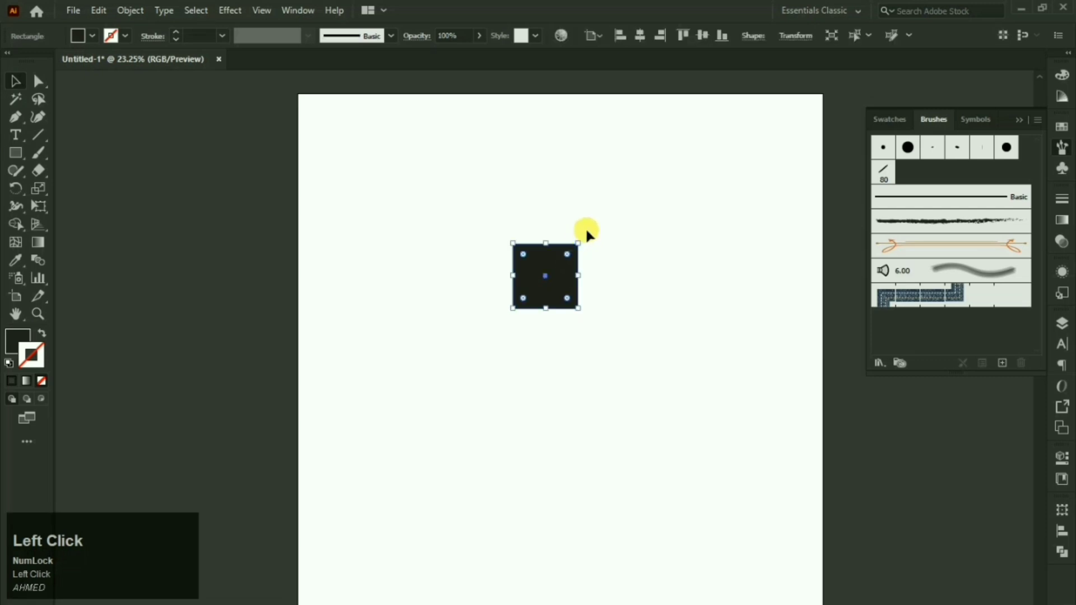
{"action": "left_click_drag", "start_coordinate": [586, 238], "coordinate": [560, 209]}
{"action": "left_click", "coordinate": [38, 81]}
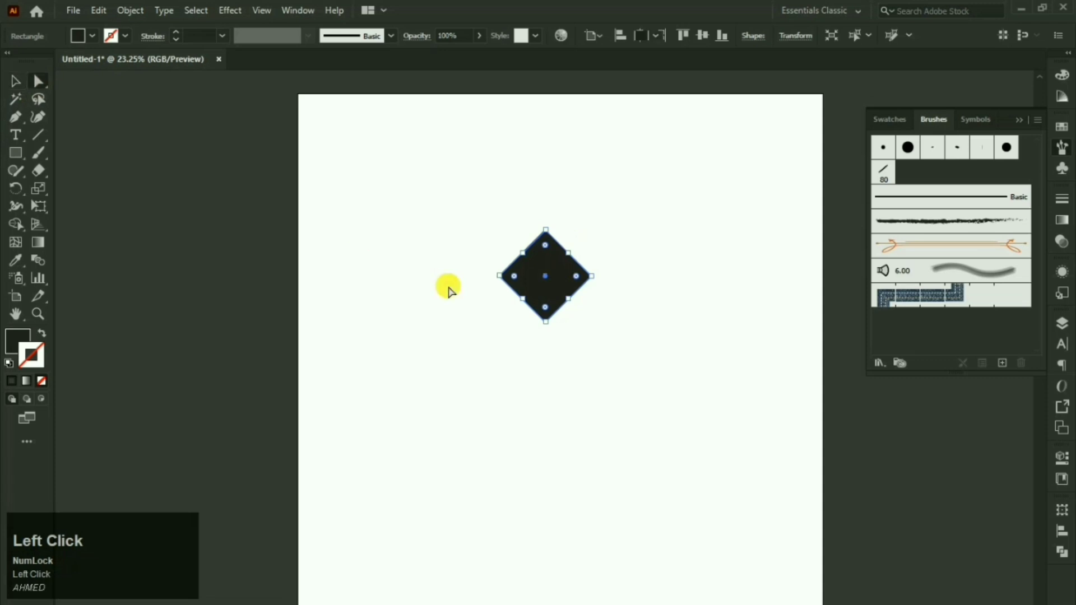
{"action": "left_click_drag", "start_coordinate": [458, 267], "coordinate": [615, 337]}
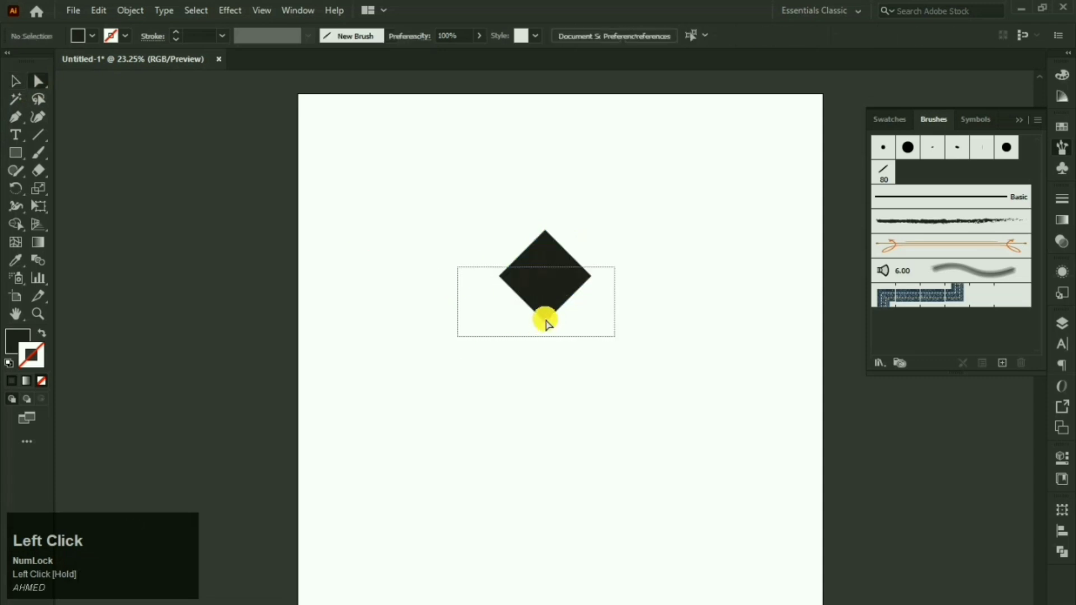
{"action": "left_click_drag", "start_coordinate": [548, 326], "coordinate": [547, 326]}
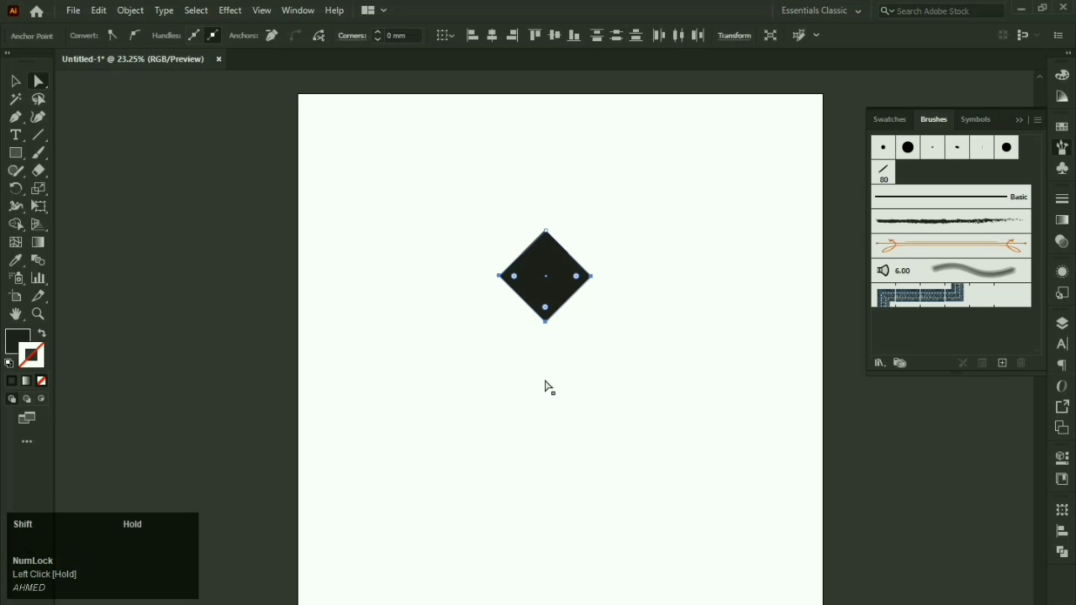
{"action": "left_click_drag", "start_coordinate": [545, 381], "coordinate": [546, 387]}
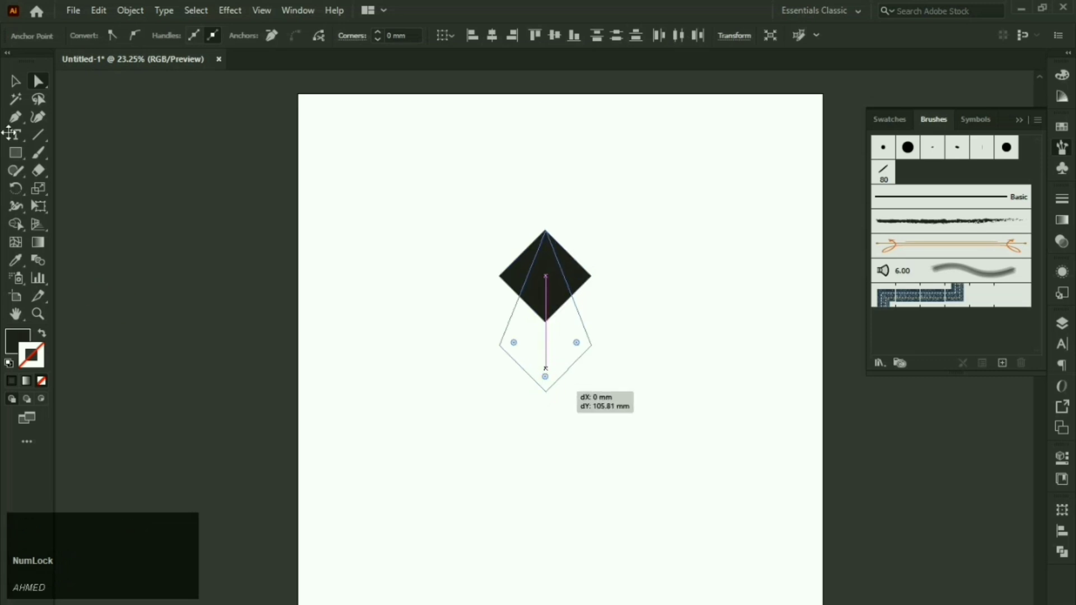
{"action": "left_click", "coordinate": [16, 82]}
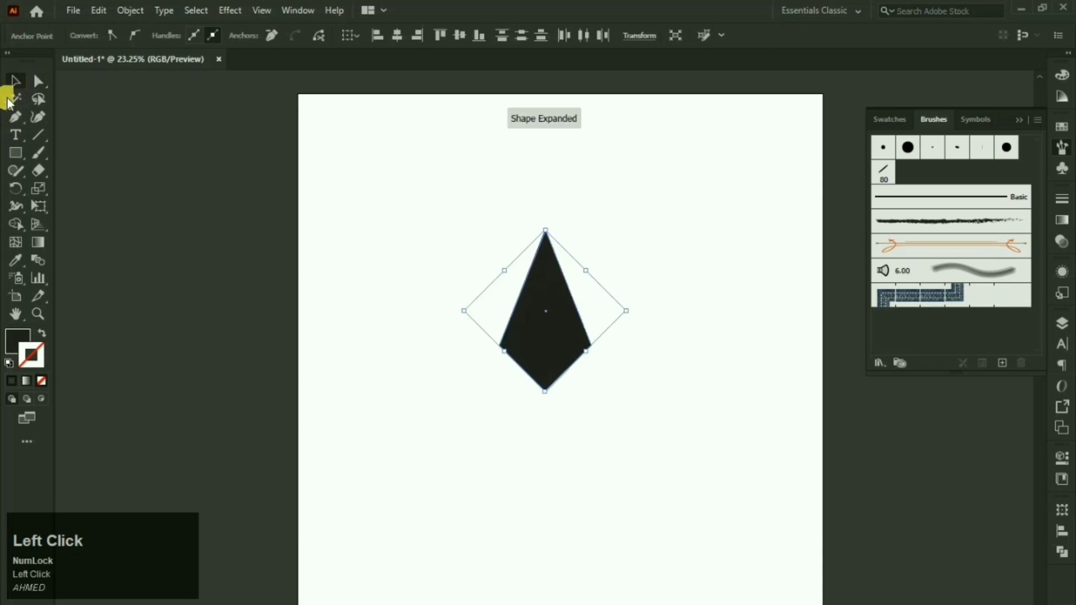
Step: Rotate the kite point-down and save it as Scatter Brush 1 with default 100% size and spacing
{"action": "left_click_drag", "start_coordinate": [552, 230], "coordinate": [552, 285]}
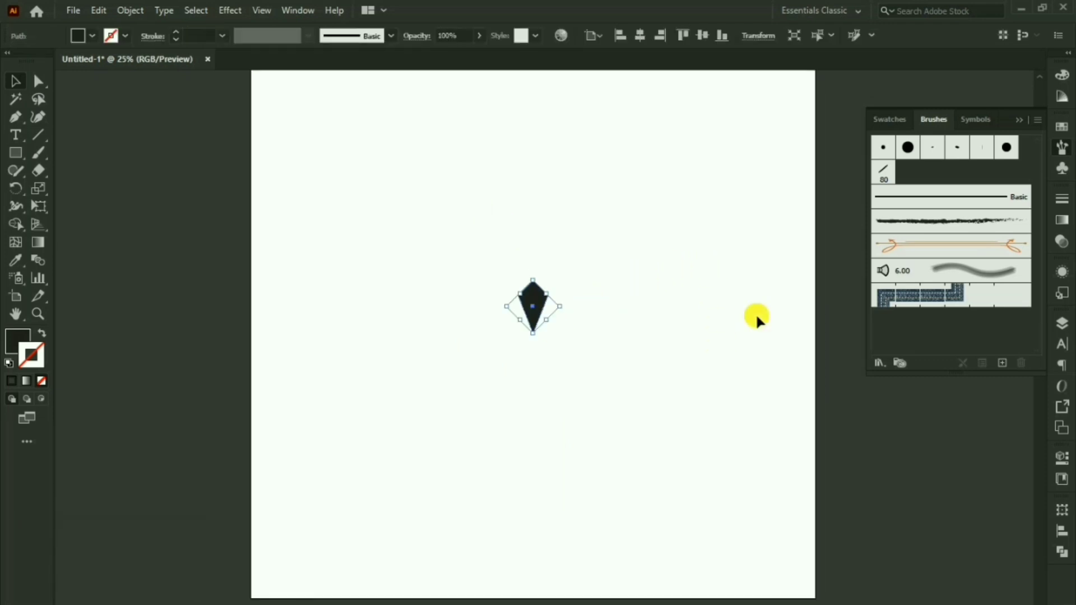
{"action": "left_click", "coordinate": [1002, 363]}
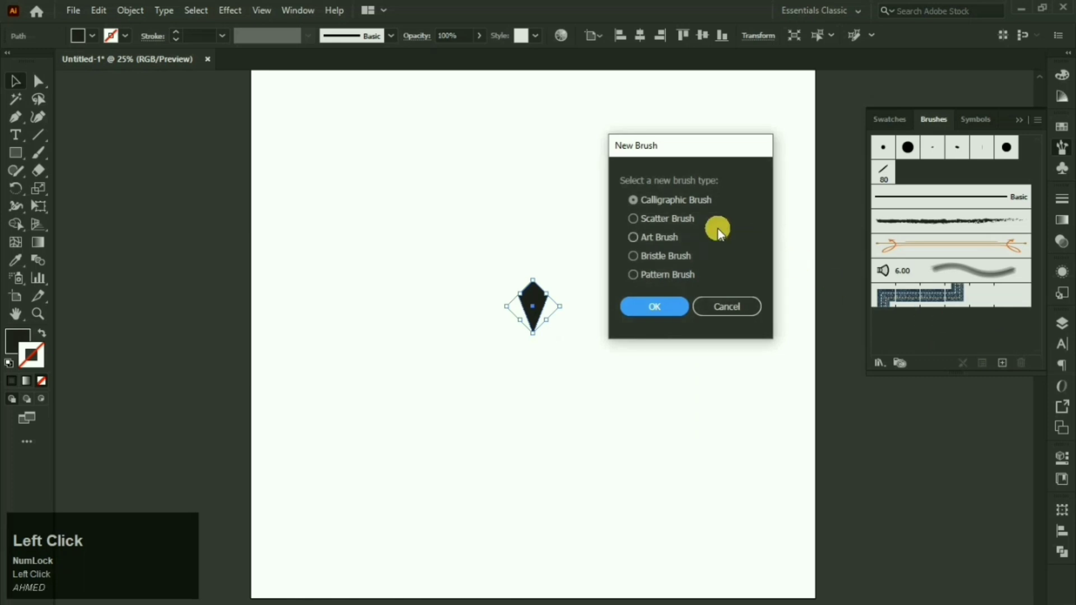
{"action": "left_click", "coordinate": [680, 223]}
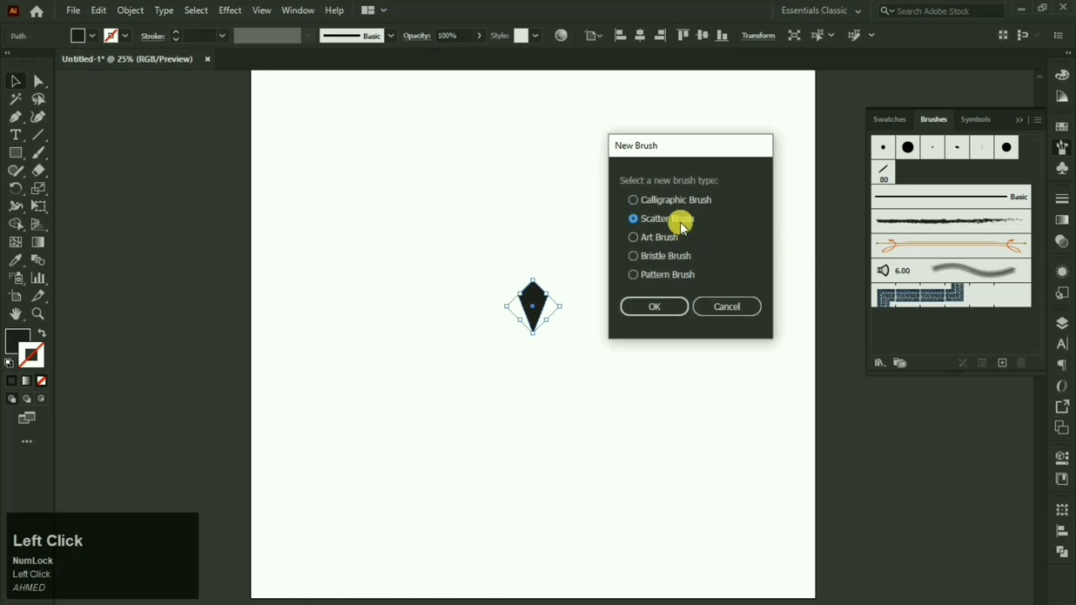
{"action": "left_click", "coordinate": [652, 309]}
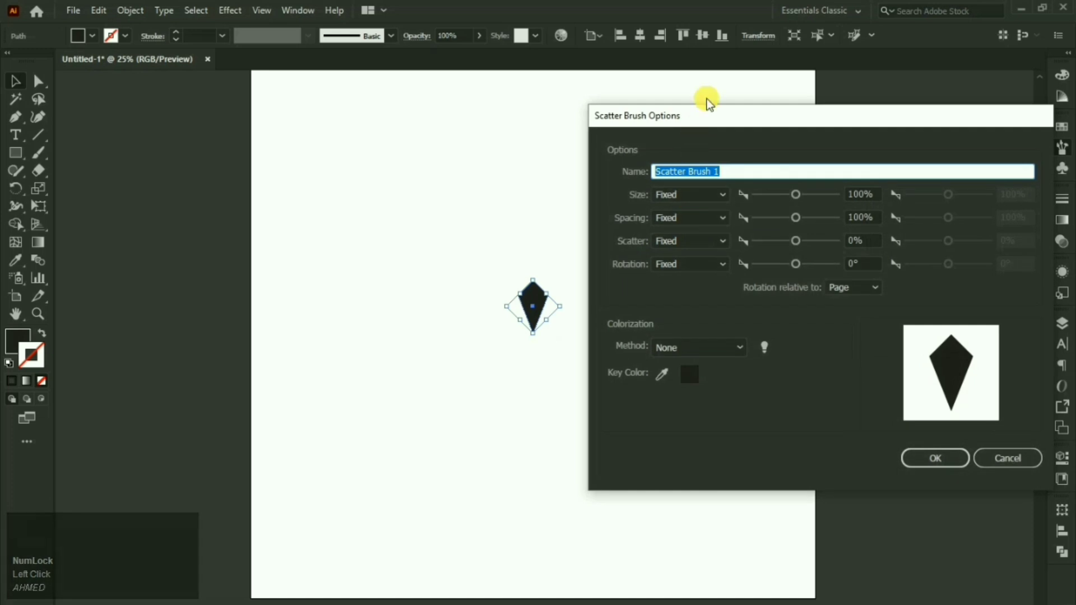
{"action": "left_click_drag", "start_coordinate": [703, 109], "coordinate": [586, 101]}
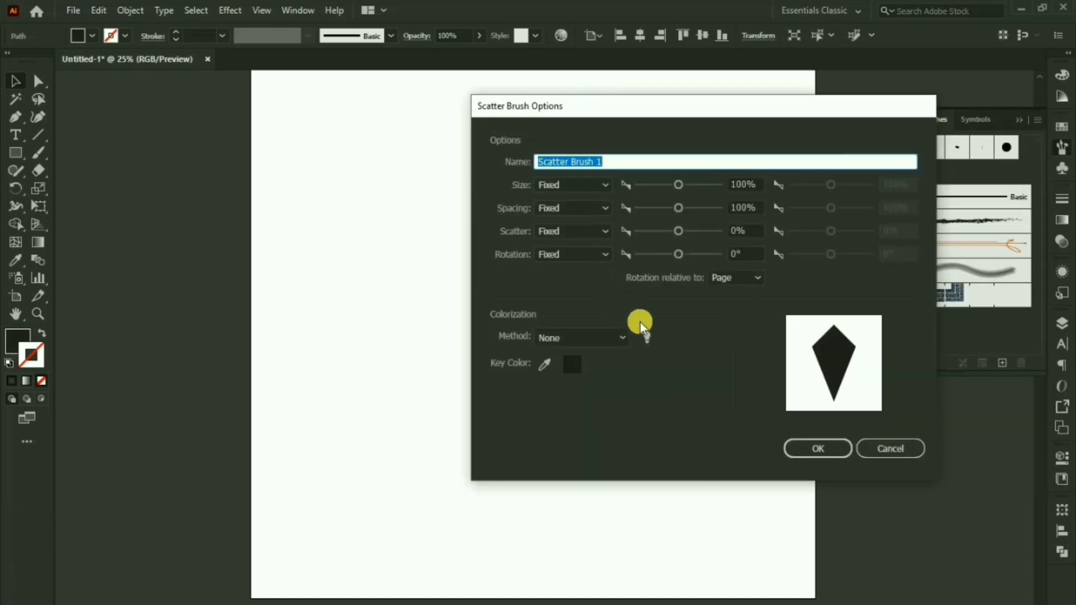
{"action": "left_click", "coordinate": [816, 453]}
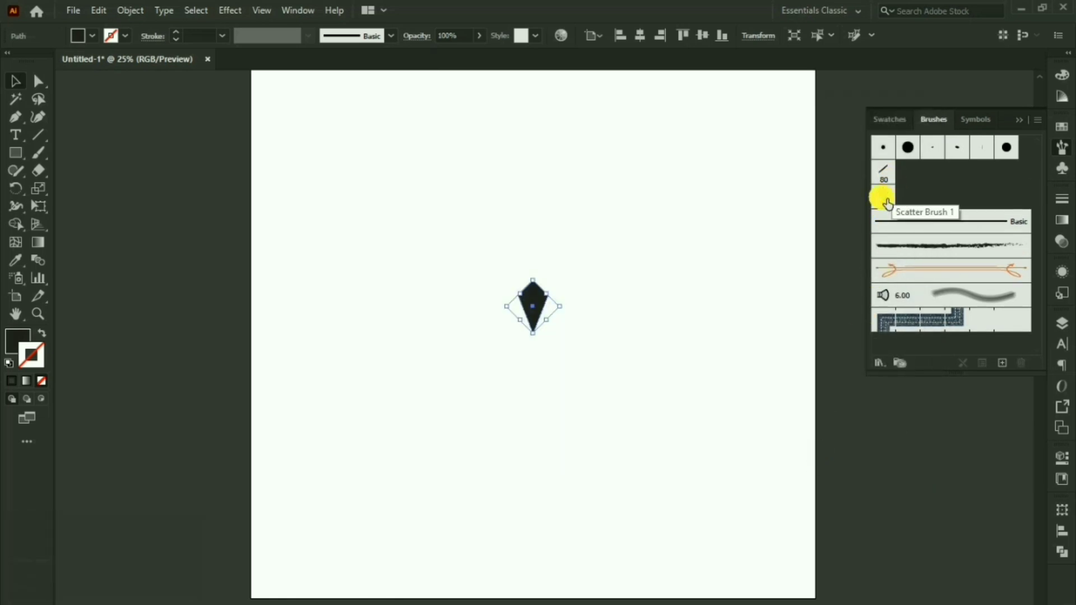
{"action": "left_click_drag", "start_coordinate": [683, 267], "coordinate": [523, 347]}
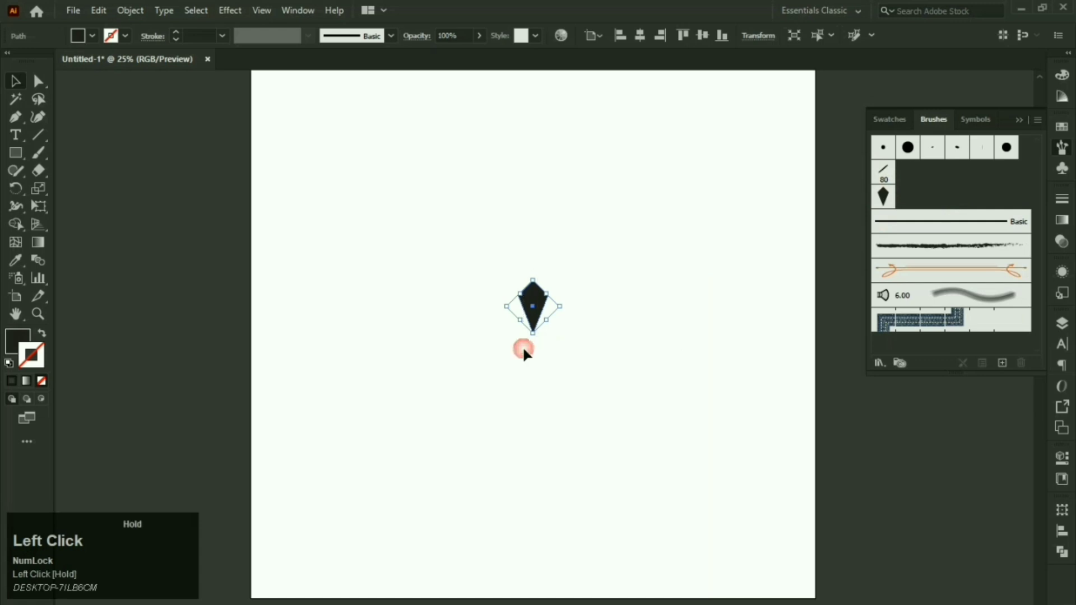
Step: Paint a diagonal row of kites up from the lower left with Scatter Brush 1
{"action": "left_click", "coordinate": [576, 338]}
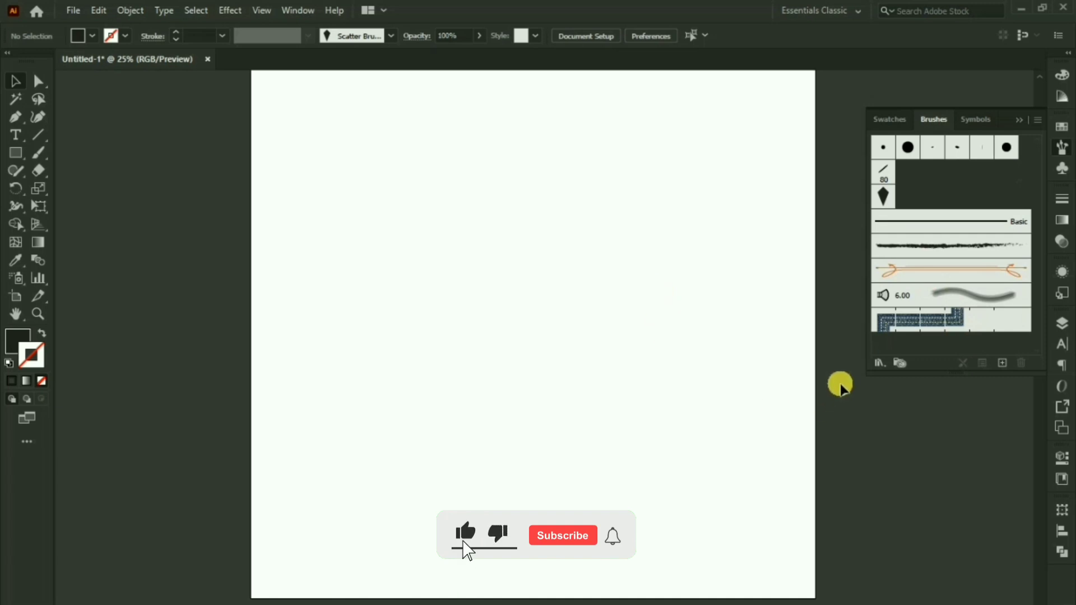
{"action": "scroll", "coordinate": [940, 303], "scroll_direction": "down", "scroll_amount": 1}
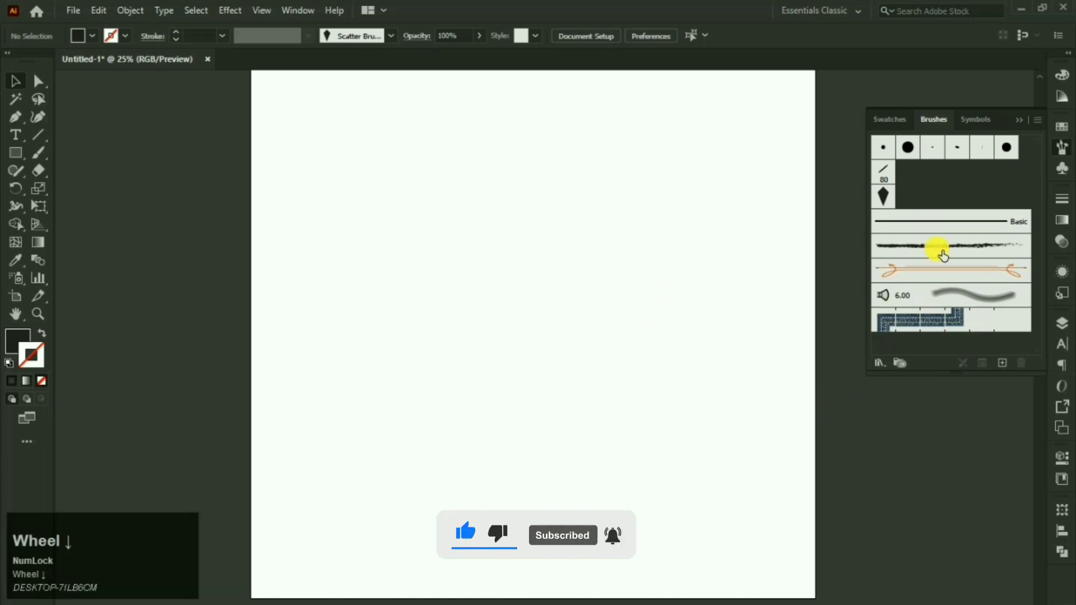
{"action": "left_click", "coordinate": [884, 195]}
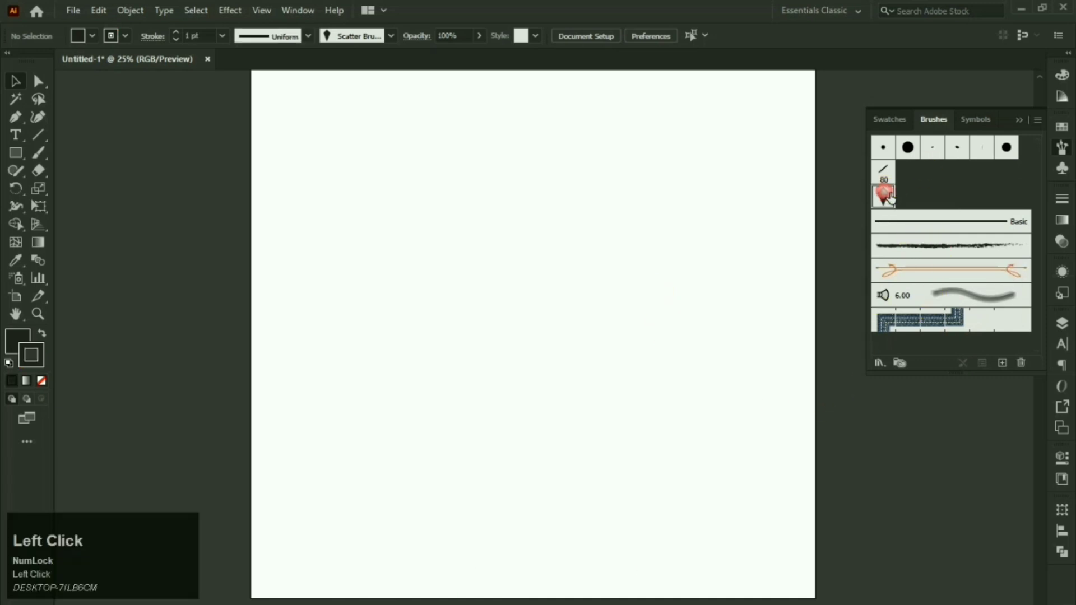
{"action": "left_click", "coordinate": [37, 155]}
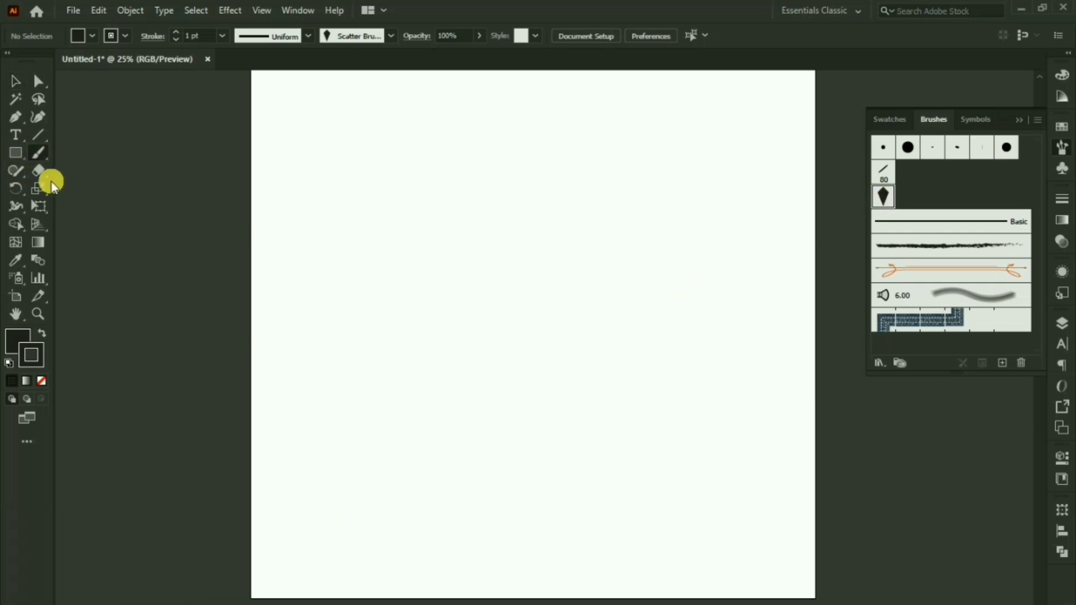
{"action": "left_click_drag", "start_coordinate": [306, 505], "coordinate": [401, 425]}
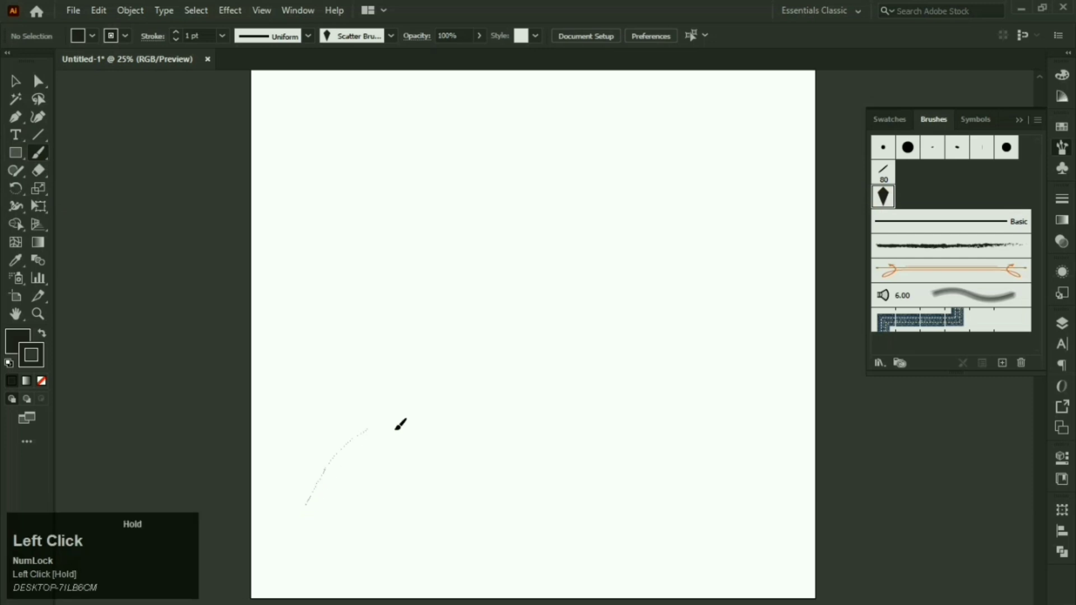
{"action": "left_click_drag", "start_coordinate": [680, 208], "coordinate": [684, 204]}
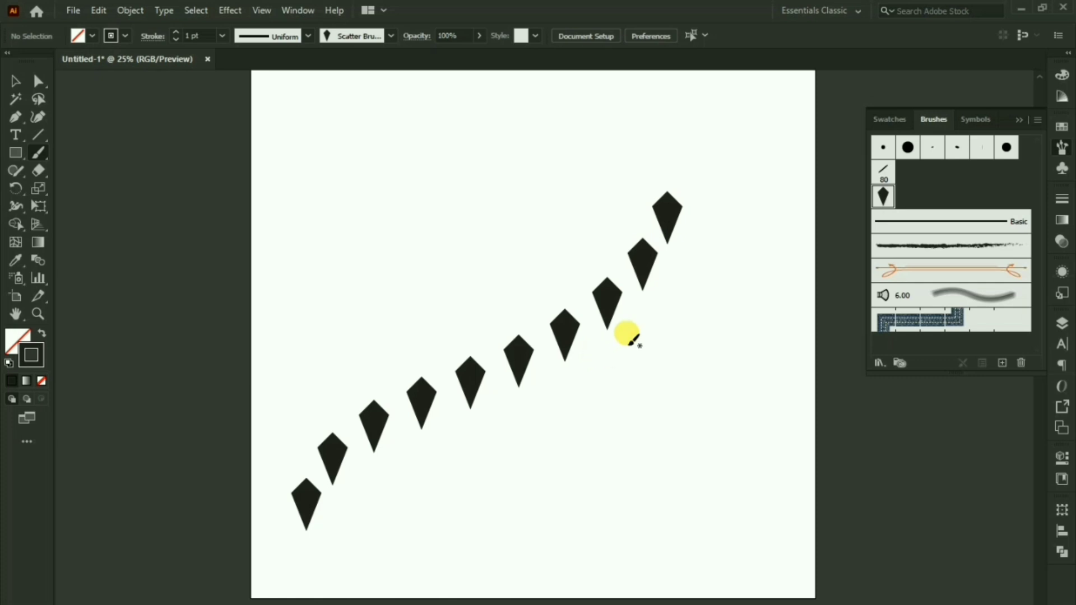
Step: Paint a large curving loop of kites across the page
{"action": "left_click", "coordinate": [532, 489]}
{"action": "left_click_drag", "start_coordinate": [488, 514], "coordinate": [745, 264]}
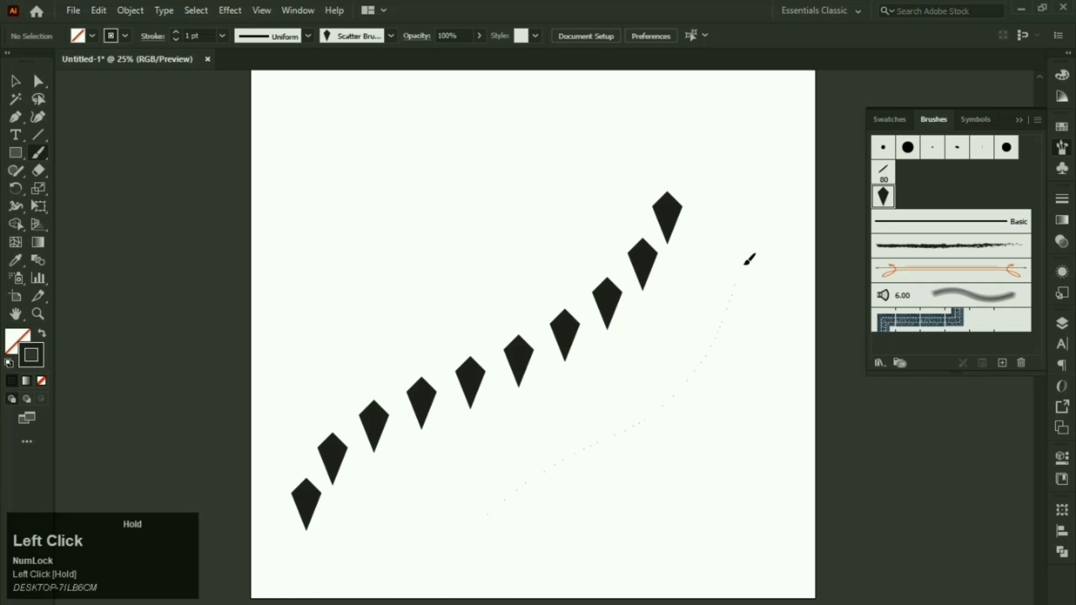
{"action": "left_click_drag", "start_coordinate": [543, 262], "coordinate": [432, 279]}
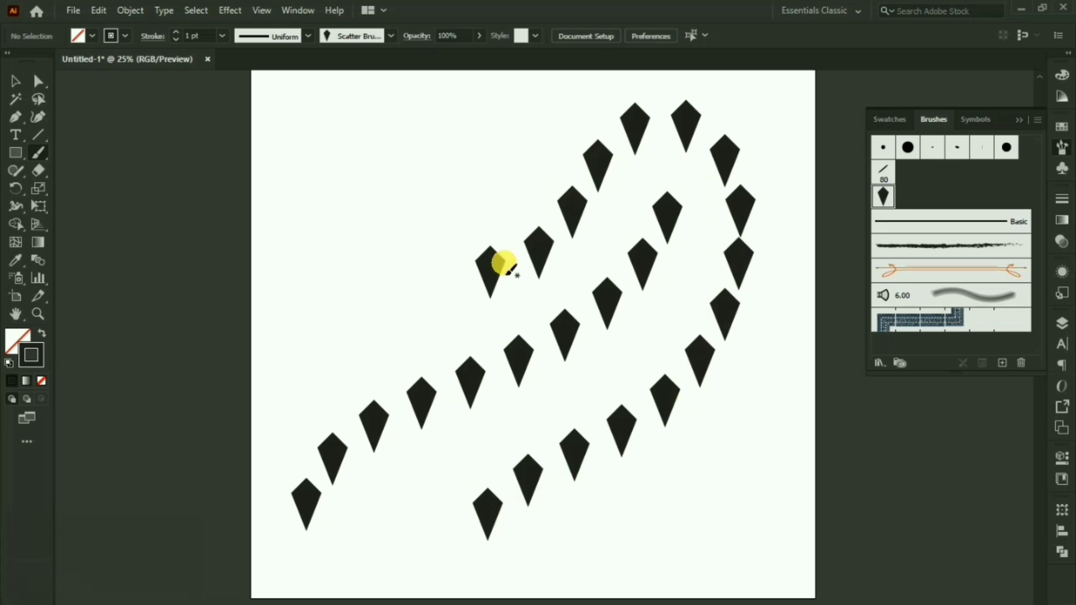
{"action": "left_click", "coordinate": [9, 84]}
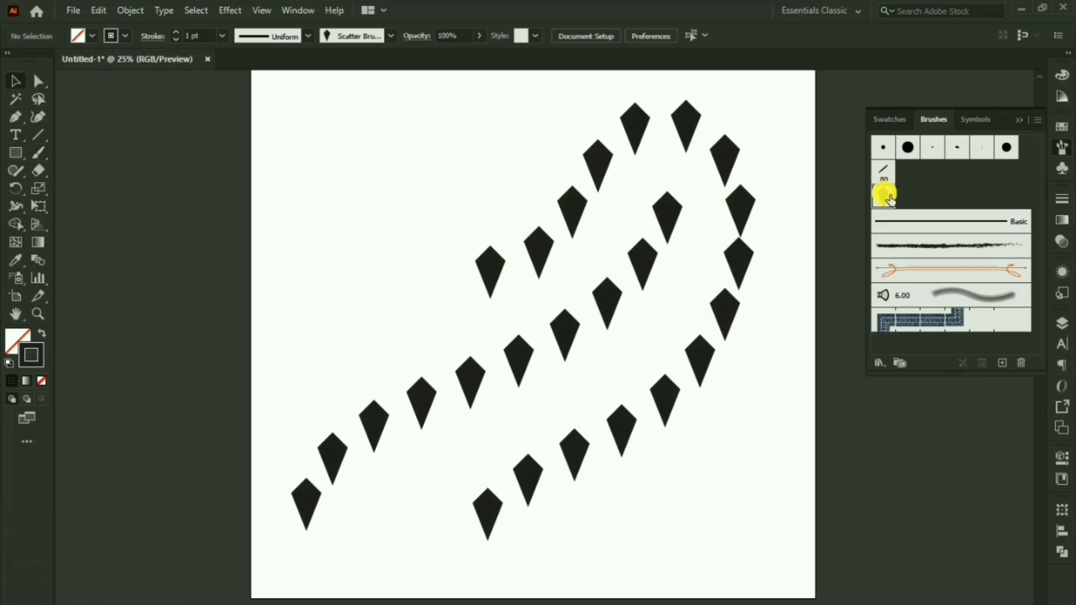
Step: Draw and enlarge a circle at the upper left, then give it Scatter Brush 1
{"action": "right_click", "coordinate": [19, 160]}
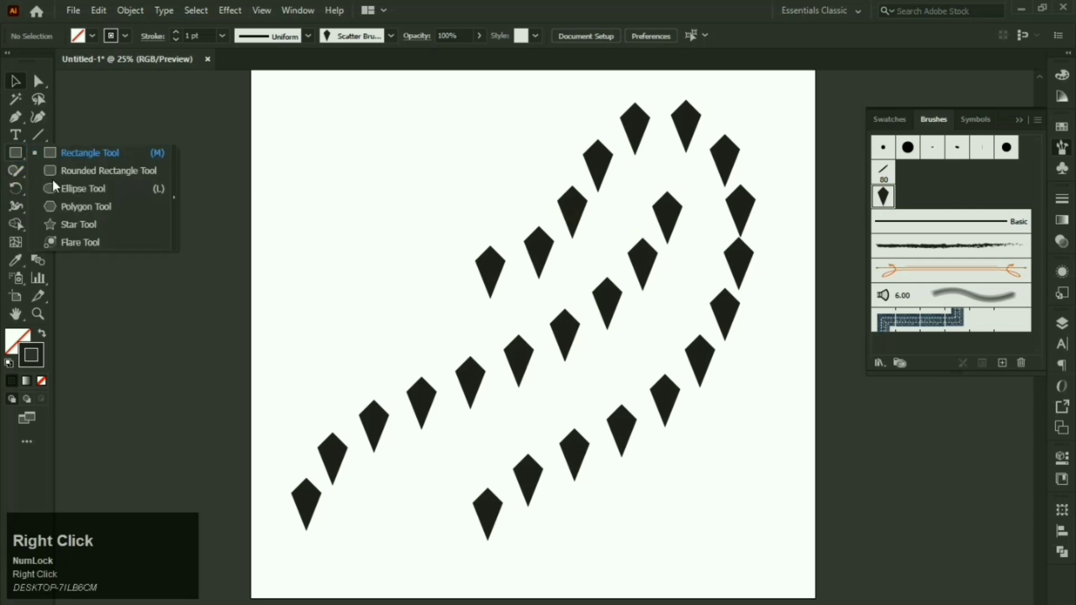
{"action": "left_click", "coordinate": [75, 193]}
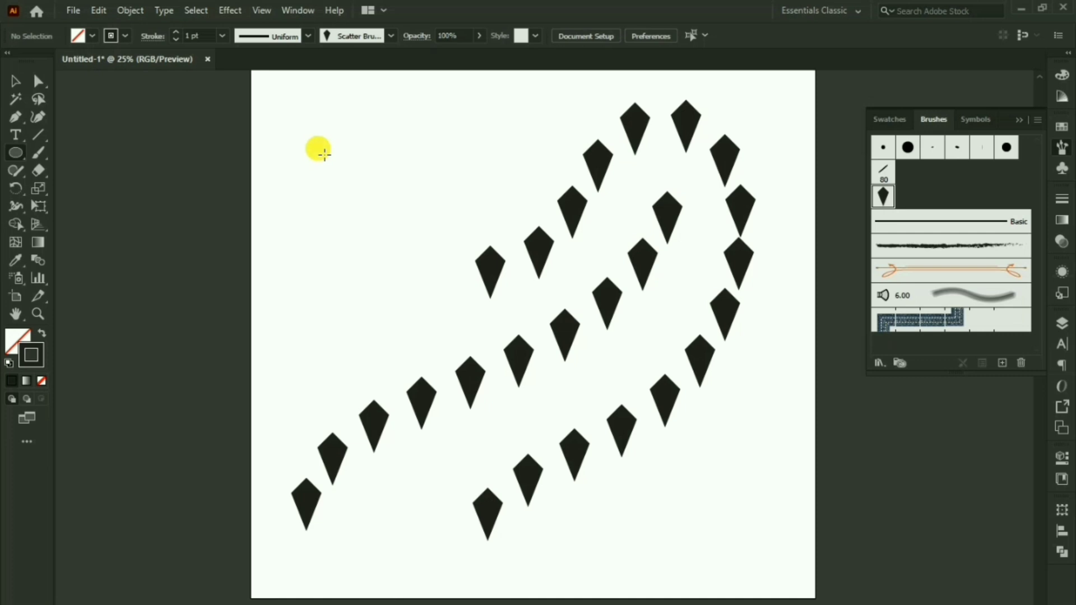
{"action": "left_click_drag", "start_coordinate": [318, 148], "coordinate": [437, 267]}
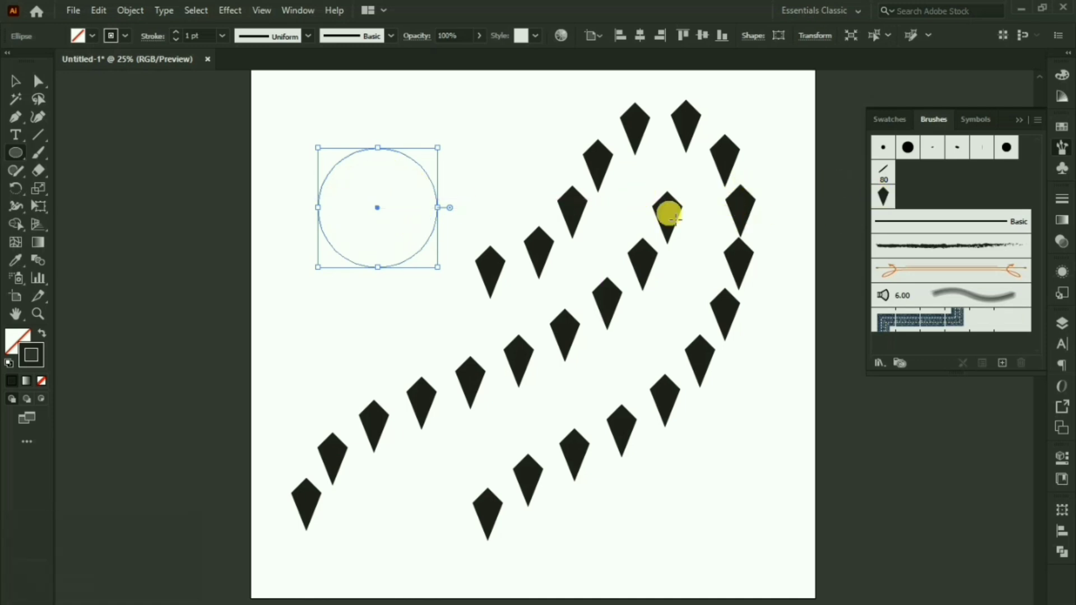
{"action": "left_click", "coordinate": [23, 88]}
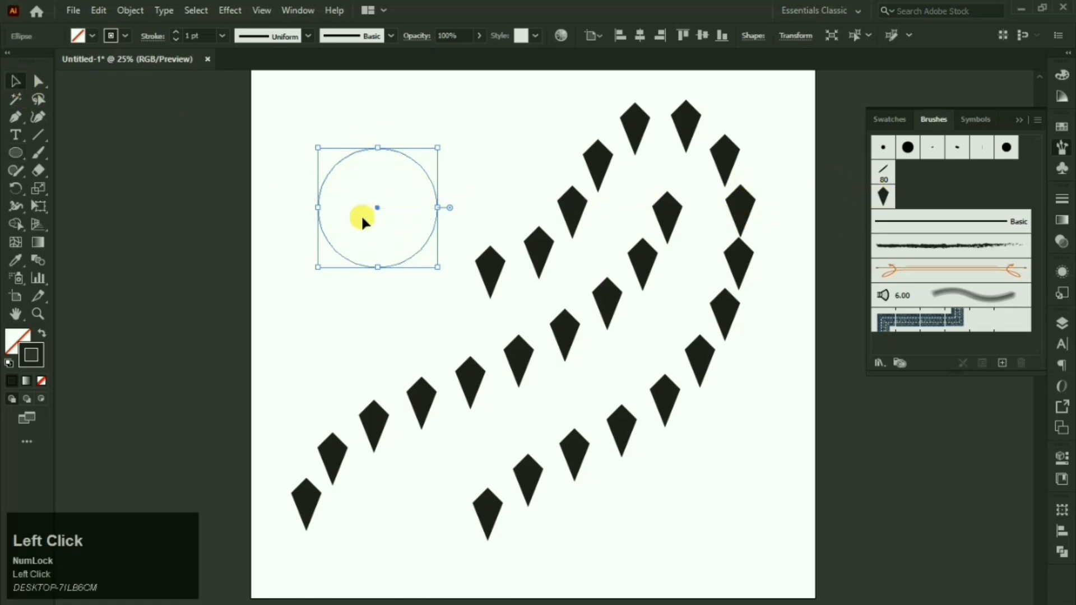
{"action": "mouse_move", "coordinate": [385, 273]}
{"action": "left_mouse_down"}
{"action": "mouse_move", "coordinate": [385, 306]}
{"action": "mouse_move", "coordinate": [377, 294]}
{"action": "left_mouse_up"}
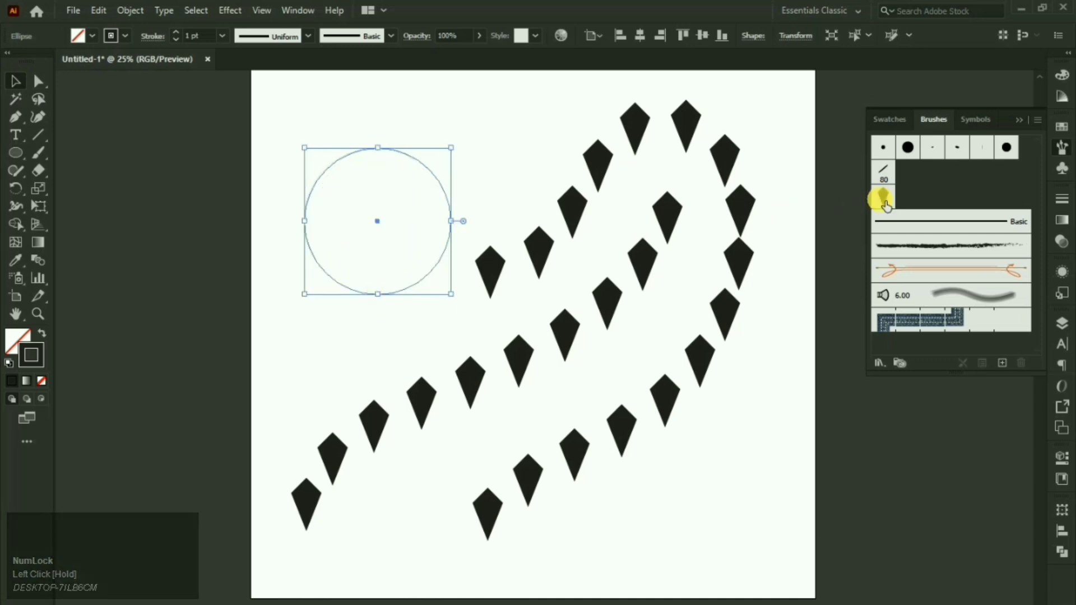
{"action": "left_click", "coordinate": [882, 197]}
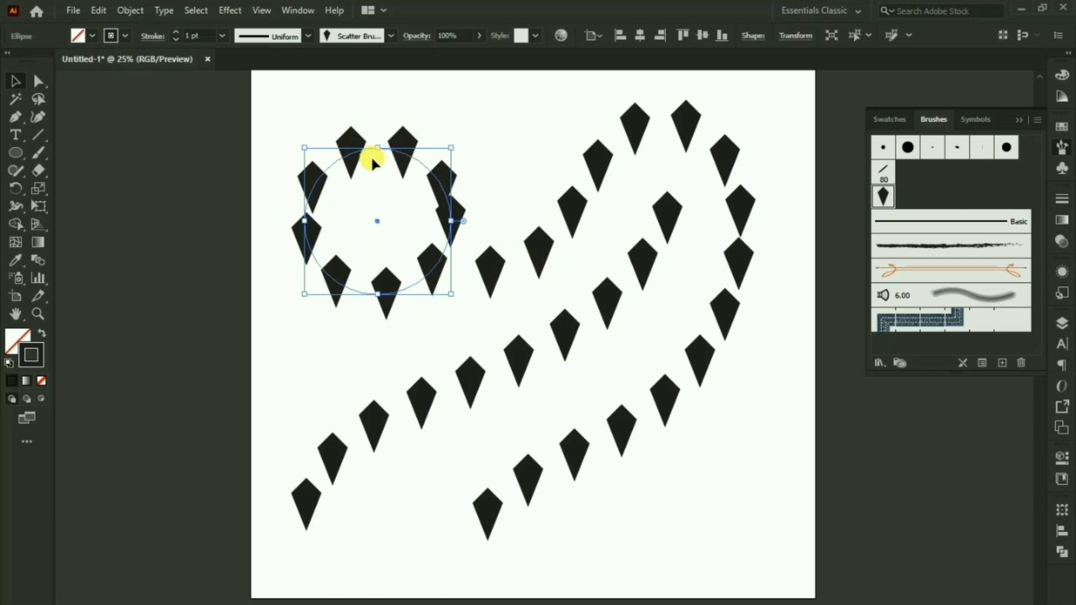
{"action": "left_click", "coordinate": [886, 201]}
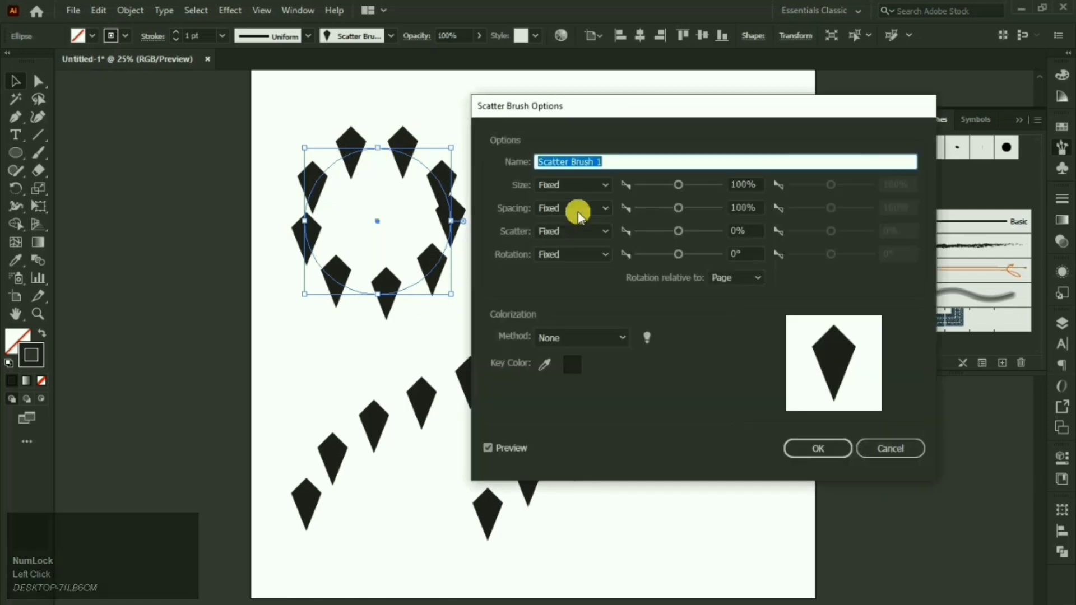
{"action": "left_click_drag", "start_coordinate": [594, 119], "coordinate": [706, 157]}
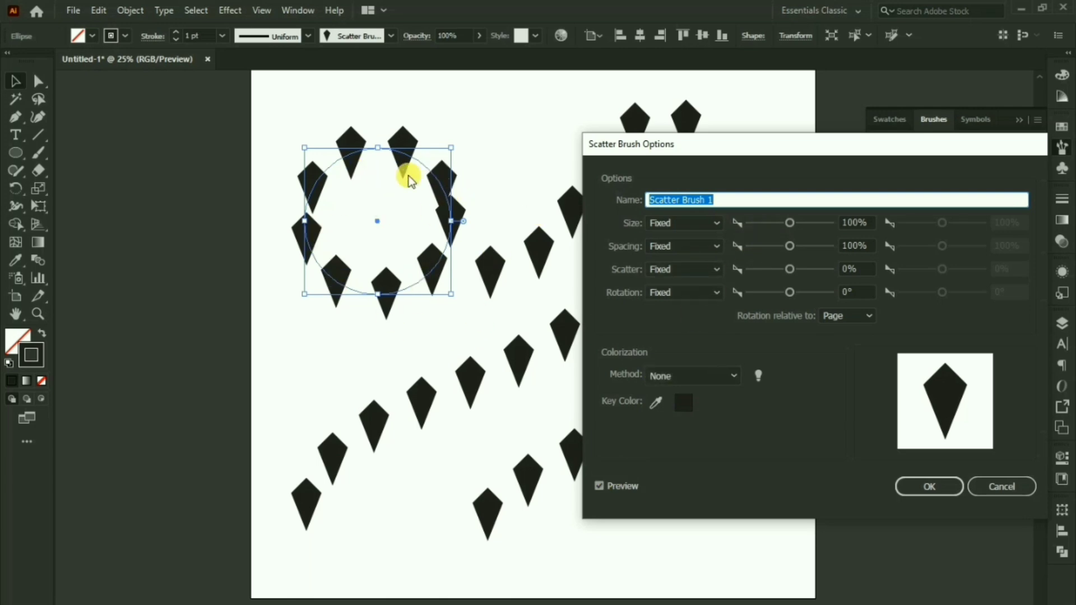
{"action": "mouse_move", "coordinate": [789, 224]}
{"action": "left_mouse_down"}
{"action": "mouse_move", "coordinate": [798, 231]}
{"action": "mouse_move", "coordinate": [785, 239]}
{"action": "mouse_move", "coordinate": [802, 254]}
{"action": "mouse_move", "coordinate": [771, 251]}
{"action": "mouse_move", "coordinate": [788, 251]}
{"action": "mouse_move", "coordinate": [785, 271]}
{"action": "mouse_move", "coordinate": [796, 270]}
{"action": "mouse_move", "coordinate": [789, 294]}
{"action": "mouse_move", "coordinate": [767, 295]}
{"action": "mouse_move", "coordinate": [798, 294]}
{"action": "left_mouse_up"}
{"action": "left_click", "coordinate": [791, 293]}
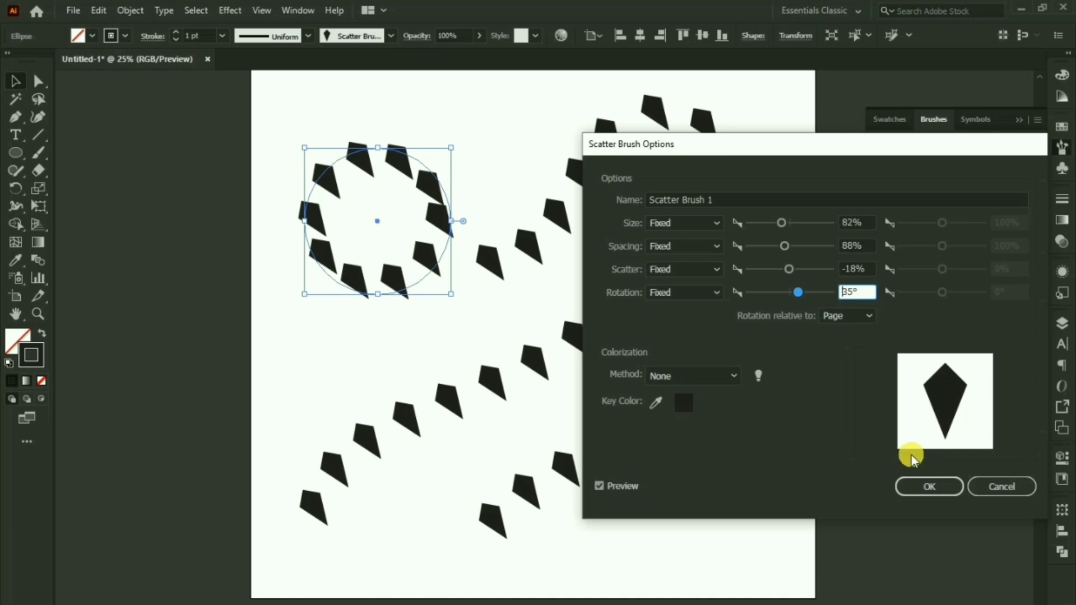
{"action": "left_click", "coordinate": [989, 487]}
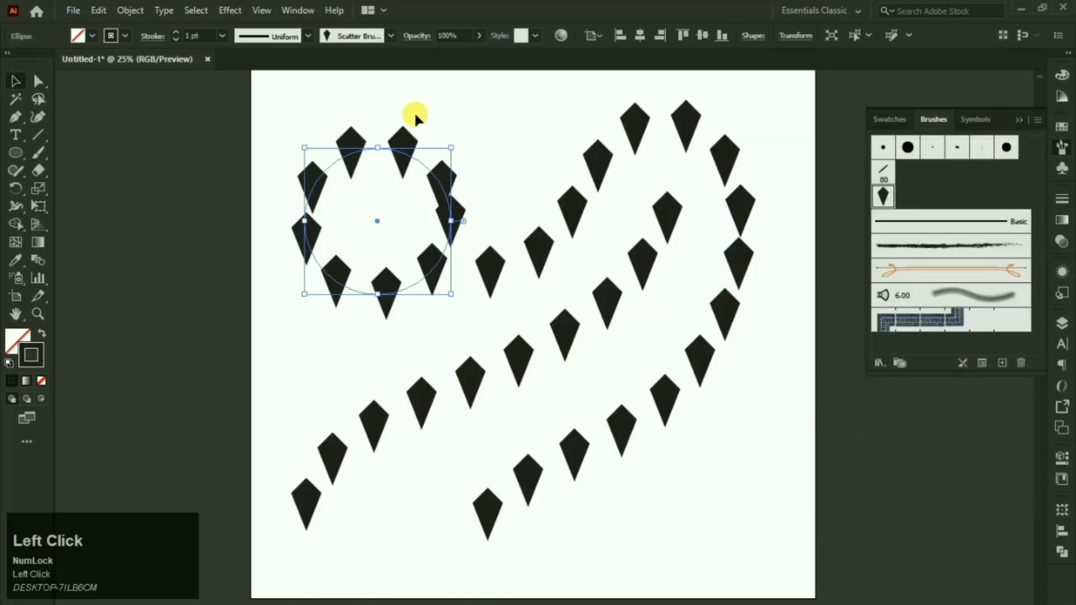
{"action": "left_click_drag", "start_coordinate": [414, 111], "coordinate": [365, 216]}
Step: Delete the kite-ringed circle and draw a small star at the artboard's upper left
{"action": "left_click", "coordinate": [365, 215]}
{"action": "left_click", "coordinate": [365, 137]}
{"action": "key", "text": "Delete"}
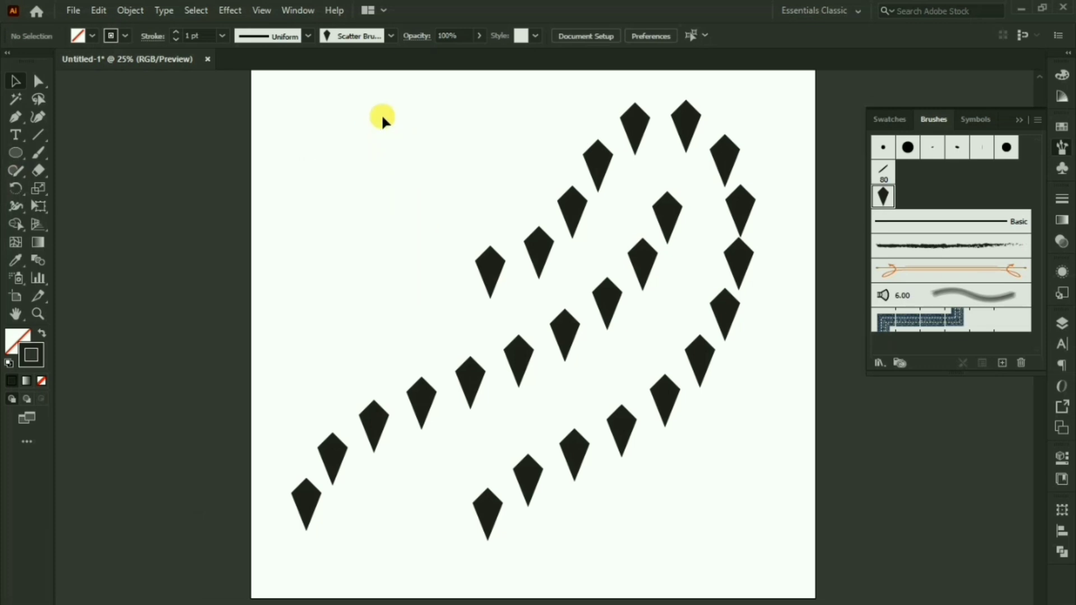
{"action": "right_click", "coordinate": [17, 151]}
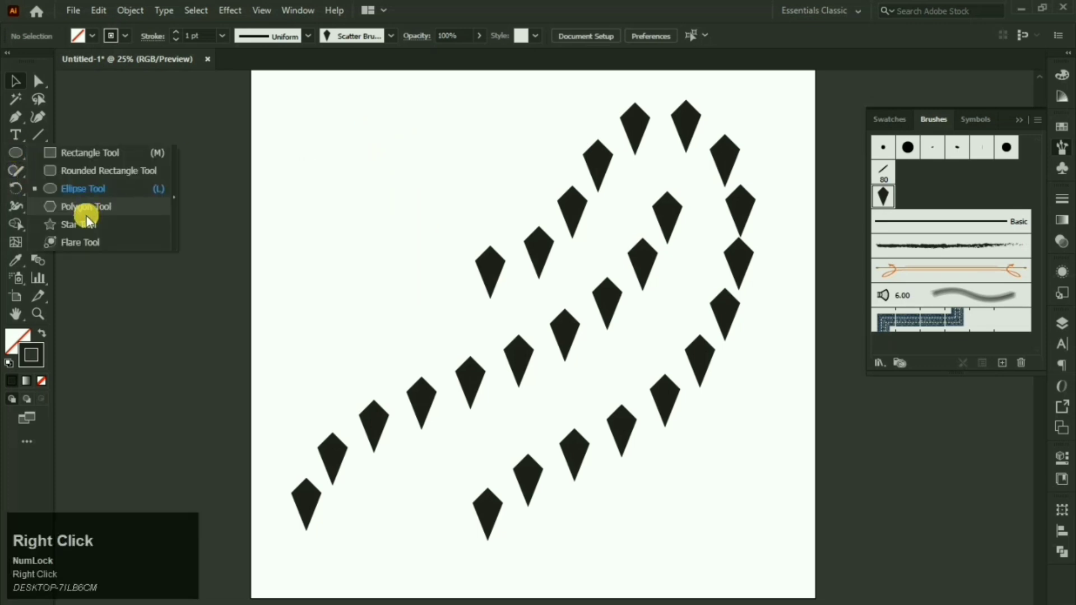
{"action": "left_click", "coordinate": [87, 206]}
{"action": "left_click_drag", "start_coordinate": [368, 154], "coordinate": [386, 182]}
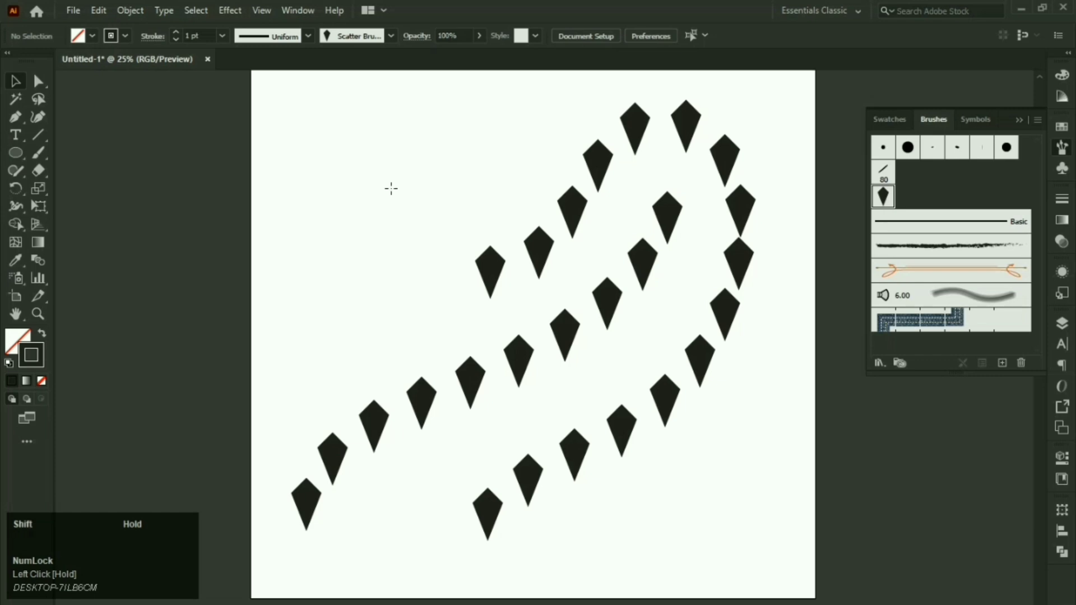
{"action": "left_click_drag", "start_coordinate": [392, 189], "coordinate": [392, 189]}
{"action": "left_click", "coordinate": [14, 81]}
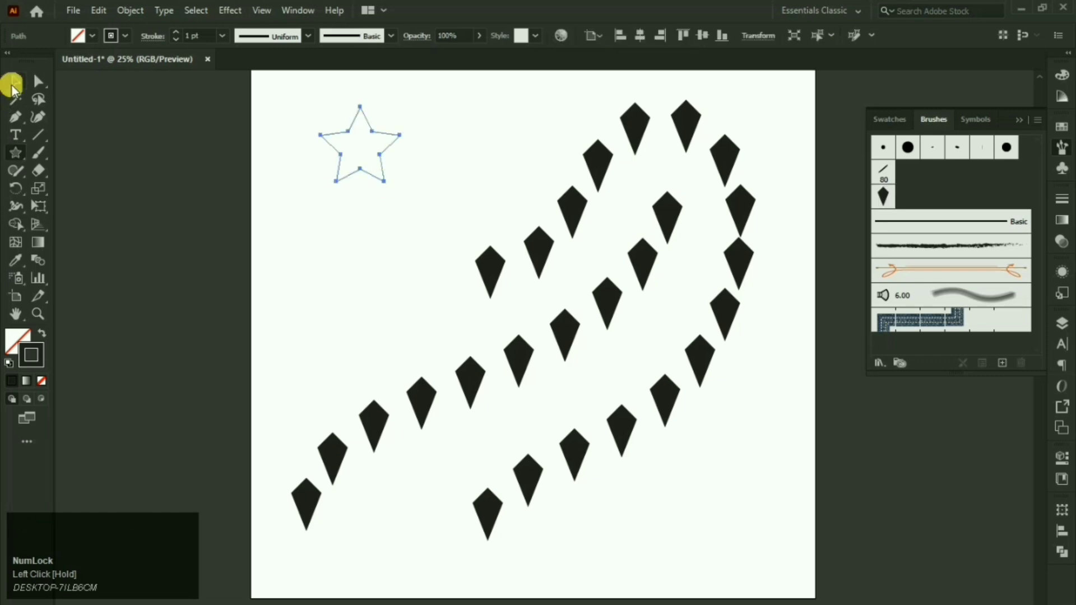
{"action": "left_click_drag", "start_coordinate": [360, 107], "coordinate": [361, 157]}
Step: Give the star a solid black fill with no stroke and save it as a new scatter brush
{"action": "left_click", "coordinate": [42, 333]}
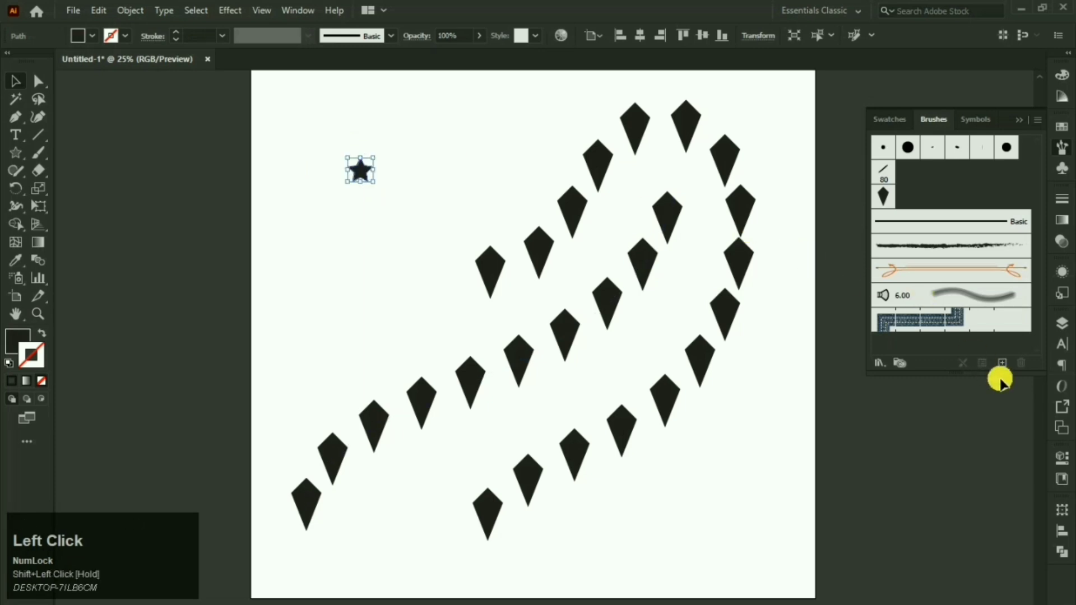
{"action": "left_click", "coordinate": [1003, 363]}
{"action": "left_click", "coordinate": [647, 219]}
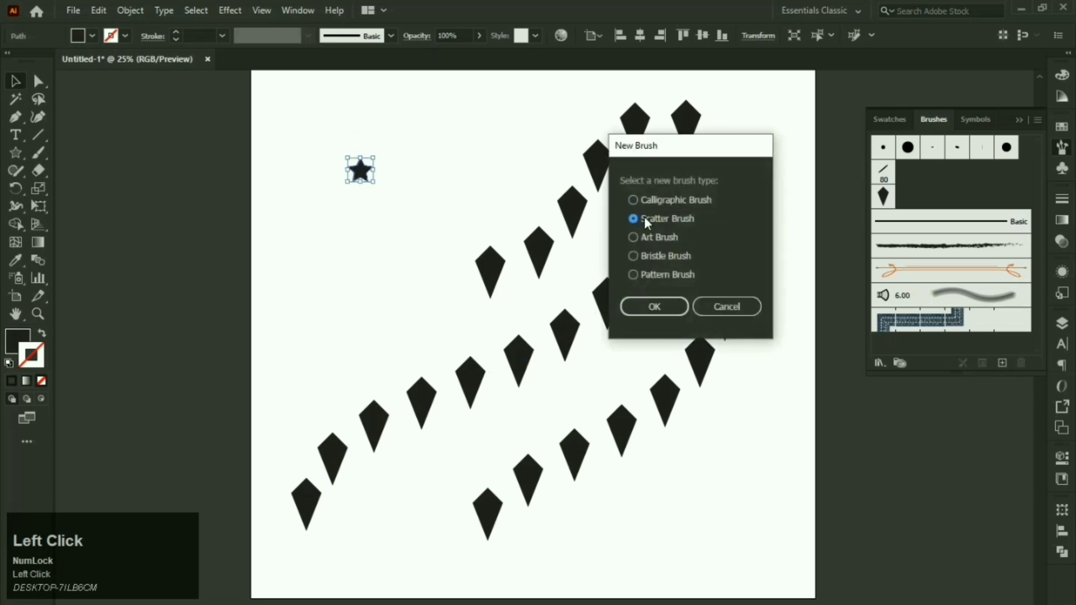
{"action": "left_click", "coordinate": [655, 306]}
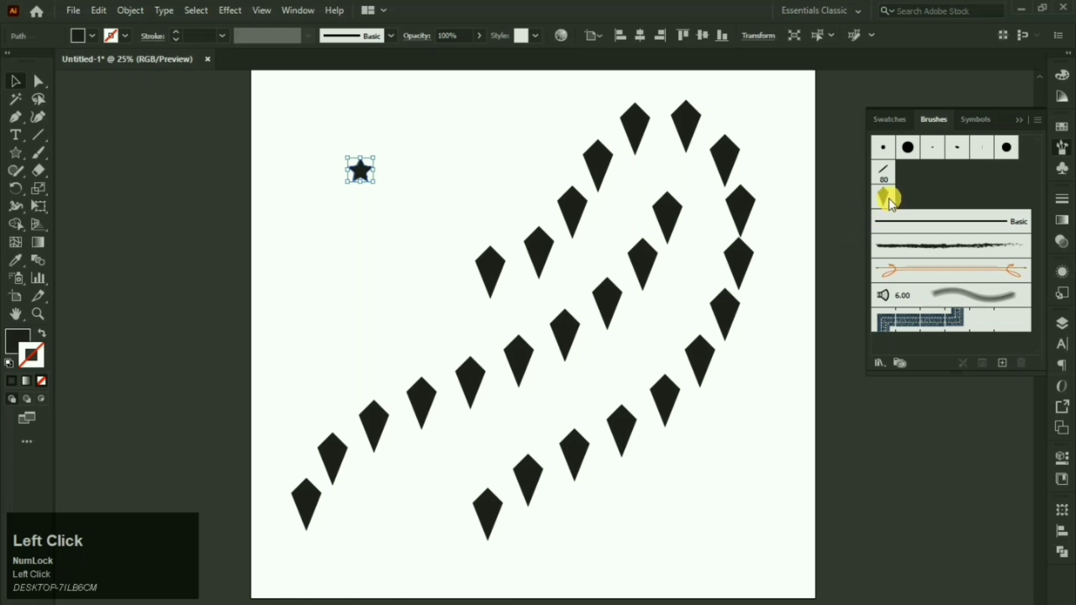
{"action": "left_click", "coordinate": [926, 486]}
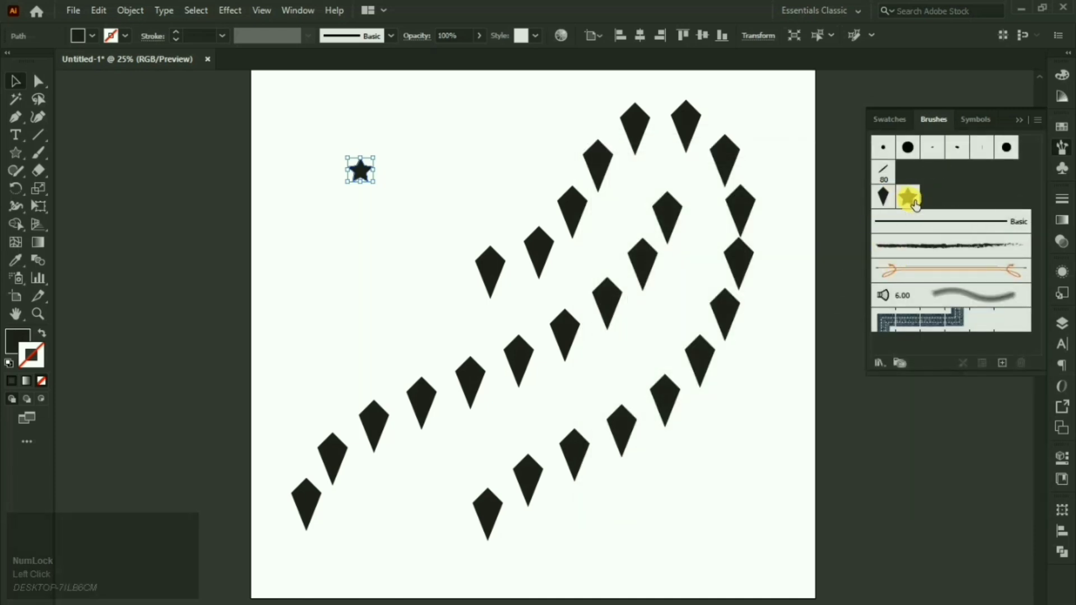
Step: Select the star and the kite stroke path together and delete them
{"action": "left_click", "coordinate": [459, 158]}
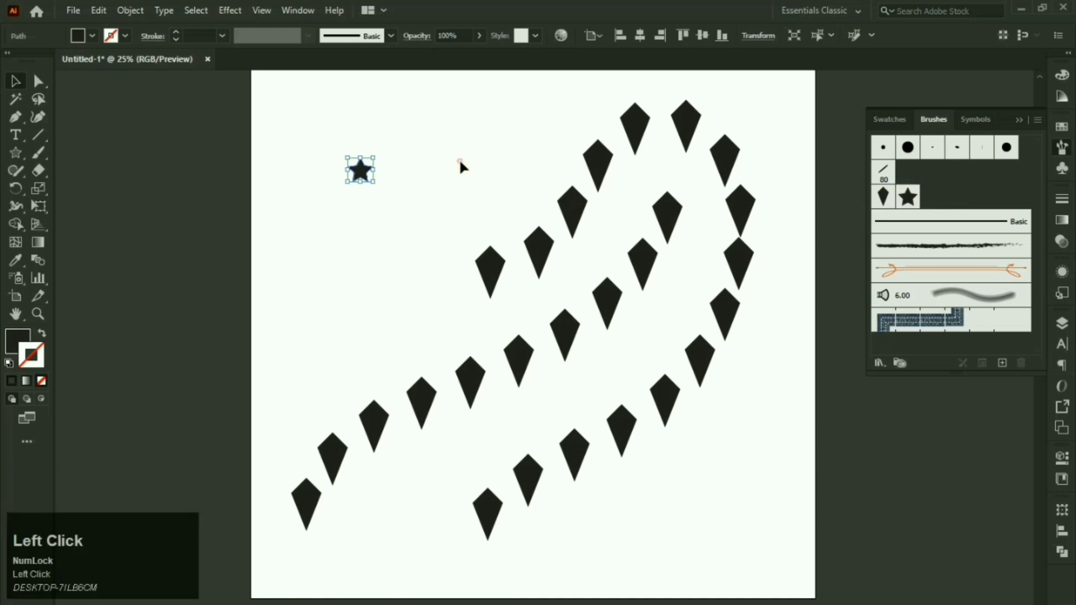
{"action": "left_click_drag", "start_coordinate": [366, 186], "coordinate": [367, 186]}
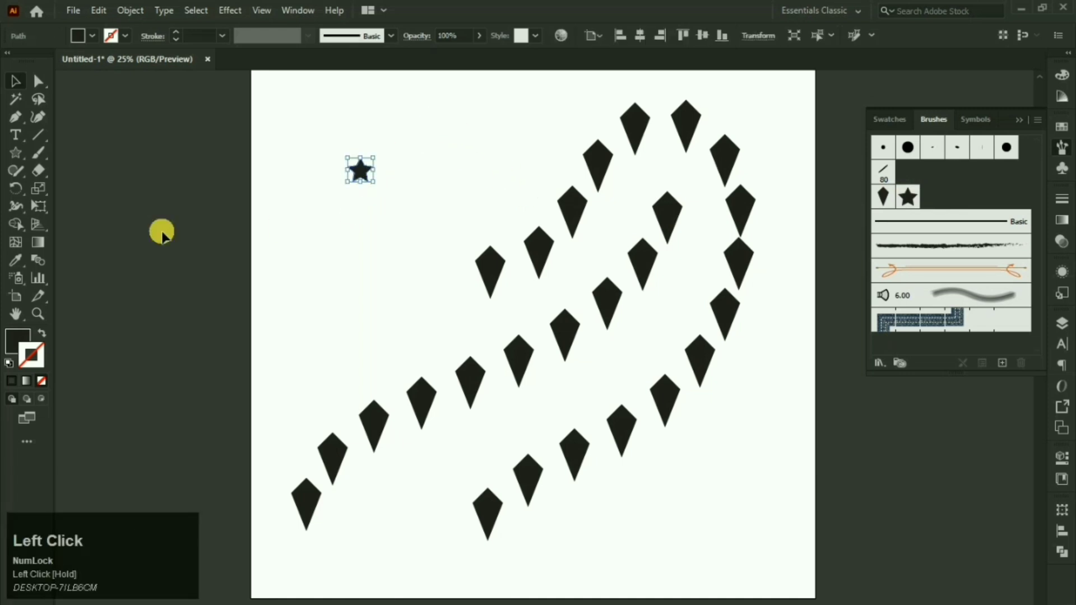
{"action": "left_click", "coordinate": [17, 160]}
{"action": "left_click", "coordinate": [630, 416]}
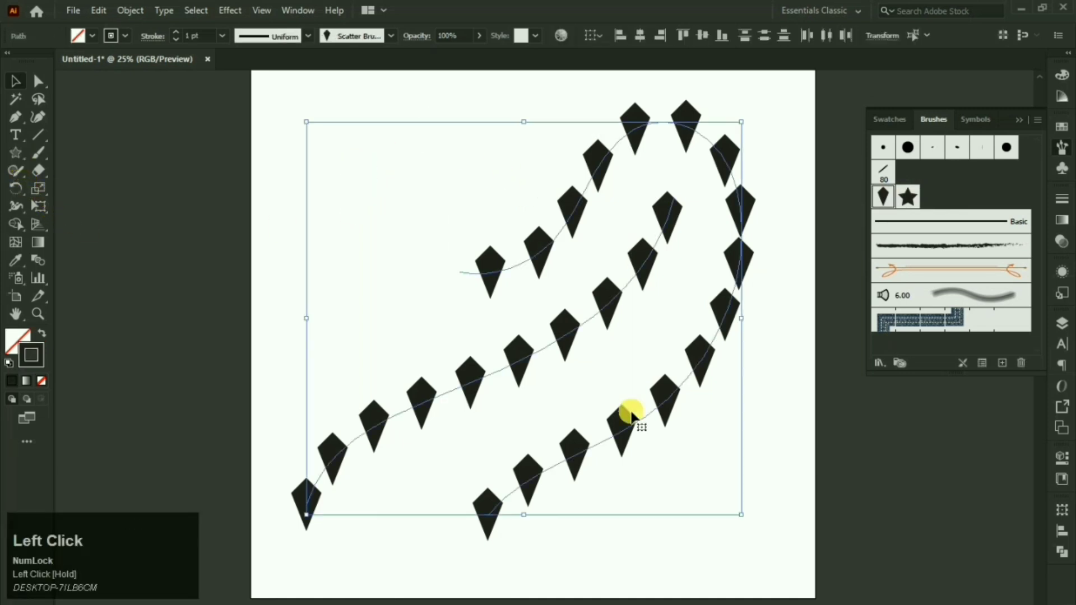
{"action": "left_click", "coordinate": [17, 157]}
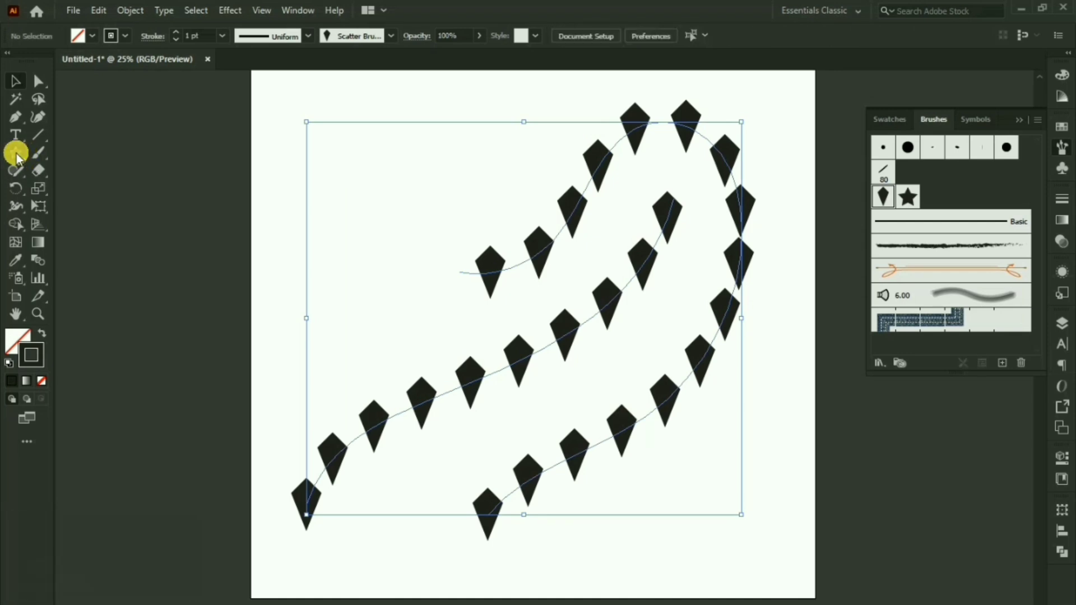
{"action": "key", "text": "Delete"}
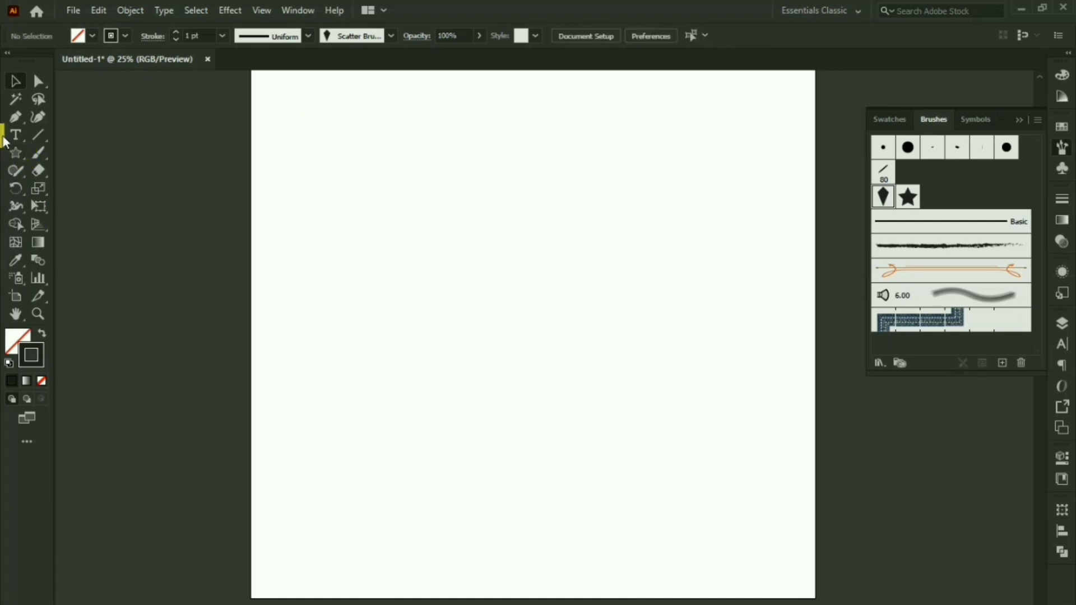
Step: Draw a circle near the artboard centre and scale it up proportionally
{"action": "right_click", "coordinate": [16, 153]}
{"action": "left_click", "coordinate": [73, 188]}
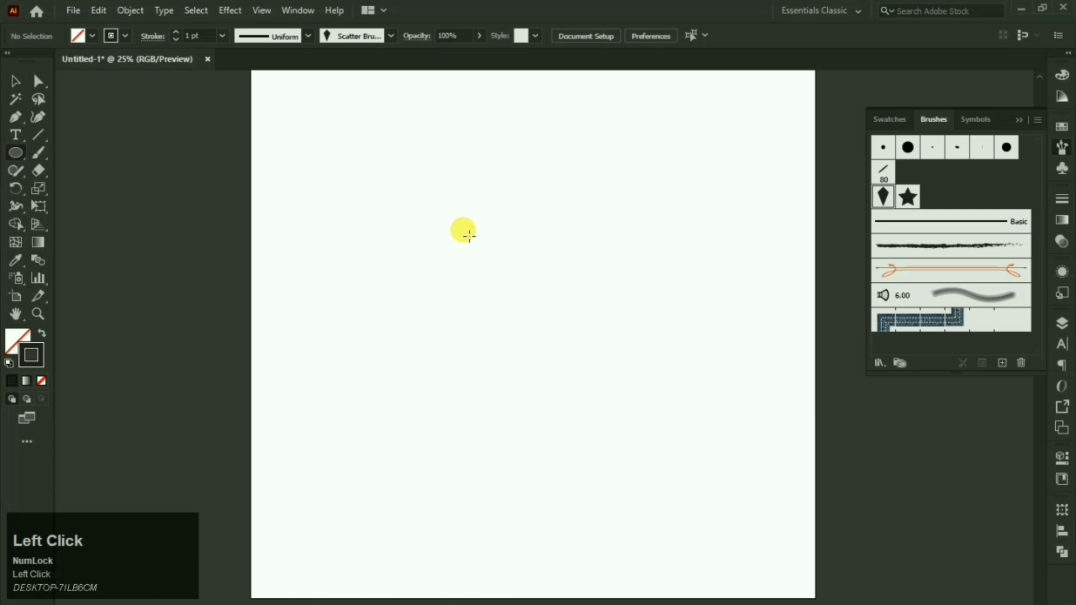
{"action": "left_click_drag", "start_coordinate": [469, 236], "coordinate": [553, 322]}
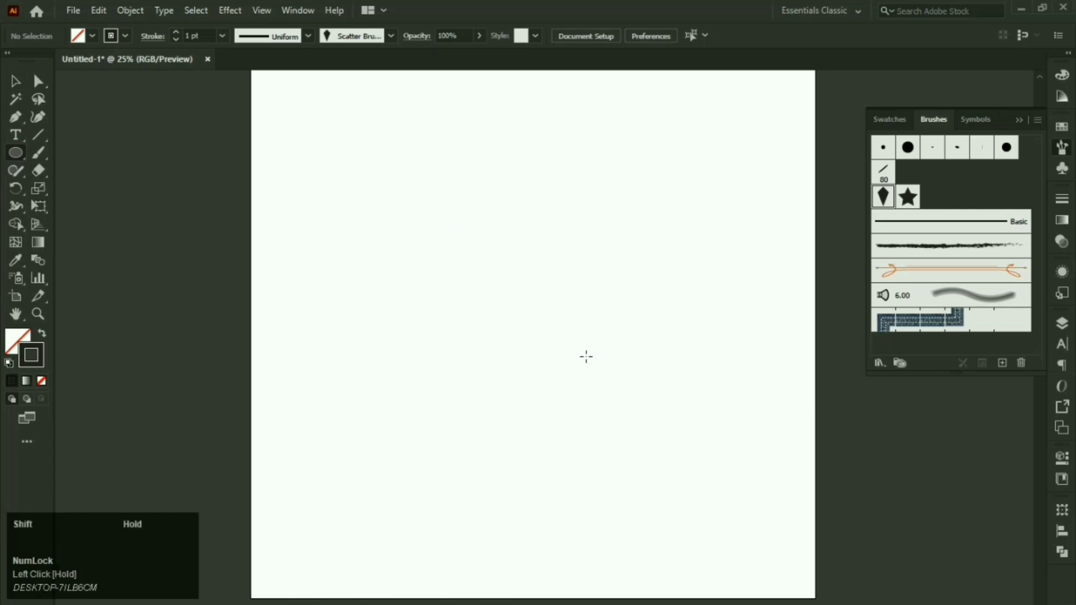
{"action": "left_click_drag", "start_coordinate": [587, 357], "coordinate": [586, 356]}
{"action": "left_click", "coordinate": [11, 82]}
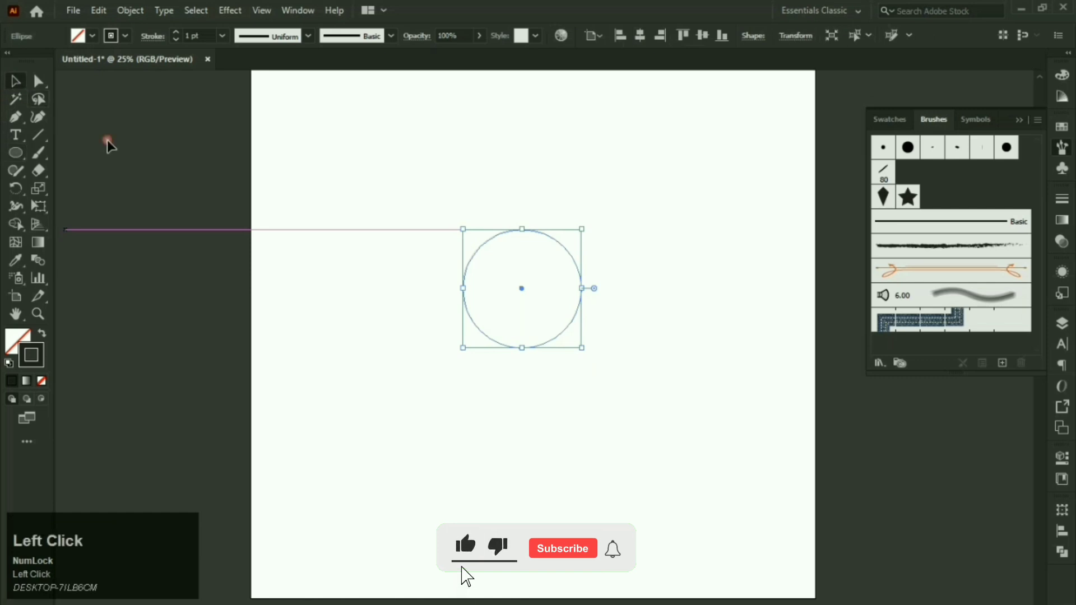
{"action": "mouse_move", "coordinate": [524, 350]}
{"action": "left_mouse_down"}
{"action": "mouse_move", "coordinate": [533, 486]}
{"action": "mouse_move", "coordinate": [533, 408]}
{"action": "left_mouse_up"}
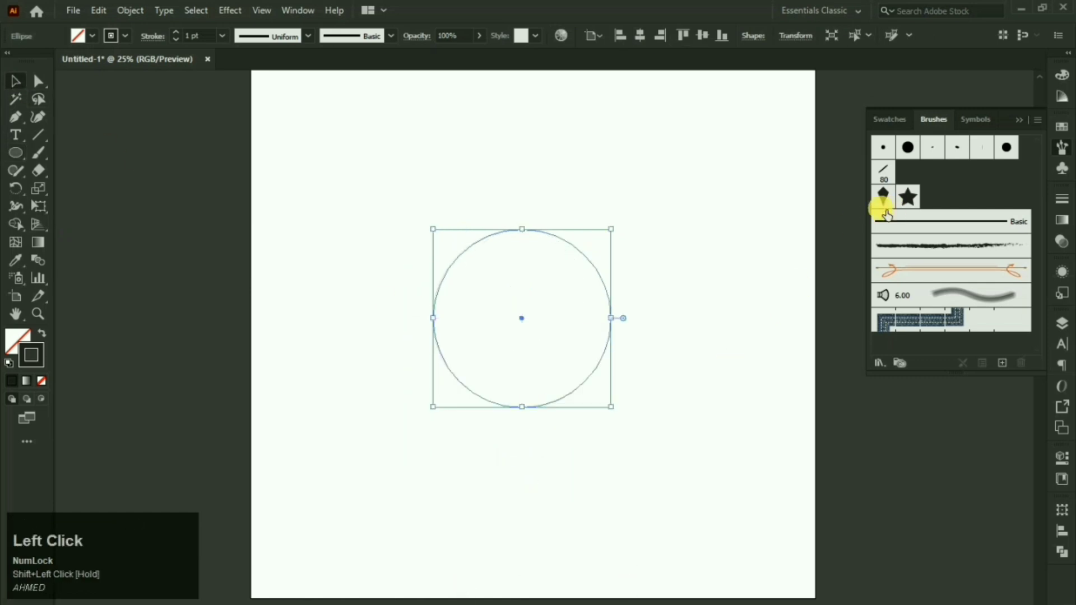
Step: Apply the star scatter brush to the circle, enlarge the star ring, then select and delete it
{"action": "left_click", "coordinate": [908, 197]}
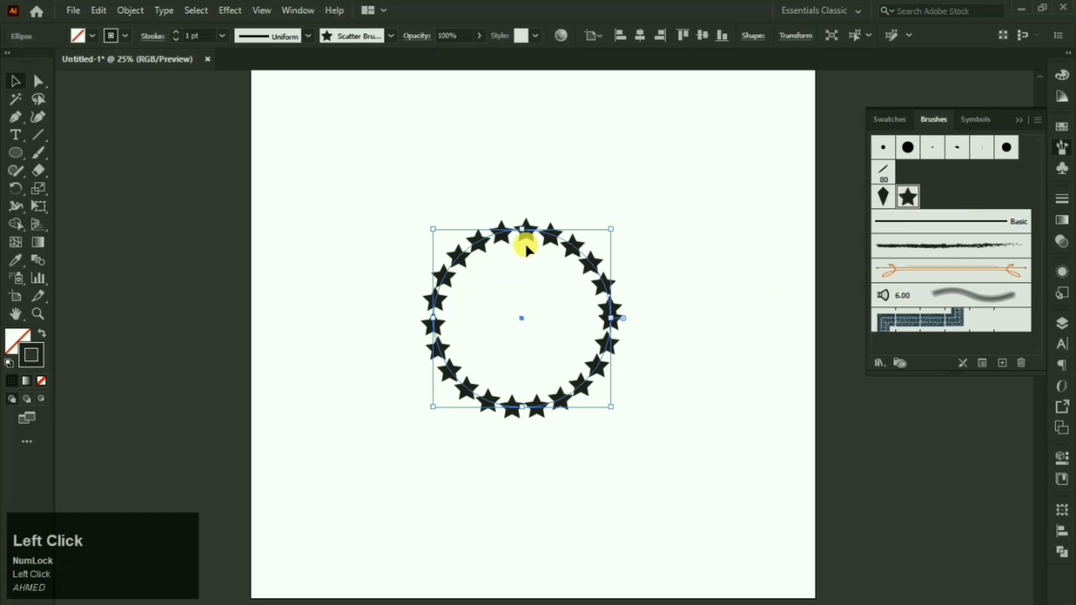
{"action": "left_click_drag", "start_coordinate": [531, 233], "coordinate": [704, 307]}
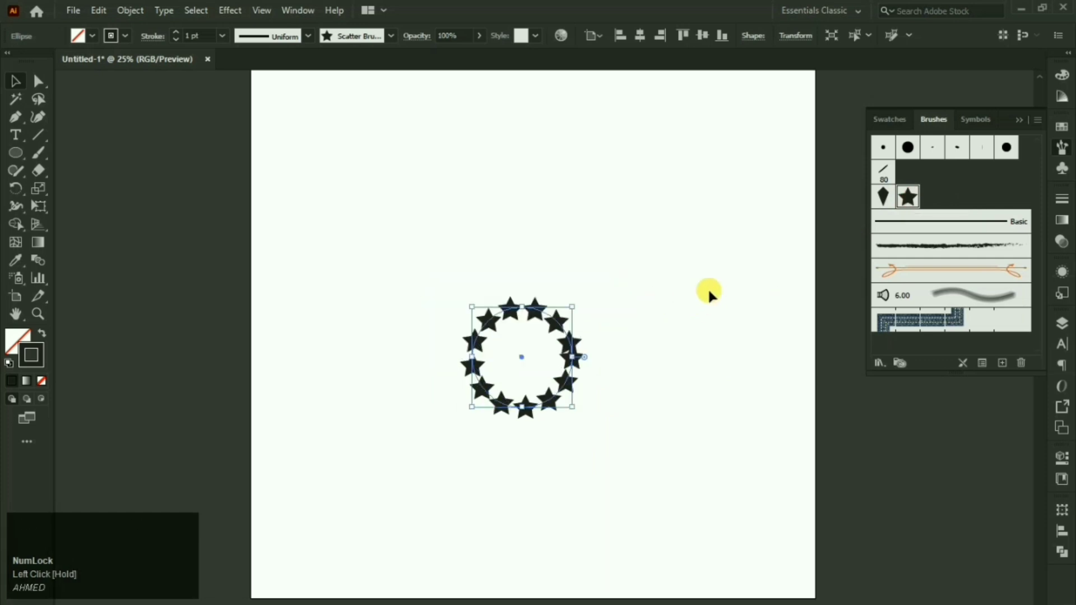
{"action": "left_click_drag", "start_coordinate": [521, 306], "coordinate": [519, 163]}
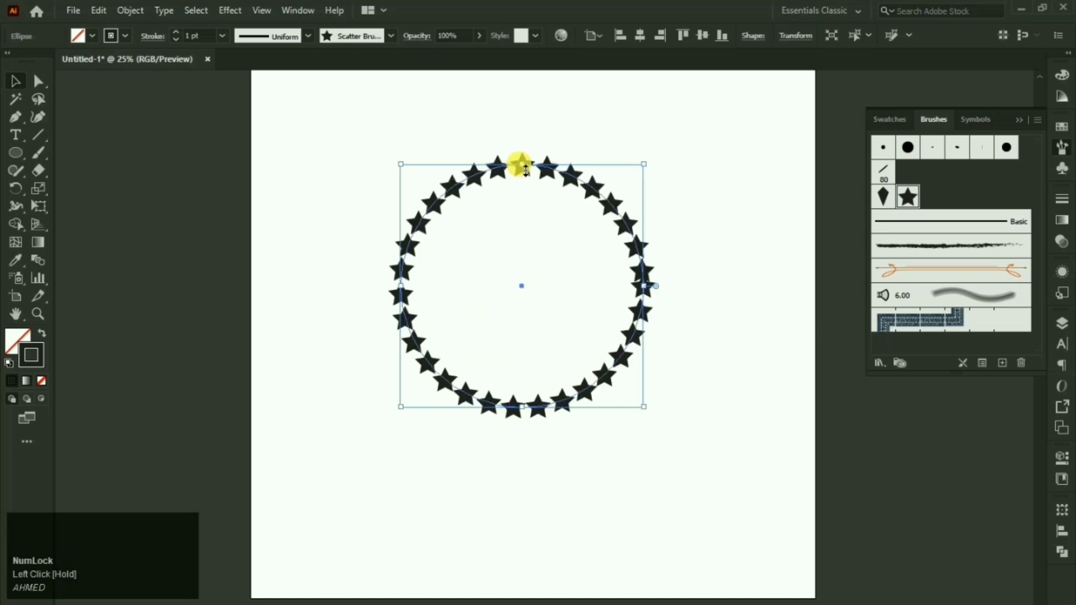
{"action": "left_click", "coordinate": [704, 224]}
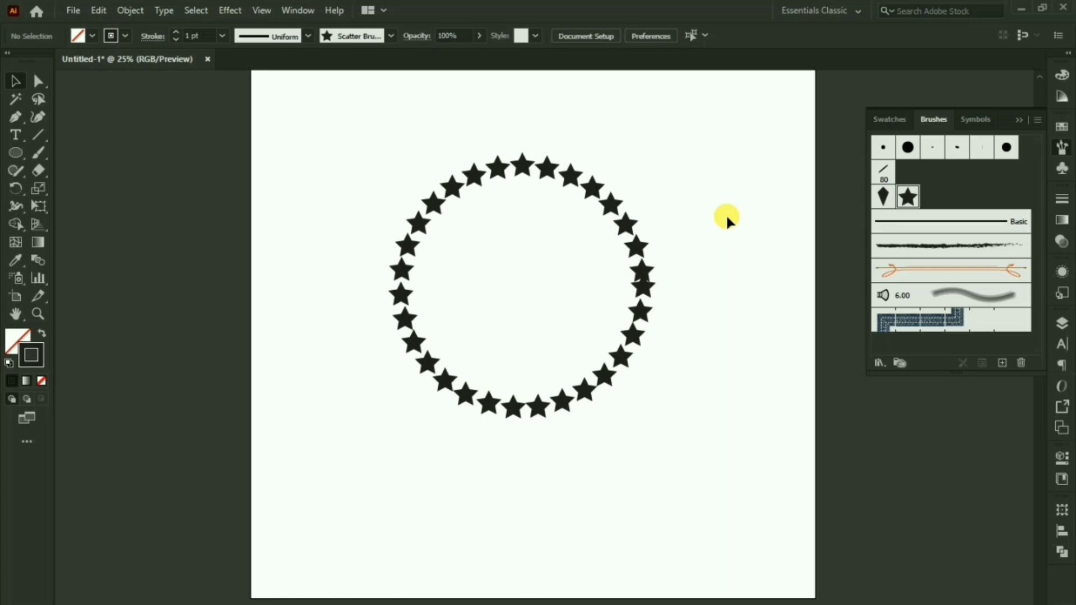
{"action": "left_click_drag", "start_coordinate": [707, 242], "coordinate": [609, 352]}
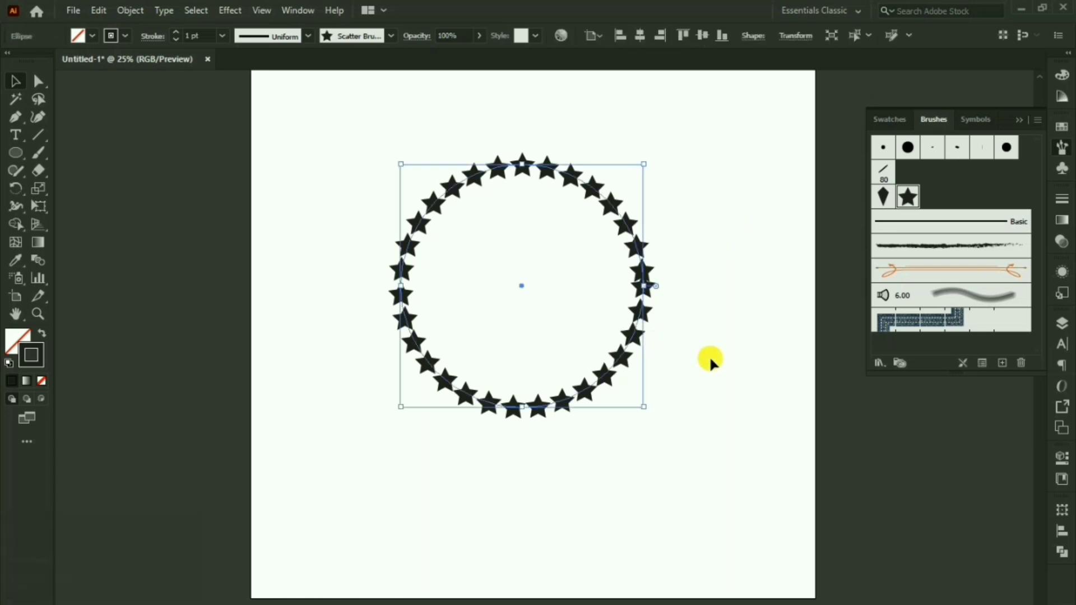
{"action": "left_click", "coordinate": [711, 362]}
{"action": "key", "text": "ctrl+z"}
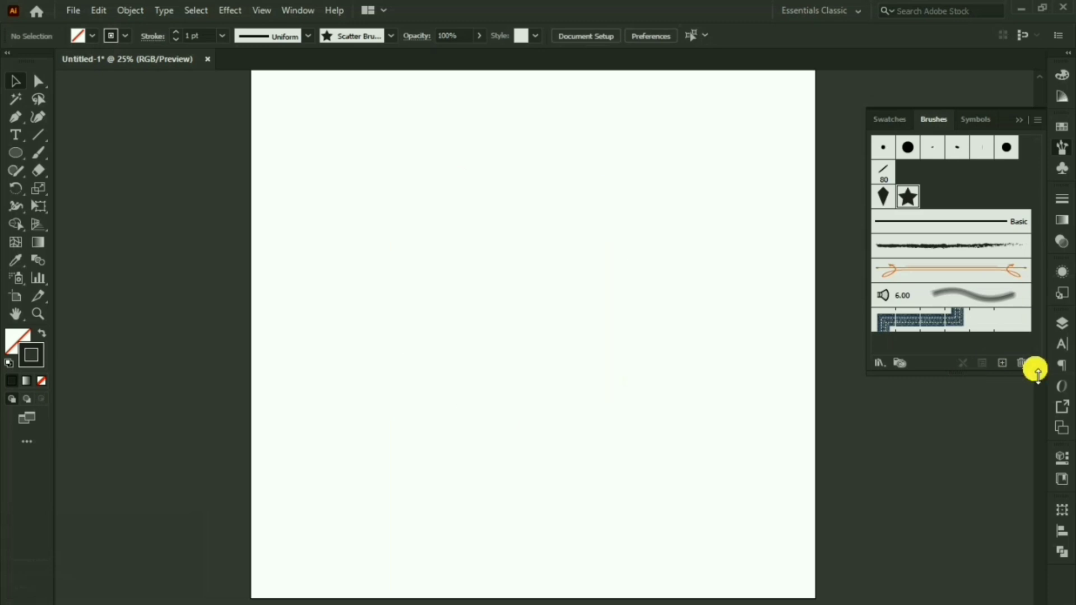
{"action": "left_click", "coordinate": [1002, 363]}
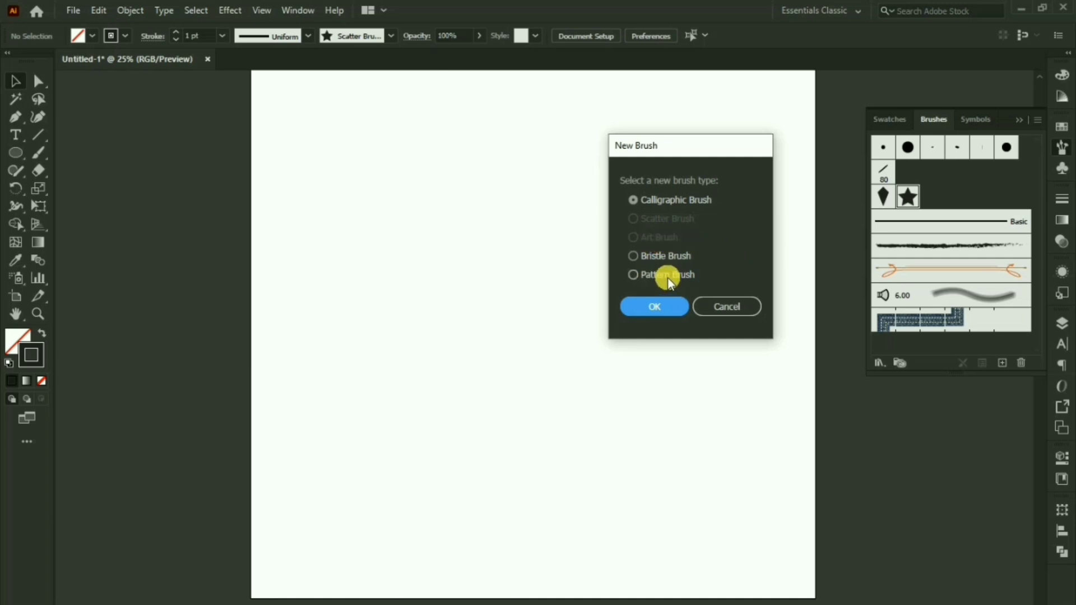
{"action": "left_click", "coordinate": [664, 307]}
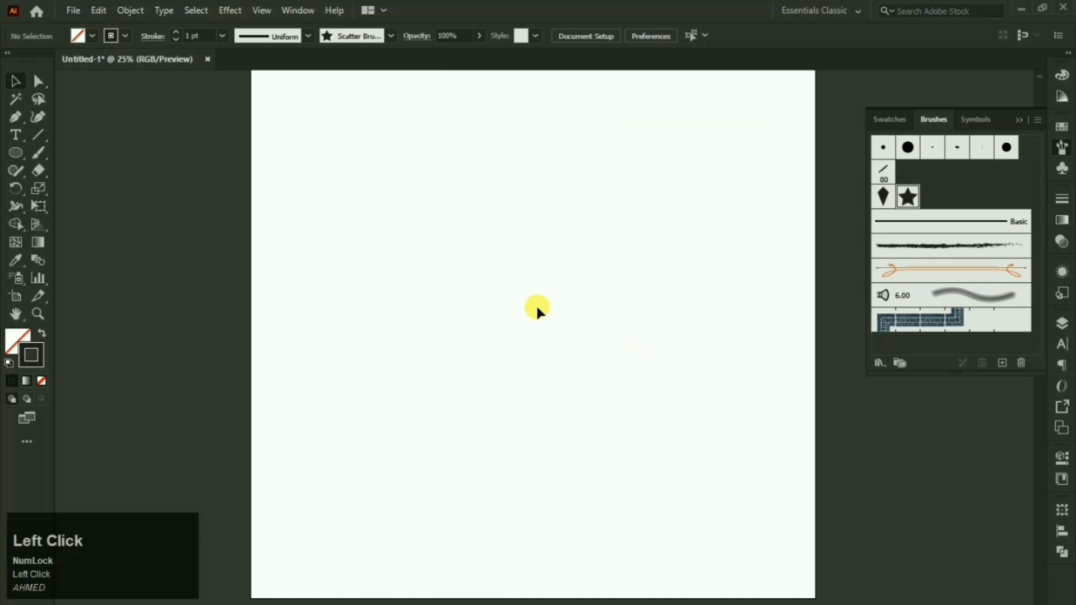
Step: Draw a circle near the artboard centre with a solid black fill and no stroke
{"action": "right_click", "coordinate": [15, 155]}
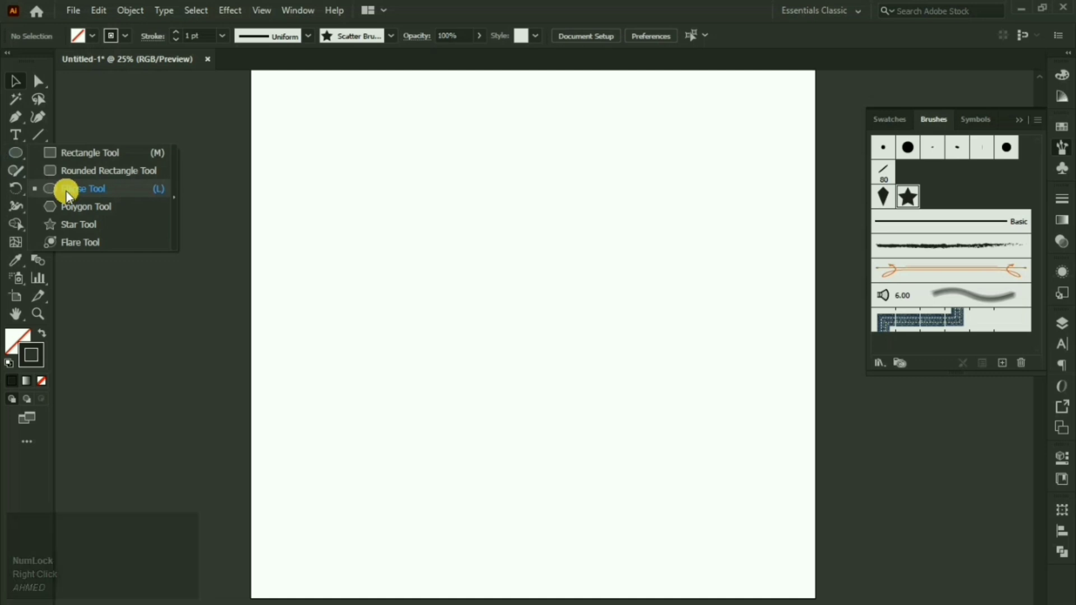
{"action": "left_click", "coordinate": [66, 192]}
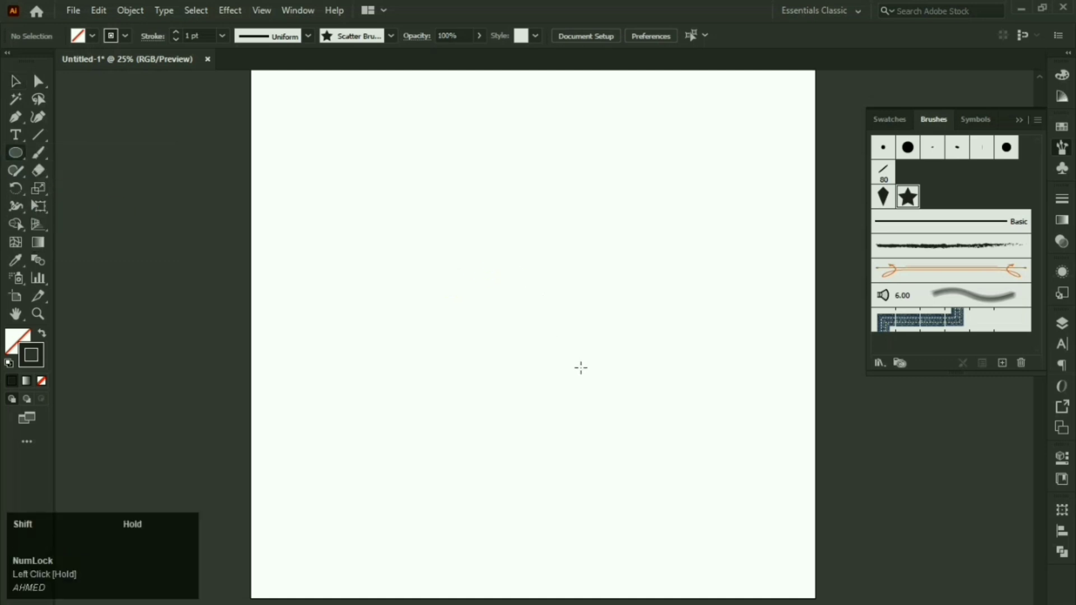
{"action": "left_click_drag", "start_coordinate": [493, 245], "coordinate": [576, 361]}
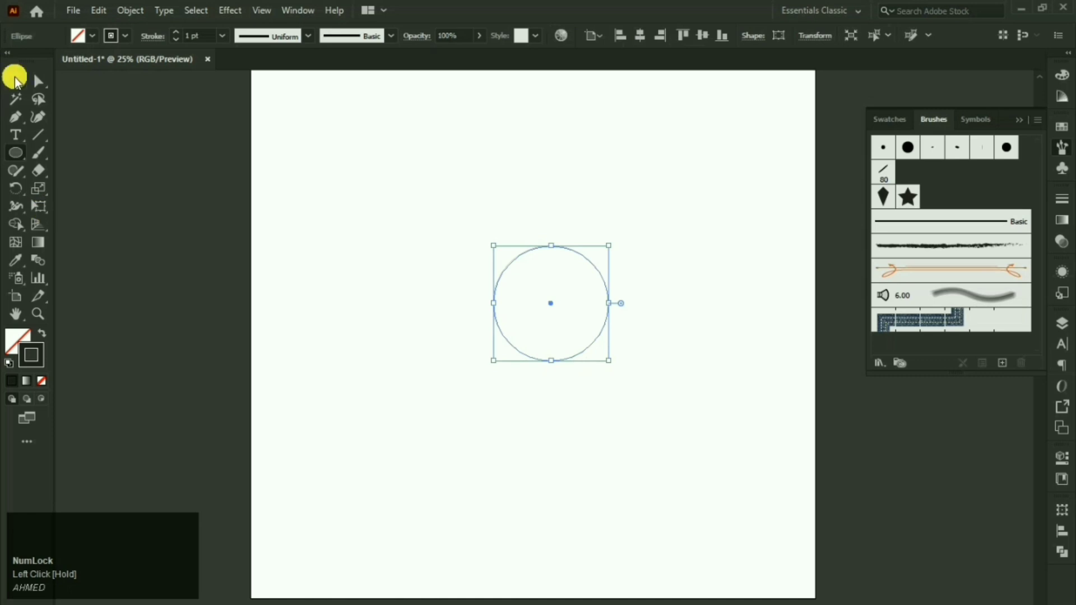
{"action": "left_click", "coordinate": [16, 82]}
{"action": "left_click", "coordinate": [42, 333]}
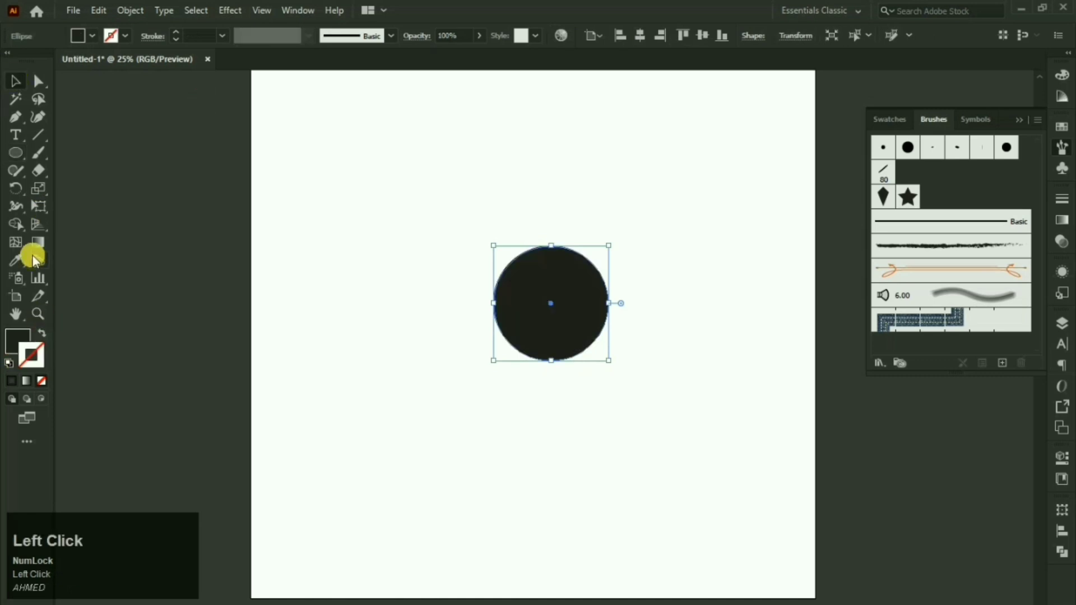
Step: Switch to the Wrinkle tool and open its options
{"action": "right_click", "coordinate": [18, 212]}
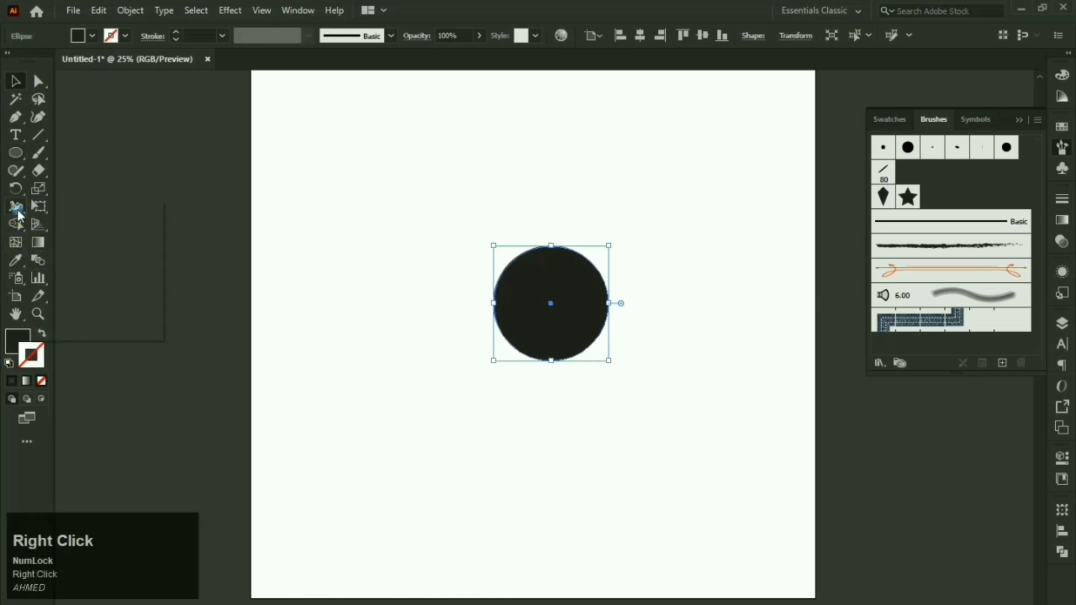
{"action": "left_click", "coordinate": [71, 331]}
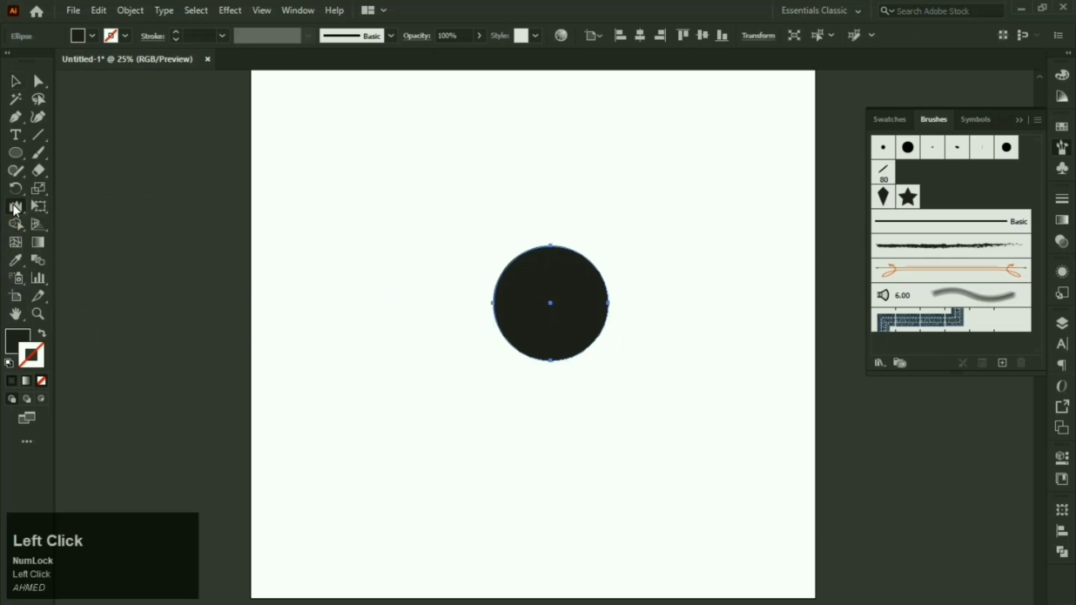
{"action": "double_click", "coordinate": [14, 209]}
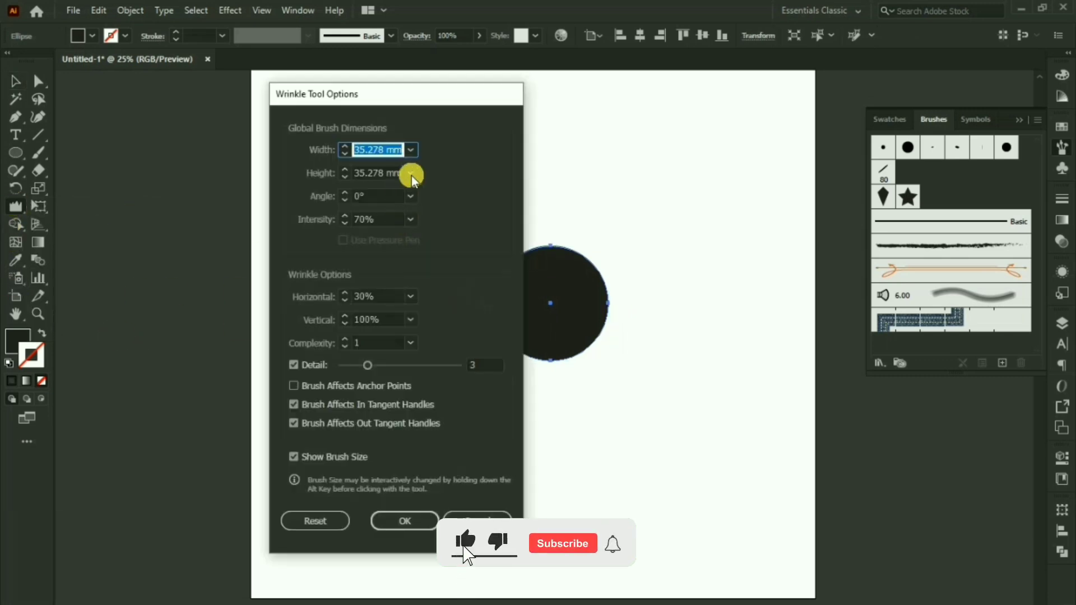
Step: Set the Wrinkle tool width and height to 250 pt and angle to 45°, then confirm
{"action": "left_click", "coordinate": [413, 150]}
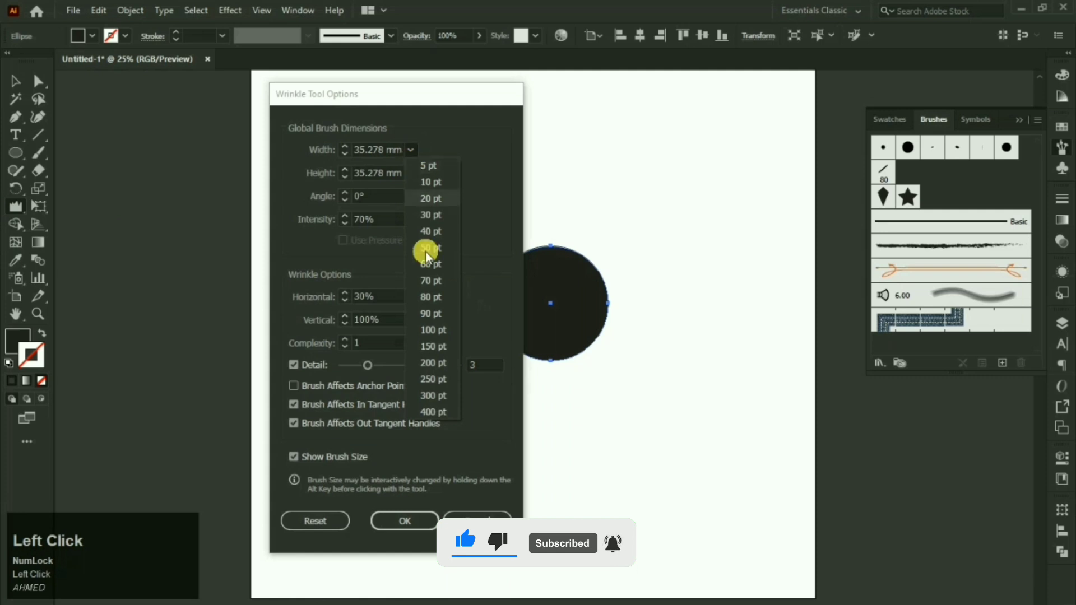
{"action": "left_click", "coordinate": [437, 382]}
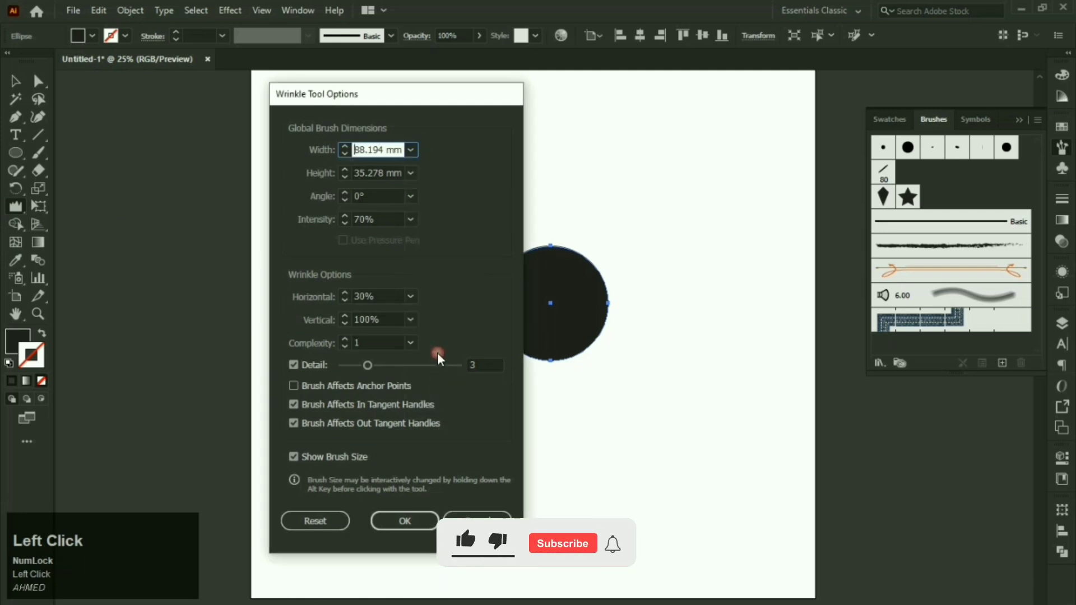
{"action": "left_click", "coordinate": [411, 173]}
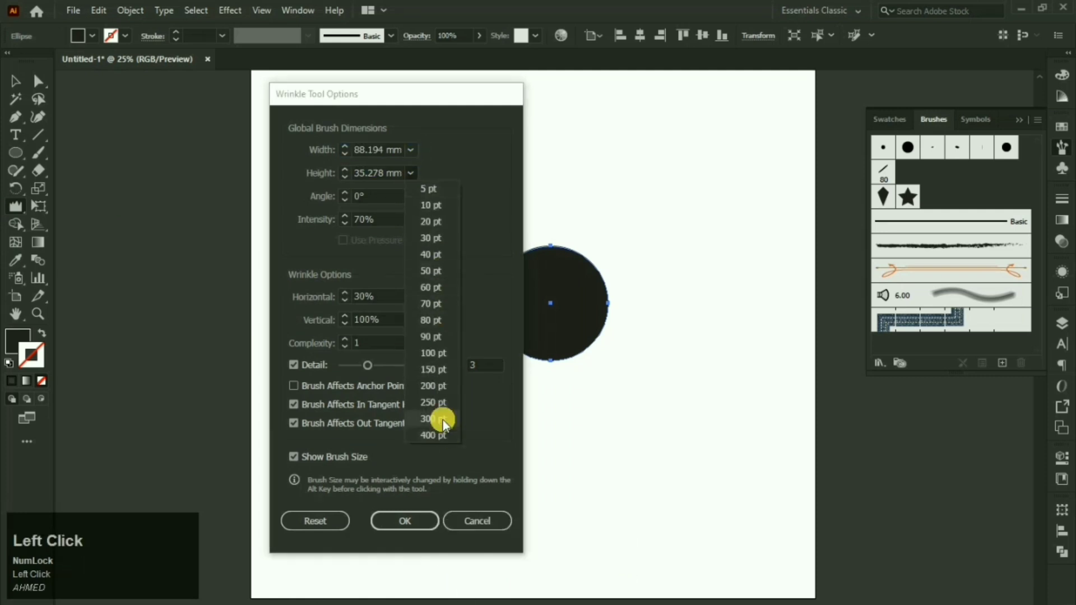
{"action": "left_click", "coordinate": [440, 404]}
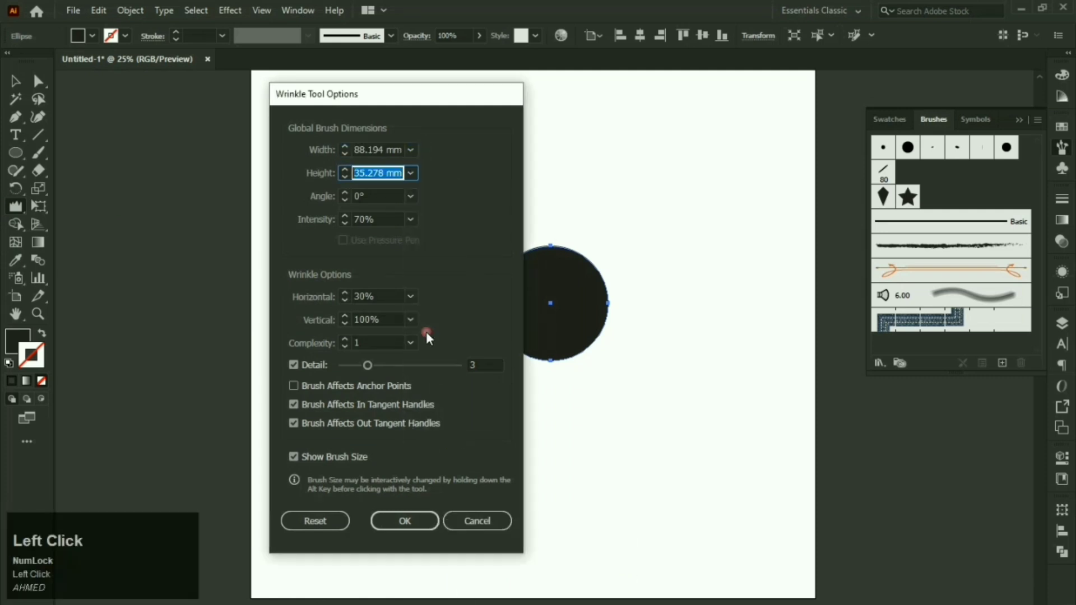
{"action": "left_click", "coordinate": [405, 200]}
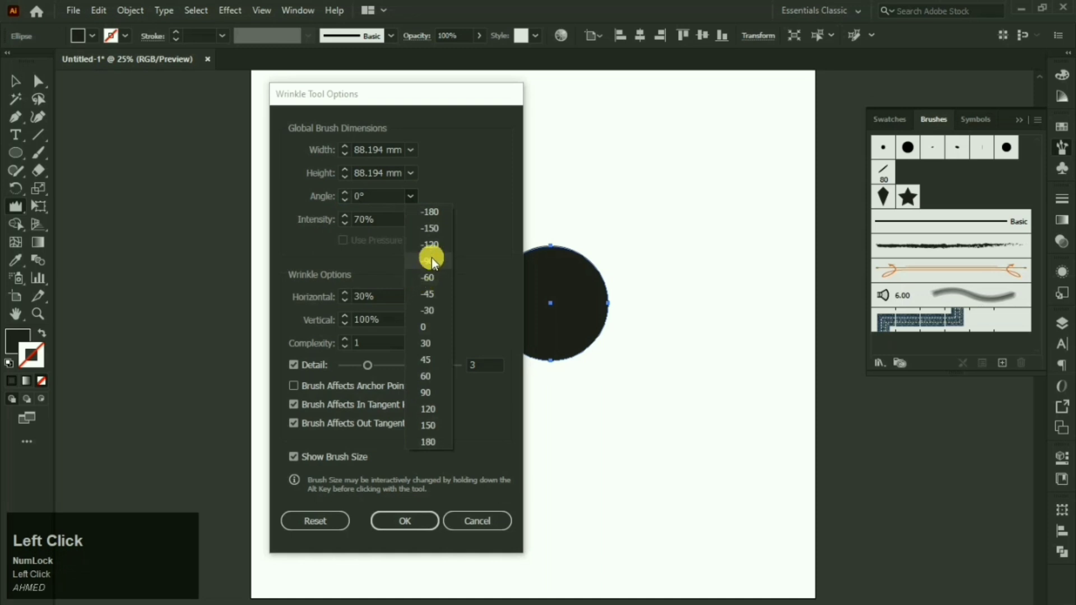
{"action": "left_click", "coordinate": [435, 362]}
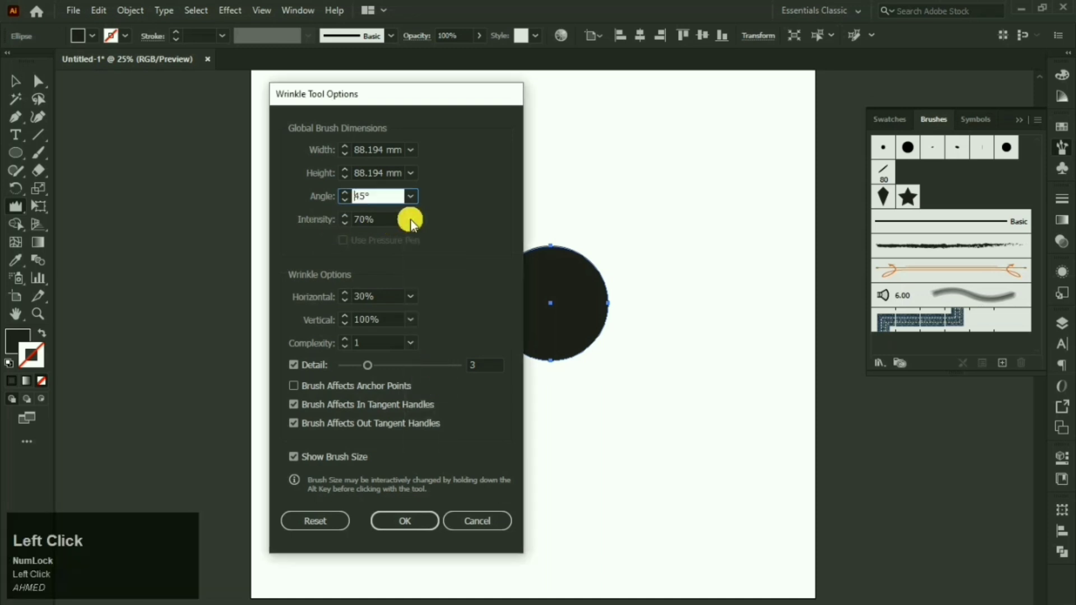
{"action": "left_click", "coordinate": [418, 517]}
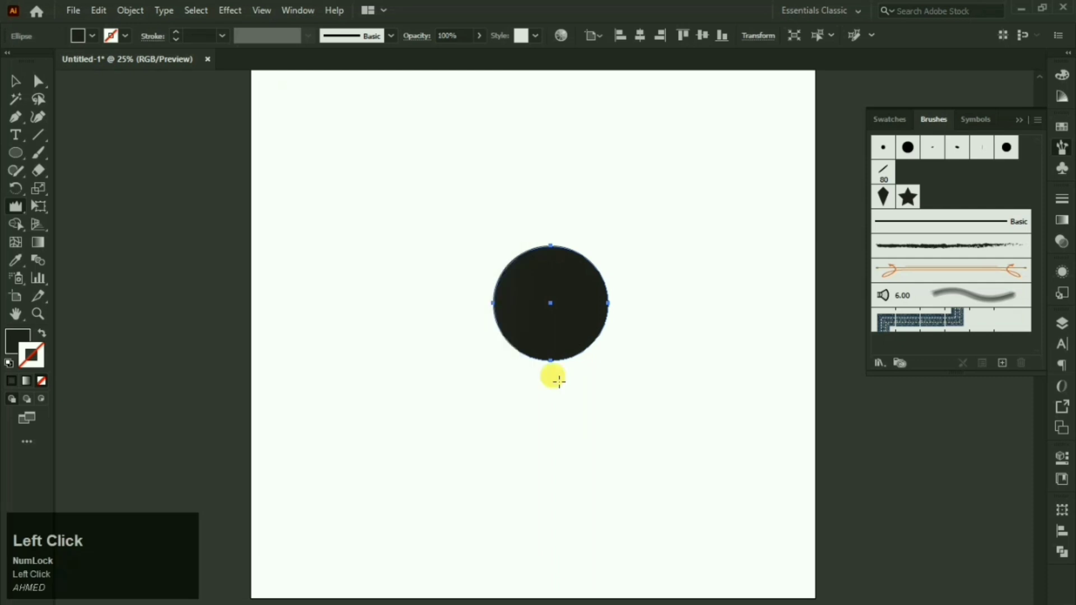
Step: Roughen the circle's right, lower-right and left edges with the Wrinkle tool
{"action": "mouse_move", "coordinate": [590, 280]}
{"action": "left_mouse_down"}
{"action": "mouse_move", "coordinate": [614, 306]}
{"action": "mouse_move", "coordinate": [608, 272]}
{"action": "mouse_move", "coordinate": [615, 280]}
{"action": "mouse_move", "coordinate": [589, 247]}
{"action": "mouse_move", "coordinate": [605, 253]}
{"action": "mouse_move", "coordinate": [616, 302]}
{"action": "left_mouse_up"}
{"action": "mouse_move", "coordinate": [585, 372]}
{"action": "left_mouse_down"}
{"action": "mouse_move", "coordinate": [619, 357]}
{"action": "mouse_move", "coordinate": [625, 333]}
{"action": "mouse_move", "coordinate": [608, 353]}
{"action": "left_mouse_up"}
{"action": "mouse_move", "coordinate": [513, 310]}
{"action": "left_mouse_down"}
{"action": "mouse_move", "coordinate": [523, 247]}
{"action": "mouse_move", "coordinate": [517, 322]}
{"action": "mouse_move", "coordinate": [500, 270]}
{"action": "mouse_move", "coordinate": [515, 324]}
{"action": "mouse_move", "coordinate": [498, 312]}
{"action": "left_mouse_up"}
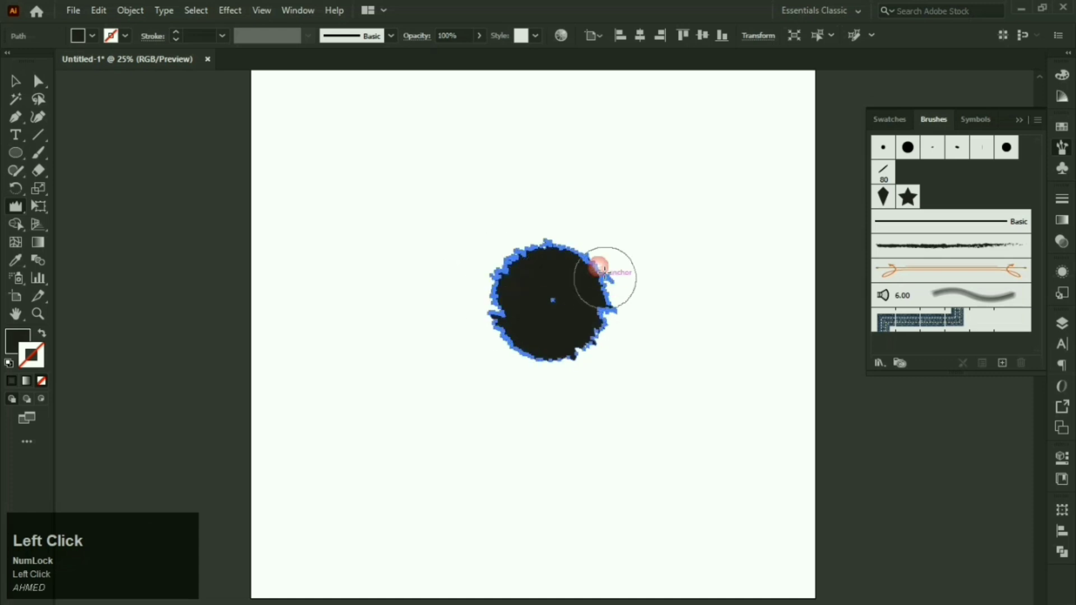
{"action": "mouse_move", "coordinate": [598, 286]}
{"action": "left_mouse_down"}
{"action": "mouse_move", "coordinate": [597, 332]}
{"action": "mouse_move", "coordinate": [600, 253]}
{"action": "left_mouse_up"}
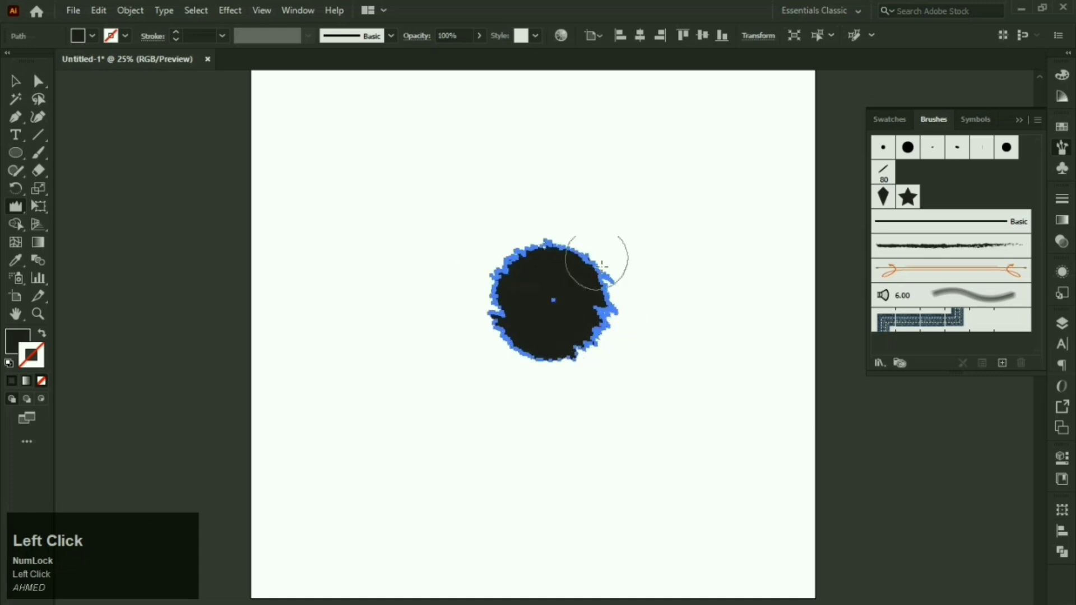
{"action": "left_click_drag", "start_coordinate": [514, 269], "coordinate": [493, 313]}
Step: Shrink the wrinkled blob to a smaller size
{"action": "left_click", "coordinate": [15, 82]}
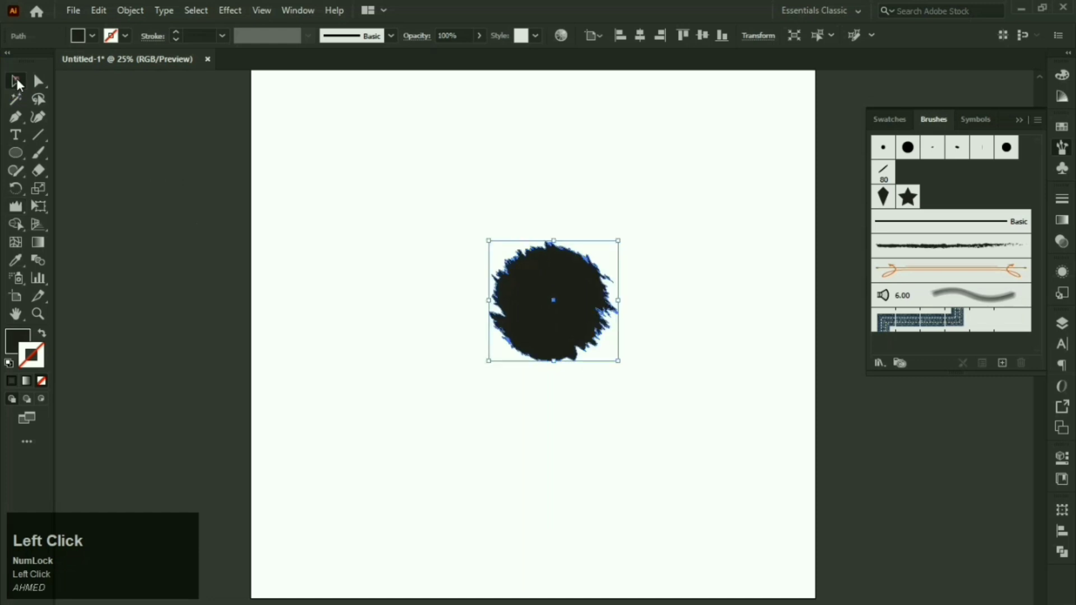
{"action": "left_click", "coordinate": [630, 203]}
{"action": "key", "text": "space"}
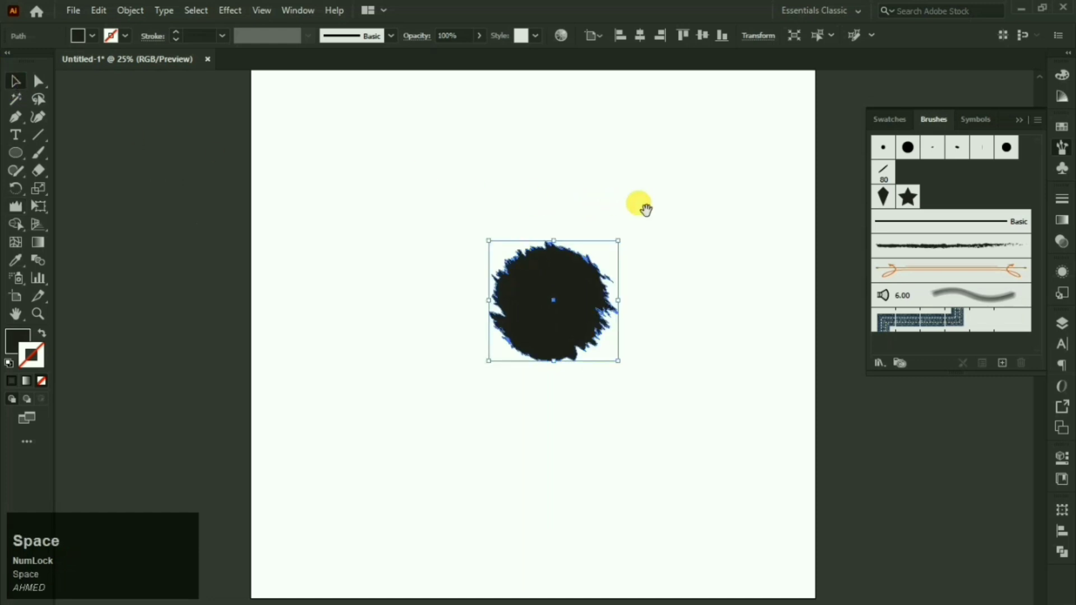
{"action": "left_click_drag", "start_coordinate": [639, 204], "coordinate": [609, 223]}
{"action": "left_click_drag", "start_coordinate": [593, 274], "coordinate": [497, 383]}
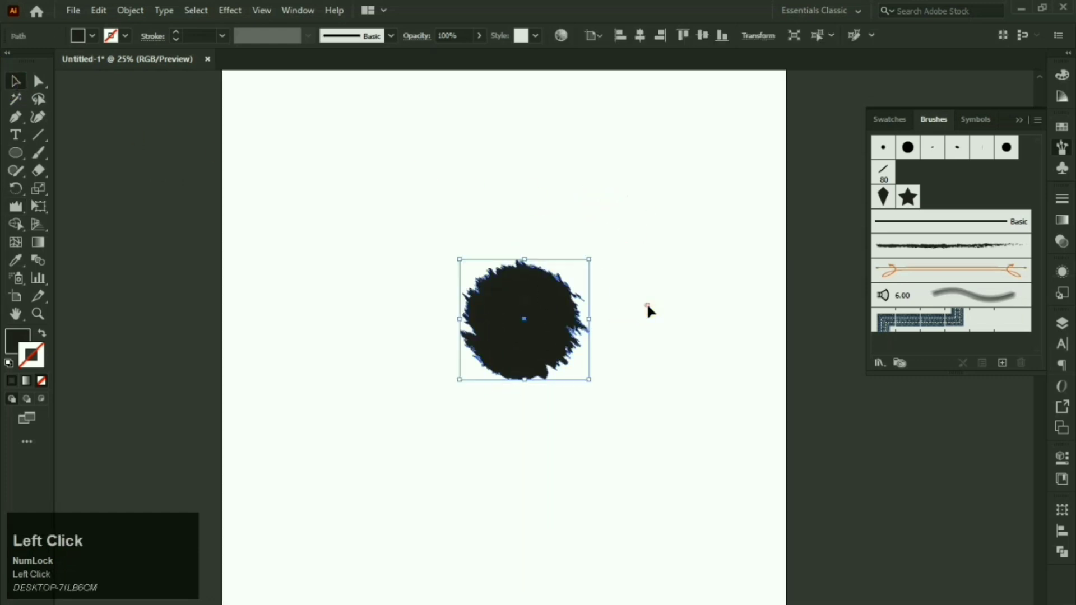
{"action": "scroll", "coordinate": [557, 310], "scroll_direction": "up", "scroll_amount": 2}
{"action": "left_click", "coordinate": [667, 231]}
{"action": "scroll", "coordinate": [667, 231], "scroll_direction": "down", "scroll_amount": 4}
{"action": "key", "text": "space"}
{"action": "left_click_drag", "start_coordinate": [670, 231], "coordinate": [457, 360]}
{"action": "scroll", "coordinate": [556, 283], "scroll_direction": "up", "scroll_amount": 2}
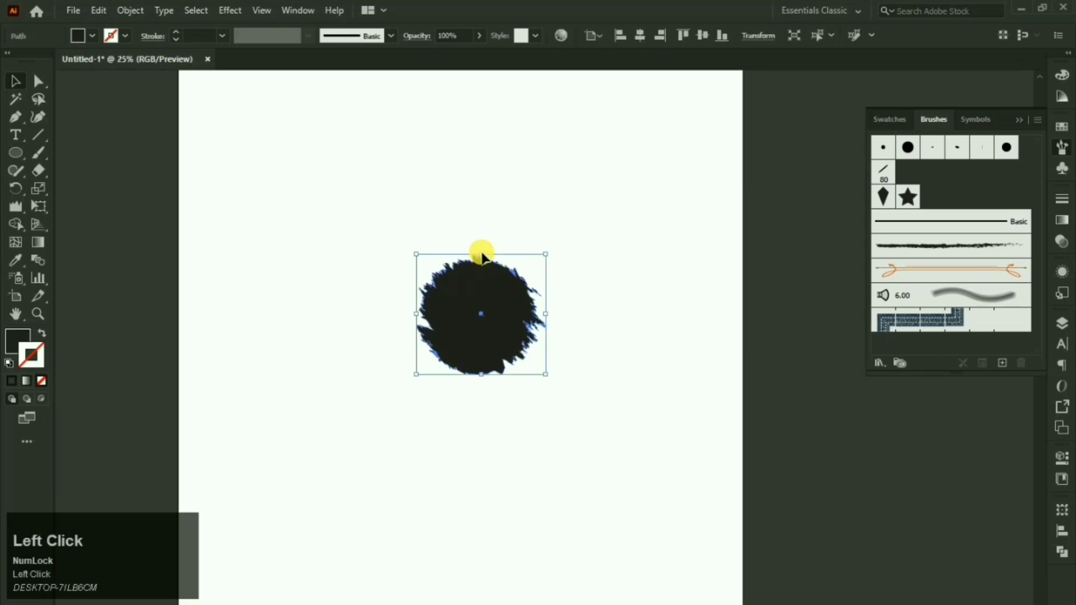
{"action": "left_click_drag", "start_coordinate": [488, 257], "coordinate": [492, 302]}
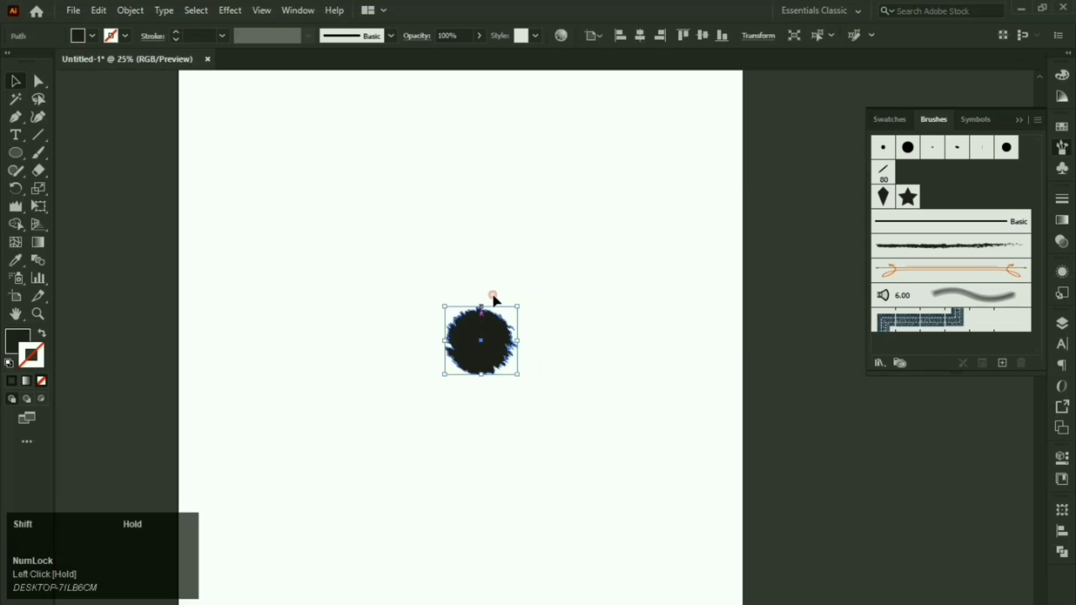
Step: Select the blob and start a new Art Brush from it
{"action": "left_click", "coordinate": [527, 248]}
{"action": "key", "text": "space"}
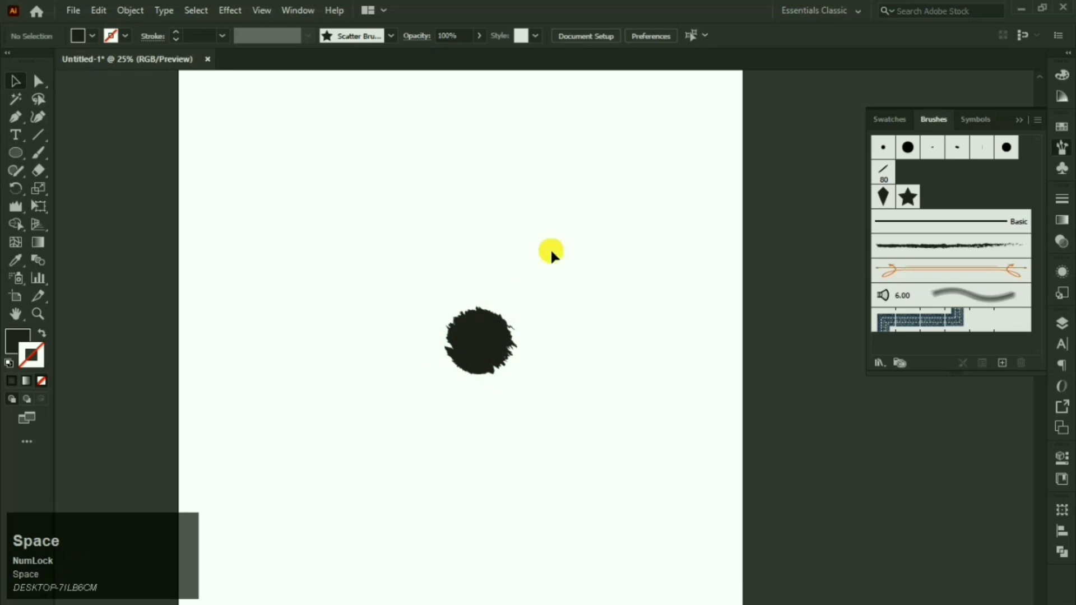
{"action": "scroll", "coordinate": [538, 246], "scroll_direction": "down", "scroll_amount": 1}
{"action": "left_click_drag", "start_coordinate": [534, 226], "coordinate": [473, 329]}
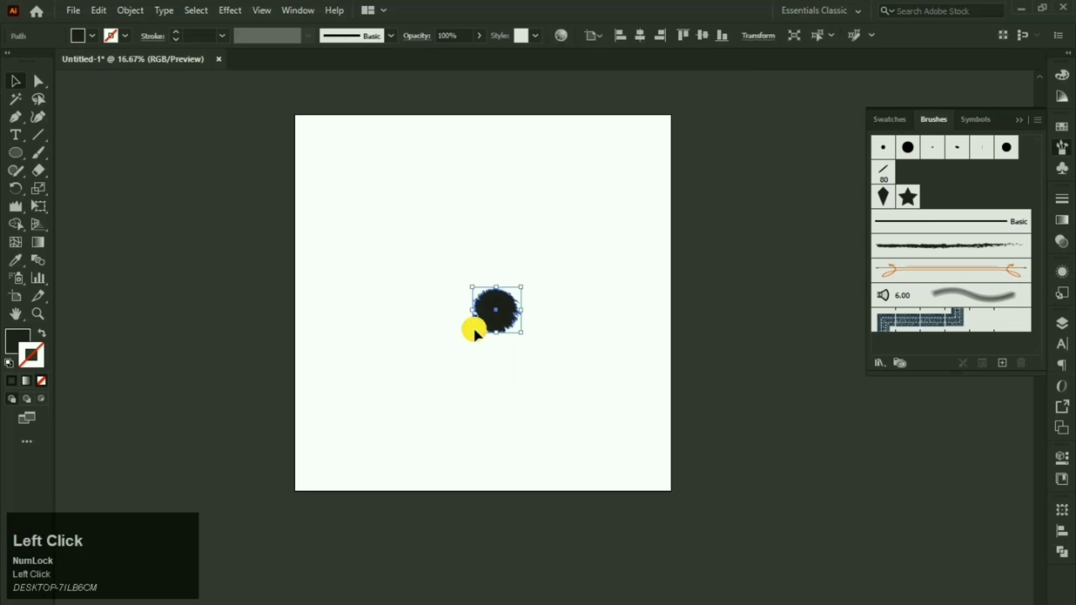
{"action": "left_click", "coordinate": [1004, 363]}
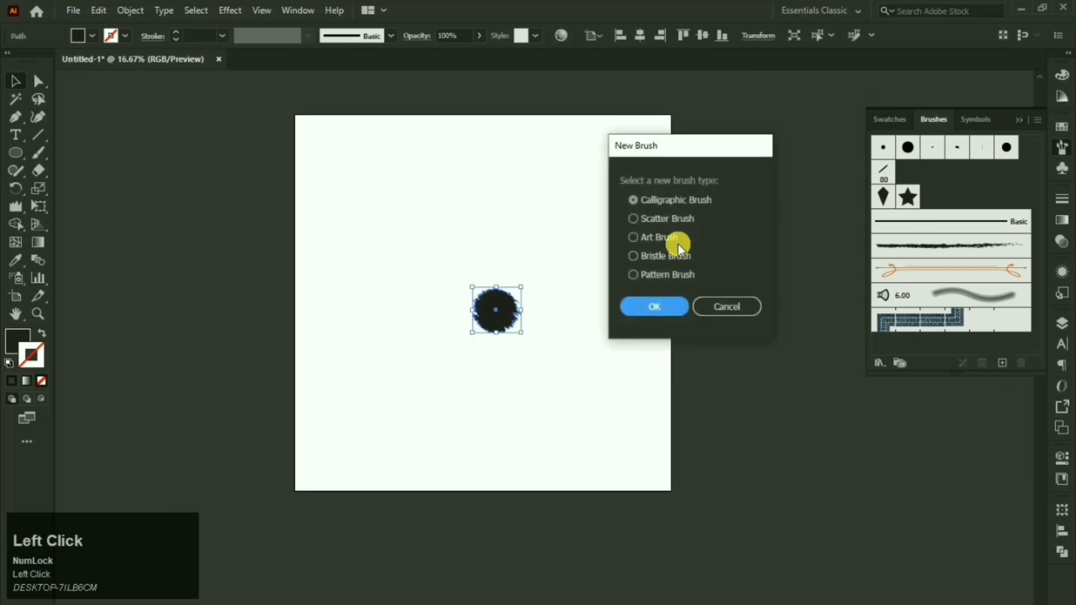
{"action": "left_click", "coordinate": [662, 239]}
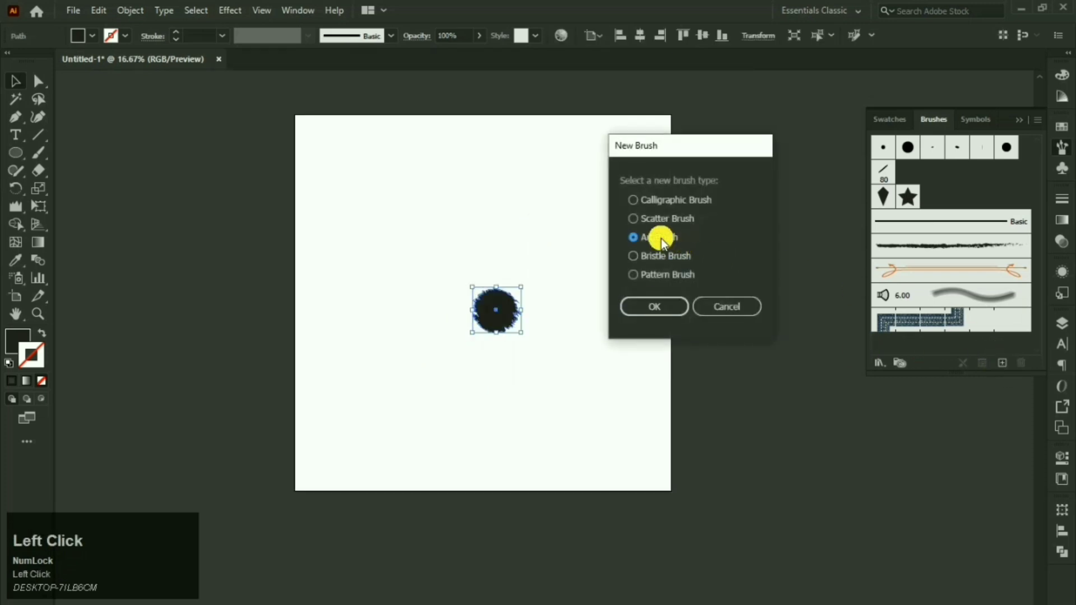
{"action": "left_click", "coordinate": [661, 313]}
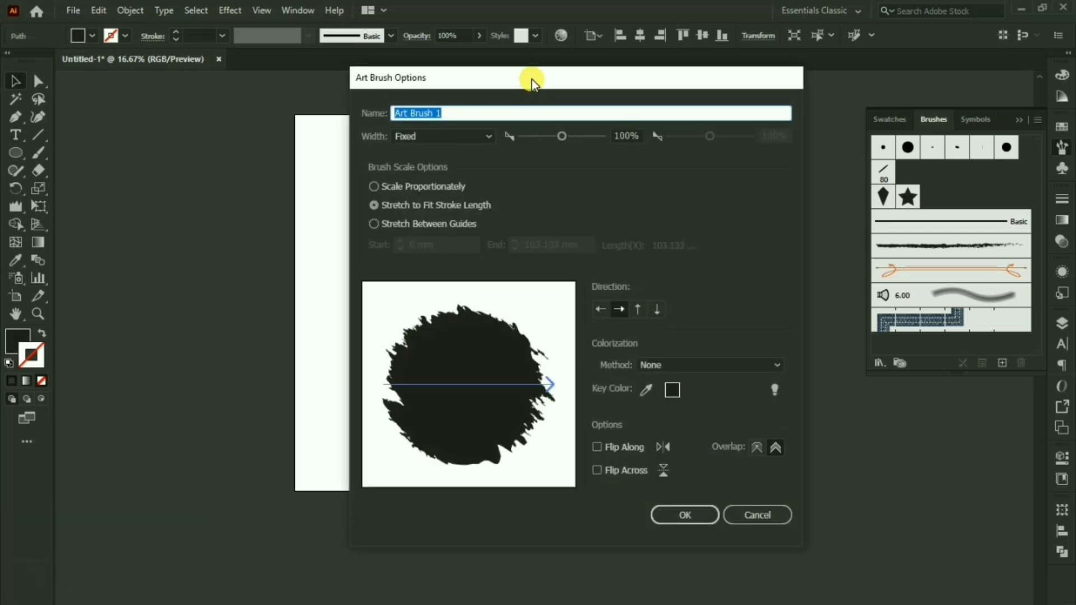
Step: Keep the art brush direction left to right, set colorization to Tints, and create it
{"action": "left_click_drag", "start_coordinate": [533, 80], "coordinate": [684, 87]}
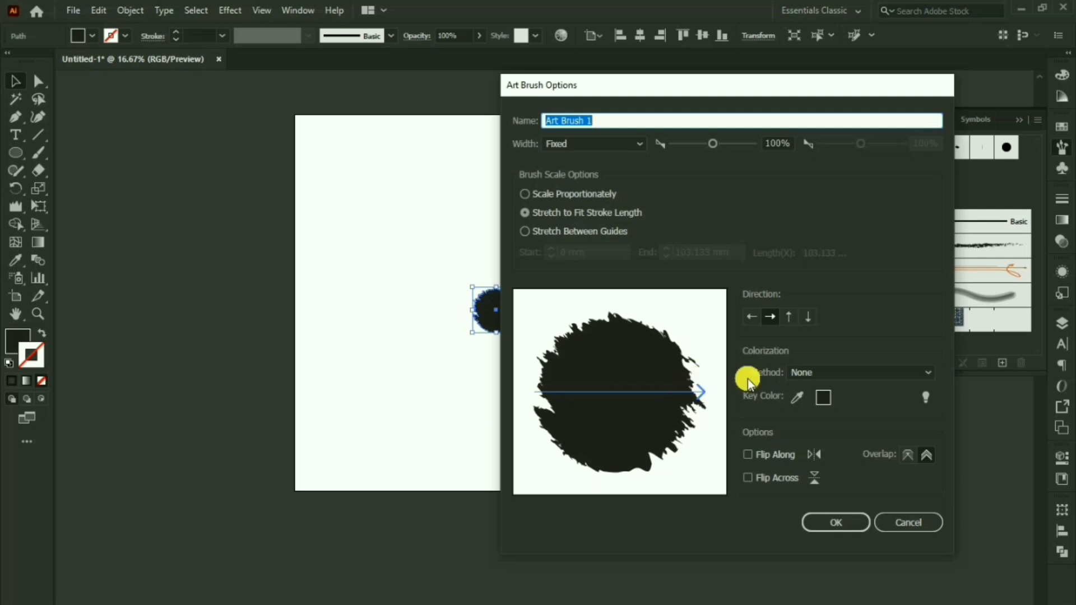
{"action": "left_click", "coordinate": [754, 318]}
{"action": "left_click", "coordinate": [774, 317]}
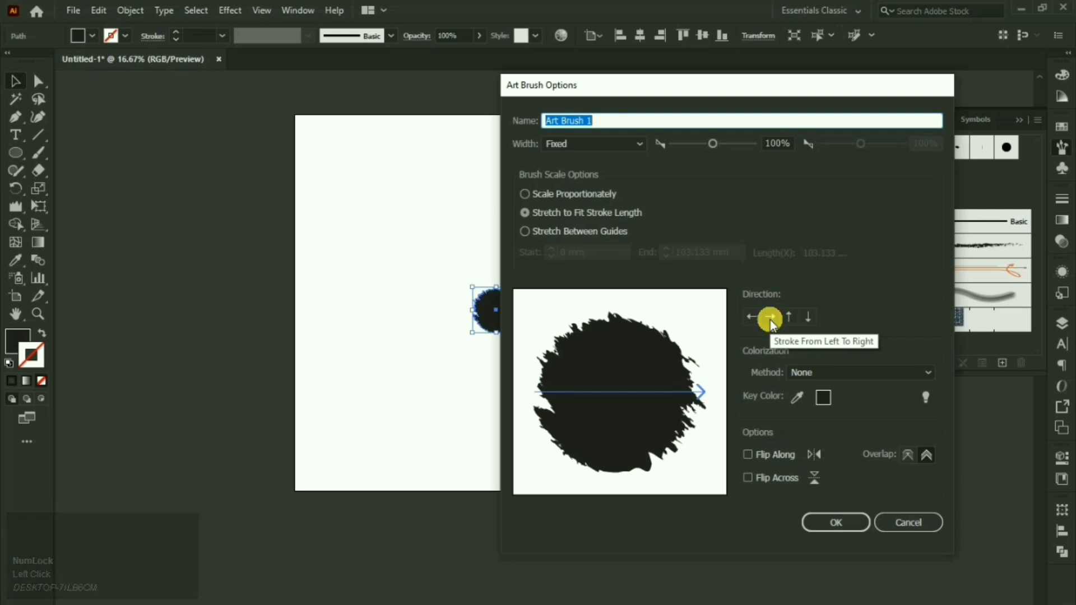
{"action": "left_click", "coordinate": [863, 344]}
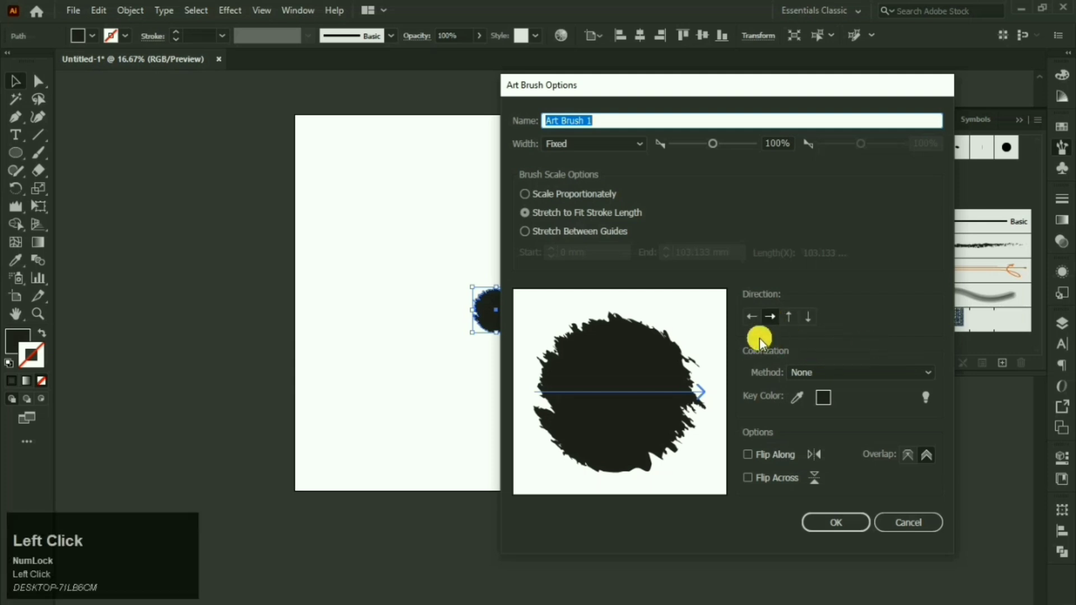
{"action": "left_click", "coordinate": [849, 372]}
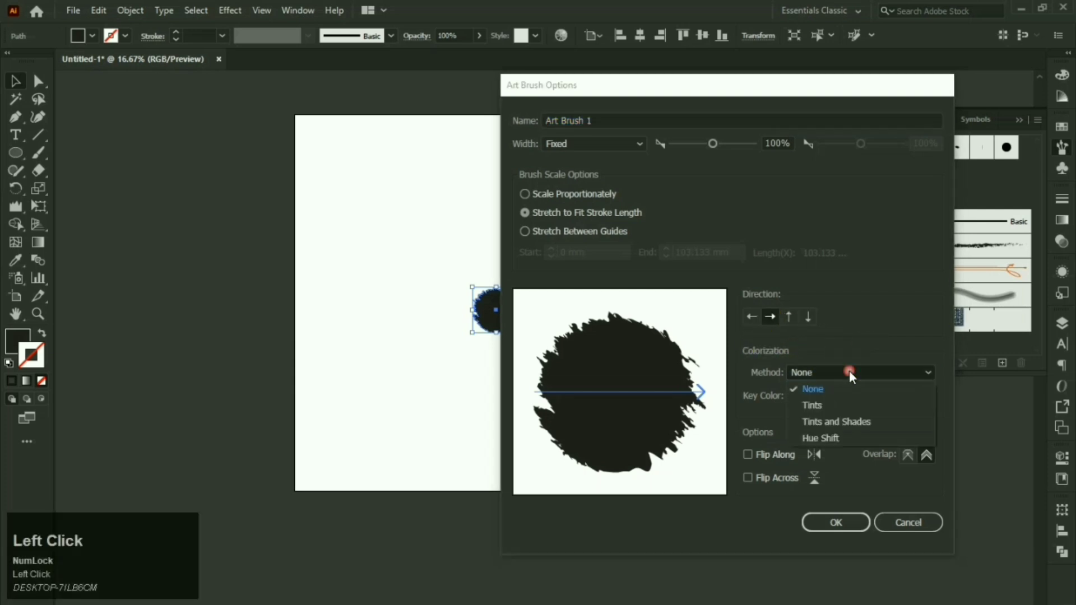
{"action": "left_click", "coordinate": [849, 371]}
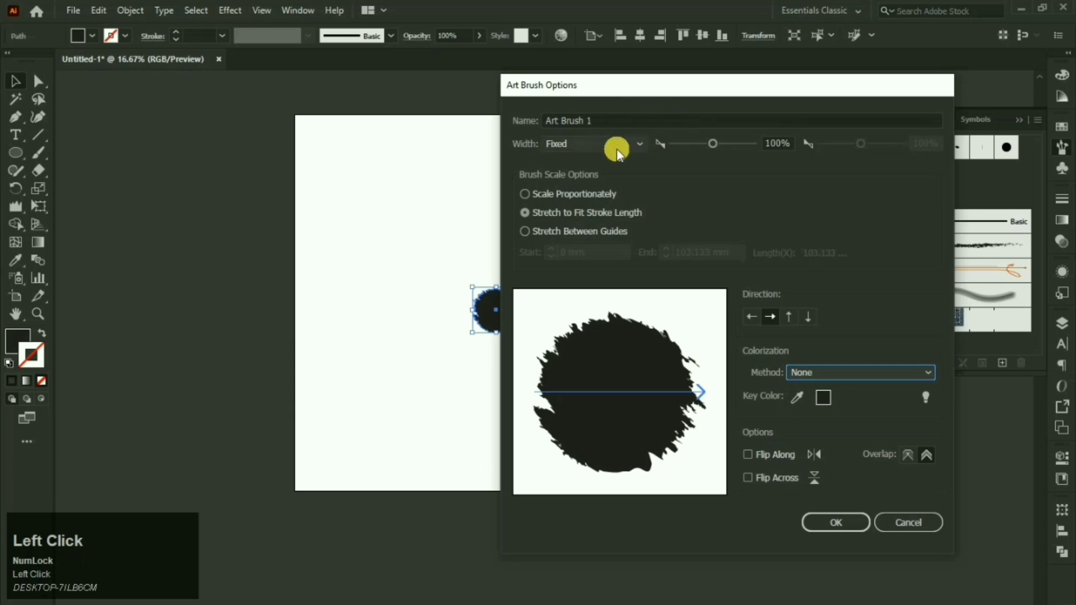
{"action": "left_click_drag", "start_coordinate": [604, 120], "coordinate": [566, 131]}
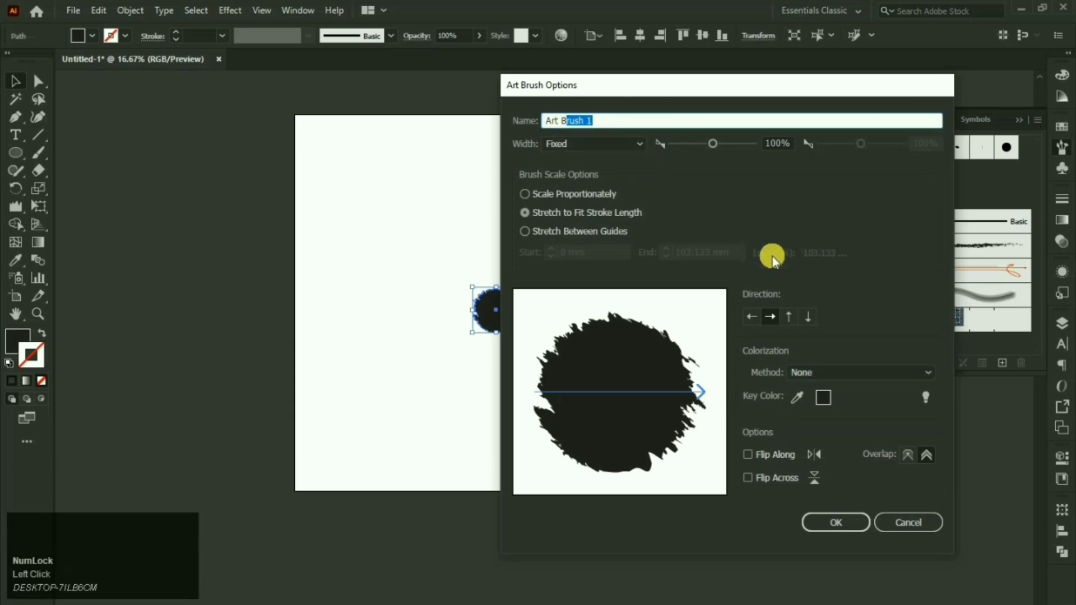
{"action": "left_click", "coordinate": [822, 371]}
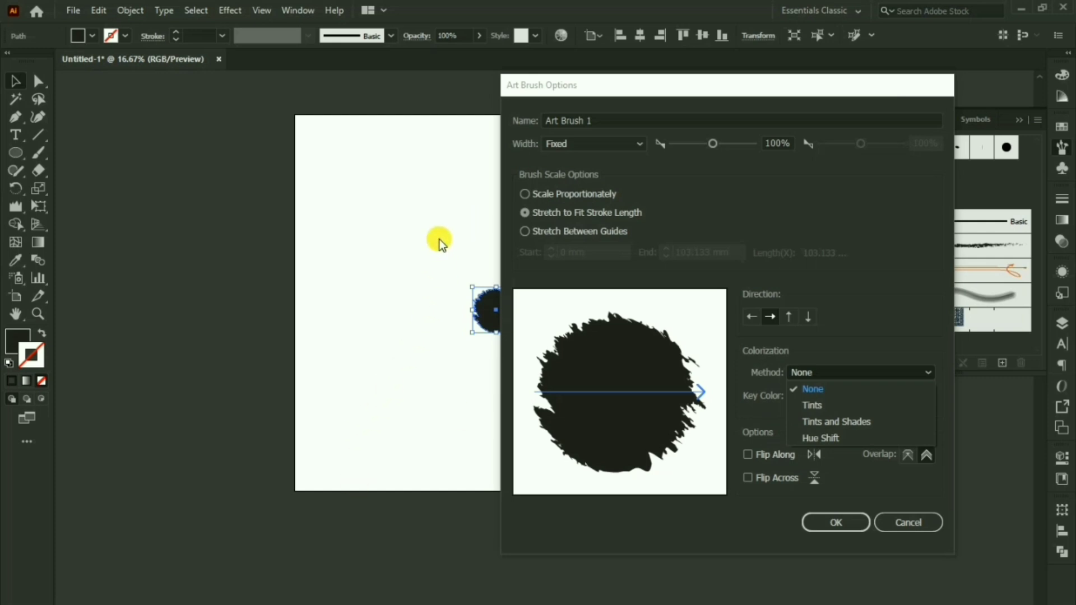
{"action": "left_click", "coordinate": [851, 411]}
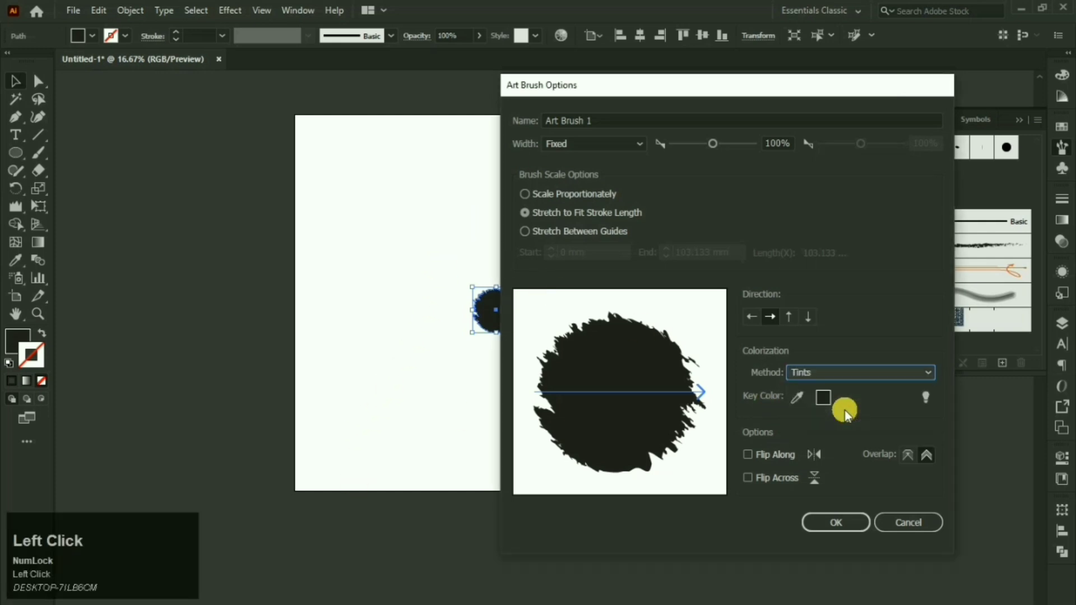
{"action": "left_click", "coordinate": [837, 521]}
{"action": "left_click", "coordinate": [788, 368]}
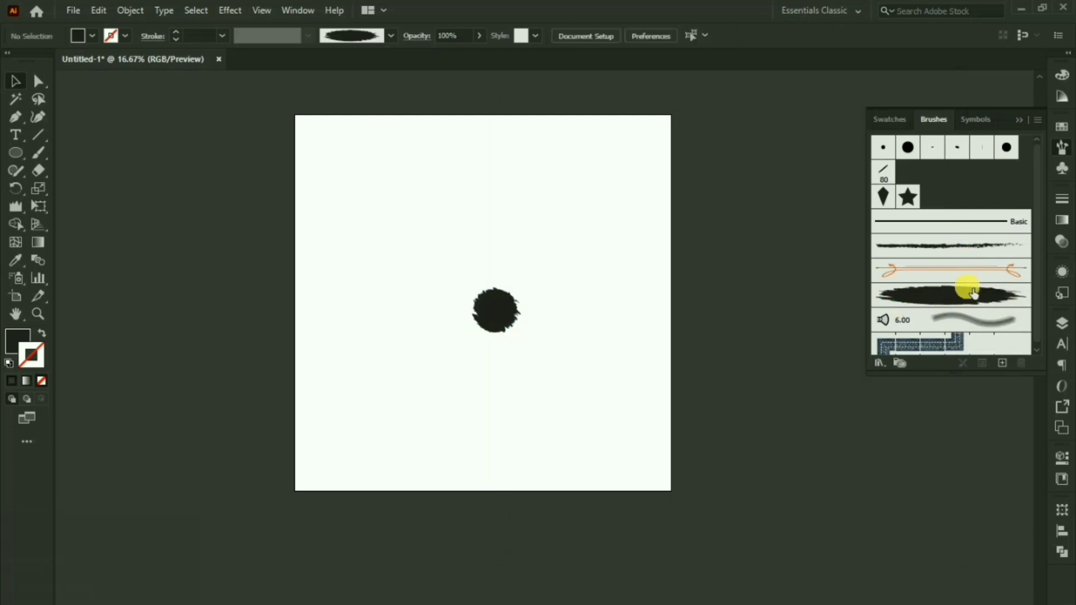
Step: Delete the wrinkled blob and pick Art Brush 1 with the Paintbrush
{"action": "left_click_drag", "start_coordinate": [537, 297], "coordinate": [476, 351]}
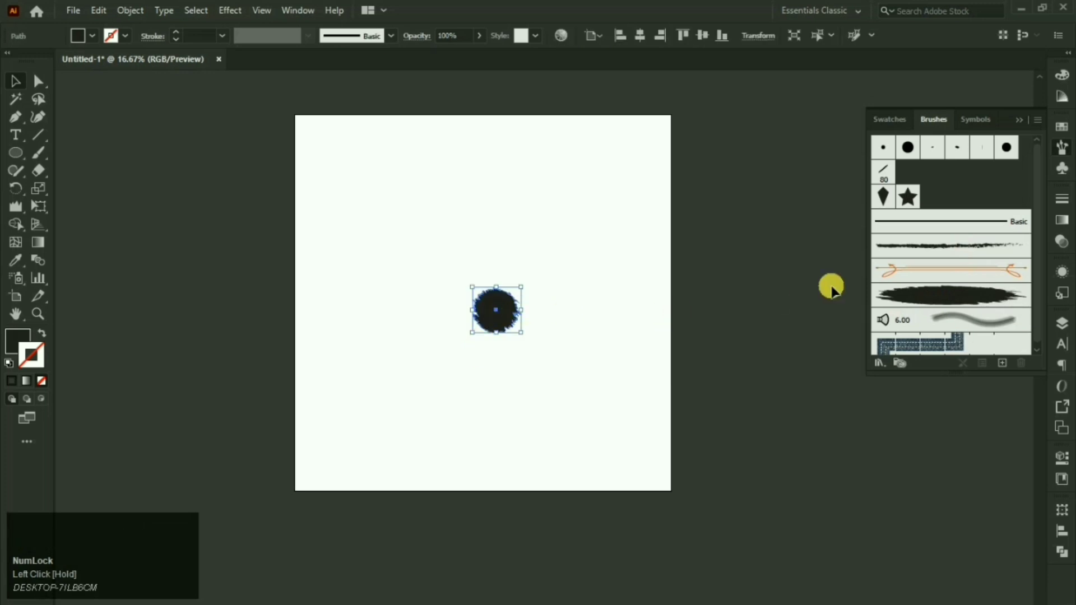
{"action": "key", "text": "Delete"}
{"action": "left_click", "coordinate": [927, 303]}
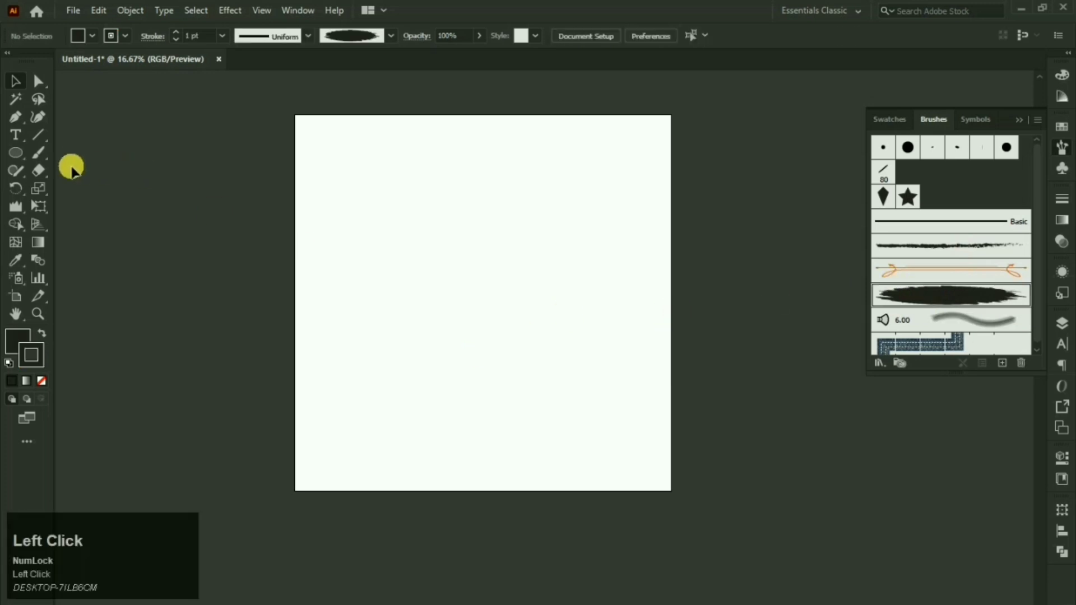
{"action": "left_click", "coordinate": [39, 153]}
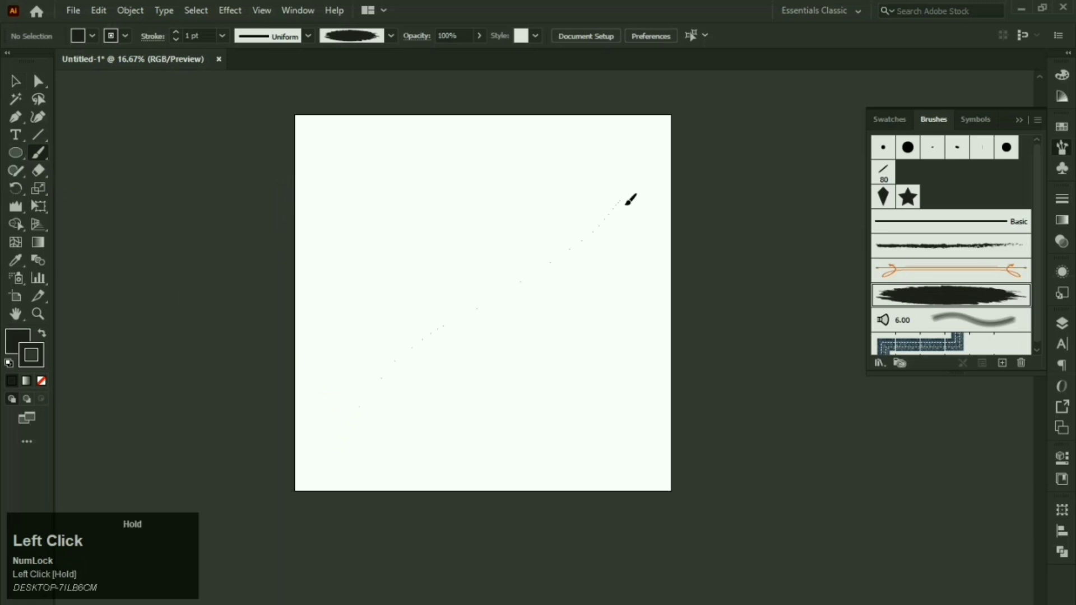
Step: Paint a diagonal Art Brush 1 stroke crossed by two vertical strokes
{"action": "left_click_drag", "start_coordinate": [625, 189], "coordinate": [627, 191]}
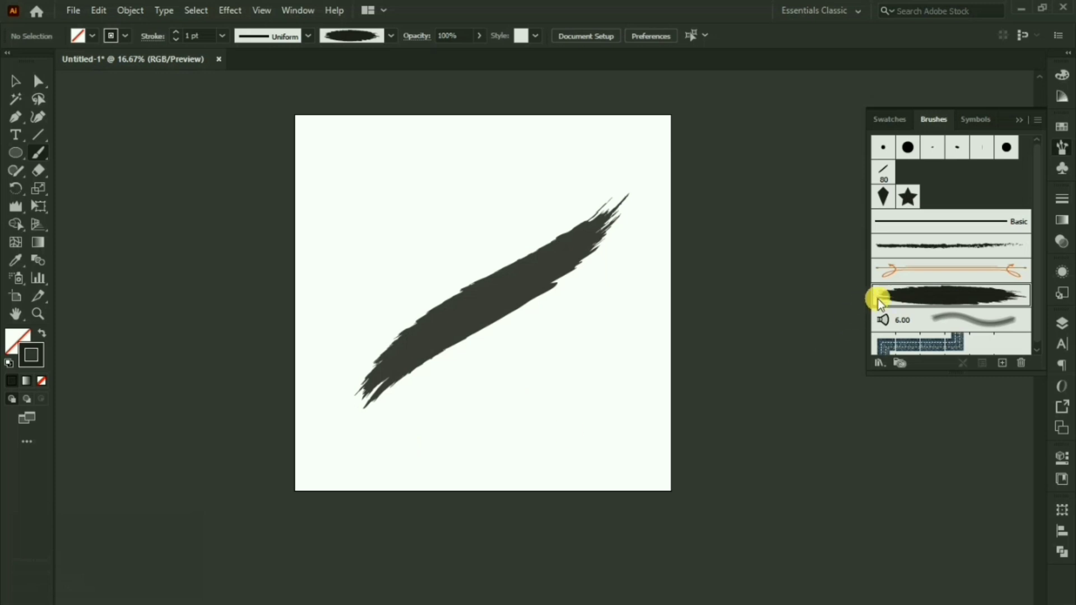
{"action": "left_click", "coordinate": [451, 206]}
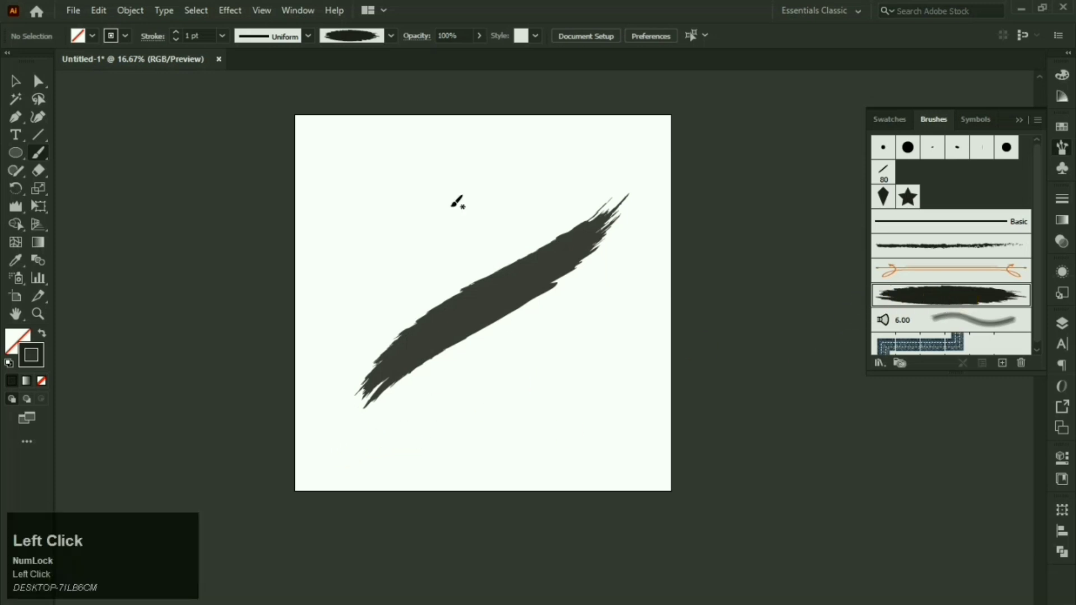
{"action": "left_click_drag", "start_coordinate": [498, 433], "coordinate": [482, 251]}
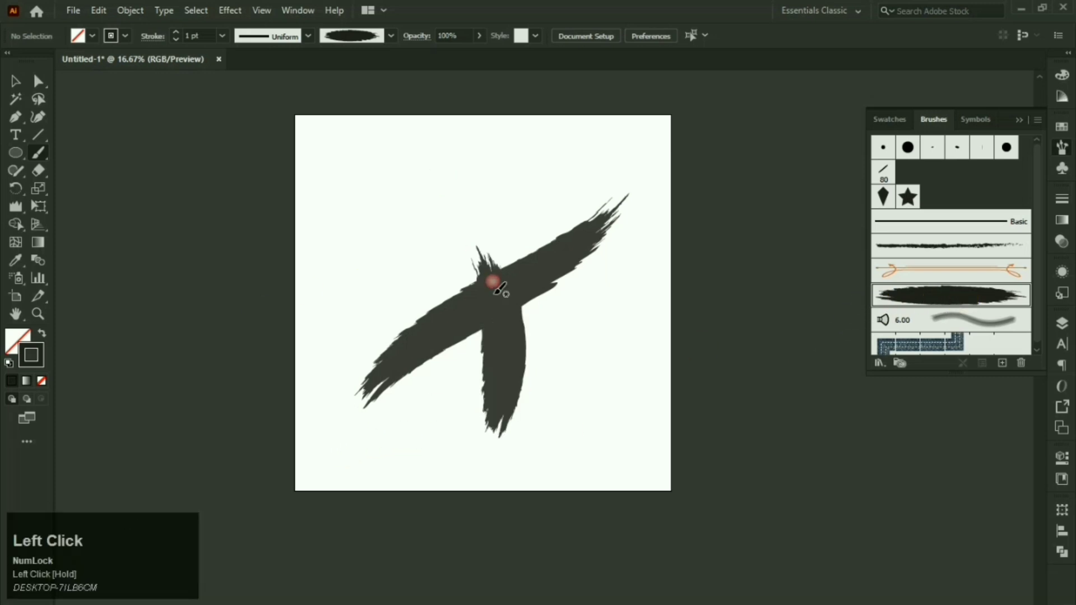
{"action": "mouse_move", "coordinate": [571, 427]}
{"action": "left_mouse_down"}
{"action": "mouse_move", "coordinate": [573, 390]}
{"action": "mouse_move", "coordinate": [500, 189]}
{"action": "left_mouse_up"}
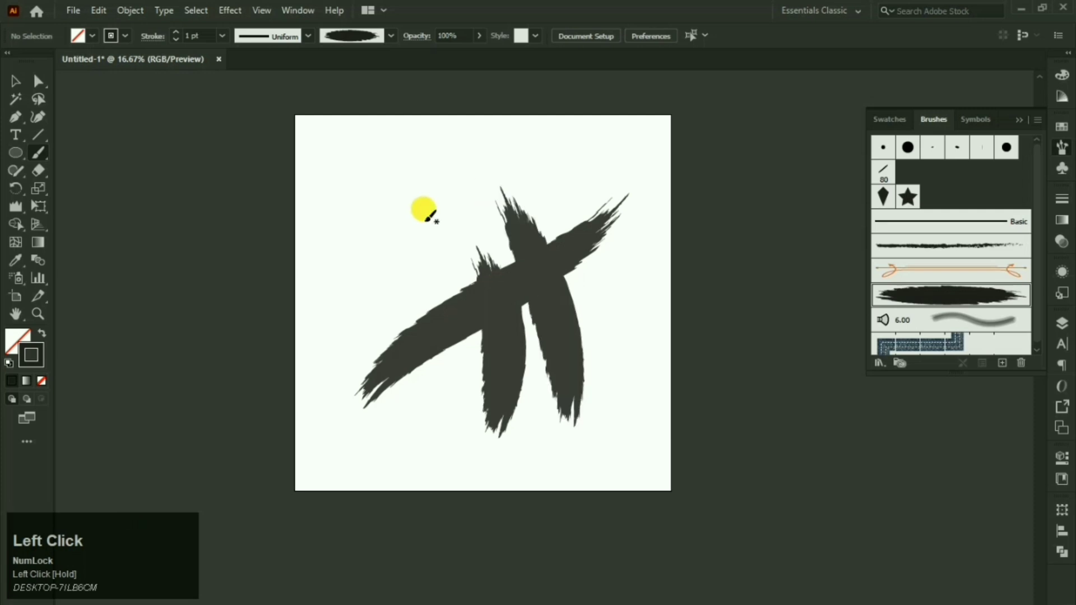
Step: Set the stroke colour to red D3134A and paint red strokes on the left and right sides
{"action": "double_click", "coordinate": [32, 363]}
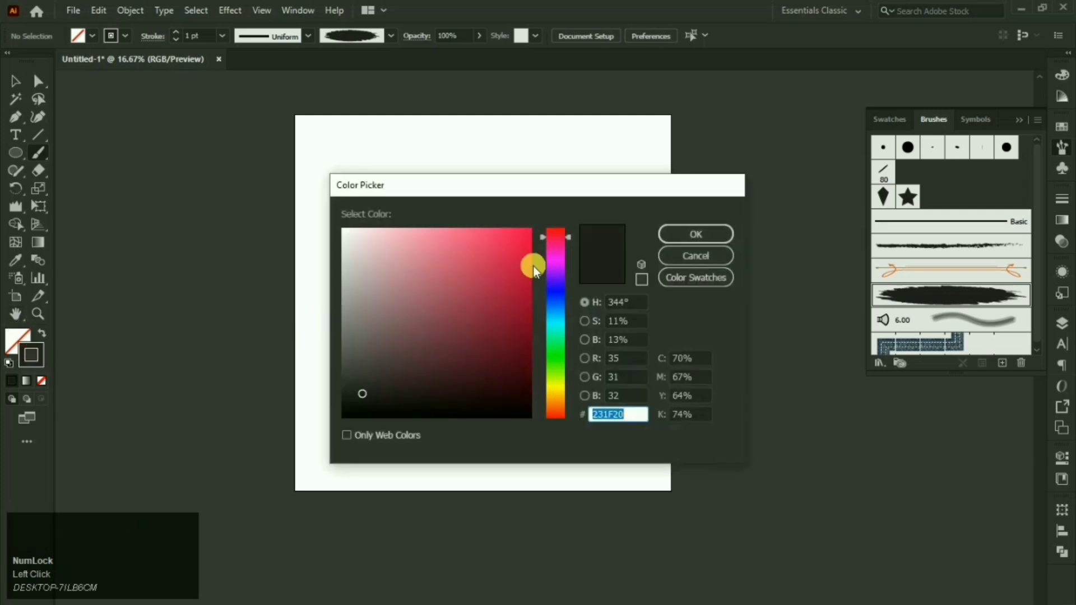
{"action": "left_click", "coordinate": [515, 260]}
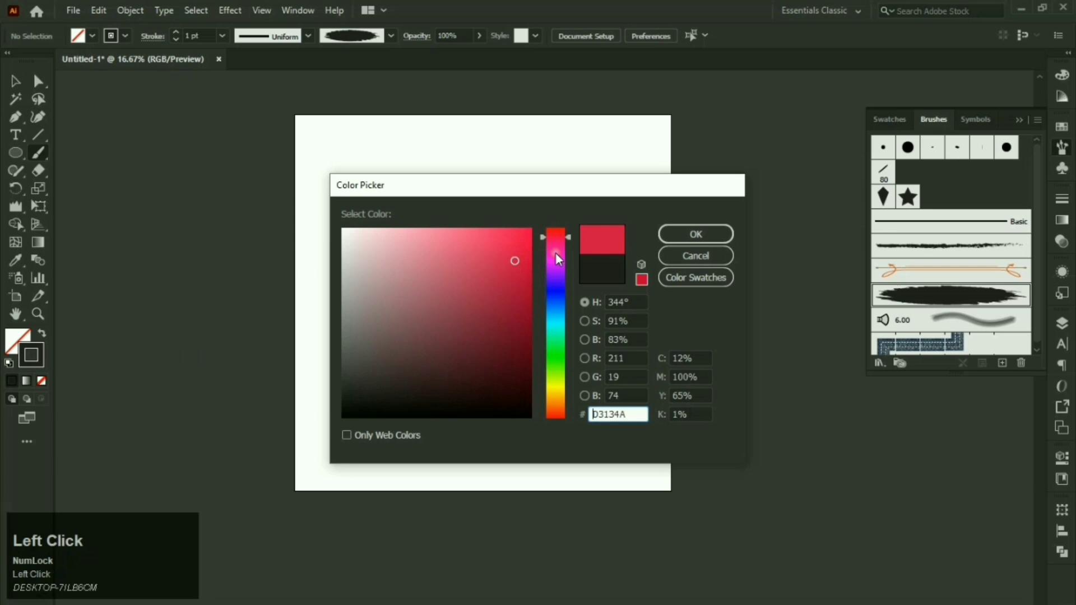
{"action": "left_click", "coordinate": [674, 236]}
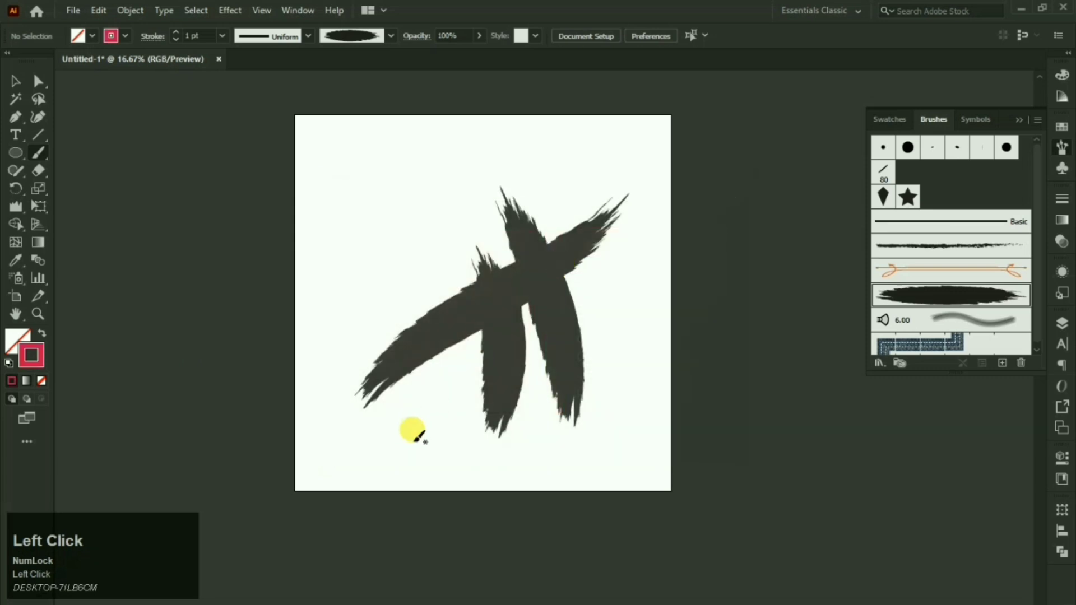
{"action": "left_click_drag", "start_coordinate": [455, 205], "coordinate": [468, 183]}
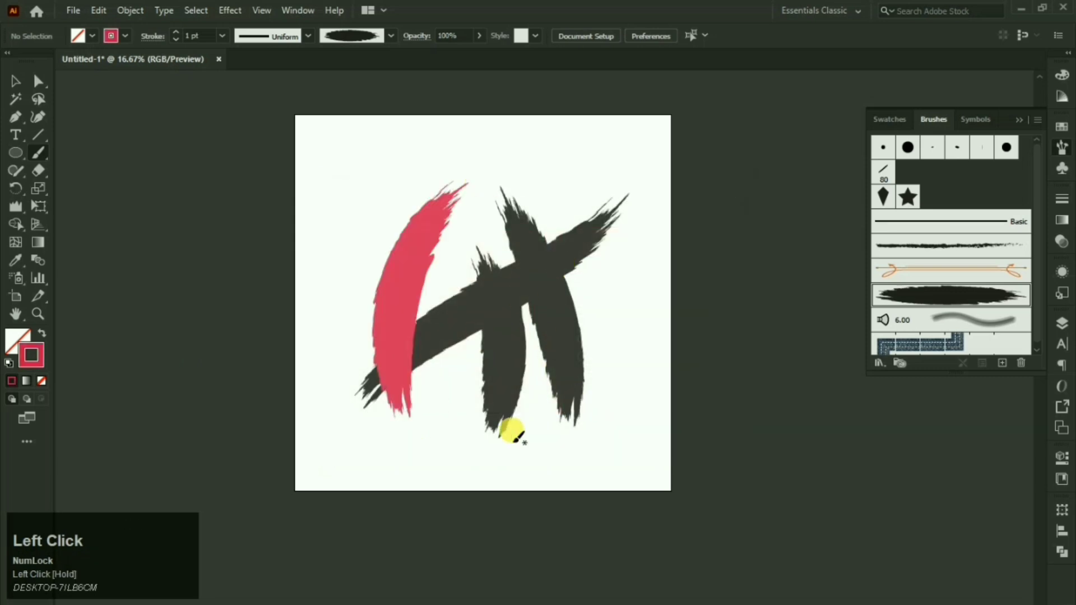
{"action": "left_click_drag", "start_coordinate": [497, 454], "coordinate": [499, 455]}
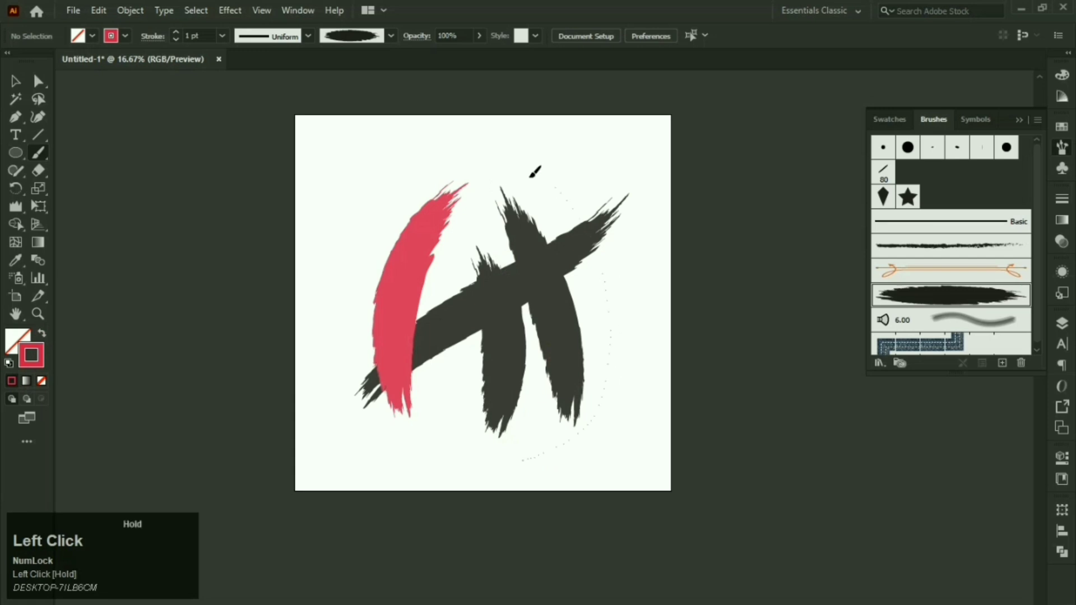
{"action": "left_click_drag", "start_coordinate": [534, 171], "coordinate": [527, 164]}
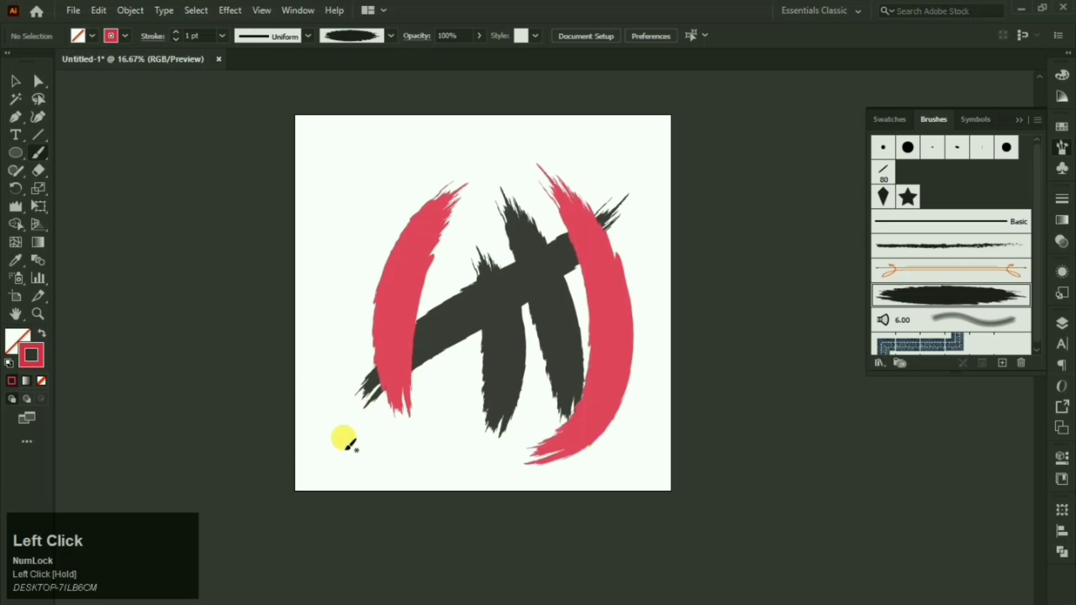
{"action": "left_click_drag", "start_coordinate": [343, 439], "coordinate": [340, 388]}
{"action": "left_click_drag", "start_coordinate": [339, 209], "coordinate": [338, 205]}
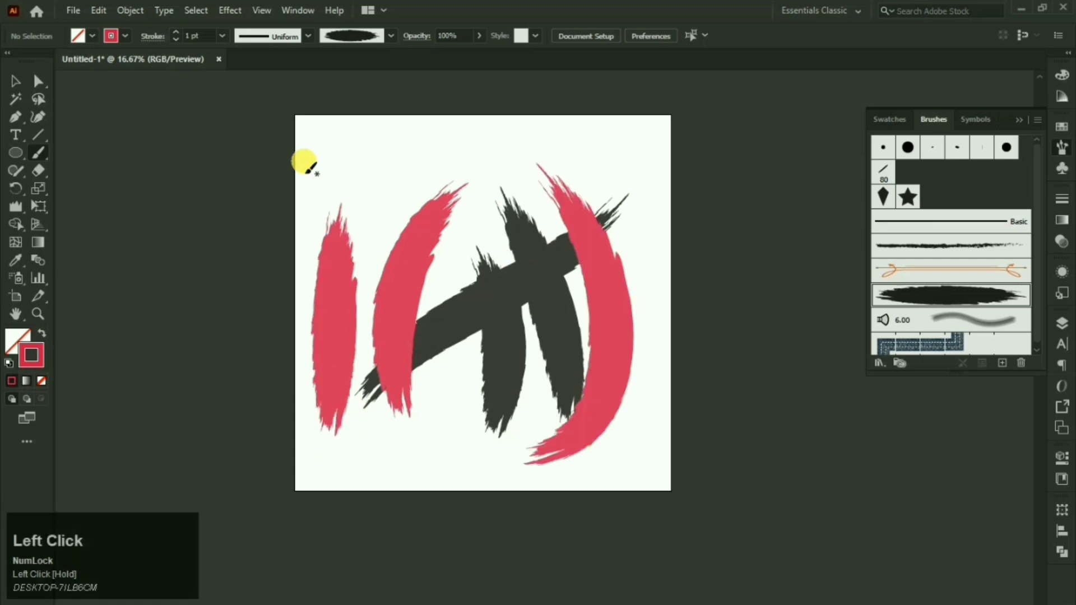
Step: Lower stroke weight to 0.5 pt, paint thin red strokes along bottom and right, then select all strokes
{"action": "left_click", "coordinate": [174, 41]}
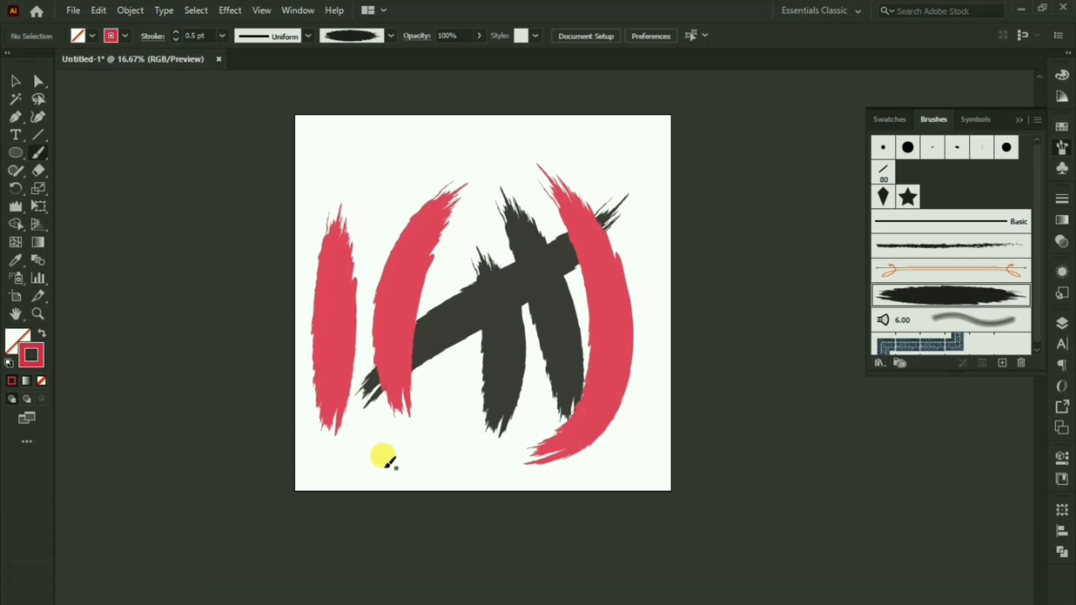
{"action": "left_click", "coordinate": [338, 492]}
{"action": "left_click_drag", "start_coordinate": [496, 459], "coordinate": [494, 460]}
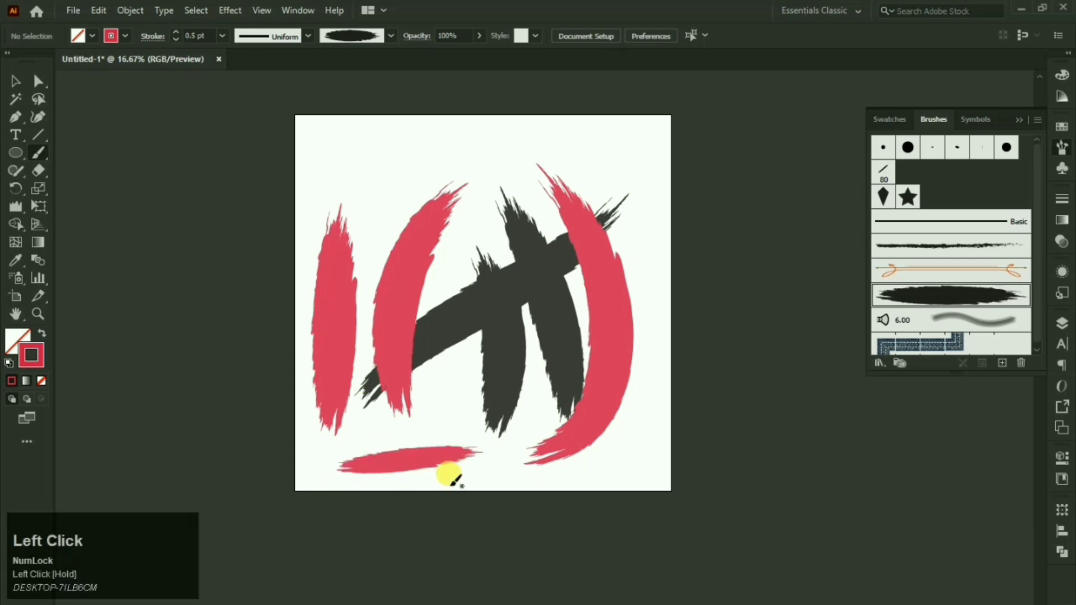
{"action": "left_click_drag", "start_coordinate": [624, 244], "coordinate": [625, 246]}
{"action": "mouse_move", "coordinate": [644, 432]}
{"action": "left_mouse_down"}
{"action": "mouse_move", "coordinate": [613, 161]}
{"action": "mouse_move", "coordinate": [647, 234]}
{"action": "left_mouse_up"}
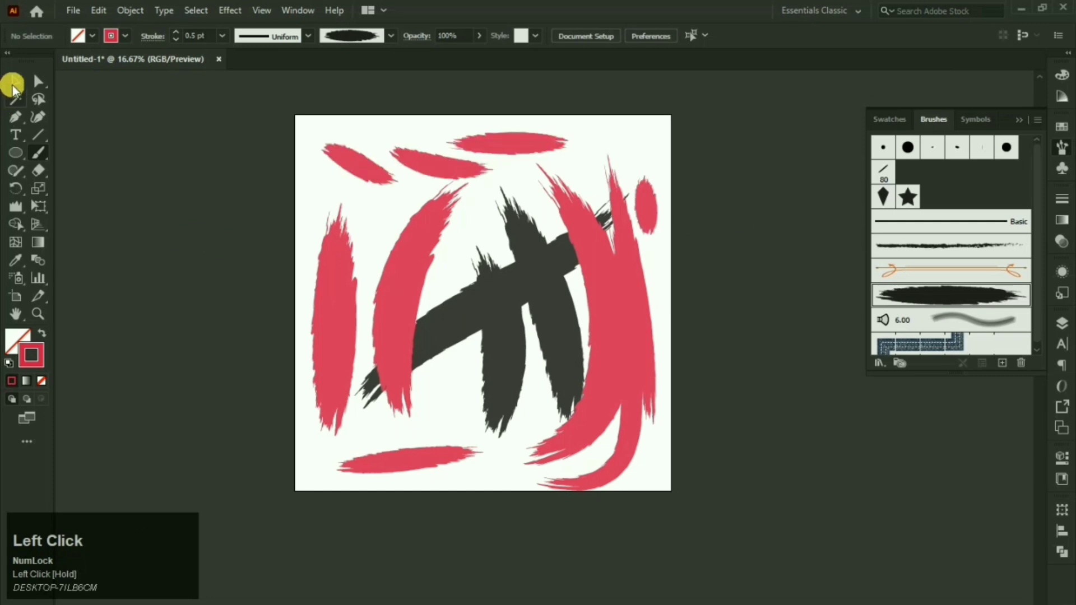
{"action": "left_click", "coordinate": [12, 85]}
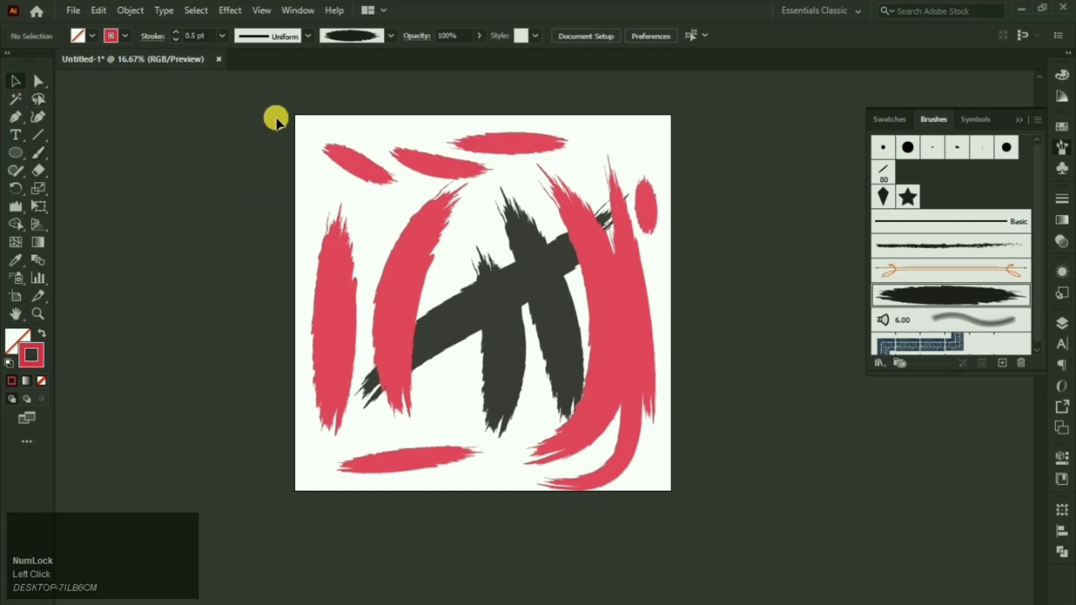
{"action": "mouse_move", "coordinate": [276, 119]}
{"action": "left_mouse_down"}
{"action": "mouse_move", "coordinate": [471, 274]}
{"action": "mouse_move", "coordinate": [687, 490]}
{"action": "mouse_move", "coordinate": [685, 479]}
{"action": "left_mouse_up"}
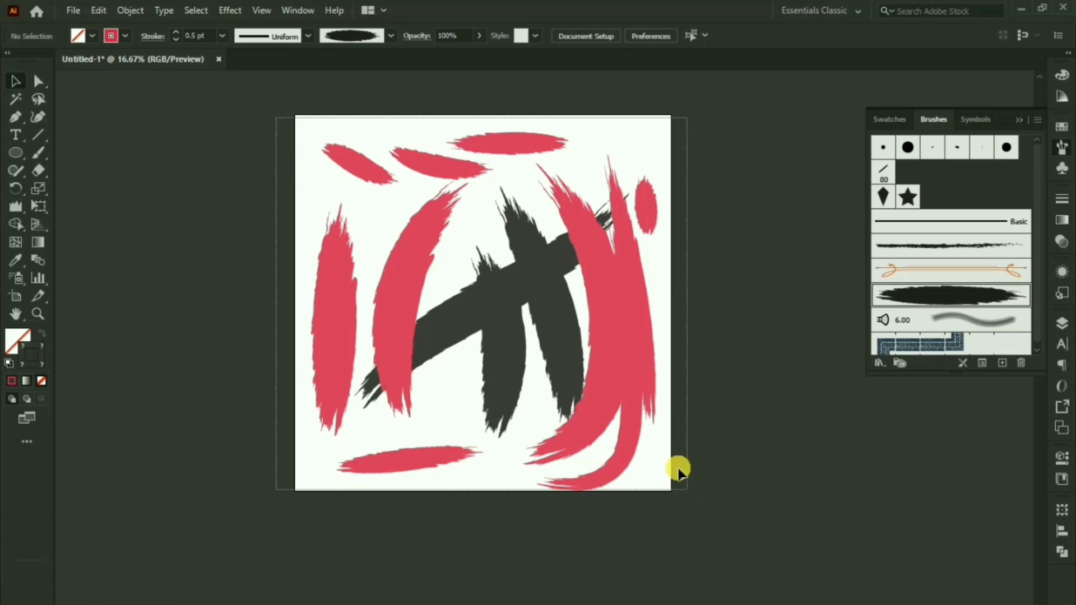
Step: Delete all the brush strokes from the artboard
{"action": "left_click", "coordinate": [719, 429]}
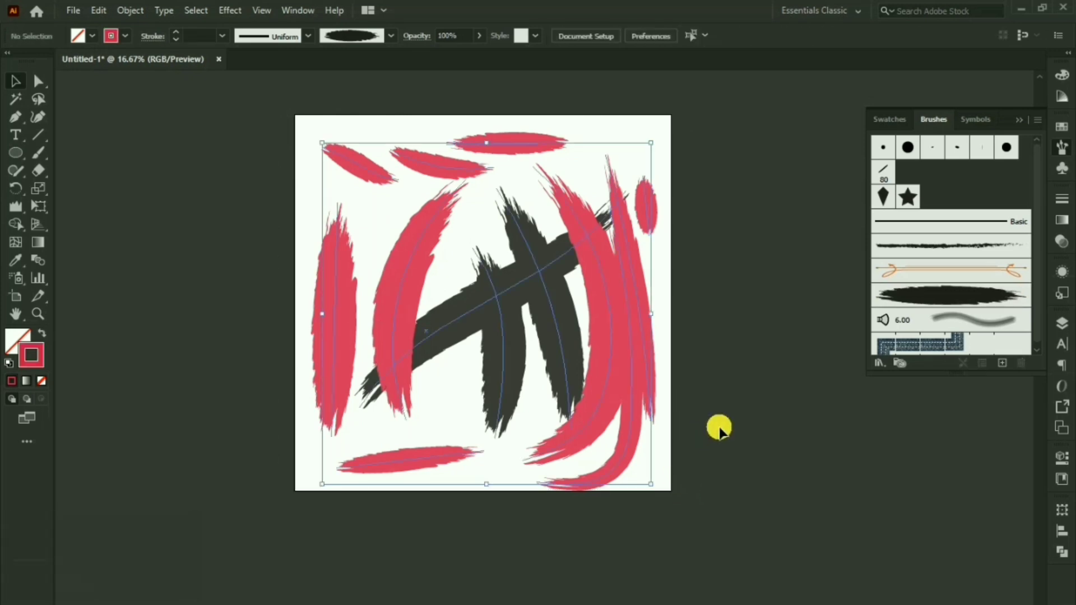
{"action": "key", "text": "Delete"}
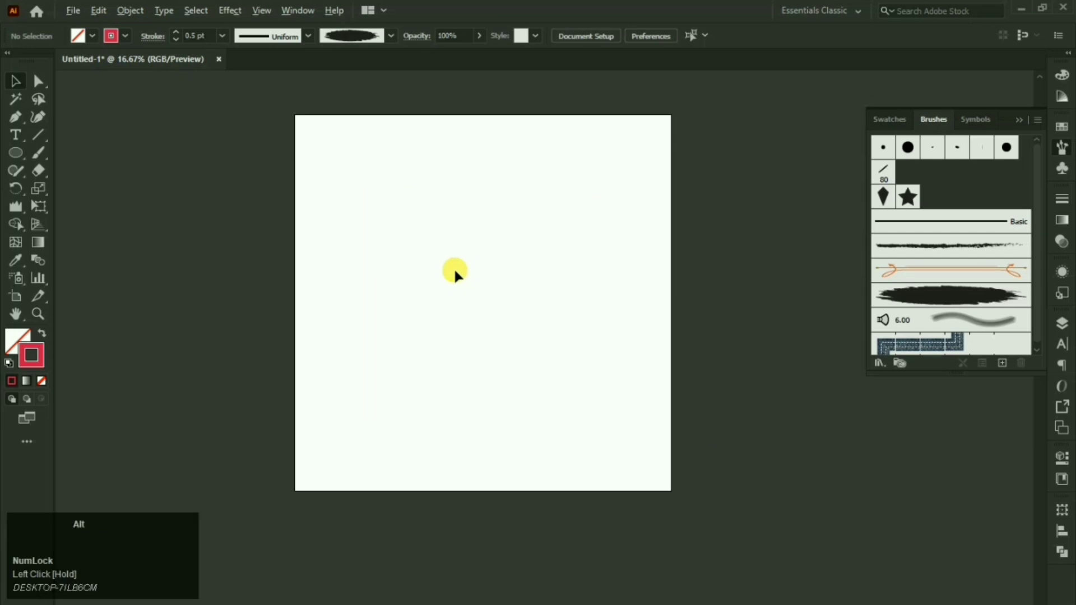
{"action": "scroll", "coordinate": [453, 267], "scroll_direction": "up", "scroll_amount": 1}
{"action": "key", "text": "space"}
{"action": "left_click_drag", "start_coordinate": [464, 267], "coordinate": [488, 271]}
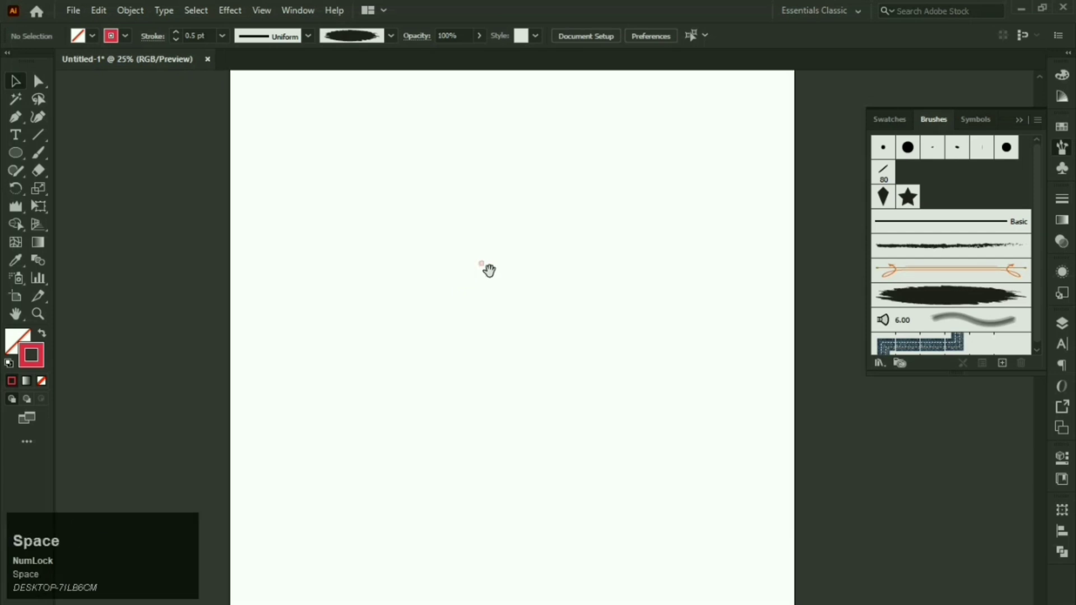
Step: Reset to default fill and stroke and draw a circle on the artboard
{"action": "left_click", "coordinate": [14, 151]}
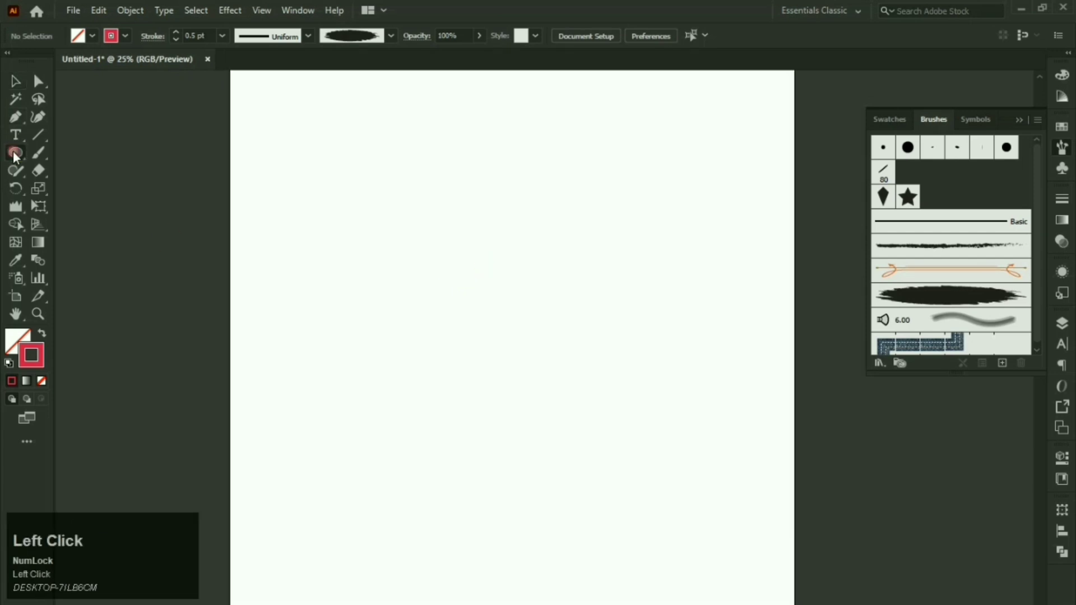
{"action": "left_click", "coordinate": [9, 363]}
{"action": "left_click", "coordinate": [35, 376]}
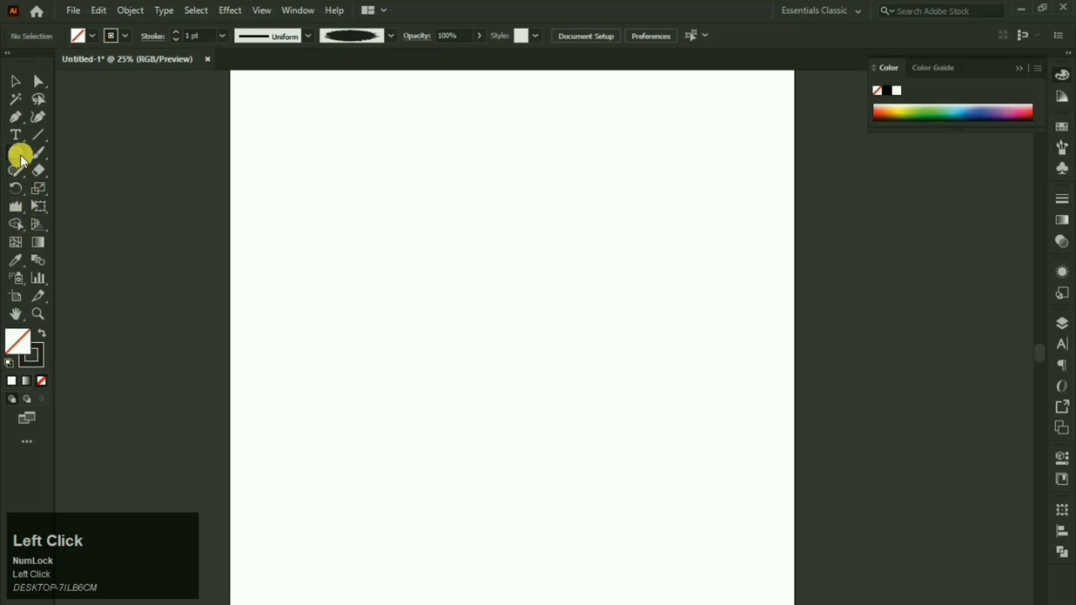
{"action": "scroll", "coordinate": [372, 230], "scroll_direction": "up", "scroll_amount": 1}
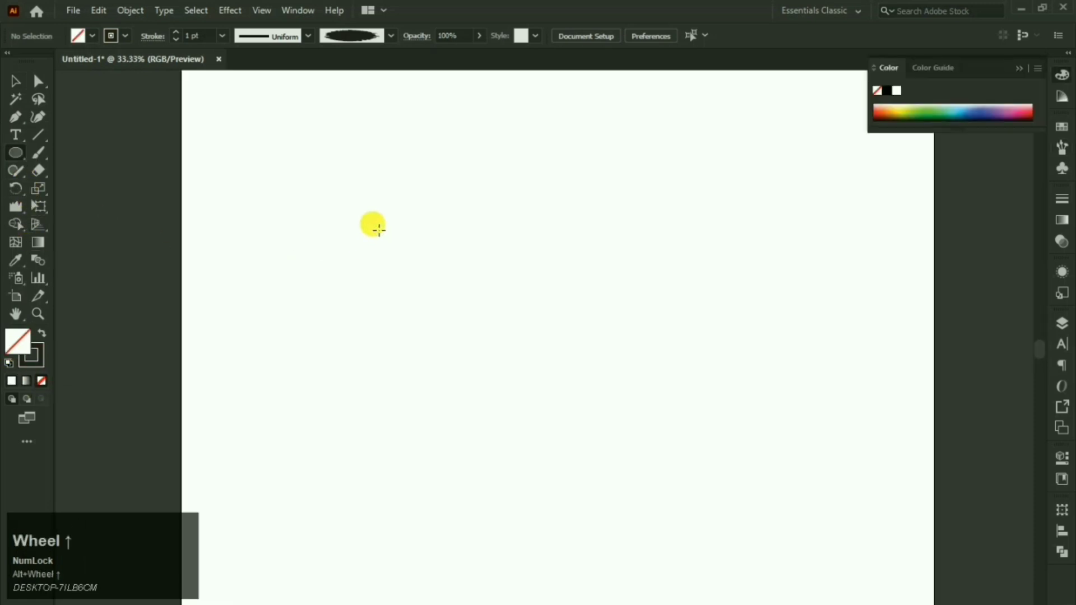
{"action": "left_click_drag", "start_coordinate": [373, 224], "coordinate": [469, 348]}
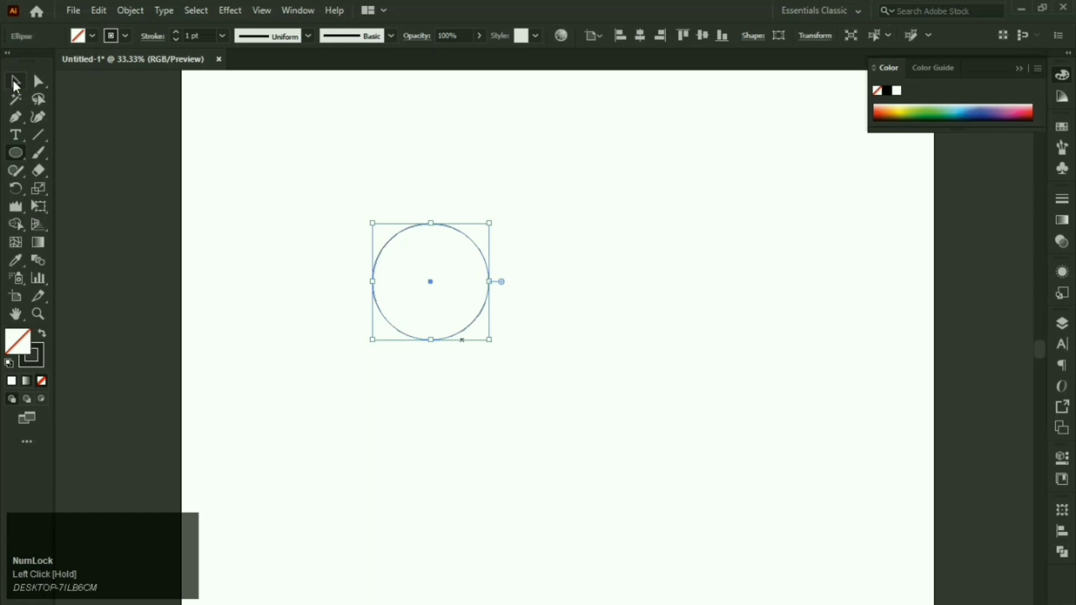
Step: Place an overlapping copy of the circle to its right and select both circles
{"action": "left_click", "coordinate": [15, 82]}
{"action": "left_click", "coordinate": [421, 278]}
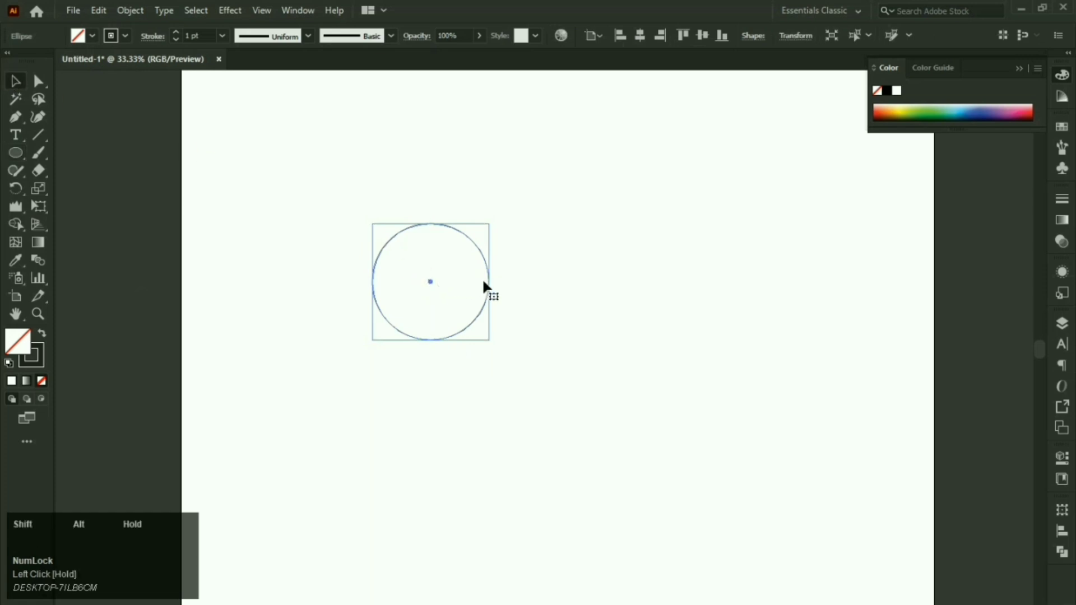
{"action": "left_click_drag", "start_coordinate": [483, 285], "coordinate": [503, 281]}
{"action": "left_click", "coordinate": [424, 336]}
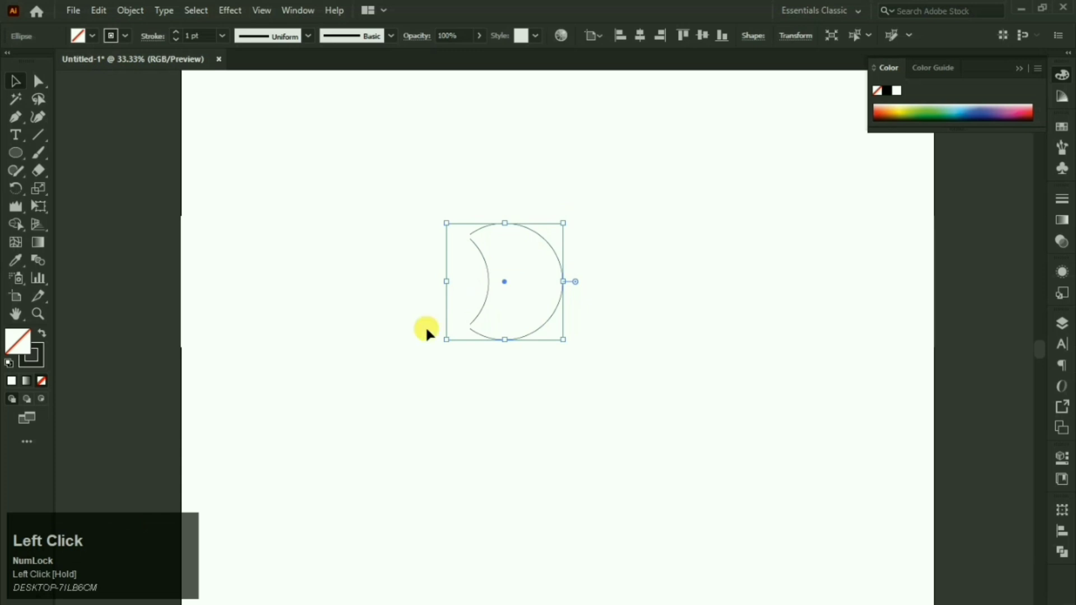
{"action": "left_click_drag", "start_coordinate": [408, 369], "coordinate": [409, 369]}
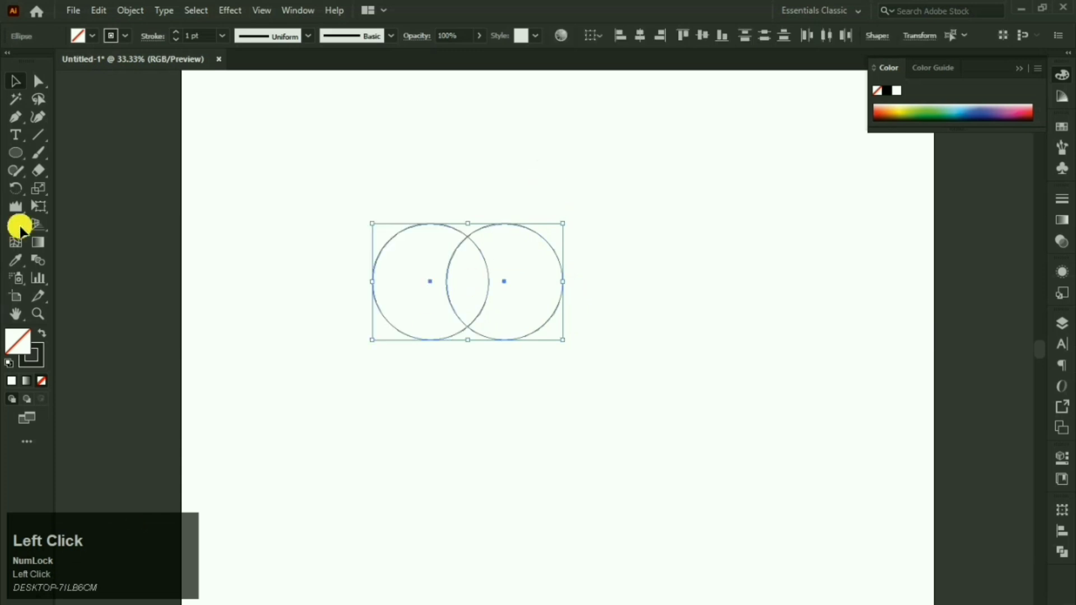
Step: Remove both circles' outer crescents with Shape Builder, leaving a lens-shaped leaf
{"action": "left_click", "coordinate": [20, 225]}
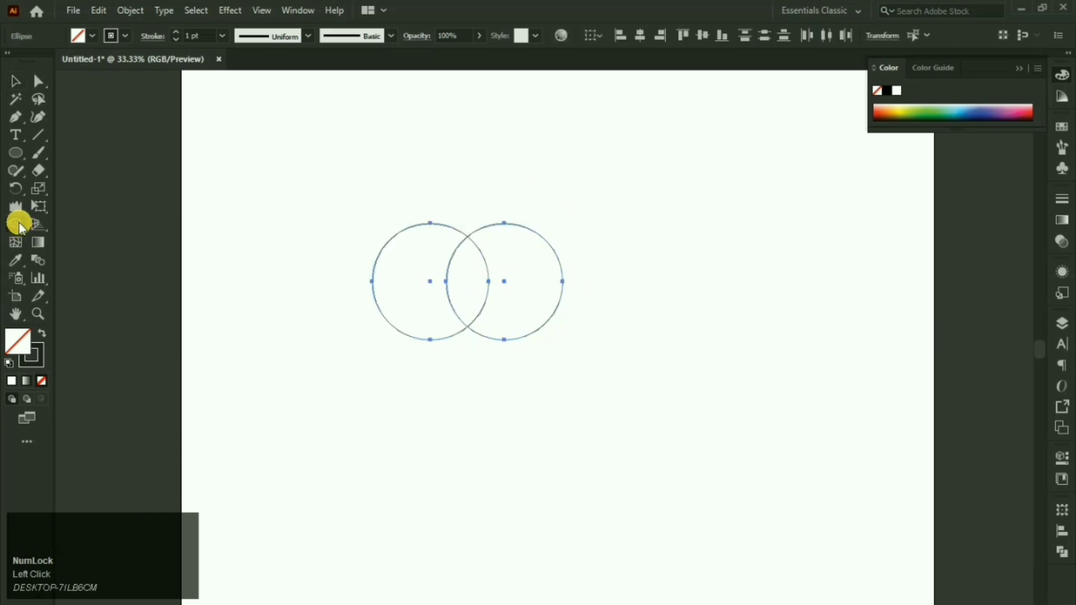
{"action": "left_click", "coordinate": [385, 288], "text": "alt"}
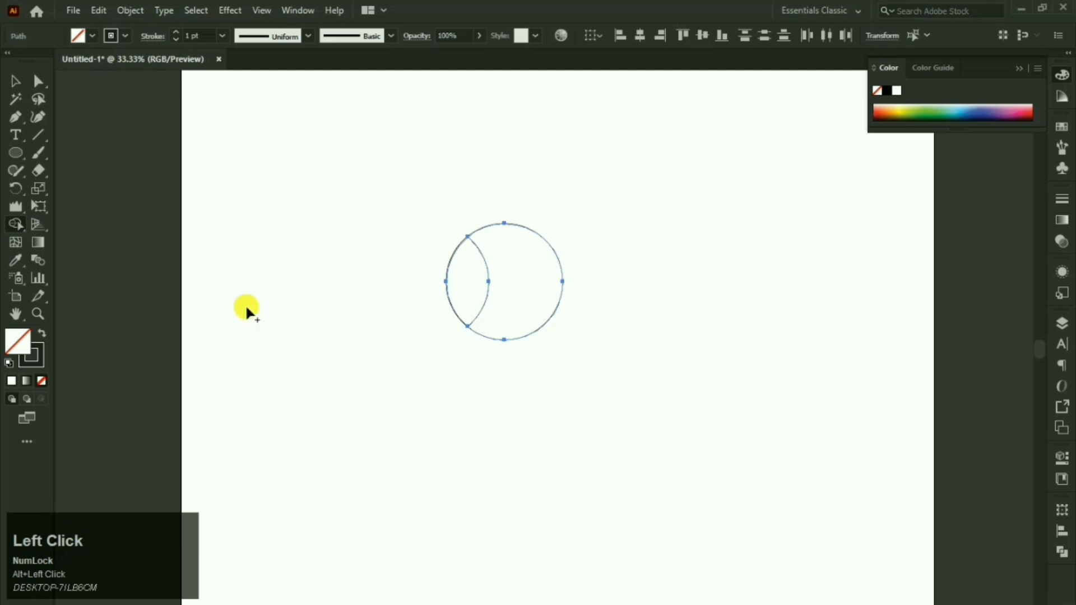
{"action": "left_click_drag", "start_coordinate": [538, 287], "coordinate": [594, 306]}
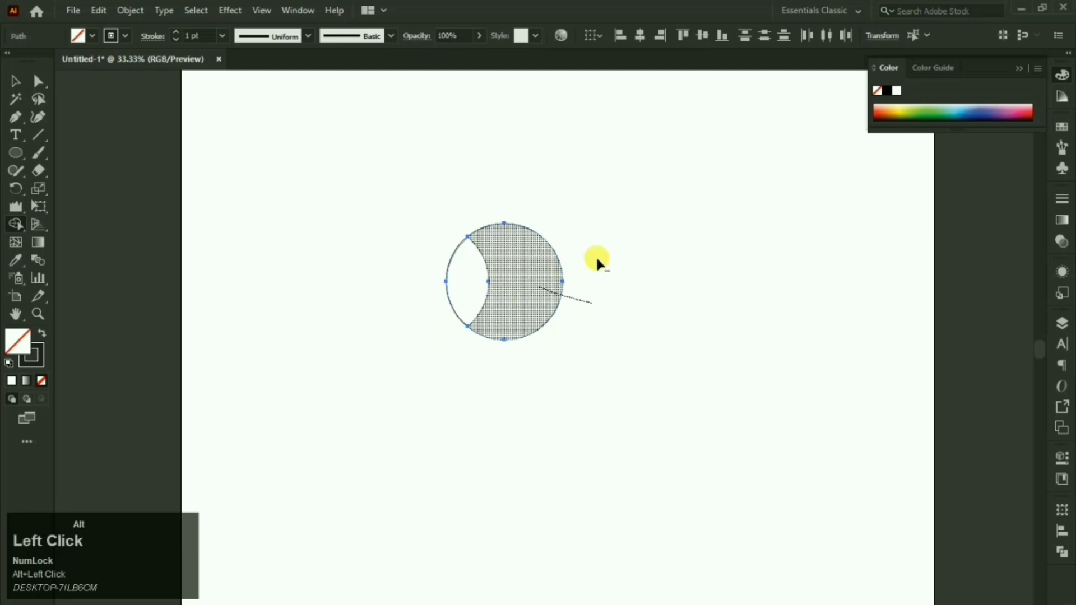
{"action": "left_click_drag", "start_coordinate": [537, 273], "coordinate": [560, 267]}
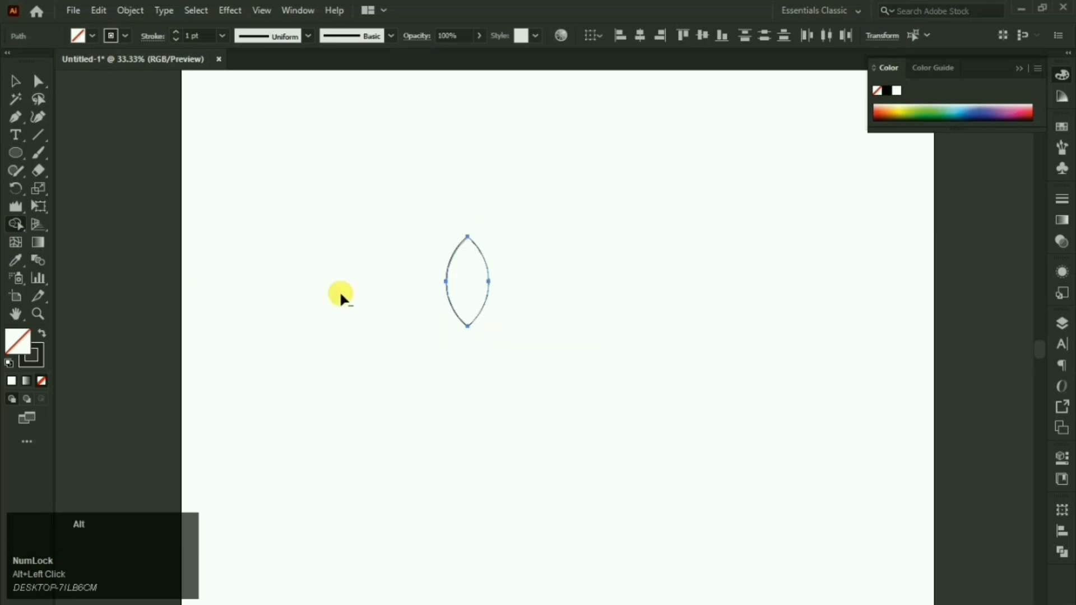
Step: Select the black lens shape and rotate it diagonally
{"action": "left_click", "coordinate": [16, 82]}
{"action": "left_click", "coordinate": [28, 275]}
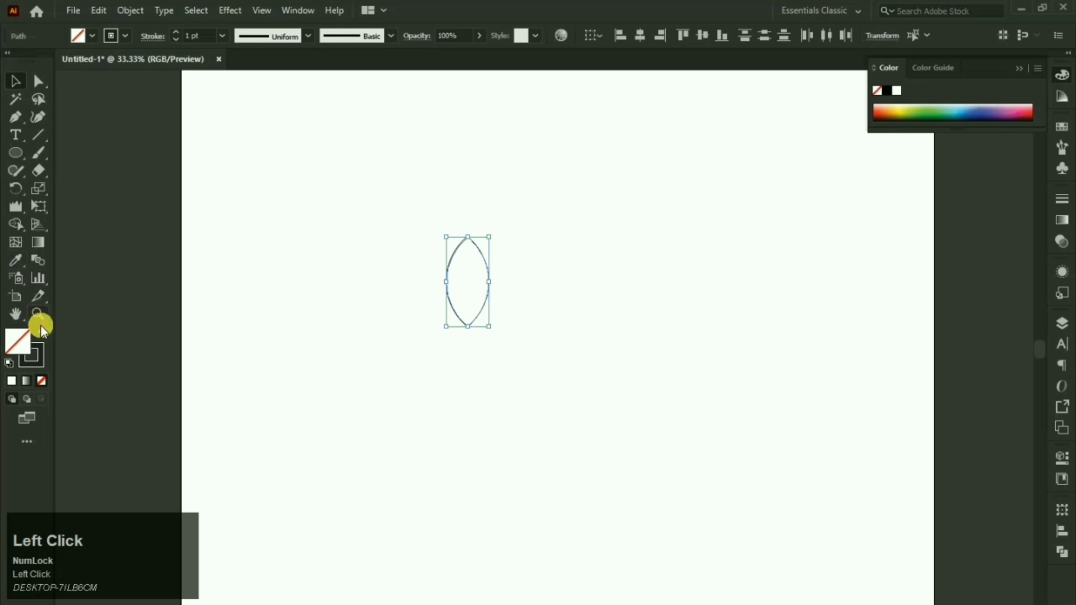
{"action": "left_click_drag", "start_coordinate": [496, 231], "coordinate": [519, 260]}
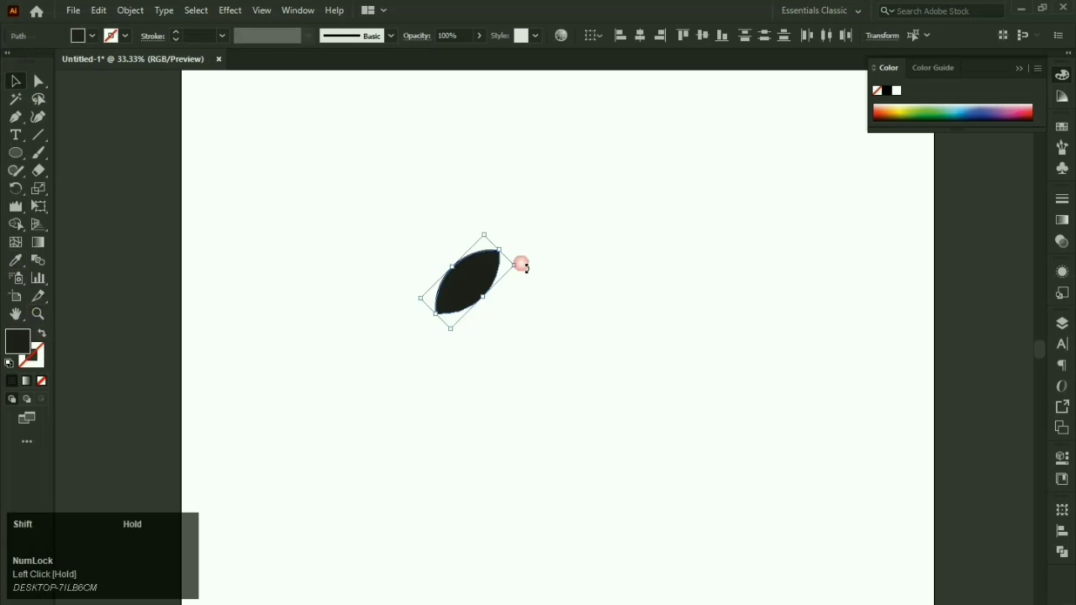
Step: Reflect a vertical copy of the leaf and slide it left beside the original
{"action": "right_click", "coordinate": [479, 276]}
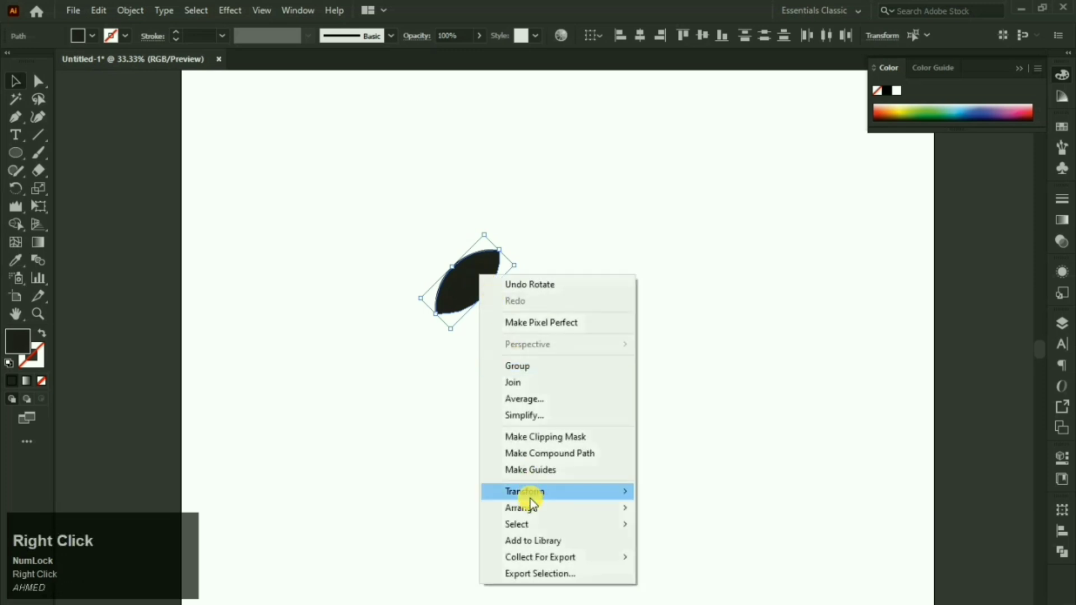
{"action": "left_click", "coordinate": [532, 496]}
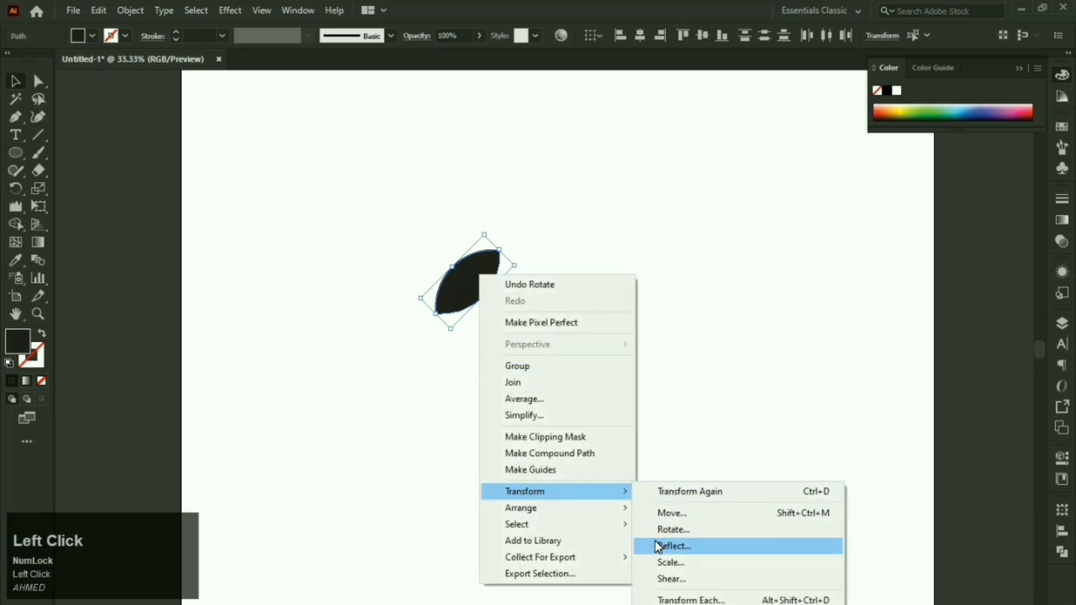
{"action": "left_click", "coordinate": [657, 545]}
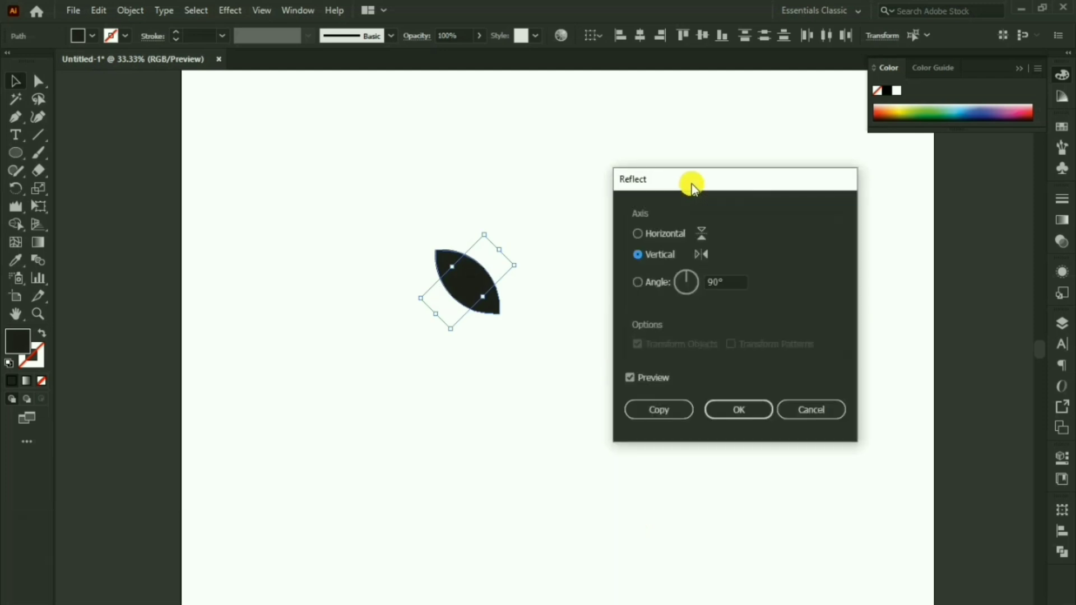
{"action": "left_click", "coordinate": [653, 406]}
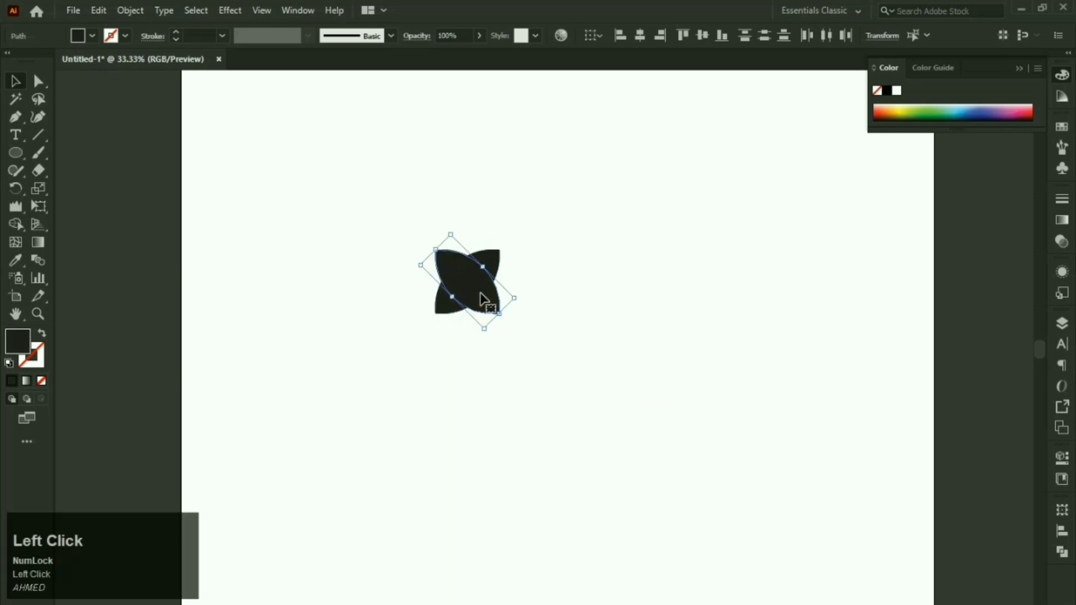
{"action": "left_click_drag", "start_coordinate": [481, 300], "coordinate": [430, 304]}
Step: Deselect, zoom out, and select both leaves of the pair
{"action": "left_click", "coordinate": [616, 354]}
{"action": "scroll", "coordinate": [594, 291], "scroll_direction": "down", "scroll_amount": 1, "text": "alt"}
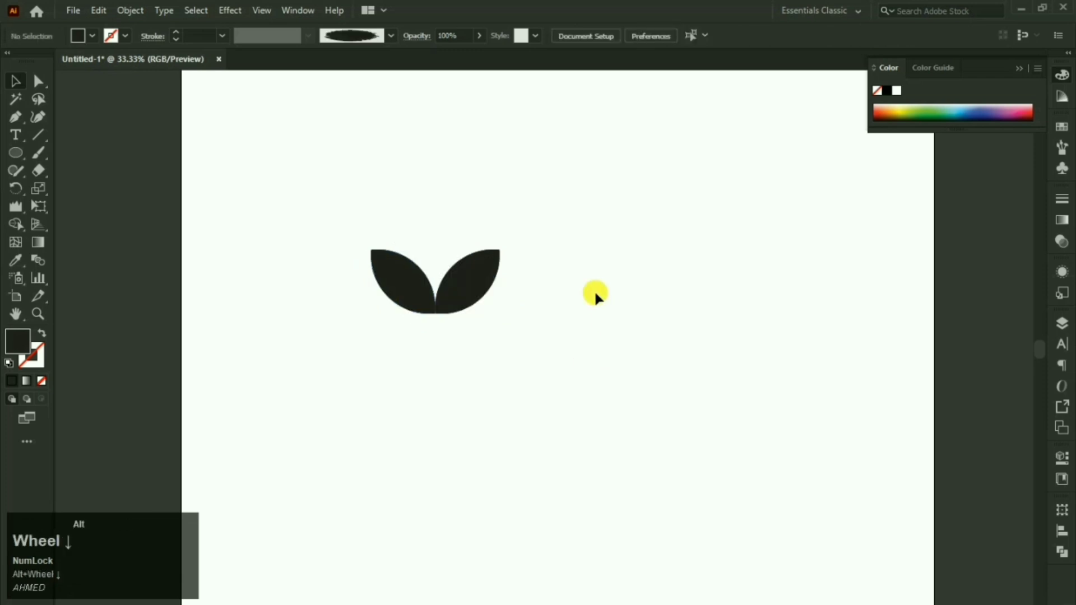
{"action": "scroll", "coordinate": [594, 291], "scroll_direction": "down", "scroll_amount": 1, "text": "alt"}
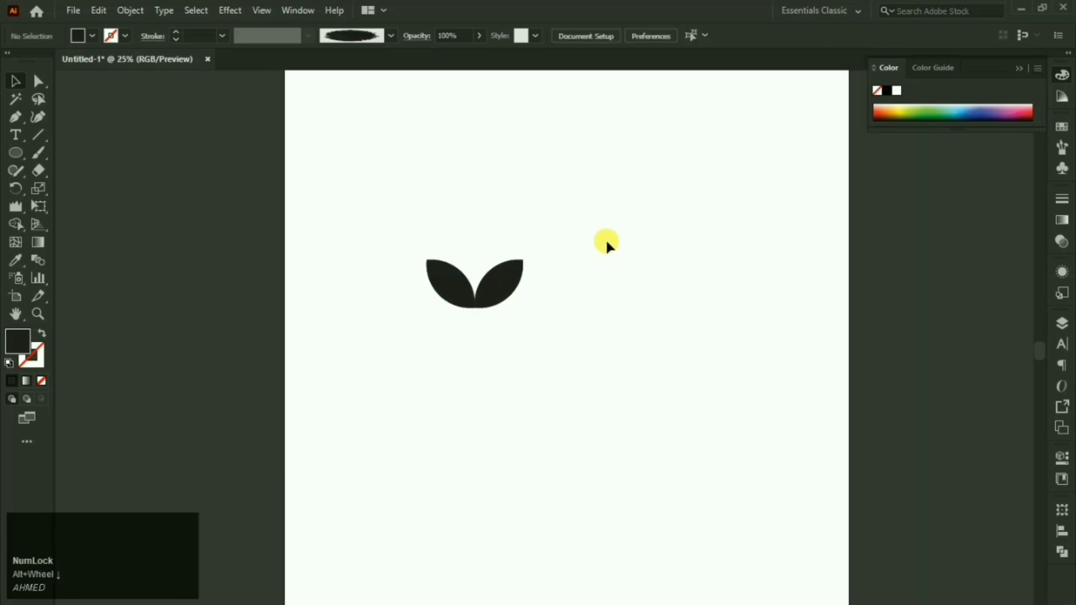
{"action": "left_click_drag", "start_coordinate": [606, 240], "coordinate": [410, 323]}
Step: Scale the pair down and repeat copies into a column of seven leaf pairs
{"action": "left_click_drag", "start_coordinate": [514, 298], "coordinate": [592, 317]}
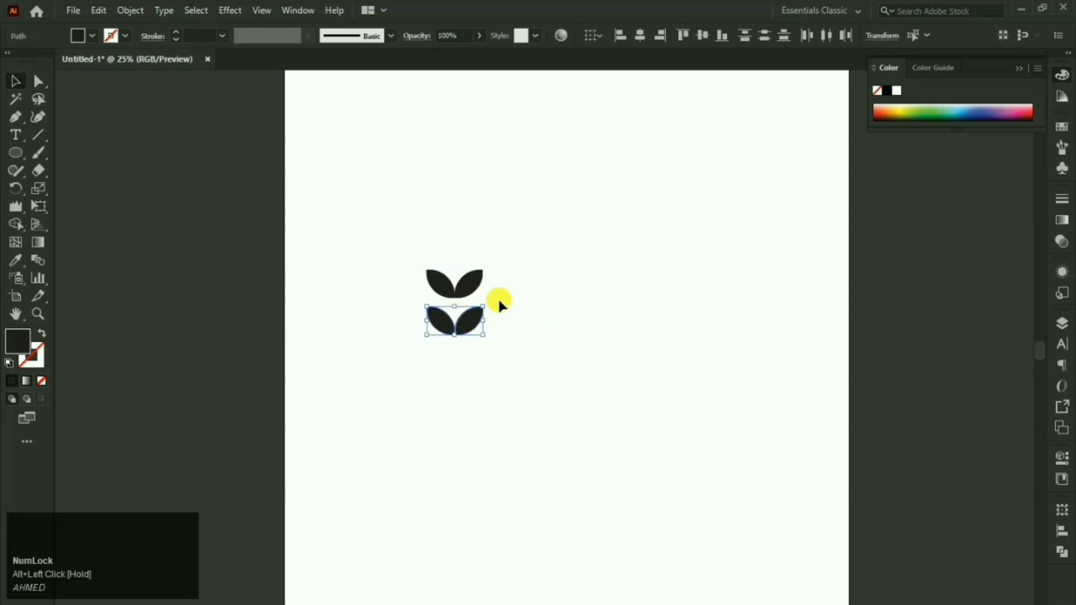
{"action": "scroll", "coordinate": [476, 272], "scroll_direction": "down", "scroll_amount": 1}
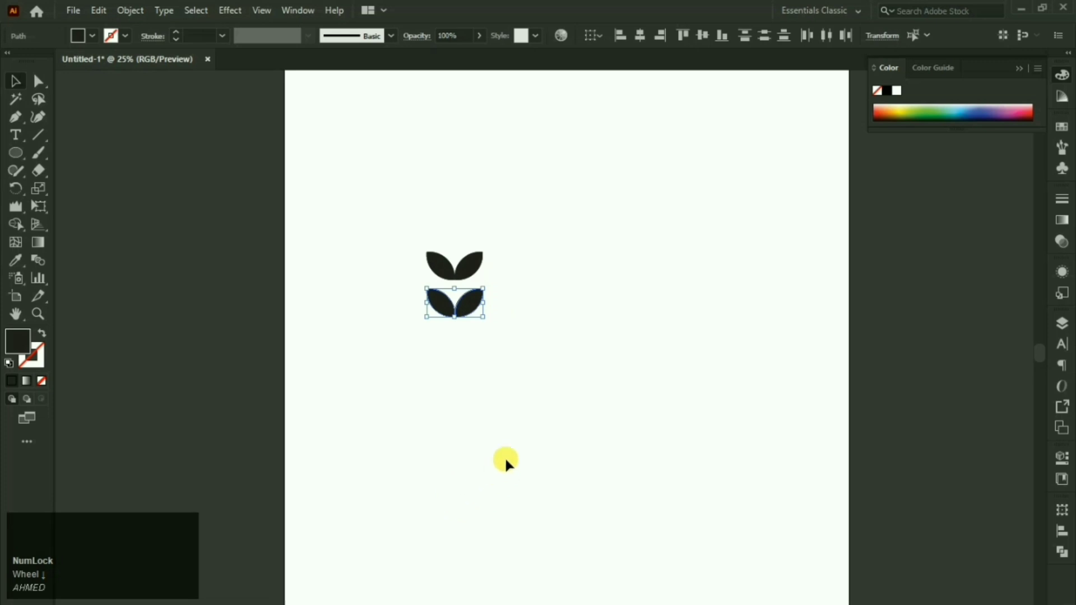
{"action": "key", "text": "ctrl+d"}
{"action": "key", "text": "ctrl+d"}
{"action": "key", "text": "ctrl+d"}
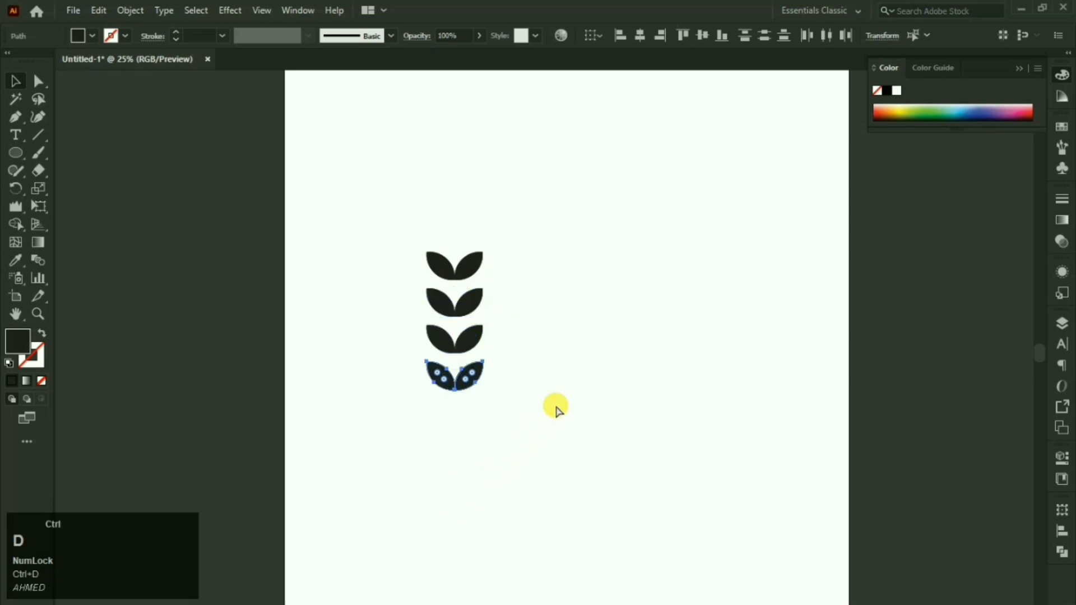
{"action": "key", "text": "ctrl+d"}
{"action": "key", "text": "ctrl+d"}
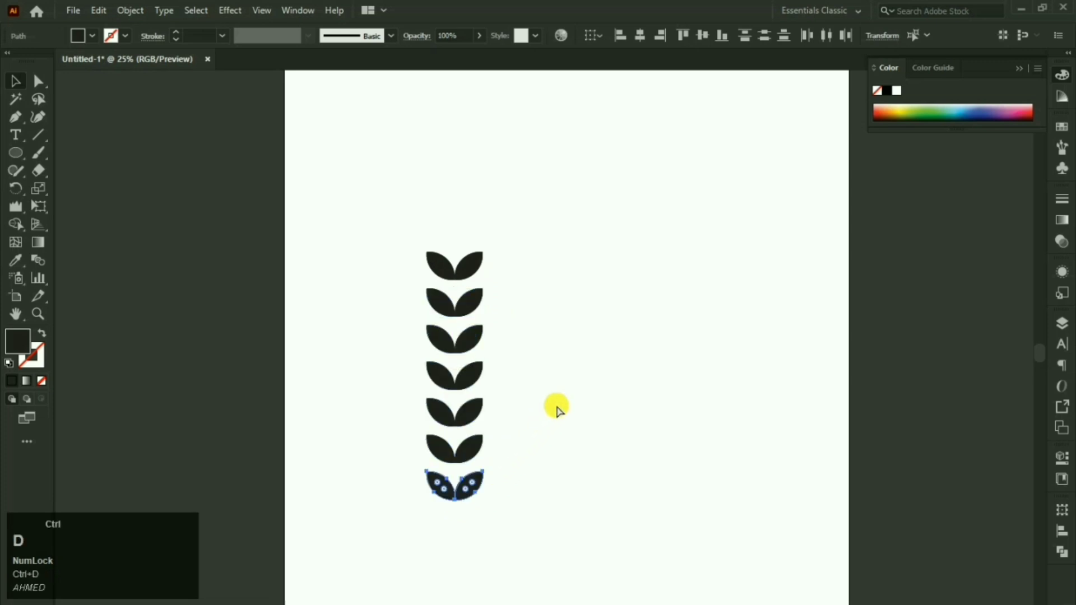
{"action": "key", "text": "ctrl+d"}
{"action": "scroll", "coordinate": [560, 355], "scroll_direction": "down", "scroll_amount": 1}
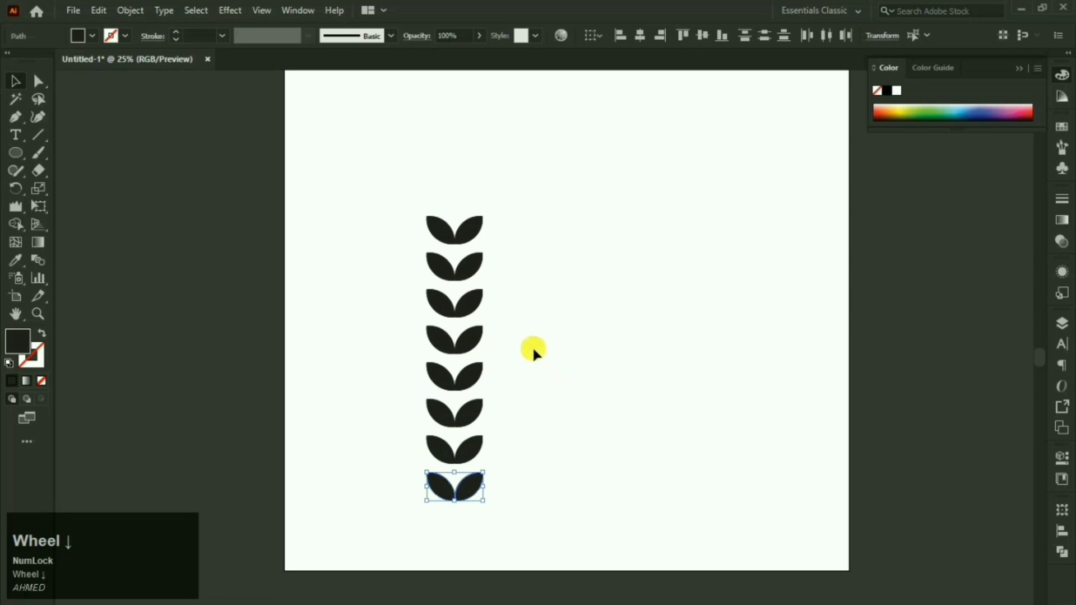
{"action": "key", "text": "ctrl+z"}
Step: Pull a copy of a top leaf above the column and rotate it upright
{"action": "left_click", "coordinate": [8, 89]}
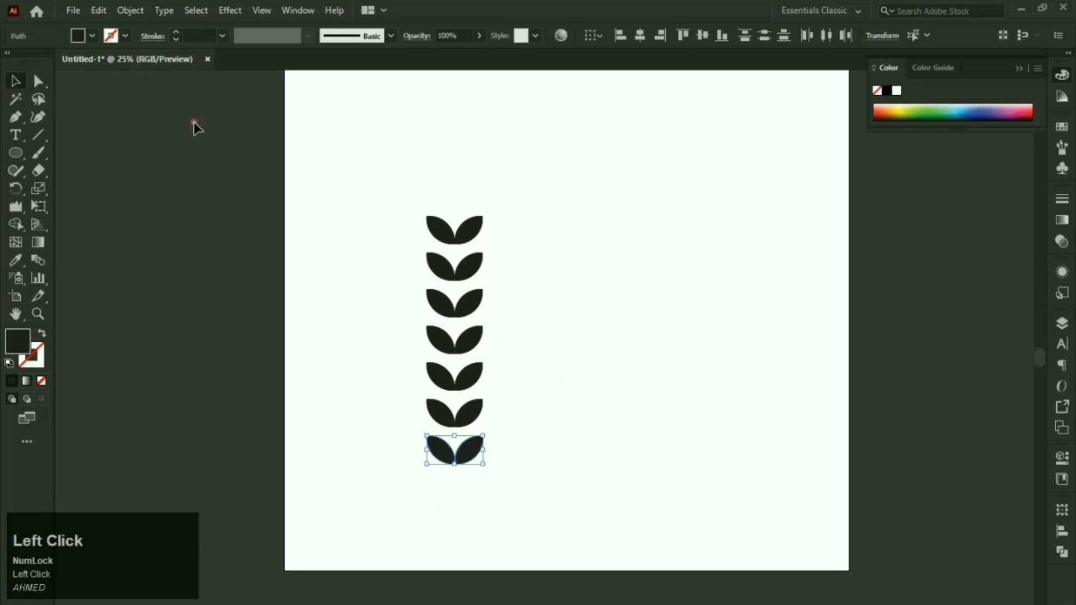
{"action": "left_click", "coordinate": [474, 166]}
{"action": "left_click_drag", "start_coordinate": [476, 237], "coordinate": [477, 285]}
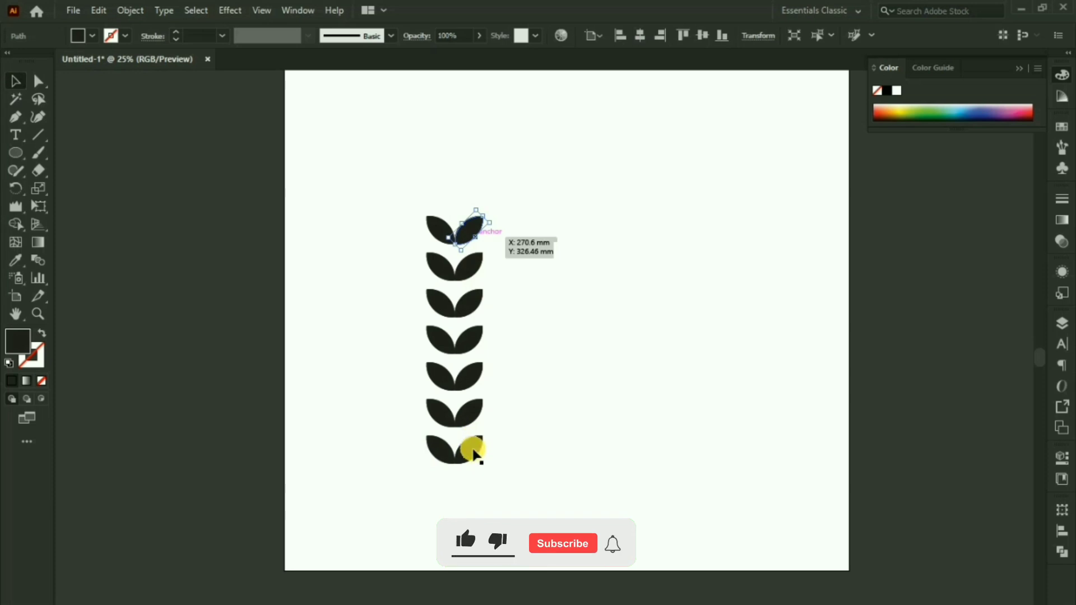
{"action": "left_click_drag", "start_coordinate": [477, 234], "coordinate": [489, 164]}
Step: Finish turning the top leaf vertical and move it above the column
{"action": "left_click", "coordinate": [474, 202]}
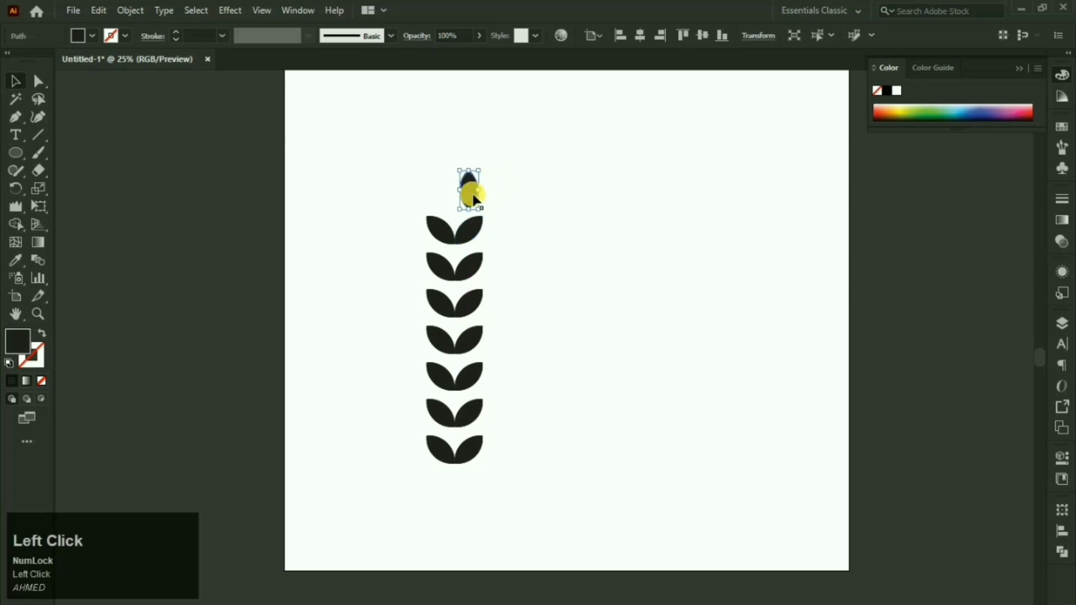
{"action": "left_click", "coordinate": [475, 192]}
{"action": "mouse_move", "coordinate": [474, 197]}
{"action": "left_mouse_down"}
{"action": "mouse_move", "coordinate": [457, 194]}
{"action": "mouse_move", "coordinate": [459, 207]}
{"action": "left_mouse_up"}
{"action": "left_click", "coordinate": [533, 184]}
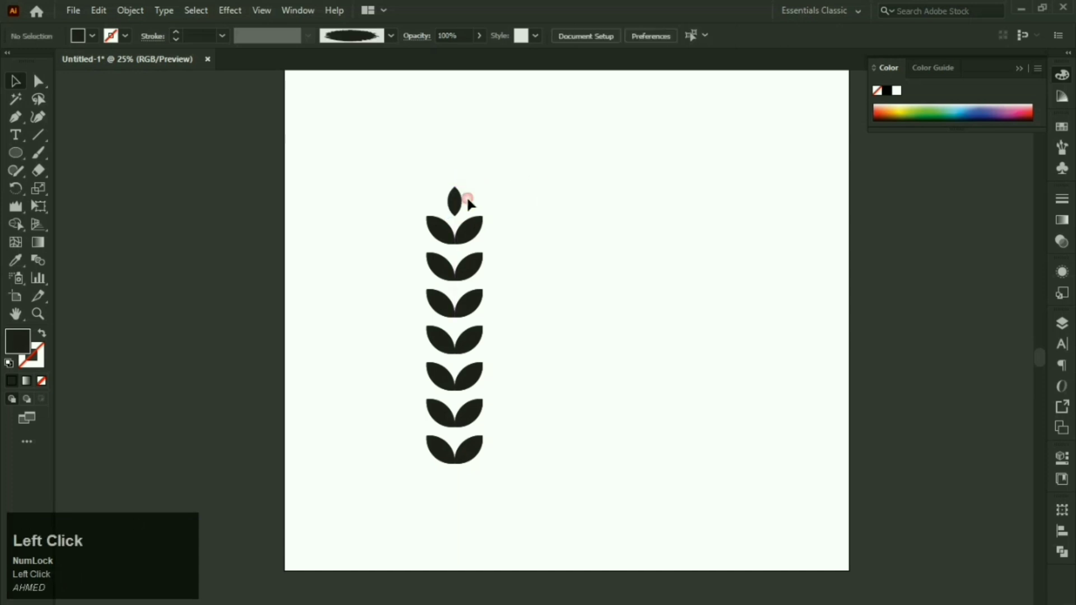
Step: Draw a vertical stem line through the leaves with a black 12 pt stroke
{"action": "left_click", "coordinate": [41, 133]}
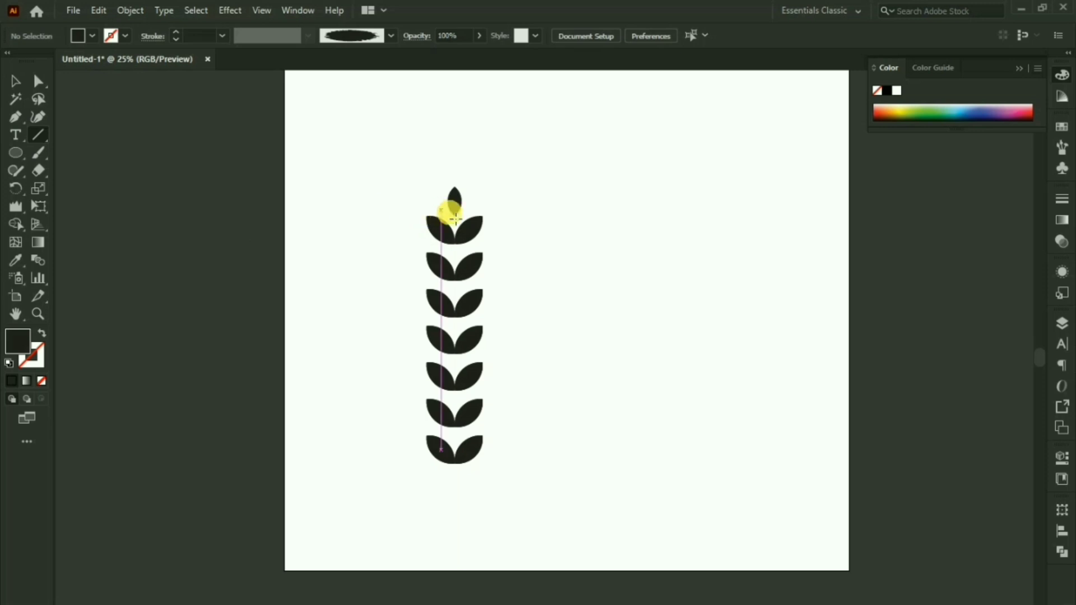
{"action": "left_click_drag", "start_coordinate": [455, 216], "coordinate": [455, 502]}
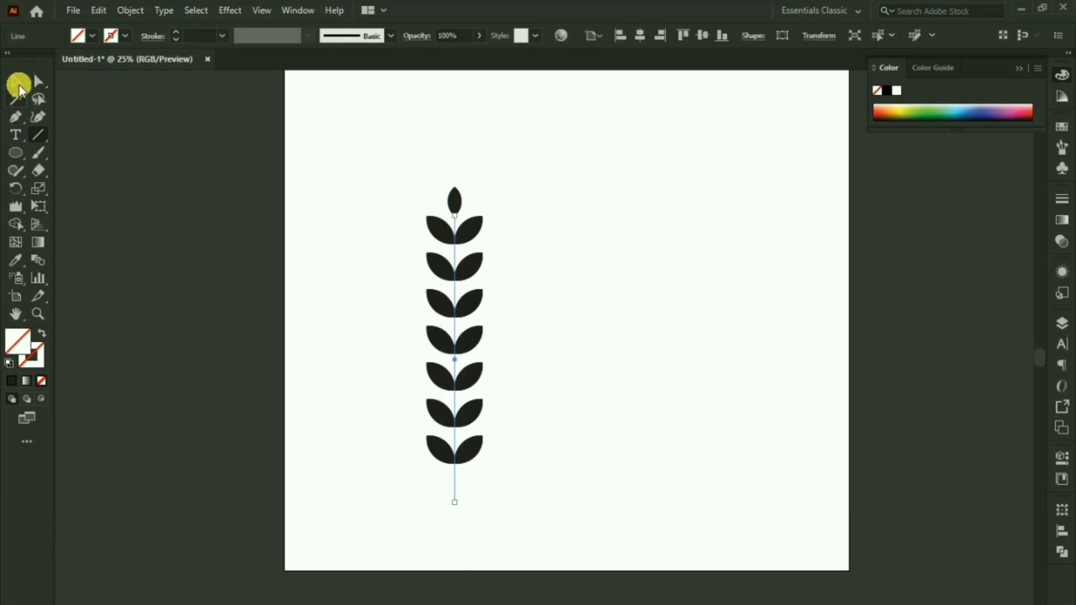
{"action": "left_click", "coordinate": [15, 81]}
{"action": "left_click", "coordinate": [175, 32]}
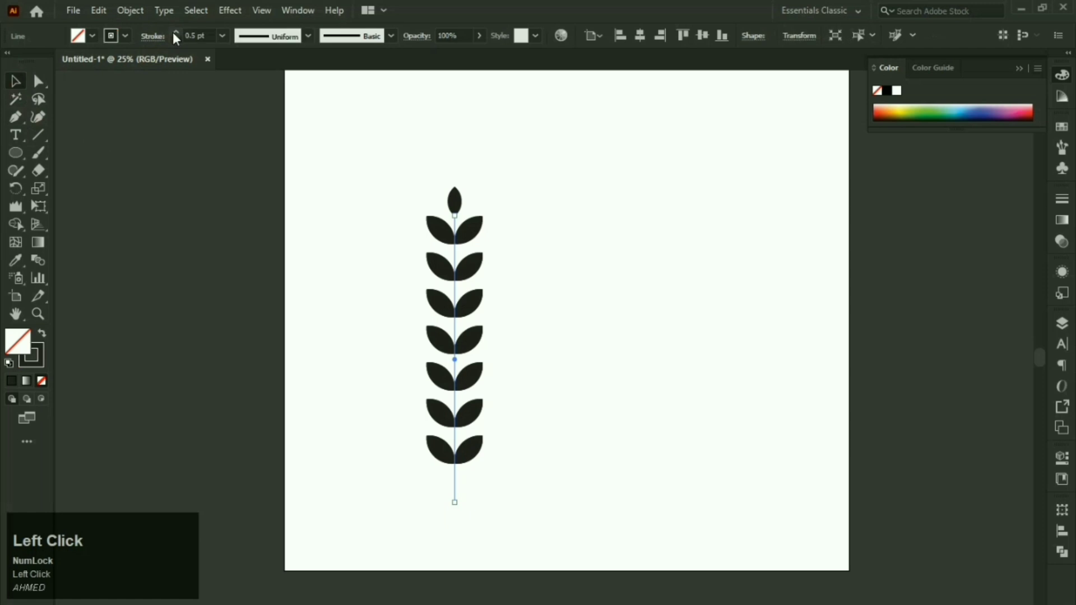
{"action": "left_click", "coordinate": [175, 32]}
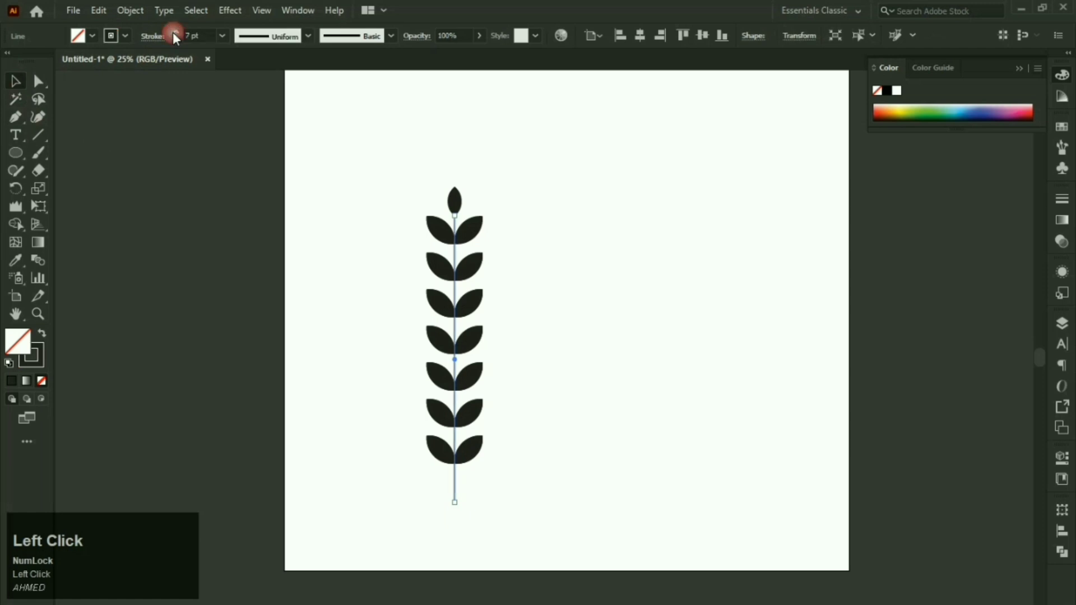
{"action": "left_click", "coordinate": [176, 32]}
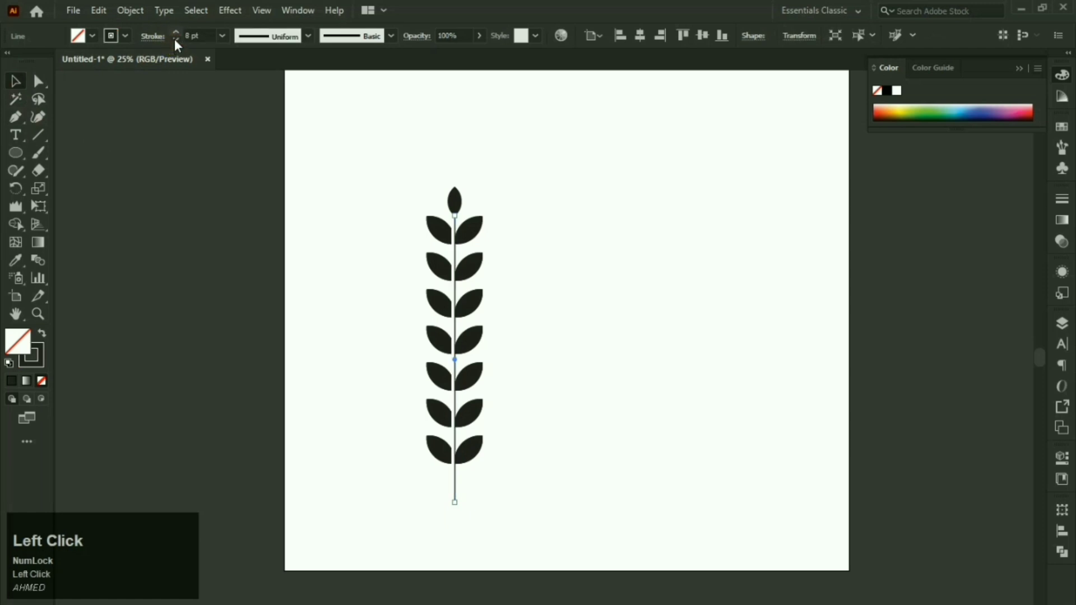
{"action": "left_click", "coordinate": [175, 41]}
{"action": "left_click", "coordinate": [175, 33]}
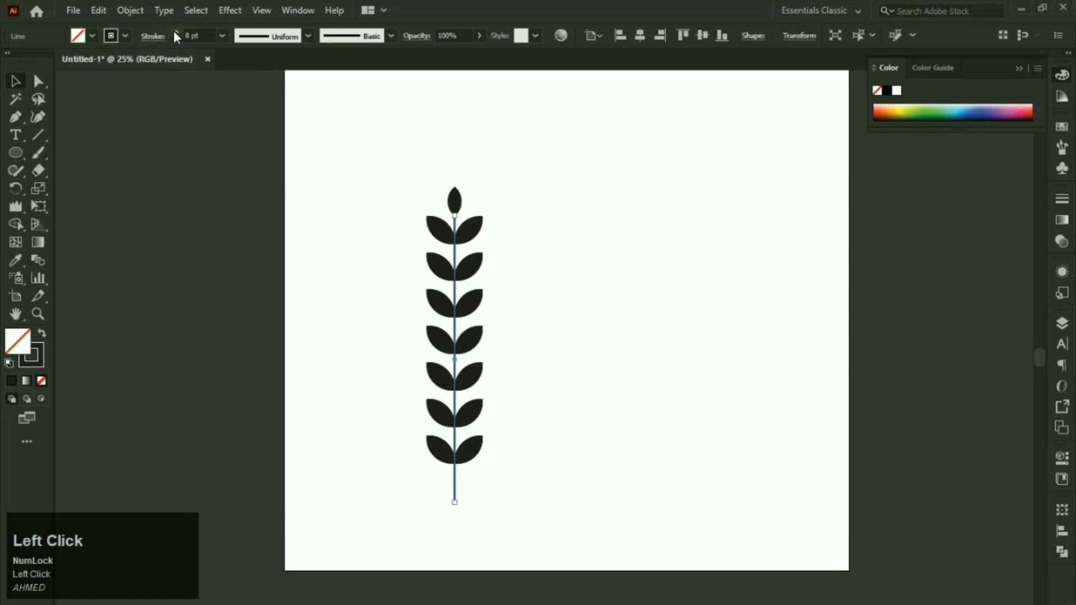
{"action": "left_click", "coordinate": [175, 32]}
{"action": "left_click", "coordinate": [176, 32]}
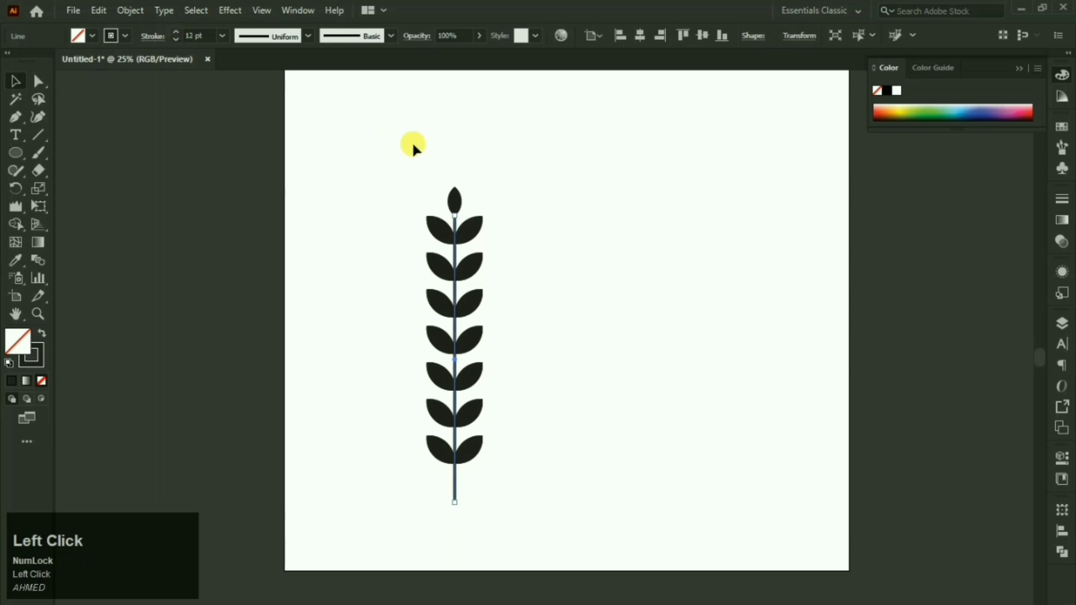
Step: Nudge the top leaf up onto the stem tip
{"action": "left_click", "coordinate": [421, 143]}
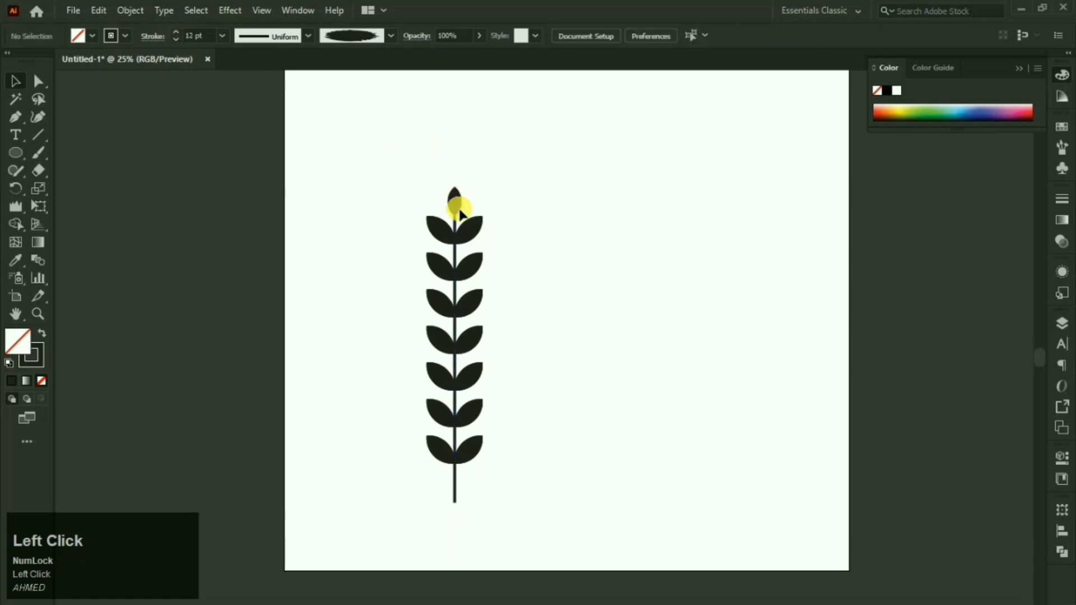
{"action": "left_click_drag", "start_coordinate": [459, 207], "coordinate": [459, 200]}
{"action": "left_click", "coordinate": [584, 163]}
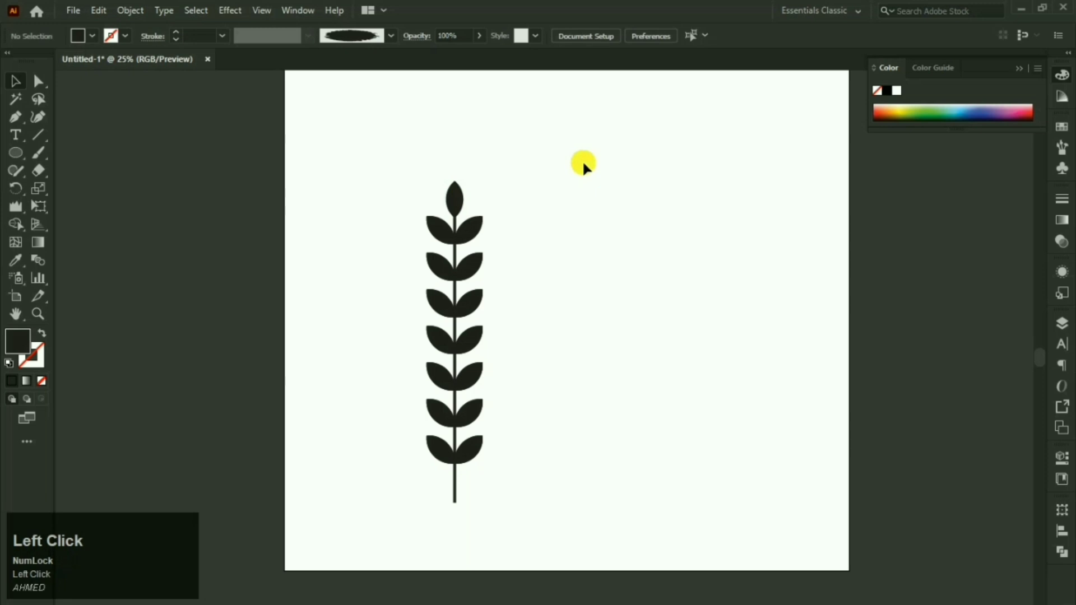
Step: Select the whole sprig and group its leaves and stem together
{"action": "left_click_drag", "start_coordinate": [602, 141], "coordinate": [384, 515]}
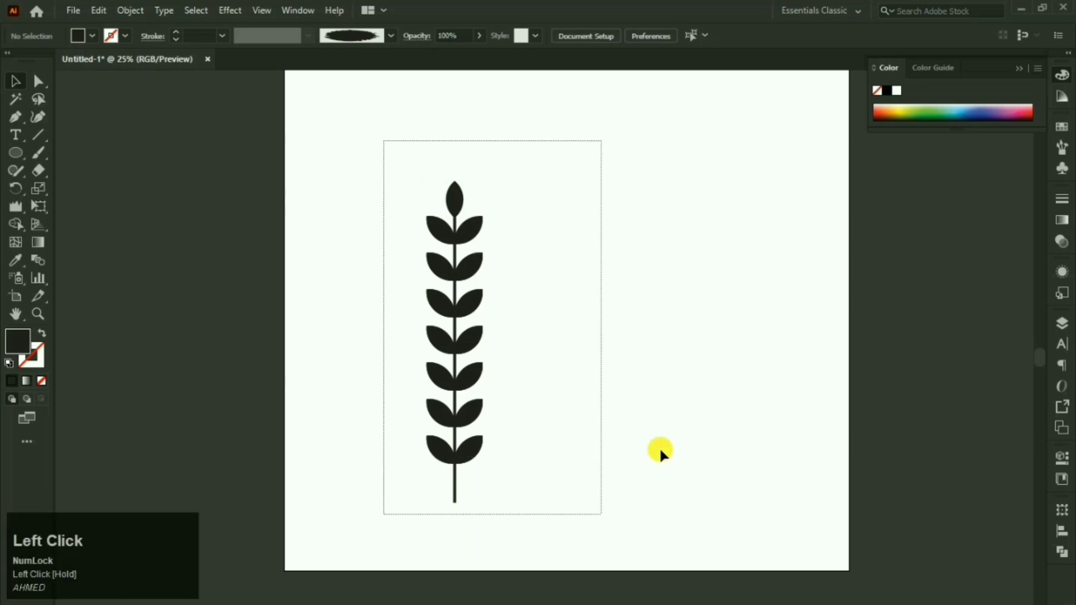
{"action": "left_click_drag", "start_coordinate": [531, 165], "coordinate": [415, 507]}
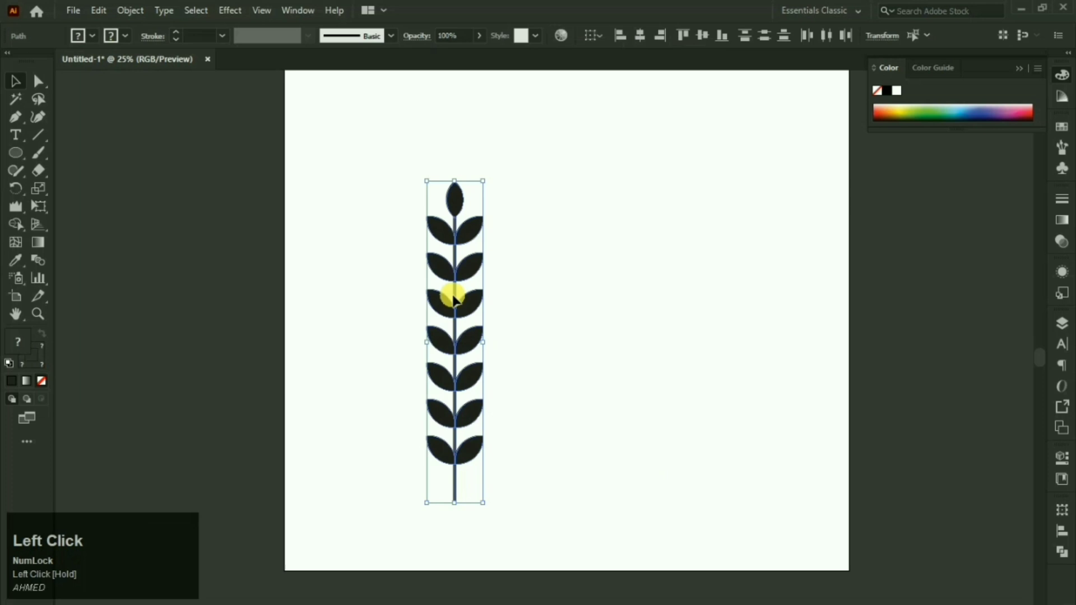
{"action": "right_click", "coordinate": [463, 241]}
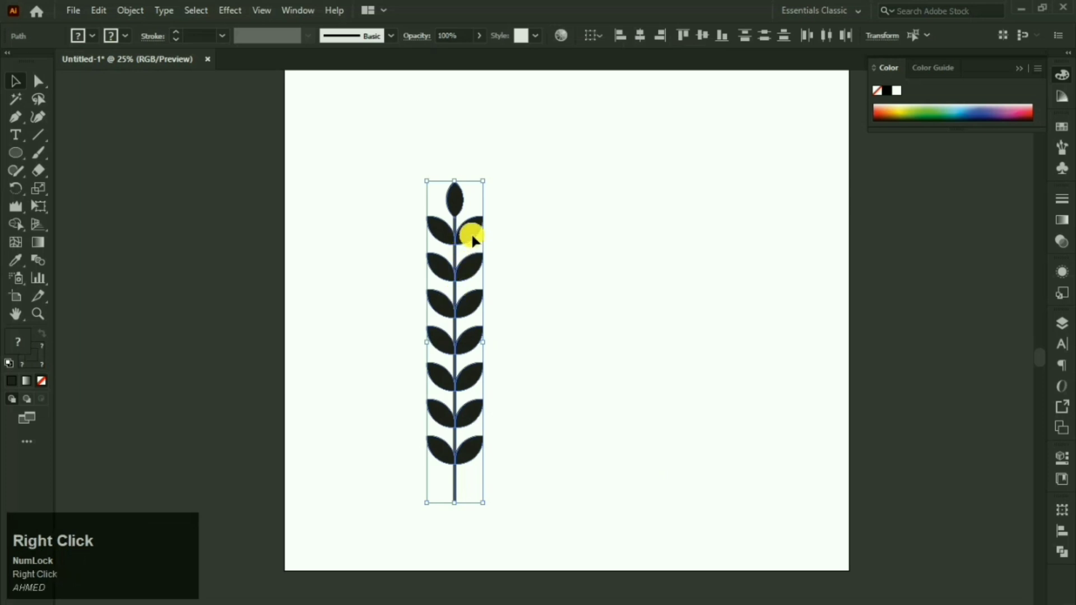
{"action": "left_click", "coordinate": [509, 328]}
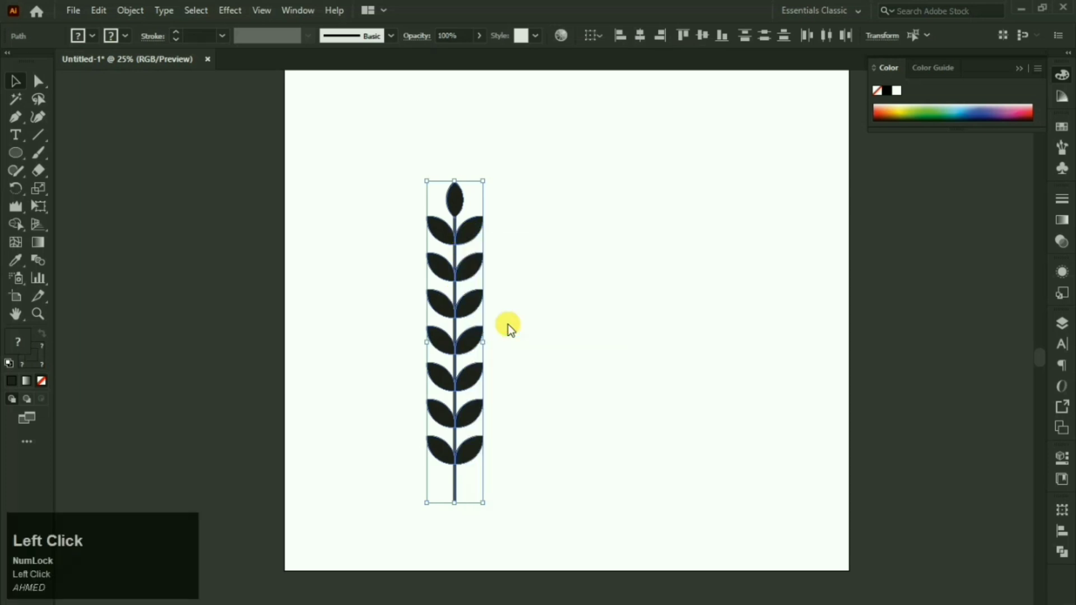
{"action": "left_click", "coordinate": [1020, 68]}
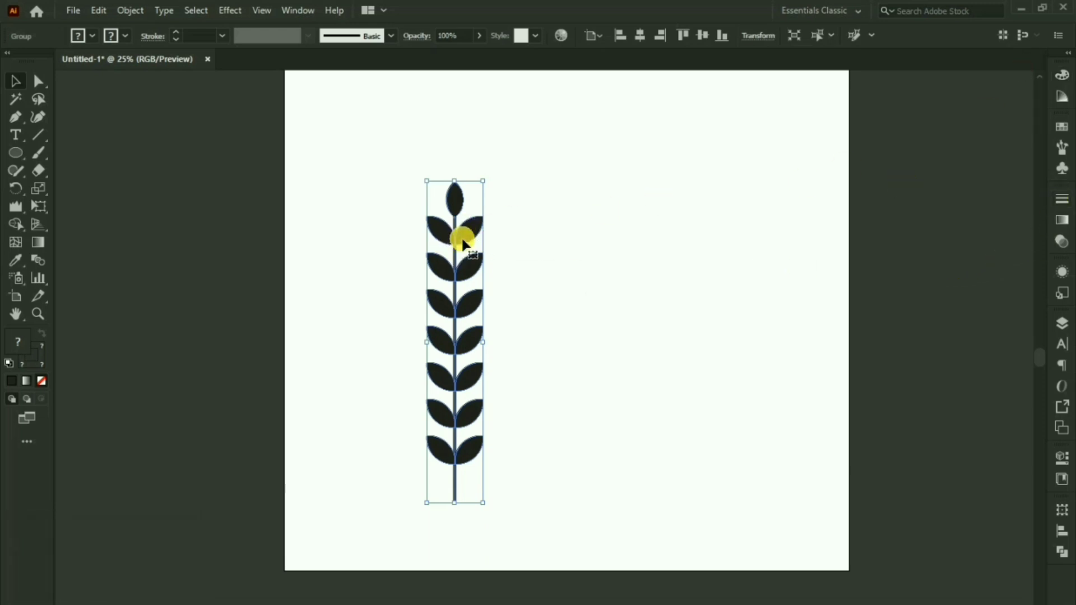
Step: Save the grouped sprig as Art Brush 2, bottom-to-top direction, Tints colorization
{"action": "left_click", "coordinate": [1063, 149]}
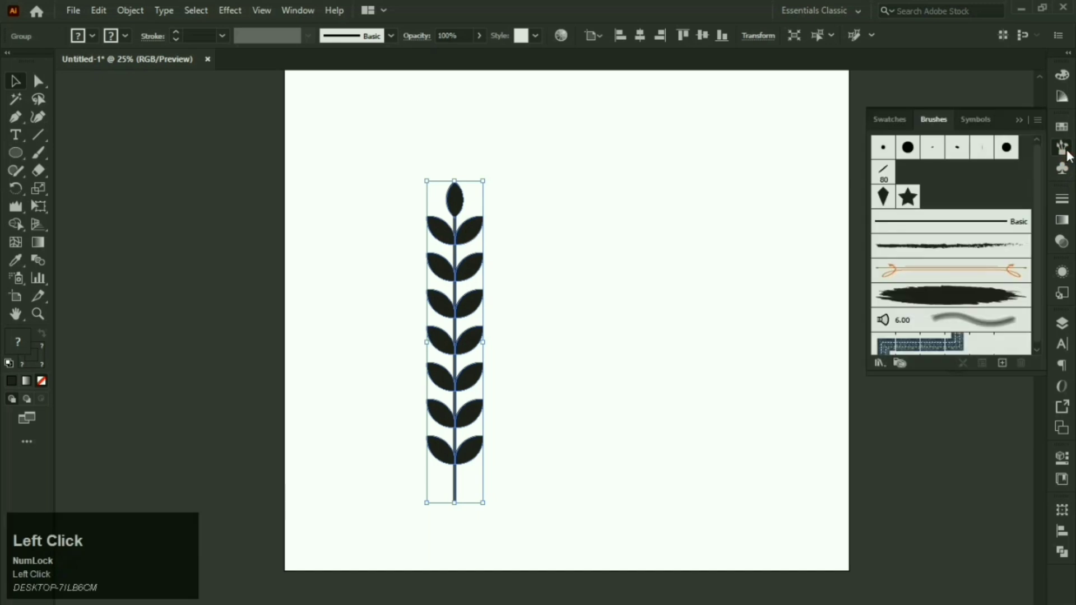
{"action": "left_click", "coordinate": [1004, 365]}
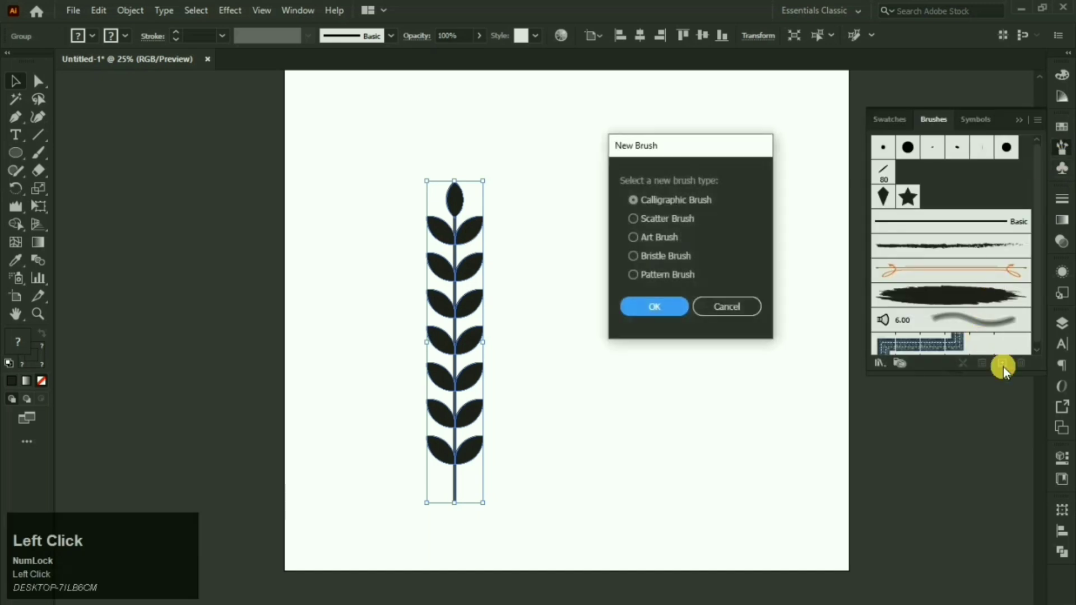
{"action": "left_click", "coordinate": [674, 241]}
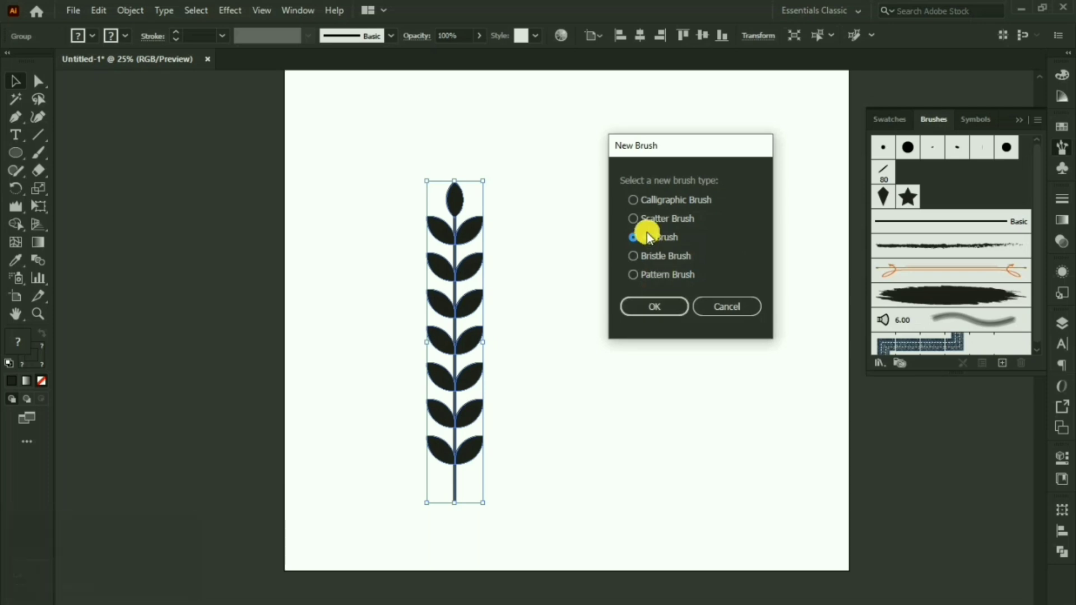
{"action": "left_click", "coordinate": [651, 305]}
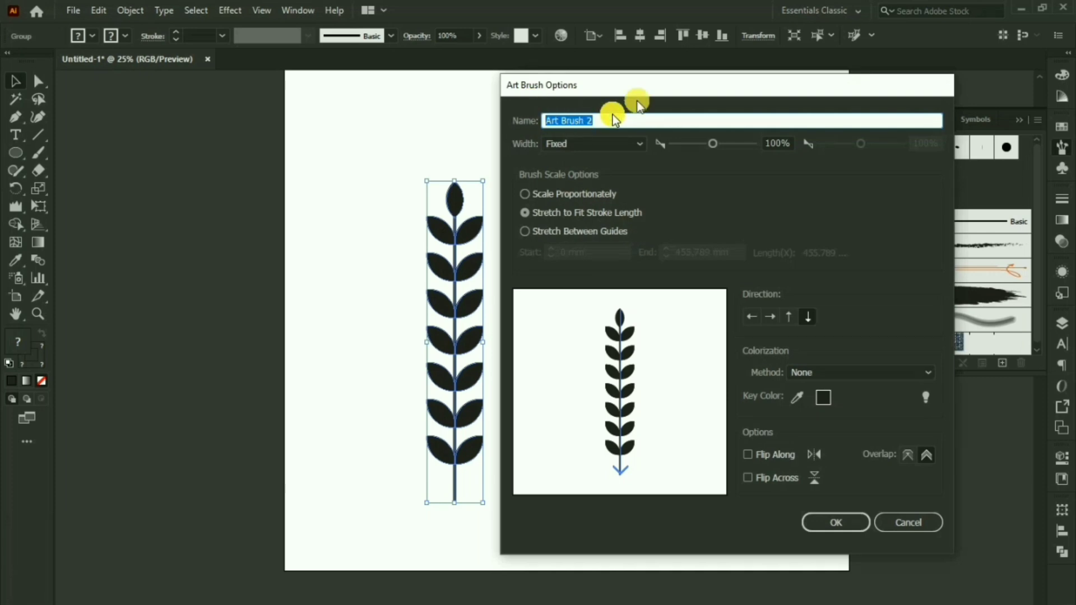
{"action": "left_click_drag", "start_coordinate": [651, 92], "coordinate": [672, 87]}
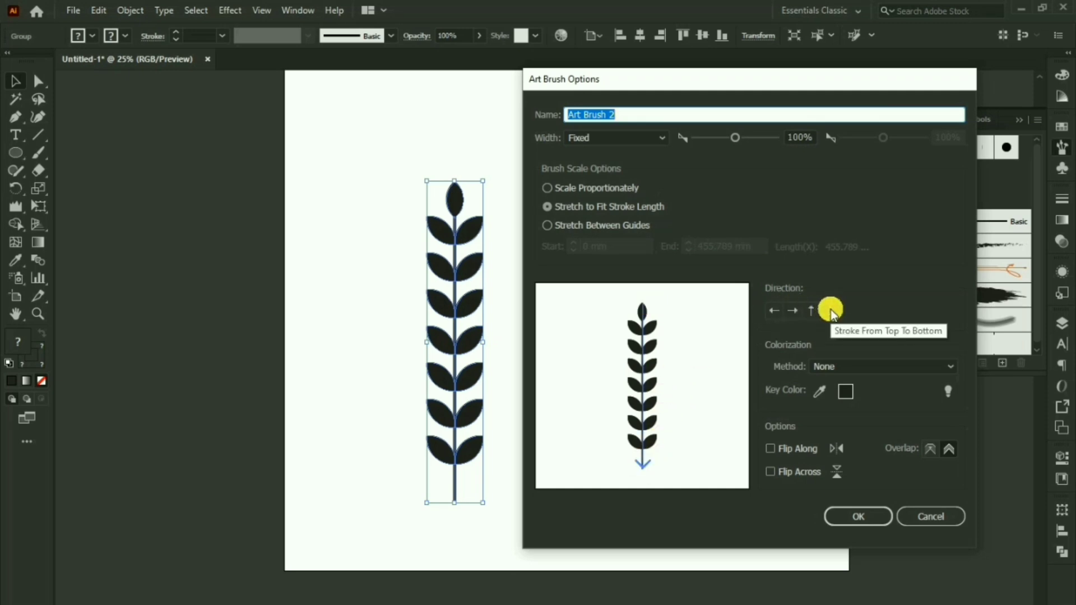
{"action": "left_click", "coordinate": [811, 311]}
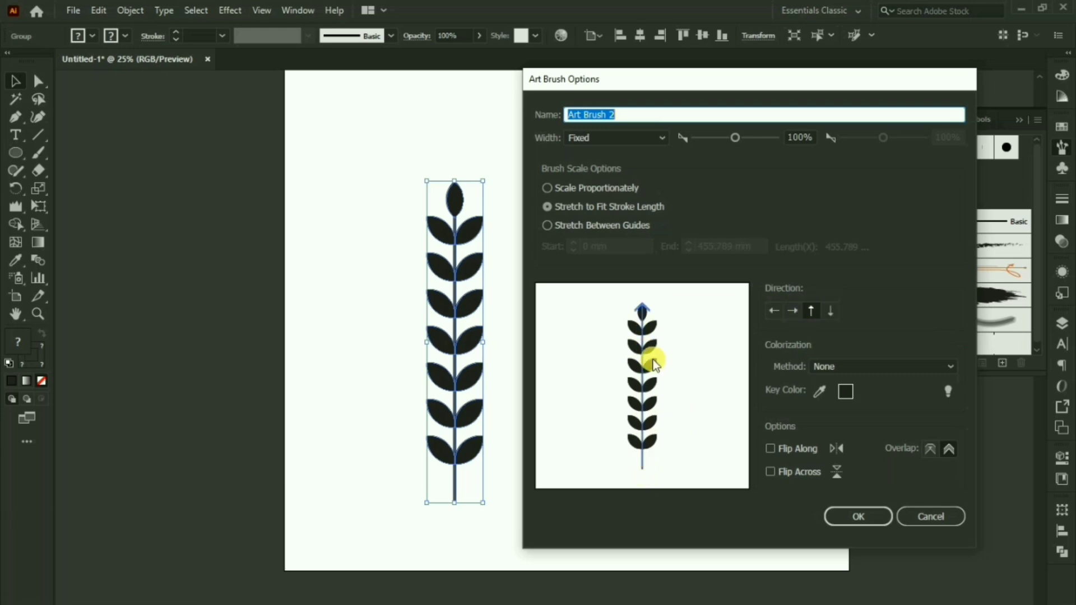
{"action": "left_click", "coordinate": [913, 367]}
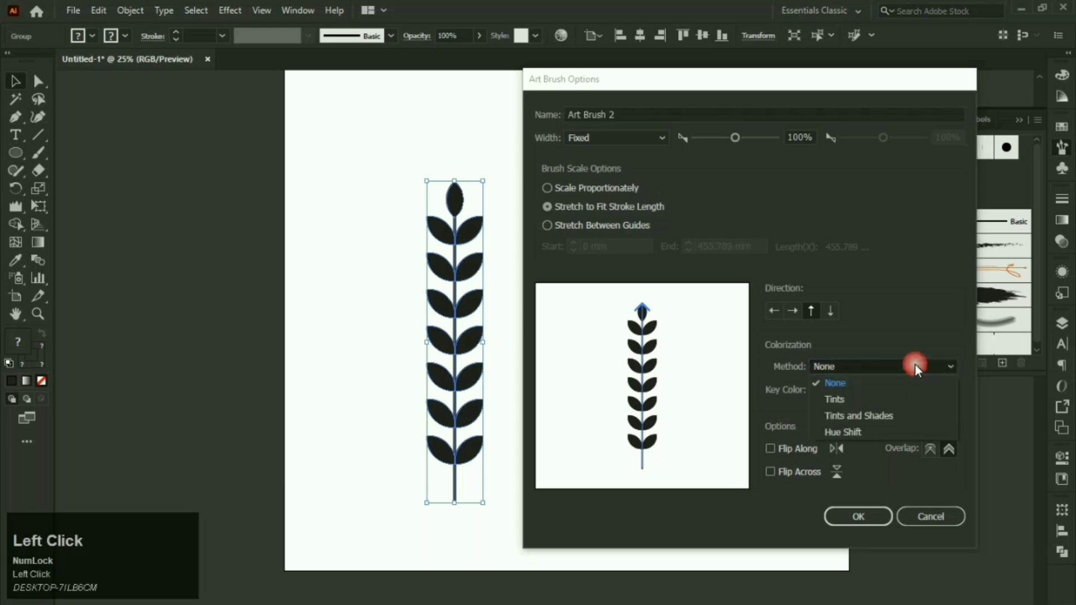
{"action": "left_click", "coordinate": [868, 398]}
{"action": "left_click", "coordinate": [851, 519]}
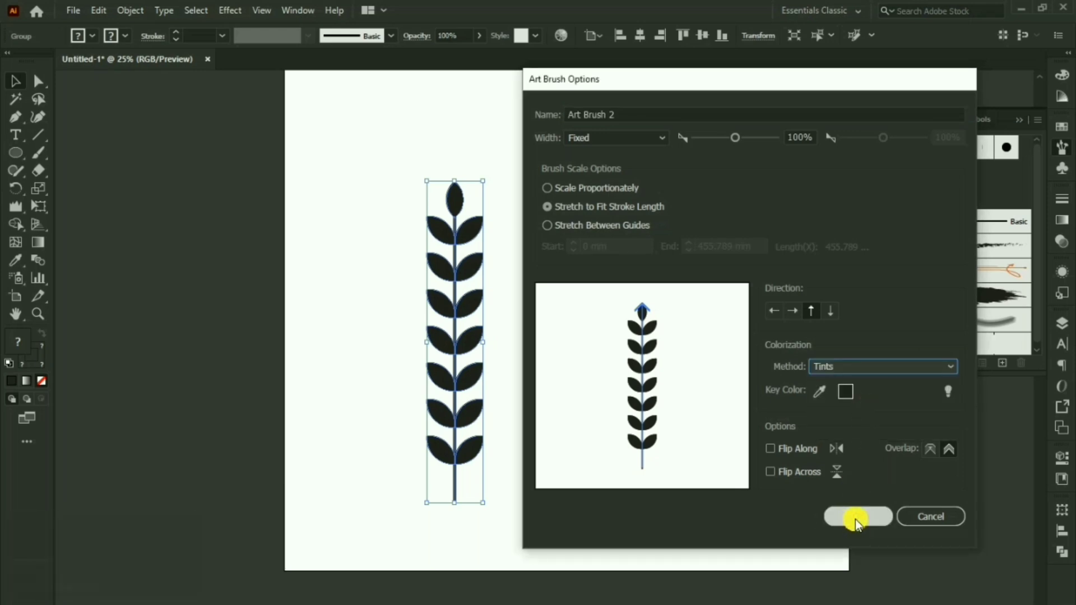
{"action": "left_click", "coordinate": [856, 520]}
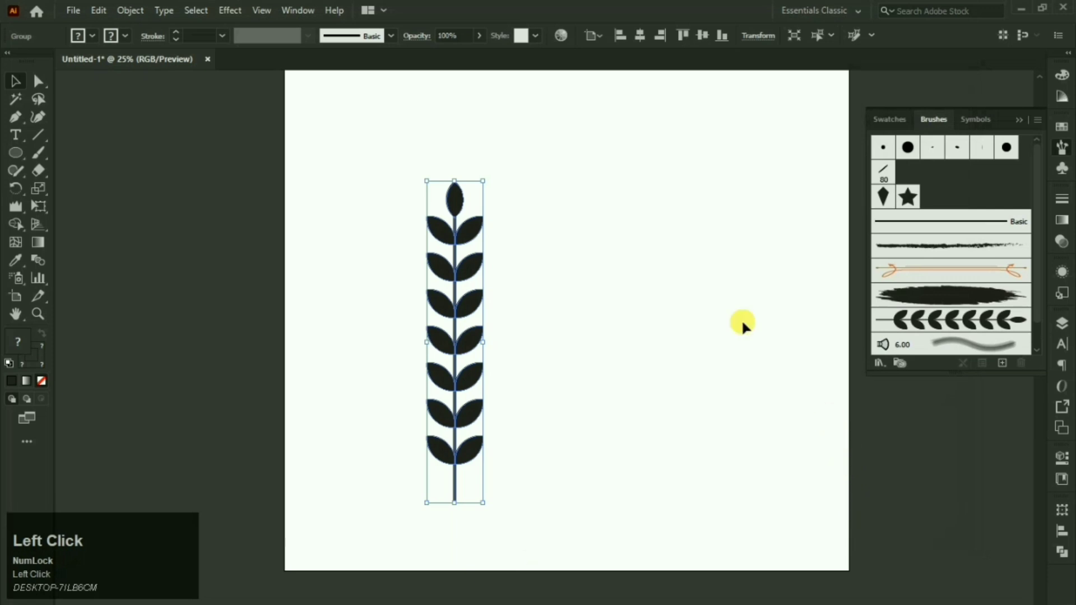
Step: Paint two dark curving sprig strokes with the Paintbrush and Art Brush 2
{"action": "left_click", "coordinate": [650, 297]}
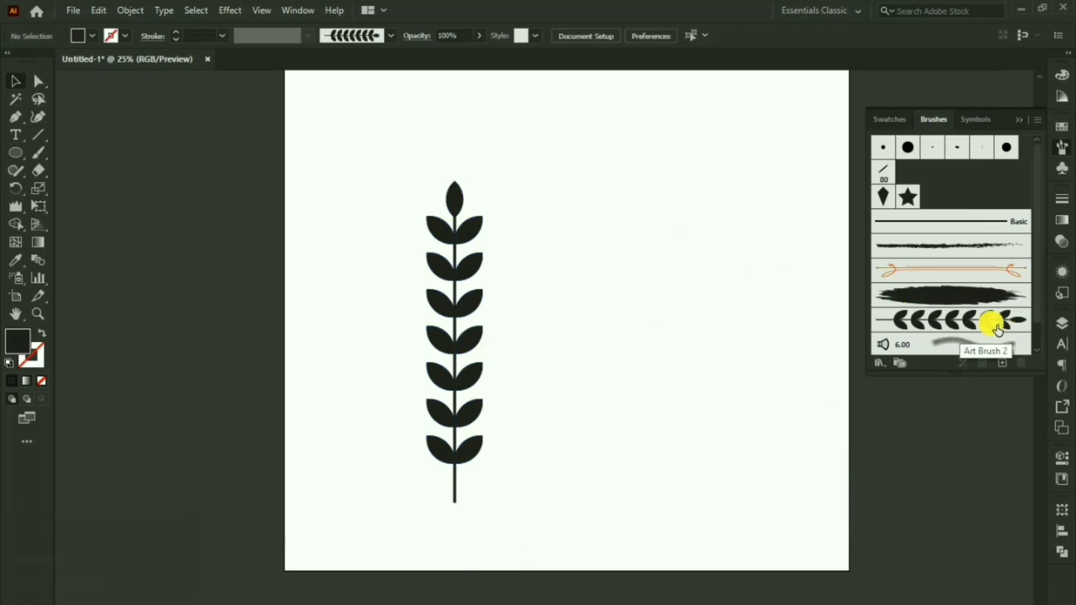
{"action": "left_click_drag", "start_coordinate": [742, 318], "coordinate": [702, 372]}
{"action": "left_click", "coordinate": [951, 320]}
{"action": "left_click", "coordinate": [37, 152]}
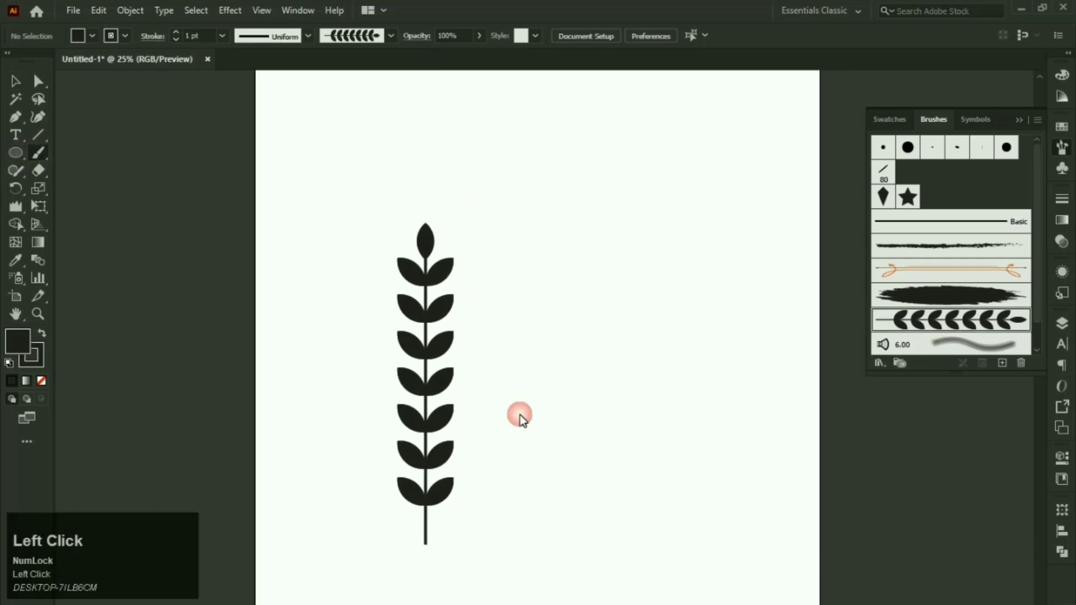
{"action": "mouse_move", "coordinate": [530, 520]}
{"action": "left_mouse_down"}
{"action": "mouse_move", "coordinate": [524, 552]}
{"action": "mouse_move", "coordinate": [610, 352]}
{"action": "left_mouse_up"}
{"action": "left_click_drag", "start_coordinate": [602, 187], "coordinate": [601, 180]}
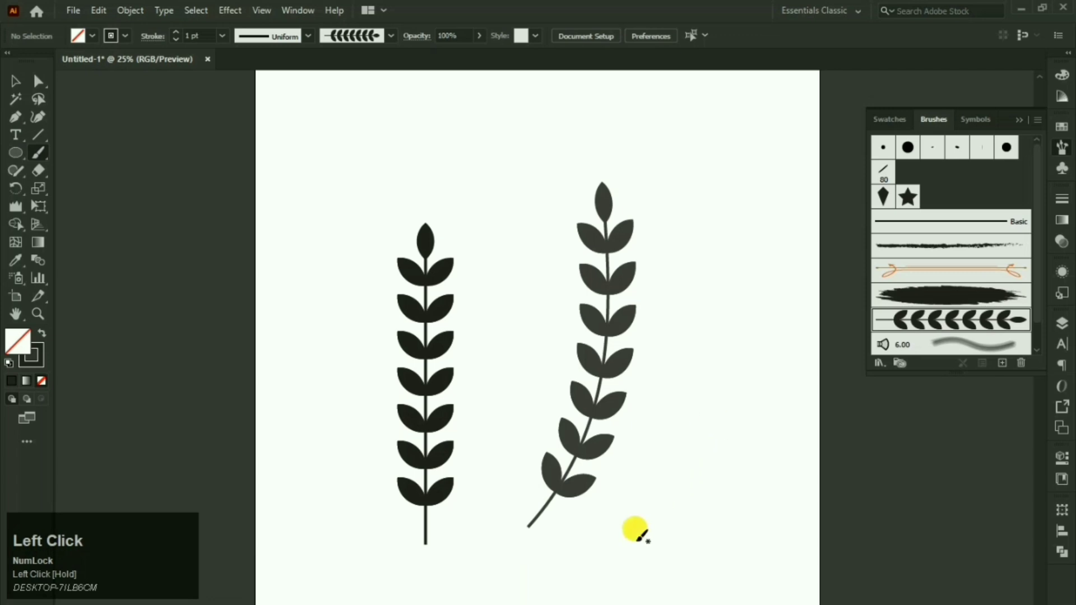
{"action": "mouse_move", "coordinate": [640, 536]}
{"action": "left_mouse_down"}
{"action": "mouse_move", "coordinate": [679, 401]}
{"action": "mouse_move", "coordinate": [679, 238]}
{"action": "left_mouse_up"}
{"action": "left_click_drag", "start_coordinate": [573, 158], "coordinate": [538, 162]}
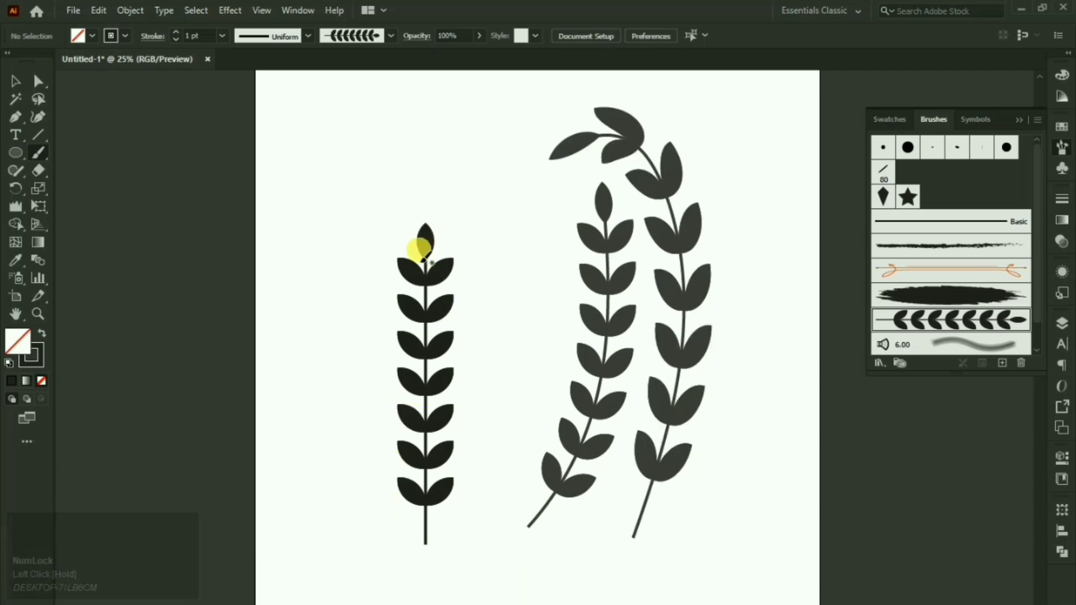
Step: Change the stroke colour to pinkish-red
{"action": "left_click", "coordinate": [31, 355]}
{"action": "double_click", "coordinate": [32, 355]}
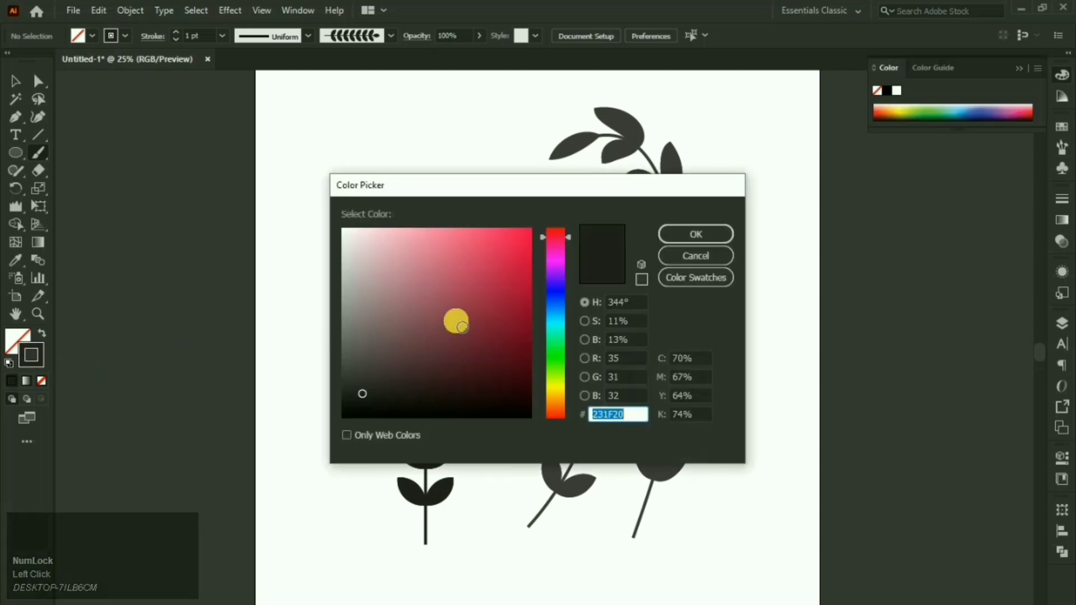
{"action": "left_click", "coordinate": [473, 295]}
{"action": "left_click", "coordinate": [687, 236]}
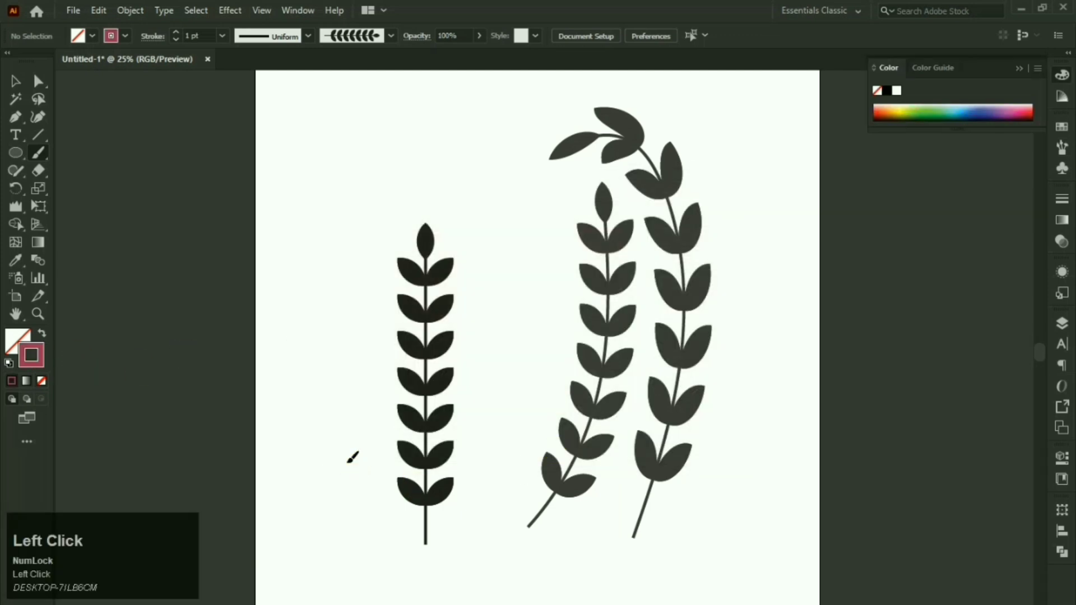
Step: Paint two pinkish-red sprigs left of and above the black stem
{"action": "left_click_drag", "start_coordinate": [353, 457], "coordinate": [365, 297]}
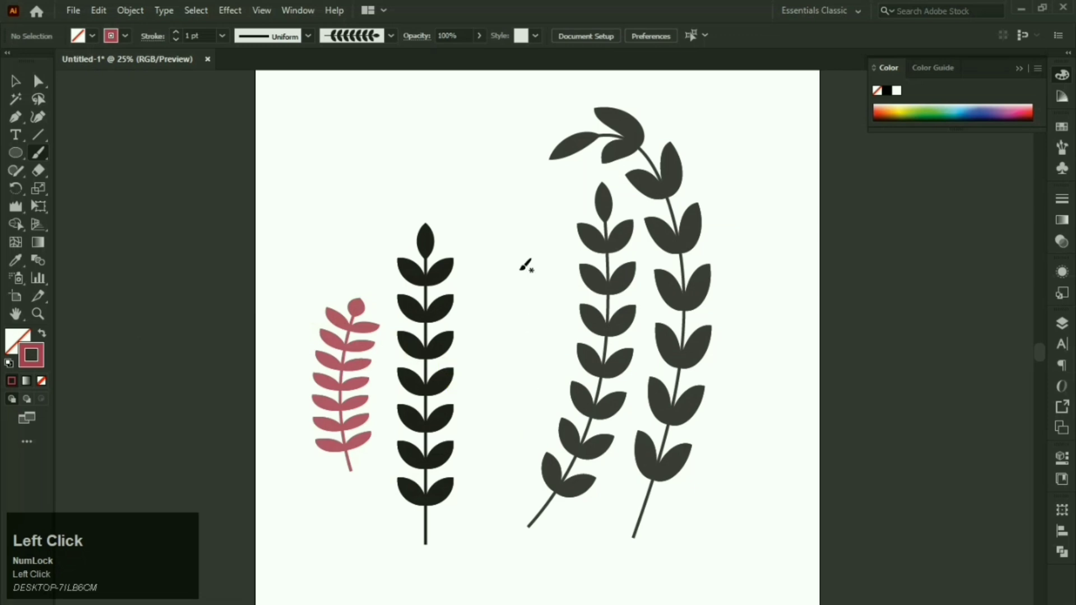
{"action": "left_click_drag", "start_coordinate": [507, 336], "coordinate": [483, 173]}
{"action": "left_click", "coordinate": [12, 80]}
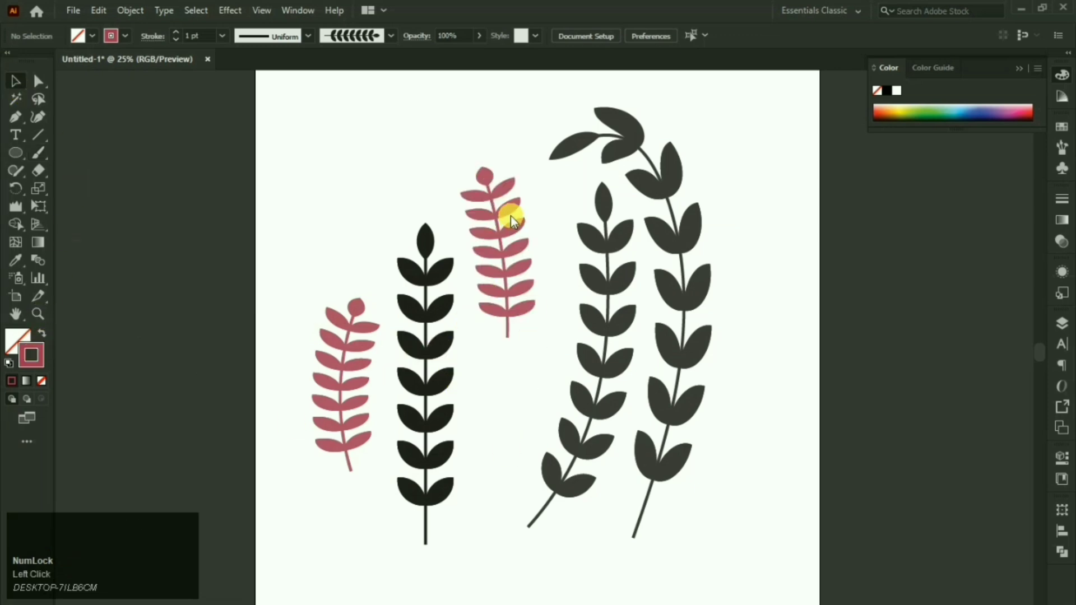
{"action": "left_click", "coordinate": [1058, 146]}
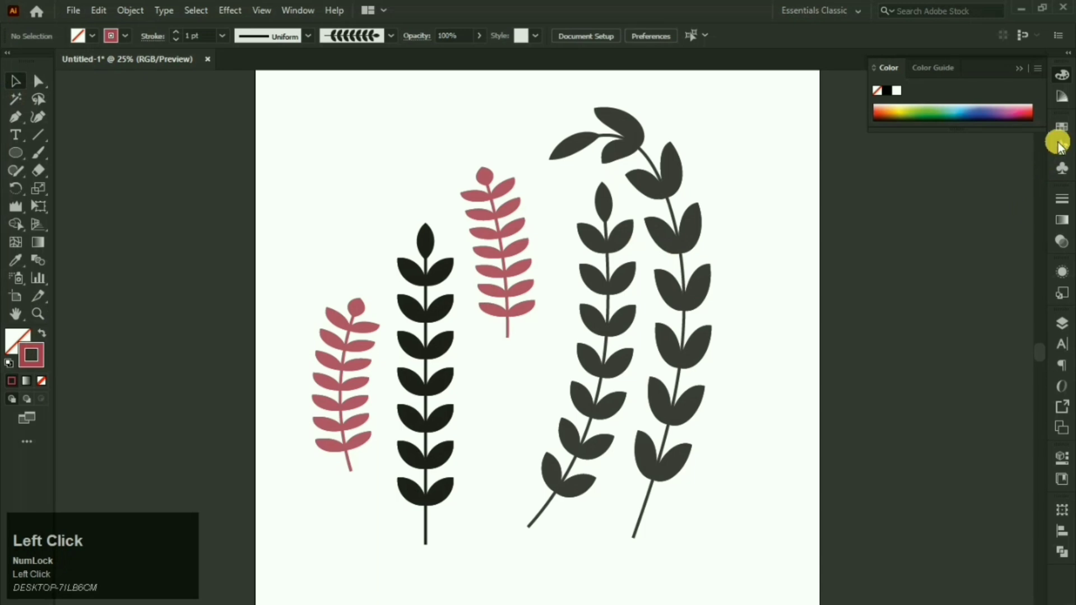
Step: Reduce Art Brush 2's width to about 51% with Preview on and confirm
{"action": "left_click", "coordinate": [1059, 147]}
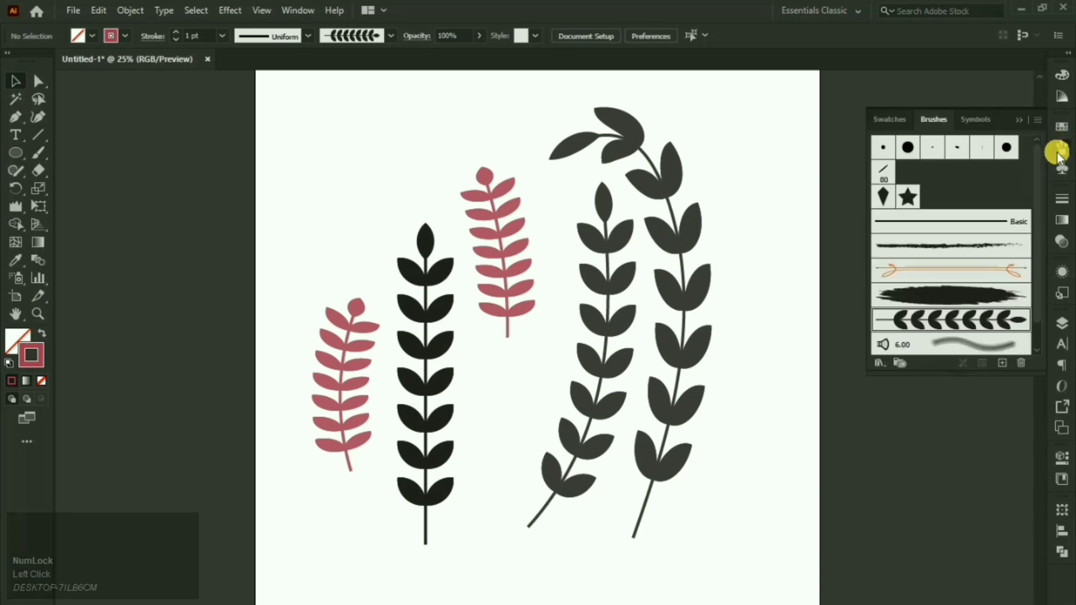
{"action": "double_click", "coordinate": [993, 322]}
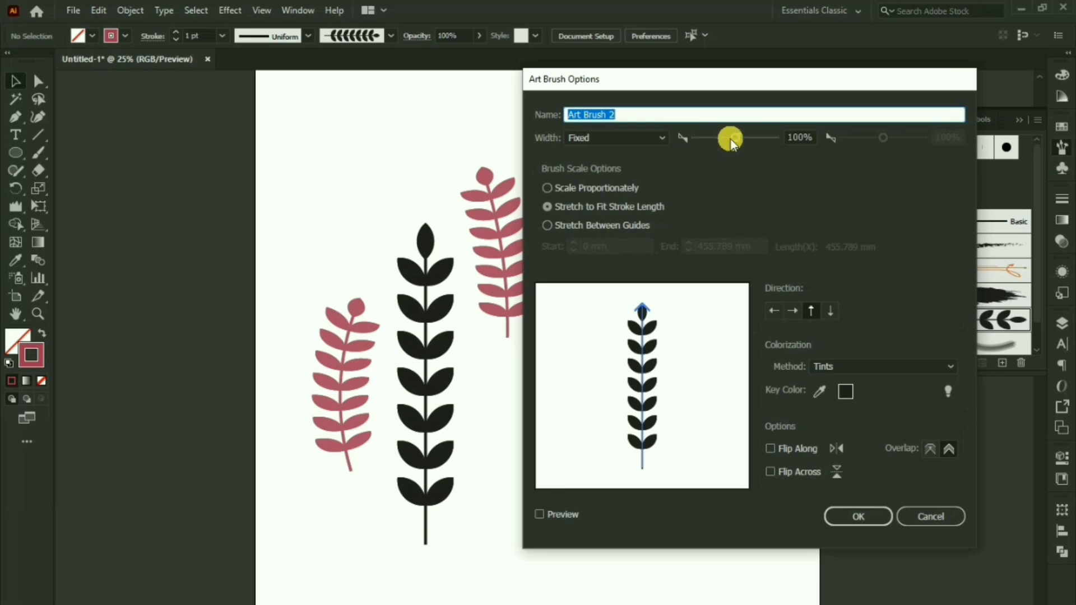
{"action": "left_click_drag", "start_coordinate": [733, 138], "coordinate": [720, 139]}
{"action": "left_click", "coordinate": [566, 516]}
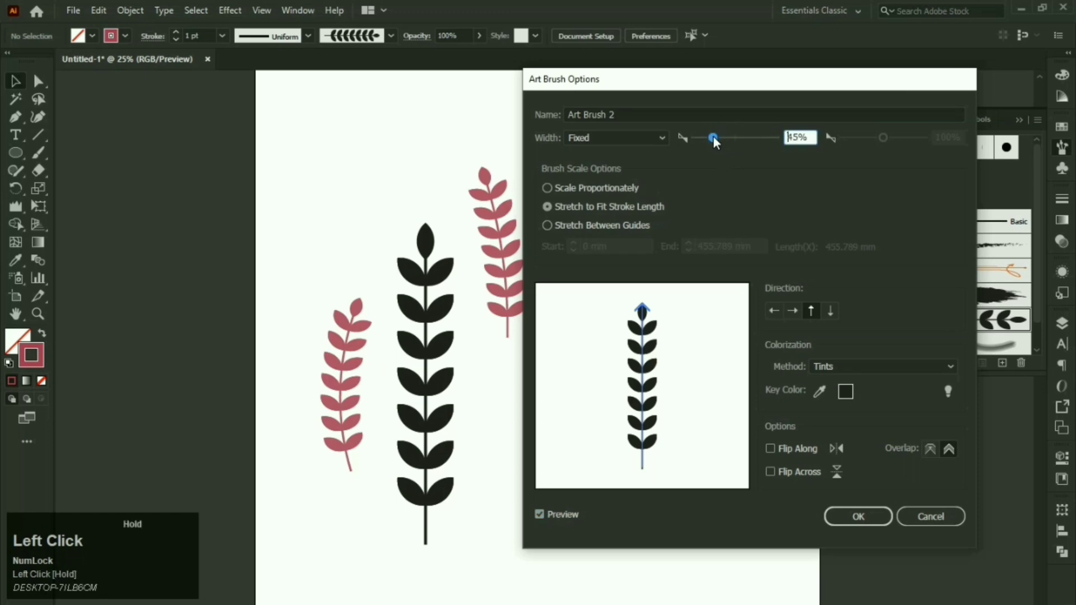
{"action": "mouse_move", "coordinate": [707, 76]}
{"action": "left_mouse_down"}
{"action": "mouse_move", "coordinate": [863, 176]}
{"action": "mouse_move", "coordinate": [852, 128]}
{"action": "mouse_move", "coordinate": [782, 105]}
{"action": "left_mouse_up"}
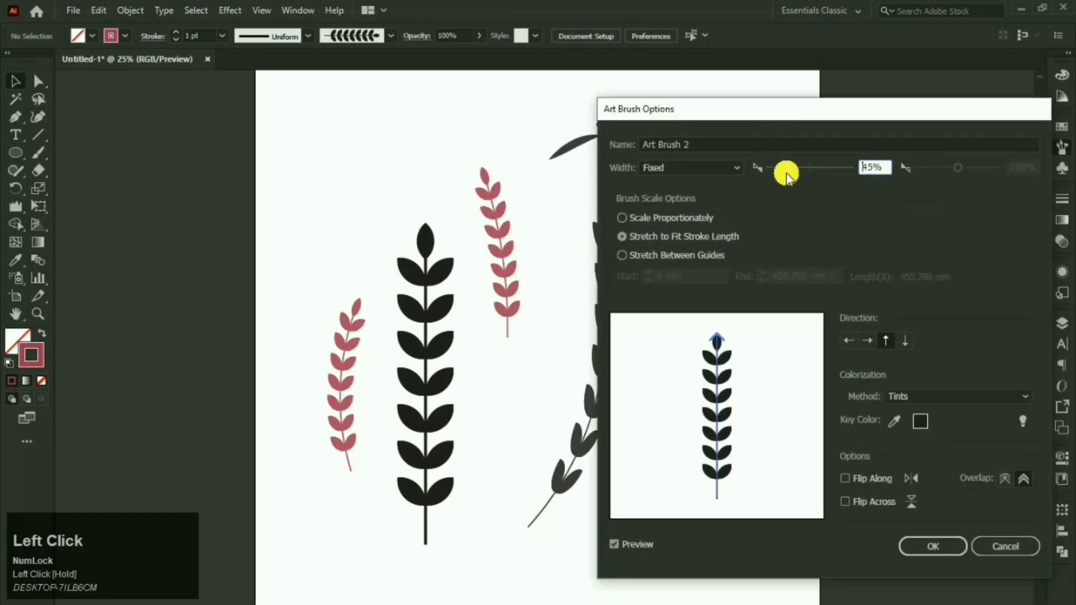
{"action": "left_click_drag", "start_coordinate": [794, 163], "coordinate": [788, 166]}
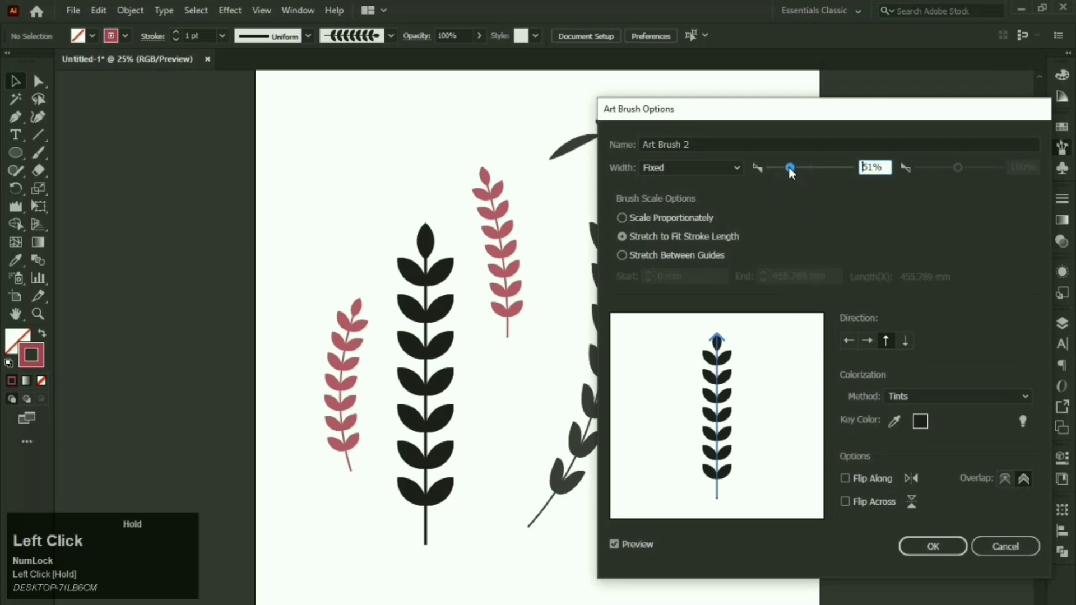
{"action": "left_click", "coordinate": [910, 544]}
Step: Apply the new width to existing strokes and paint two green sprigs on the right
{"action": "left_click", "coordinate": [808, 364]}
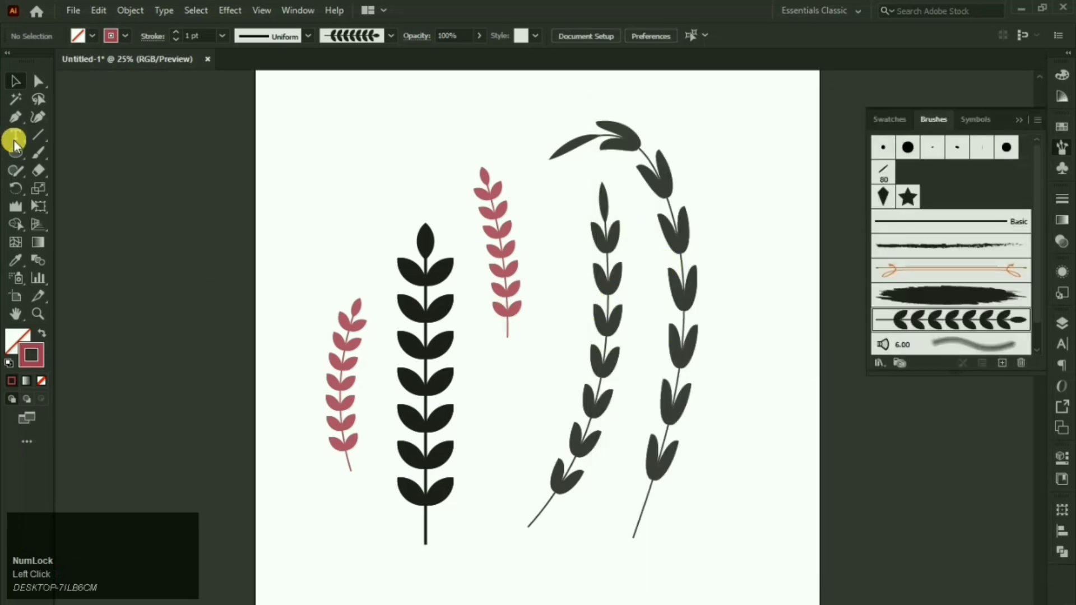
{"action": "left_click", "coordinate": [37, 153]}
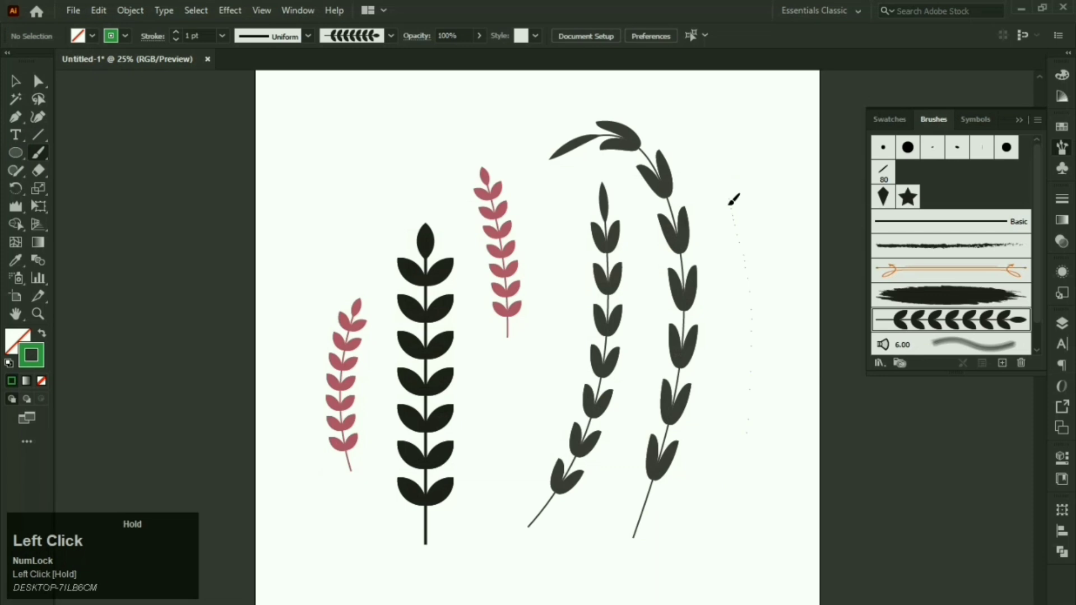
{"action": "left_click_drag", "start_coordinate": [732, 199], "coordinate": [729, 208]}
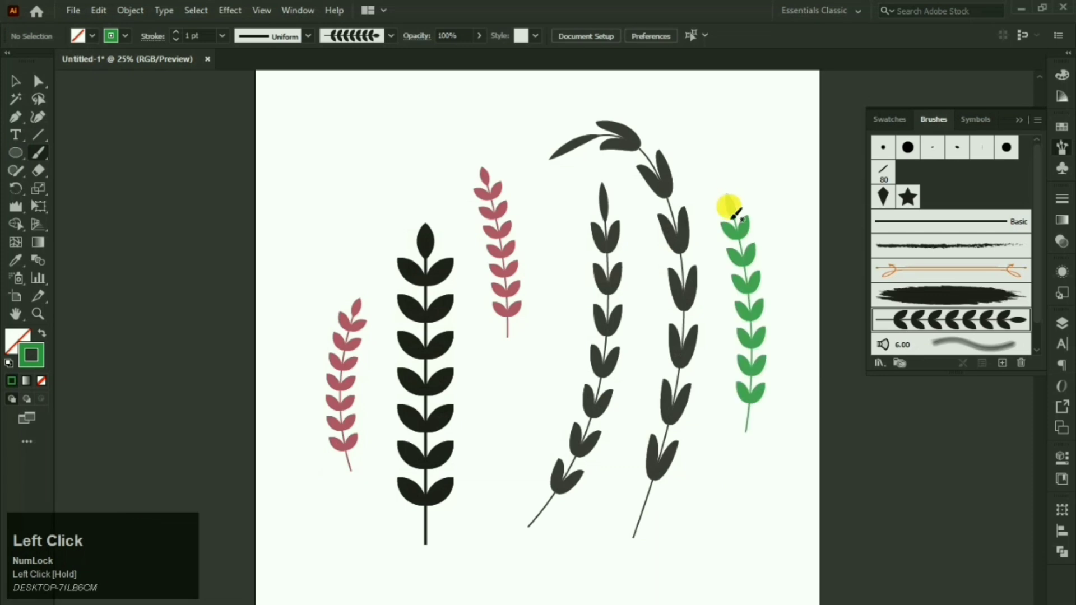
{"action": "left_click_drag", "start_coordinate": [670, 539], "coordinate": [742, 432]}
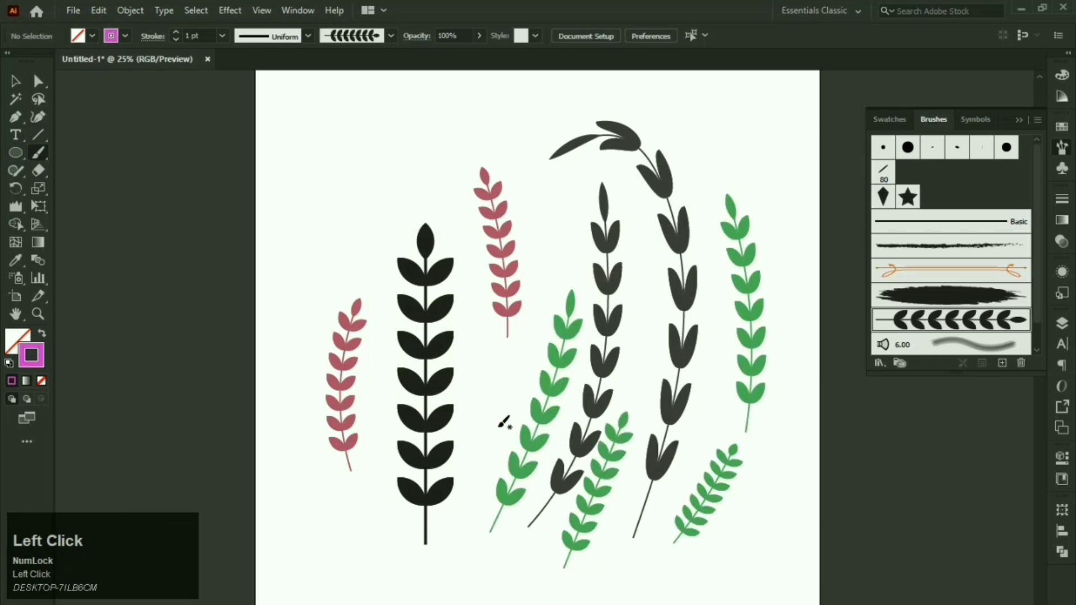
Step: Paint magenta sprigs at the upper left, lower left, bottom and right side
{"action": "left_click_drag", "start_coordinate": [550, 241], "coordinate": [543, 235]}
{"action": "left_click_drag", "start_coordinate": [353, 298], "coordinate": [410, 179]}
{"action": "mouse_move", "coordinate": [328, 366]}
{"action": "left_mouse_down"}
{"action": "mouse_move", "coordinate": [316, 306]}
{"action": "mouse_move", "coordinate": [341, 225]}
{"action": "left_mouse_up"}
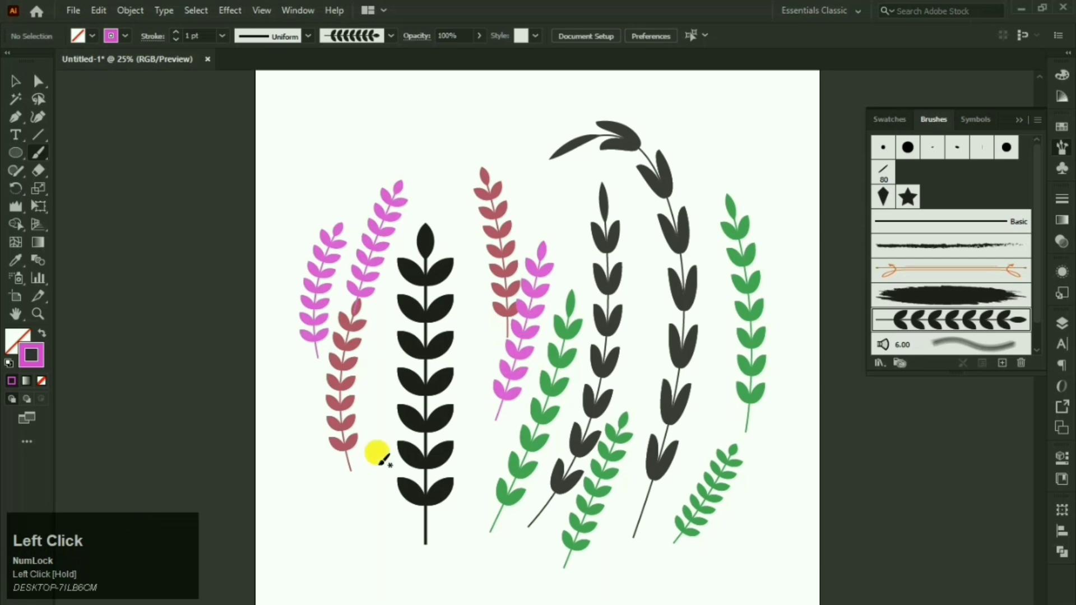
{"action": "left_click_drag", "start_coordinate": [353, 495], "coordinate": [384, 393]}
{"action": "mouse_move", "coordinate": [383, 585]}
{"action": "left_mouse_down"}
{"action": "mouse_move", "coordinate": [464, 522]}
{"action": "mouse_move", "coordinate": [481, 420]}
{"action": "left_mouse_up"}
{"action": "mouse_move", "coordinate": [591, 571]}
{"action": "left_mouse_down"}
{"action": "mouse_move", "coordinate": [695, 451]}
{"action": "mouse_move", "coordinate": [697, 385]}
{"action": "left_mouse_up"}
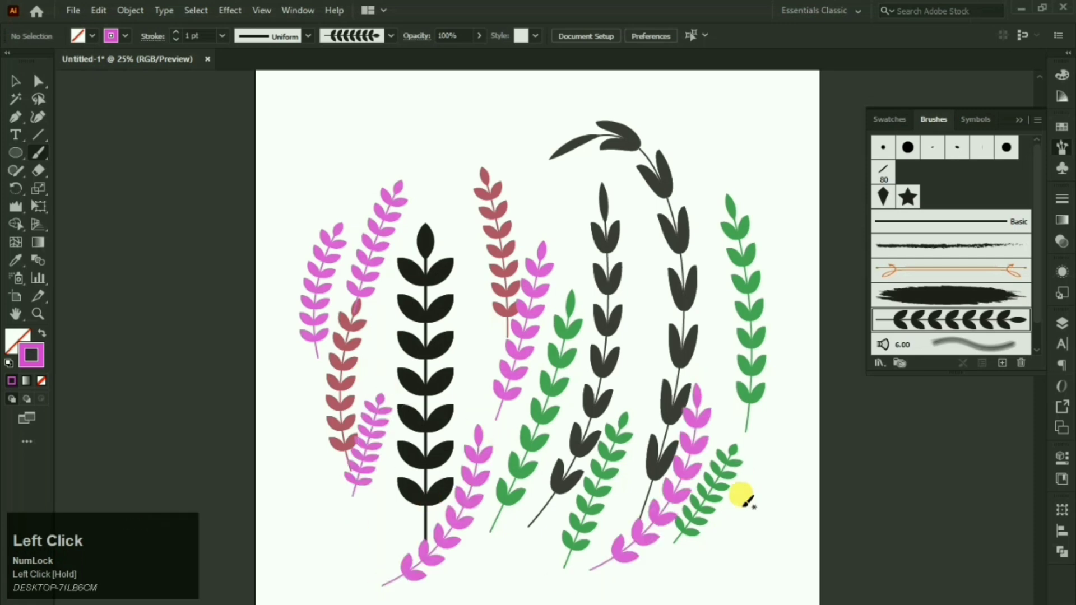
{"action": "mouse_move", "coordinate": [743, 511]}
{"action": "left_mouse_down"}
{"action": "mouse_move", "coordinate": [752, 229]}
{"action": "mouse_move", "coordinate": [781, 180]}
{"action": "mouse_move", "coordinate": [683, 100]}
{"action": "left_mouse_up"}
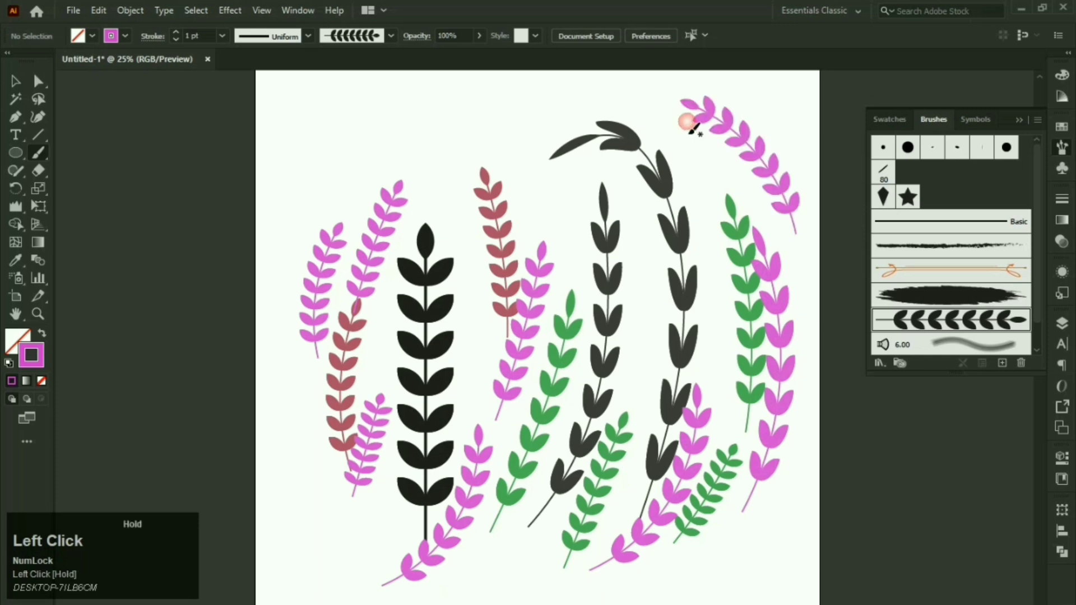
Step: Add more magenta sprigs across the top centre and top left
{"action": "mouse_move", "coordinate": [649, 348]}
{"action": "left_mouse_down"}
{"action": "mouse_move", "coordinate": [643, 306]}
{"action": "mouse_move", "coordinate": [712, 175]}
{"action": "left_mouse_up"}
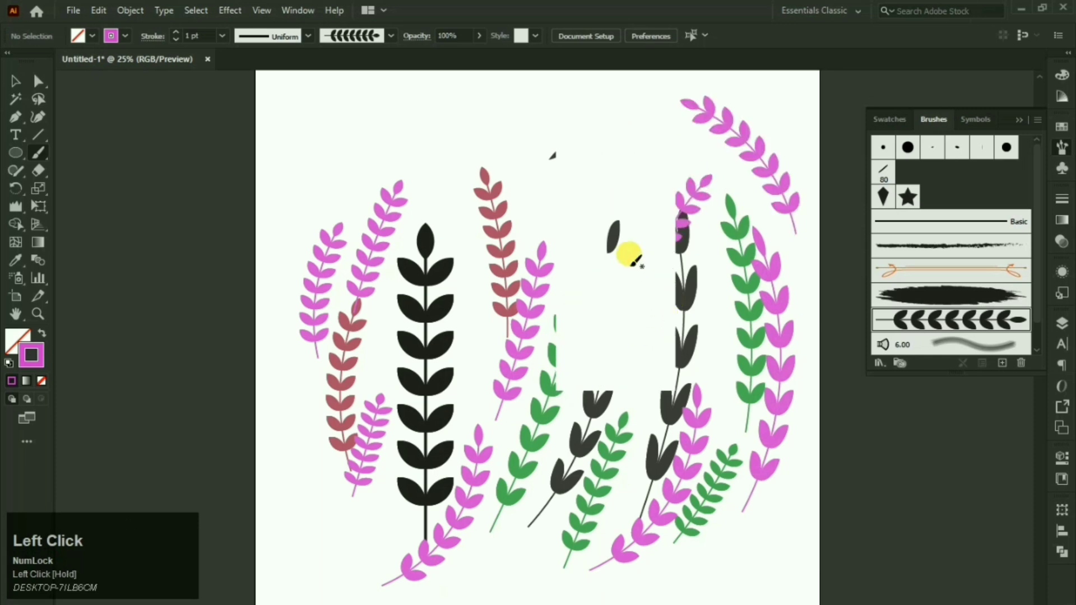
{"action": "left_click_drag", "start_coordinate": [618, 235], "coordinate": [541, 146]}
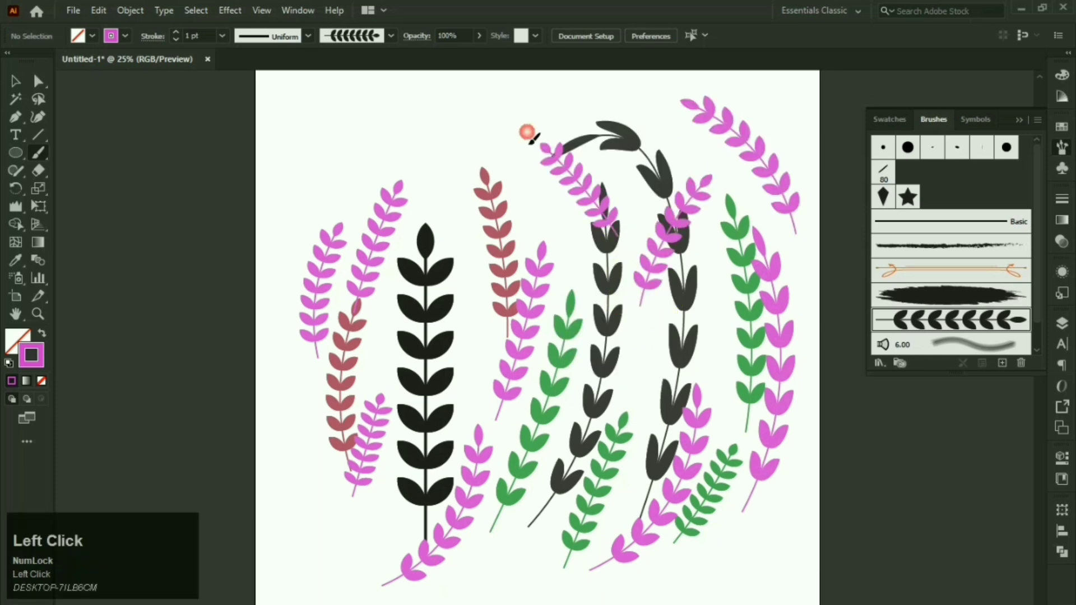
{"action": "mouse_move", "coordinate": [541, 199]}
{"action": "left_mouse_down"}
{"action": "mouse_move", "coordinate": [516, 160]}
{"action": "mouse_move", "coordinate": [466, 116]}
{"action": "left_mouse_up"}
{"action": "mouse_move", "coordinate": [463, 219]}
{"action": "left_mouse_down"}
{"action": "mouse_move", "coordinate": [442, 175]}
{"action": "mouse_move", "coordinate": [386, 118]}
{"action": "left_mouse_up"}
{"action": "left_click_drag", "start_coordinate": [303, 182], "coordinate": [355, 108]}
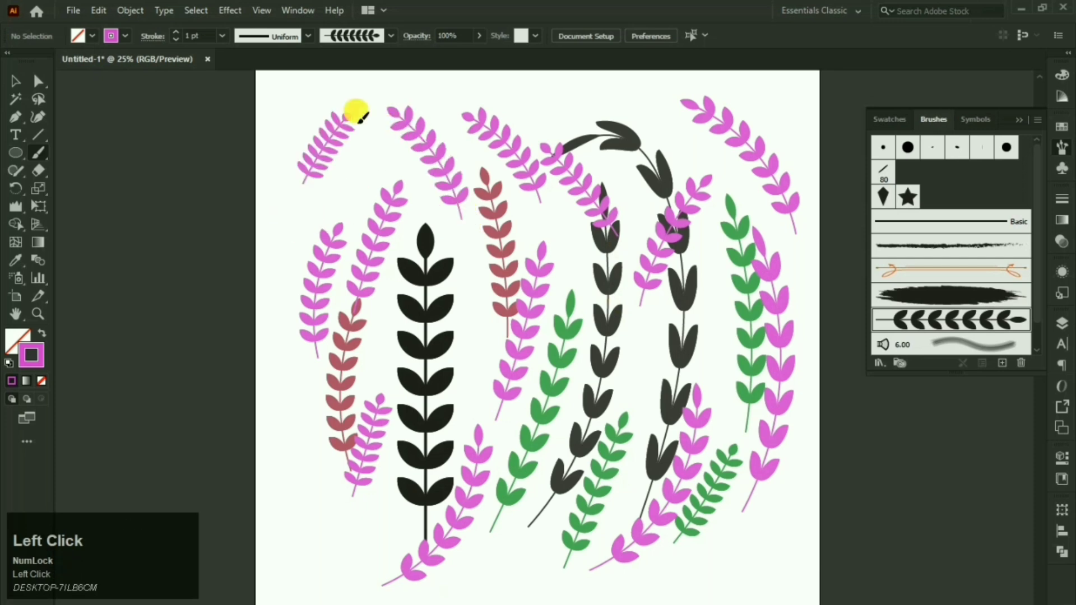
{"action": "mouse_move", "coordinate": [285, 300]}
{"action": "left_mouse_down"}
{"action": "mouse_move", "coordinate": [302, 258]}
{"action": "mouse_move", "coordinate": [381, 163]}
{"action": "left_mouse_up"}
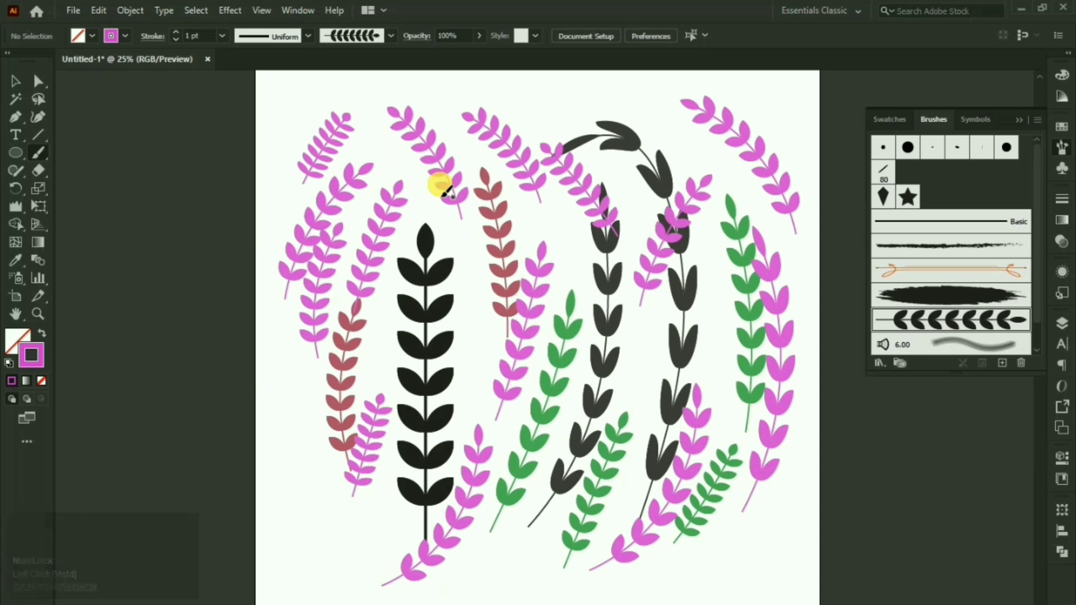
{"action": "left_click", "coordinate": [14, 84]}
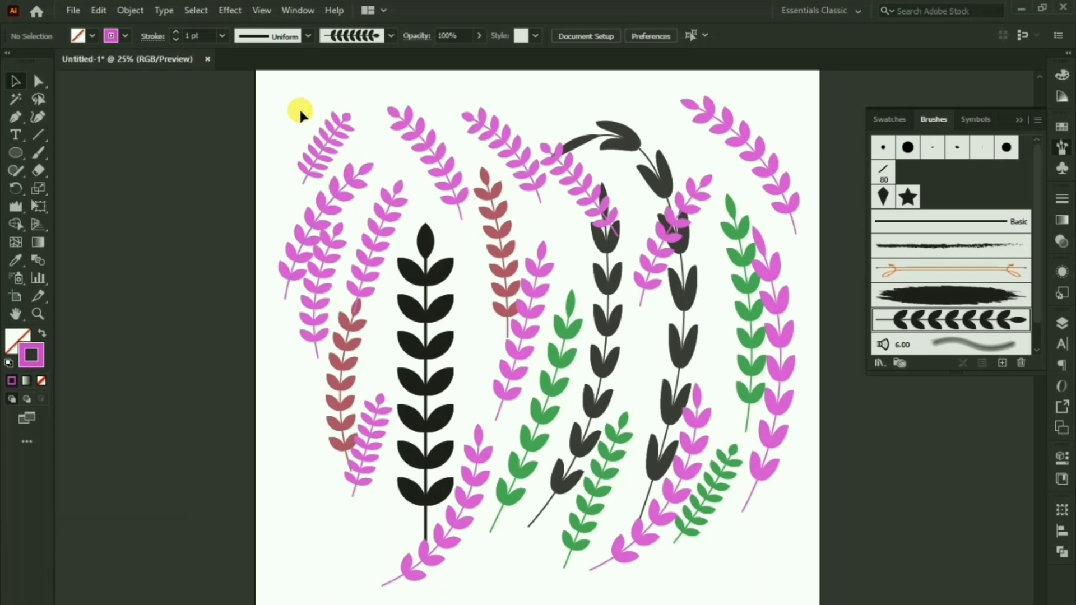
Step: Marquee-select all the sprig artwork and delete it
{"action": "left_click_drag", "start_coordinate": [300, 111], "coordinate": [779, 538]}
{"action": "key", "text": "Delete"}
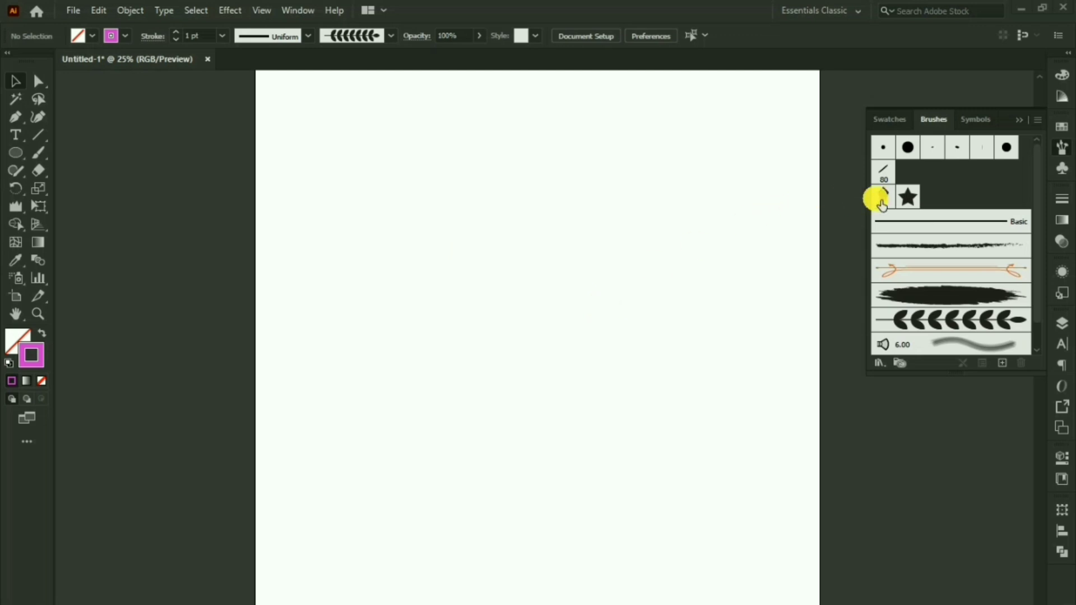
{"action": "right_click", "coordinate": [11, 162]}
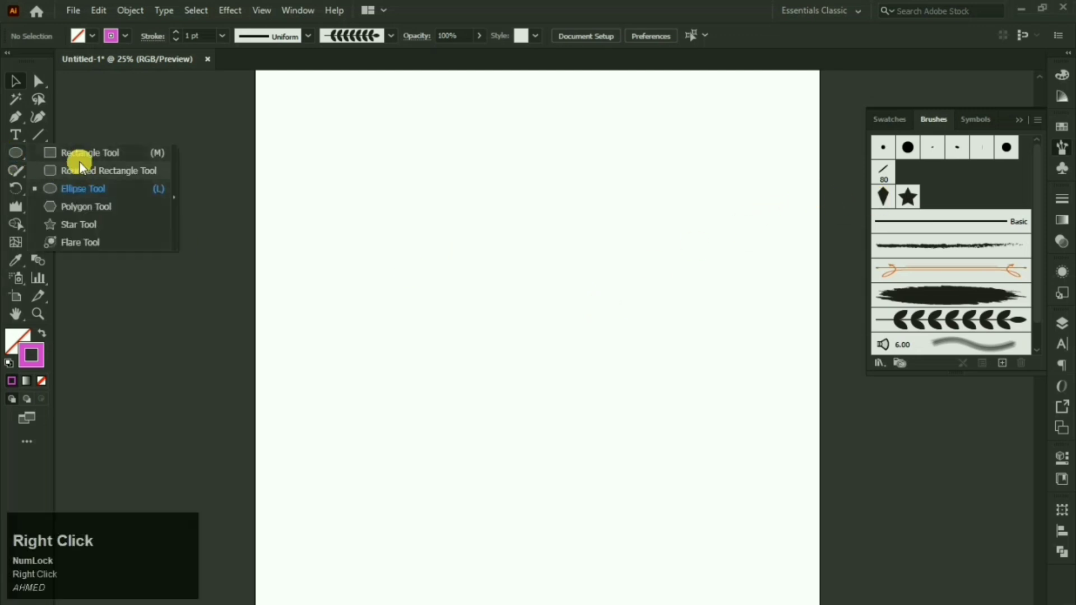
{"action": "left_click", "coordinate": [79, 159]}
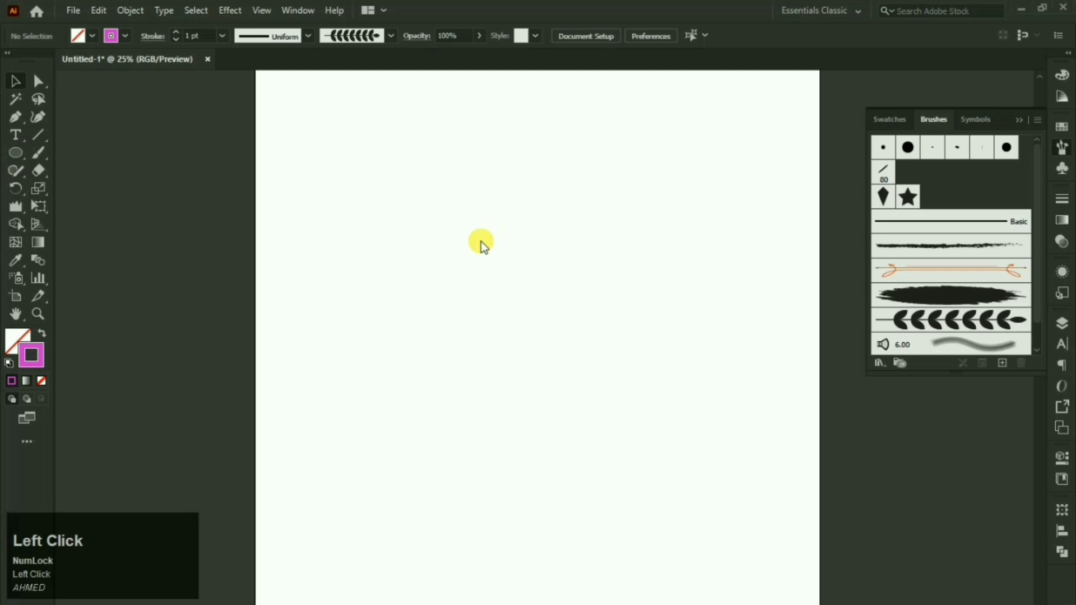
Step: Draw a square and rotate it 45° into a diamond
{"action": "key", "text": "m"}
{"action": "left_click_drag", "start_coordinate": [473, 248], "coordinate": [535, 326]}
{"action": "left_click", "coordinate": [17, 81]}
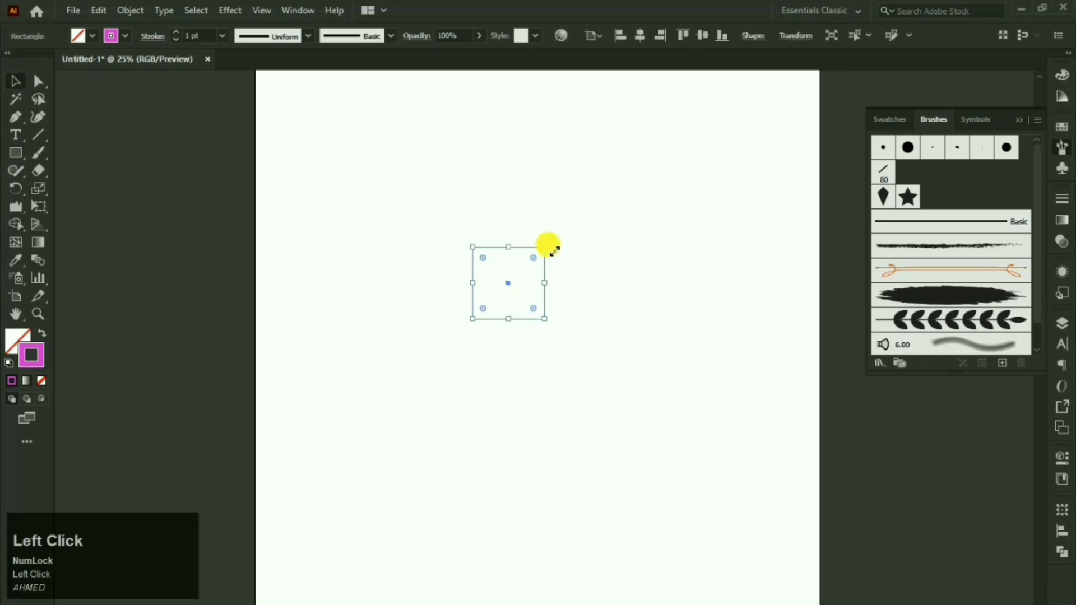
{"action": "left_click_drag", "start_coordinate": [560, 248], "coordinate": [9, 392]}
Step: Make the diamond solid black with no outline
{"action": "left_click", "coordinate": [9, 363]}
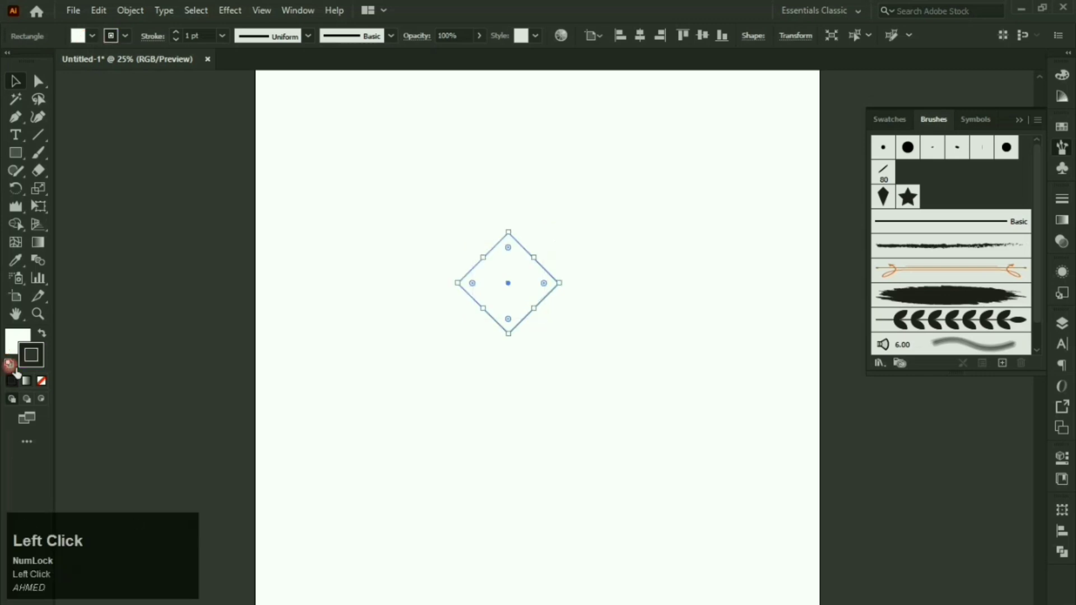
{"action": "left_click", "coordinate": [11, 381]}
{"action": "left_click", "coordinate": [41, 381]}
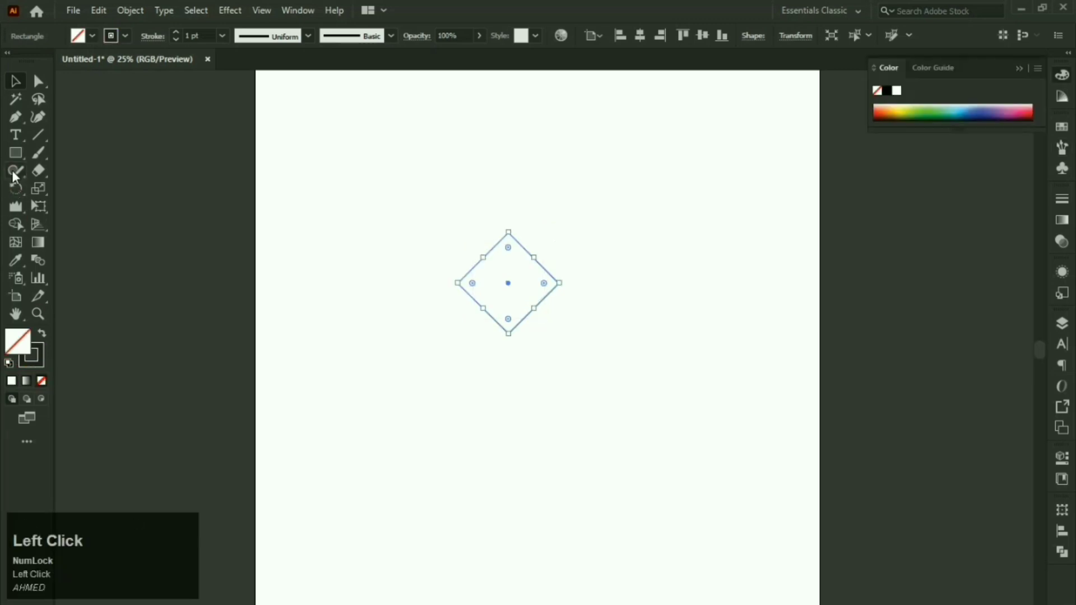
{"action": "left_click", "coordinate": [42, 332]}
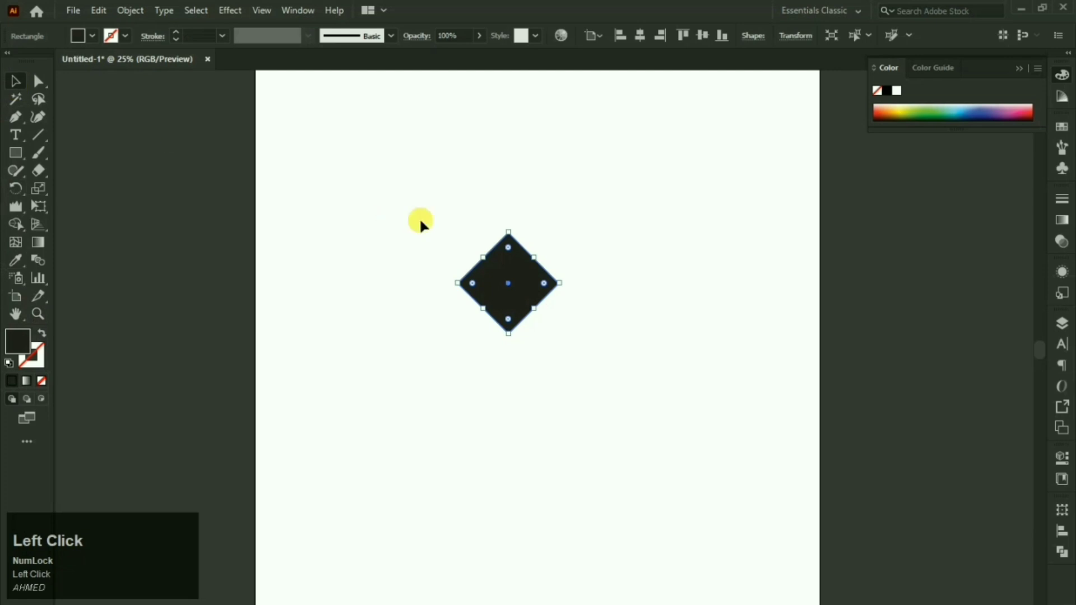
Step: Drag the diamond's top anchor point upward to form a kite
{"action": "left_click", "coordinate": [41, 84]}
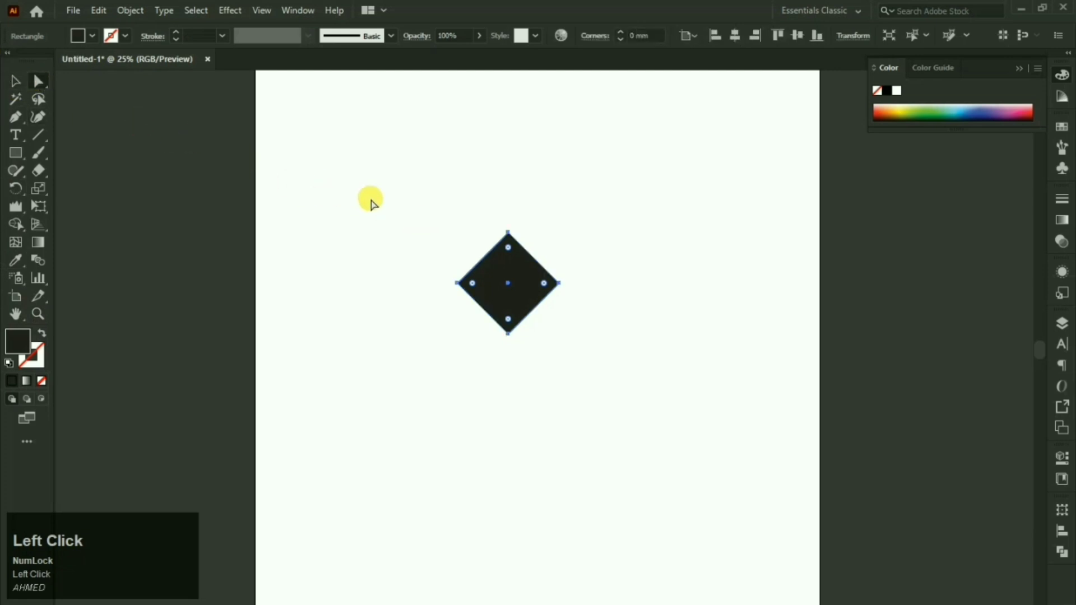
{"action": "left_click_drag", "start_coordinate": [393, 206], "coordinate": [548, 210]}
{"action": "left_click", "coordinate": [438, 163]}
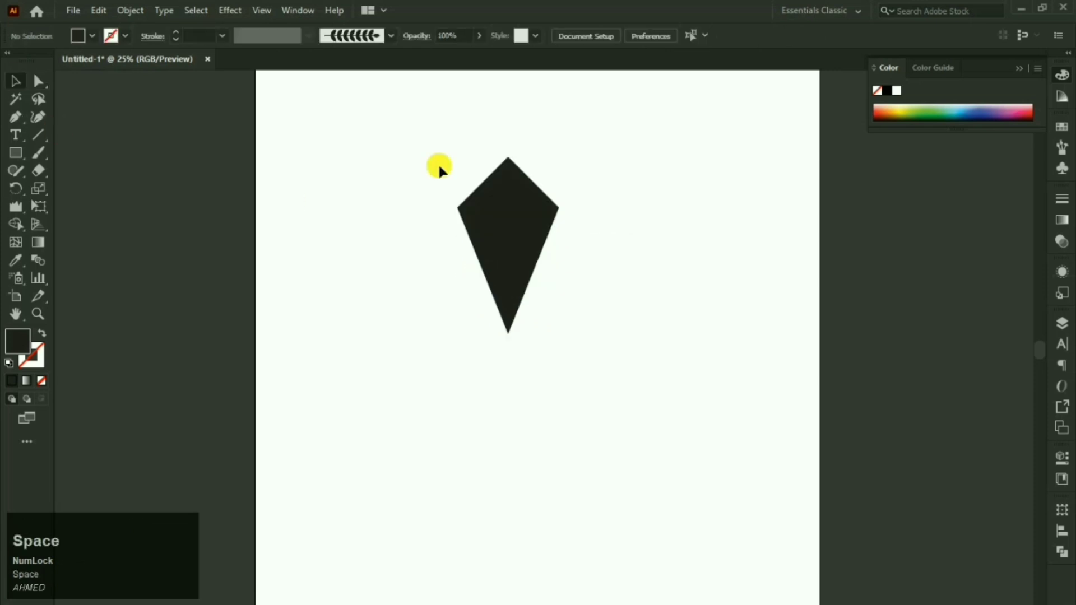
Step: Copy the kite and paste a copy exactly in front
{"action": "left_click", "coordinate": [526, 220]}
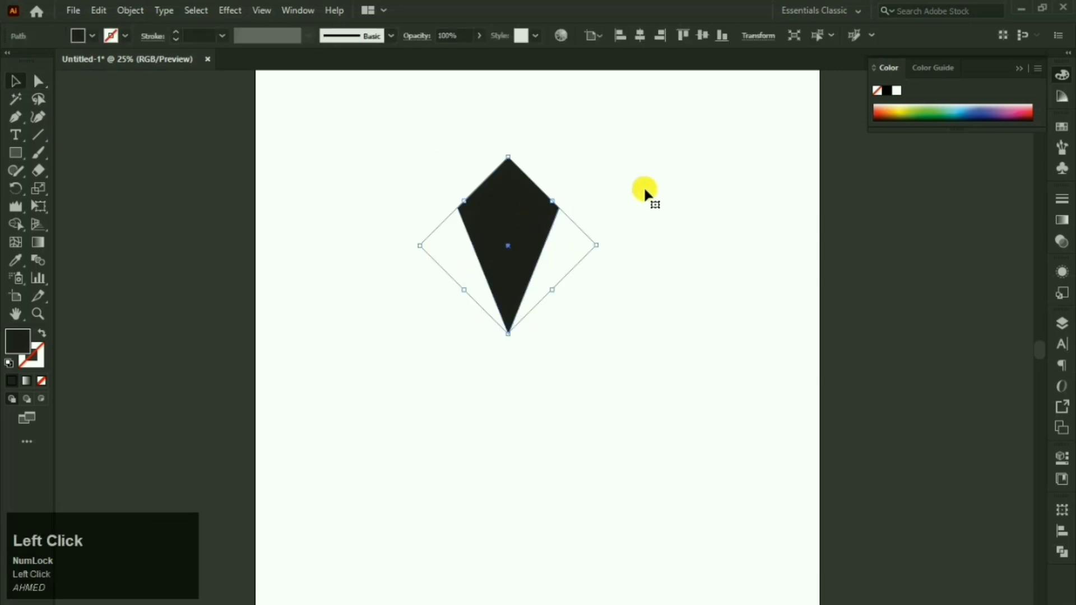
{"action": "key", "text": "ctrl"}
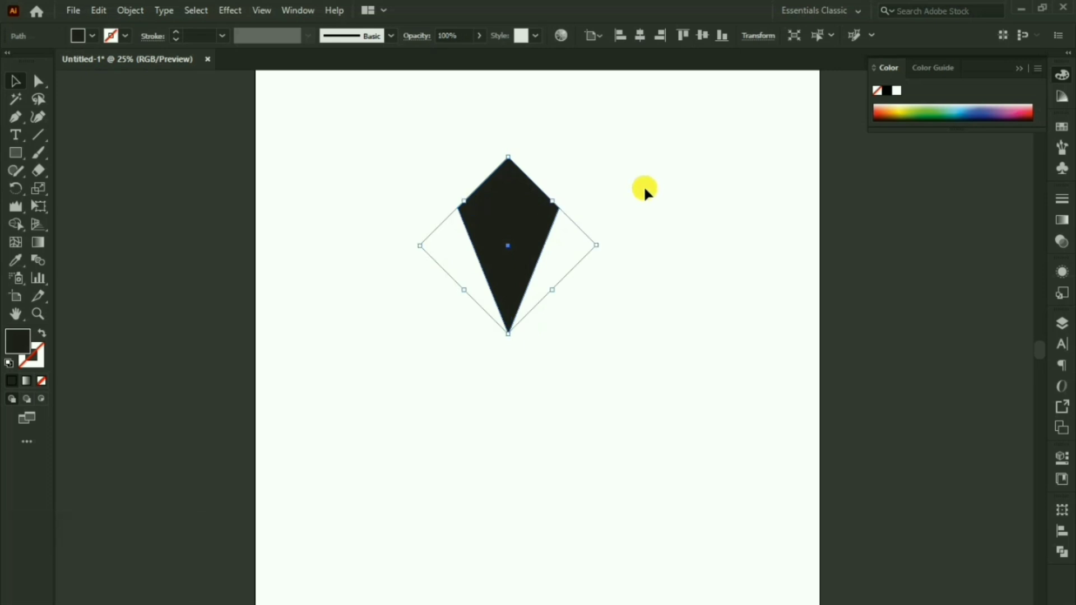
{"action": "key", "text": "ctrl+c"}
{"action": "key", "text": "ctrl+f"}
Step: Shrink the pasted copy and fill it white, leaving a black kite outline
{"action": "left_click_drag", "start_coordinate": [515, 159], "coordinate": [510, 191]}
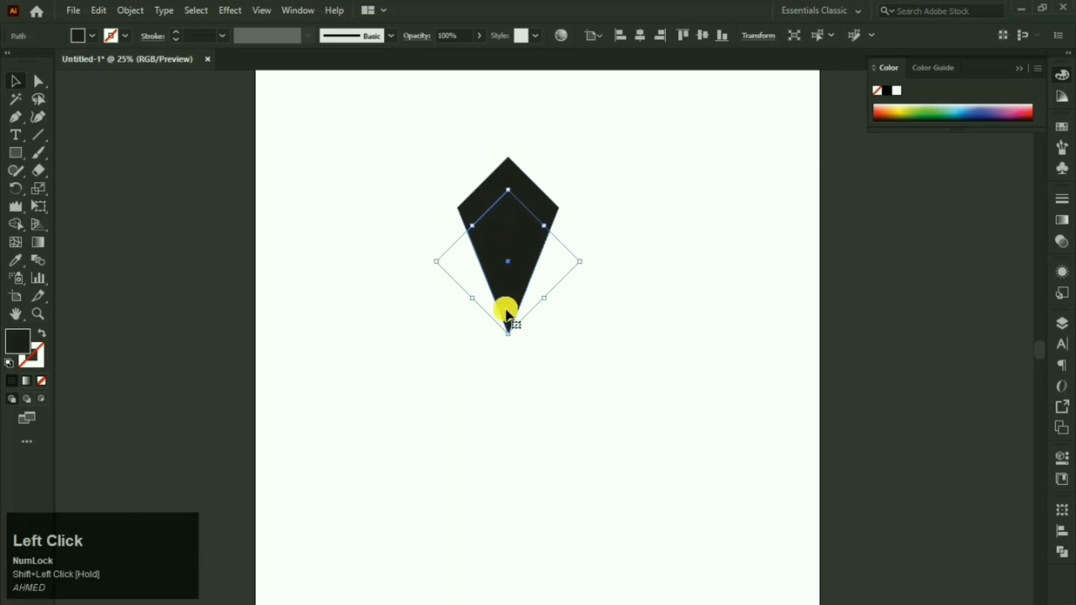
{"action": "left_click", "coordinate": [16, 260]}
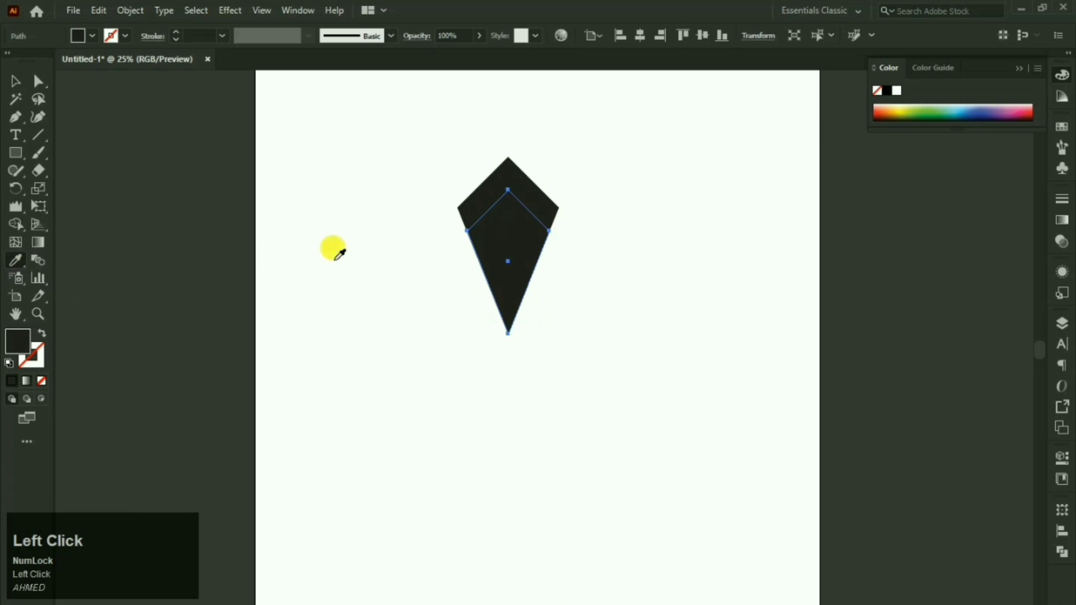
{"action": "left_click", "coordinate": [335, 259]}
{"action": "left_click", "coordinate": [14, 83]}
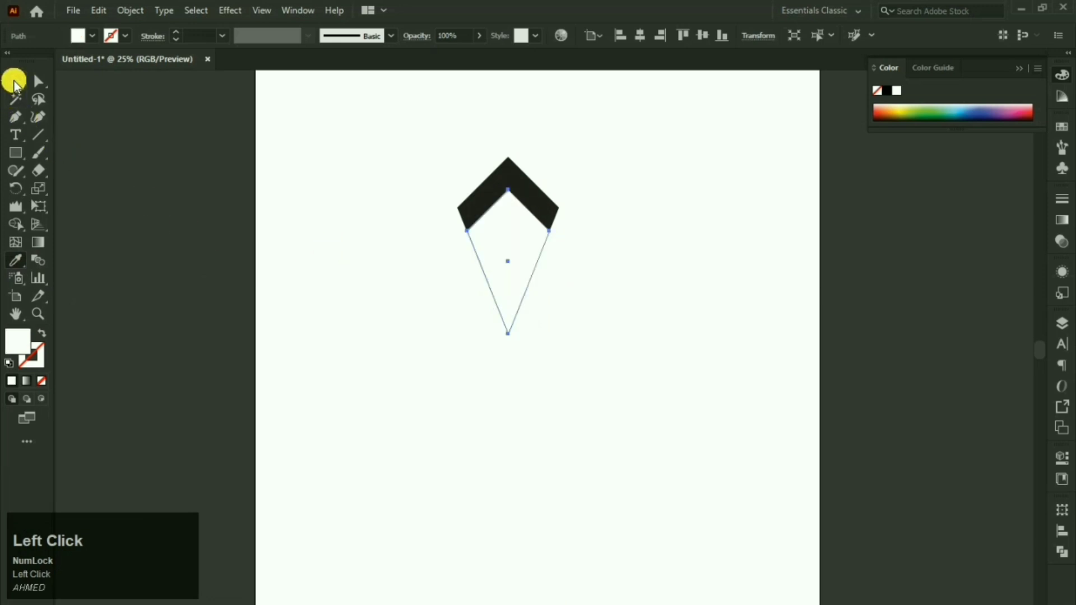
{"action": "left_click_drag", "start_coordinate": [497, 330], "coordinate": [508, 307]}
{"action": "left_click", "coordinate": [577, 325]}
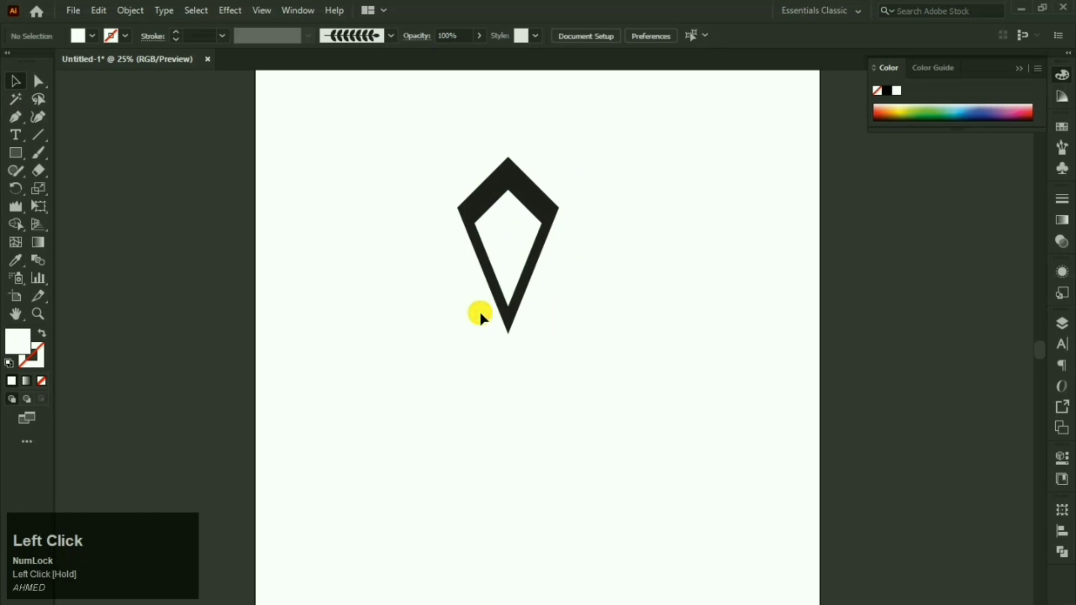
Step: Group both kite shapes, scale the group smaller, and reselect it
{"action": "left_click_drag", "start_coordinate": [671, 151], "coordinate": [488, 303]}
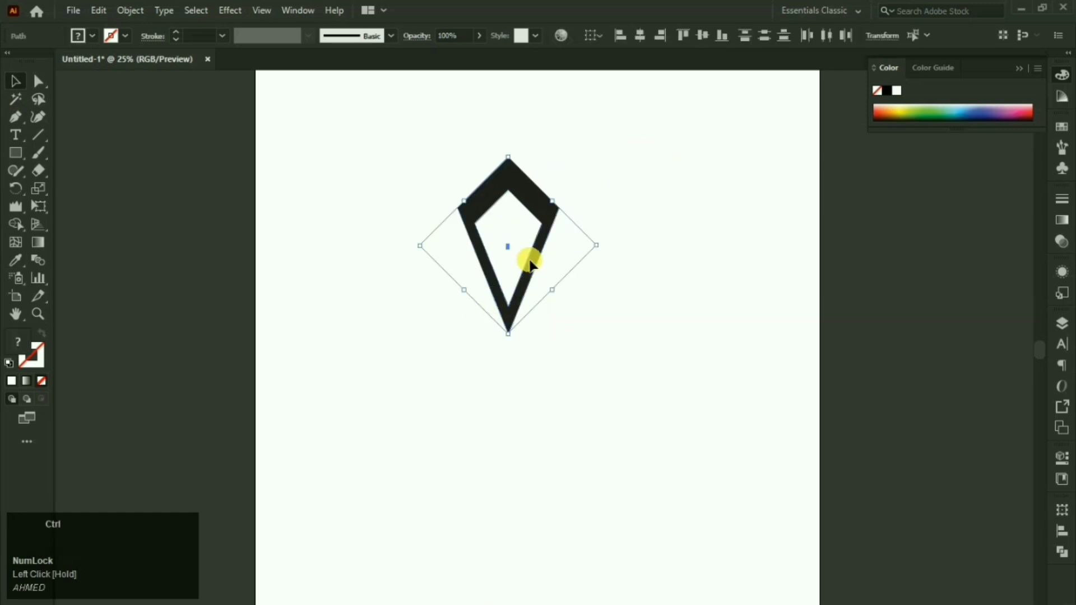
{"action": "key", "text": "ctrl+g"}
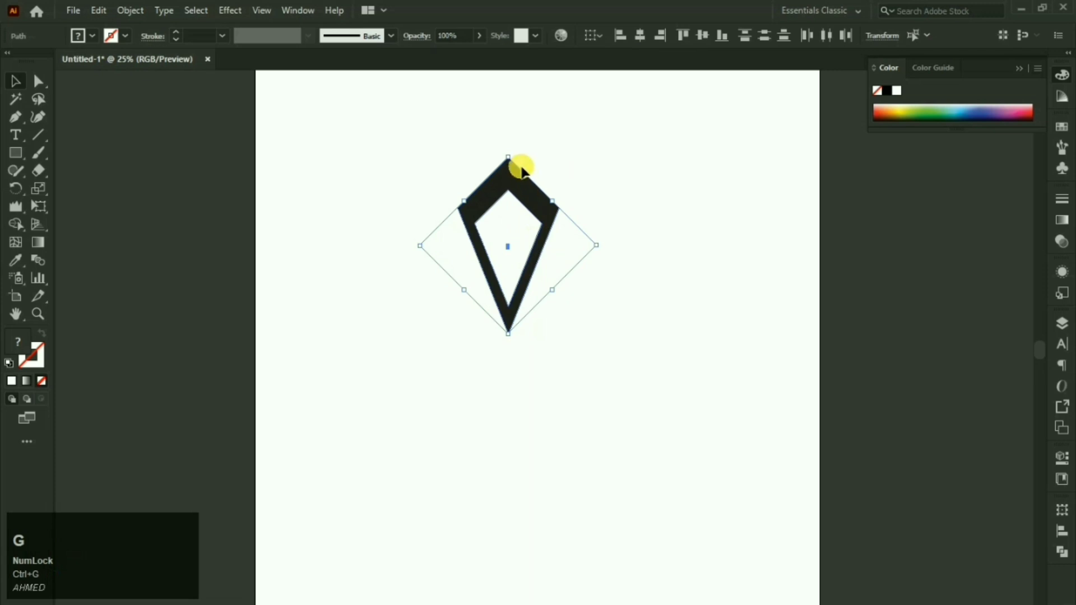
{"action": "left_click_drag", "start_coordinate": [510, 162], "coordinate": [519, 291]}
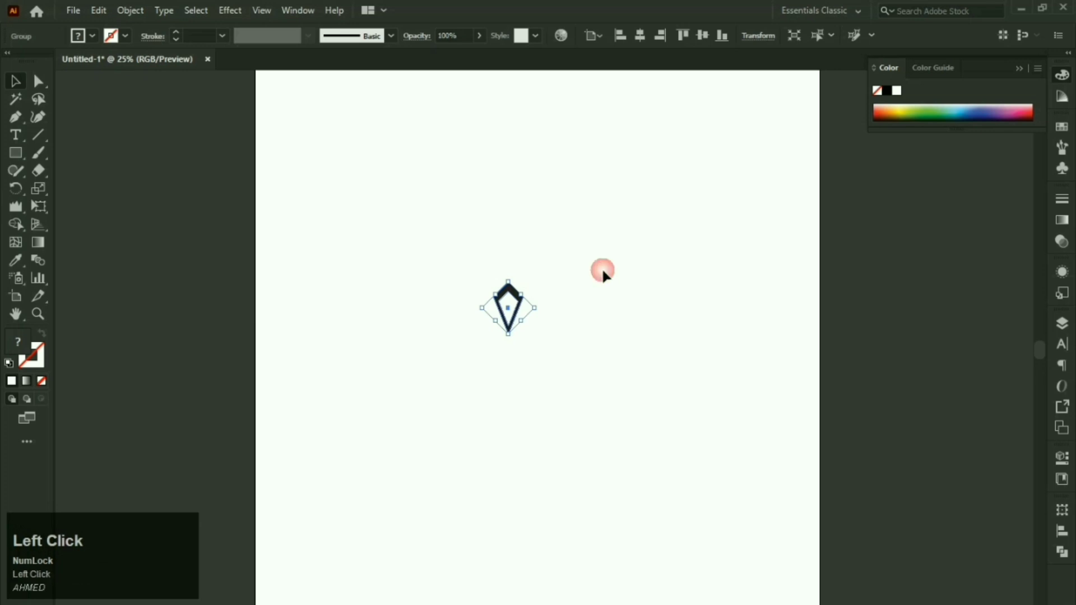
{"action": "left_click", "coordinate": [603, 271]}
{"action": "left_click_drag", "start_coordinate": [594, 260], "coordinate": [487, 367]}
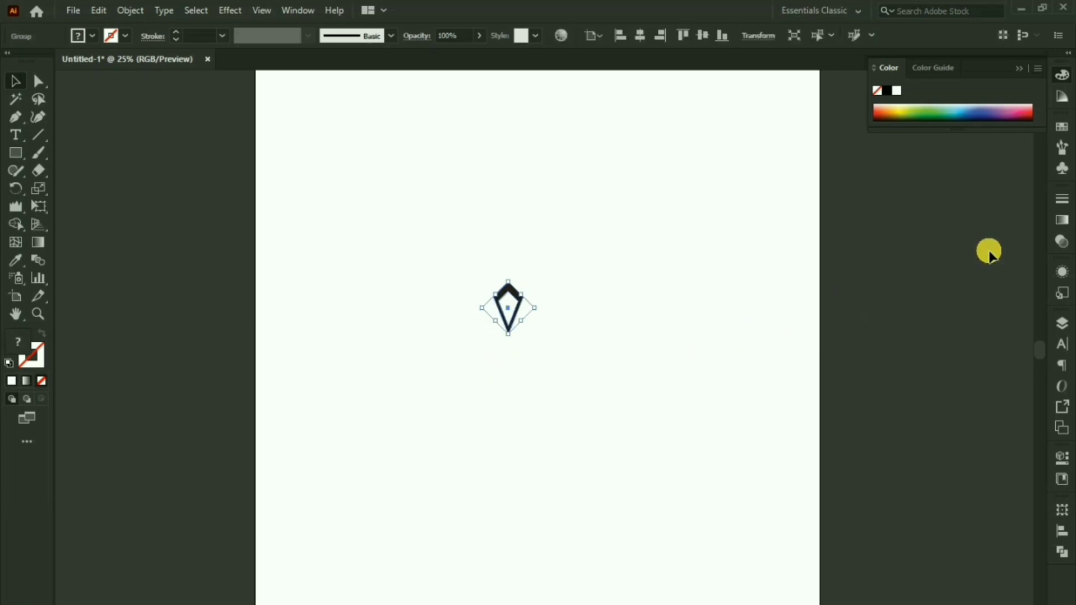
Step: Create a new Pattern Brush from the kite tile group in the Brushes panel
{"action": "left_click", "coordinate": [1063, 147]}
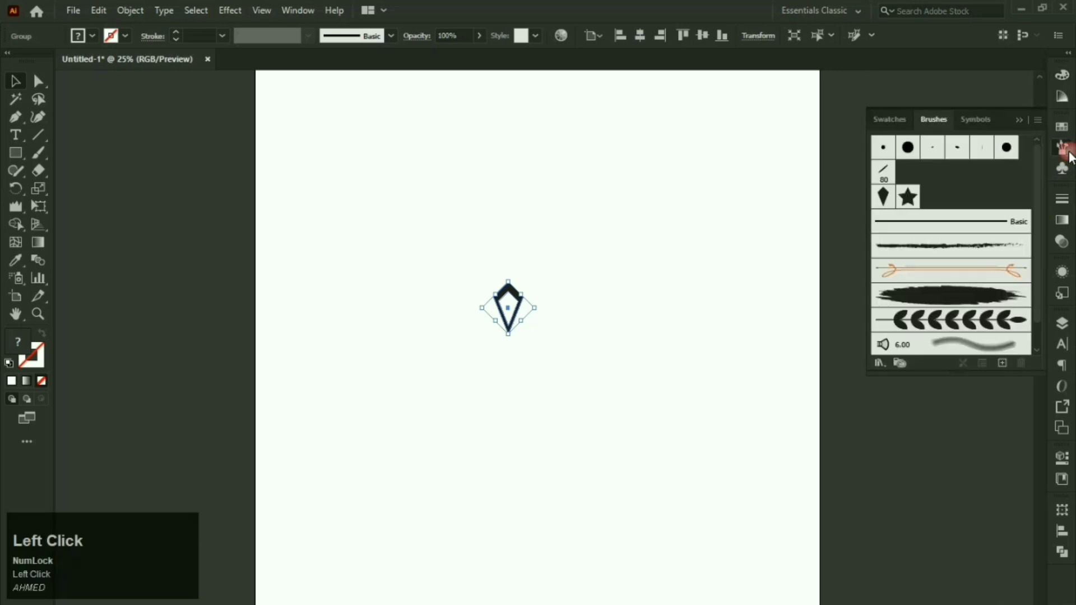
{"action": "left_click", "coordinate": [1002, 363]}
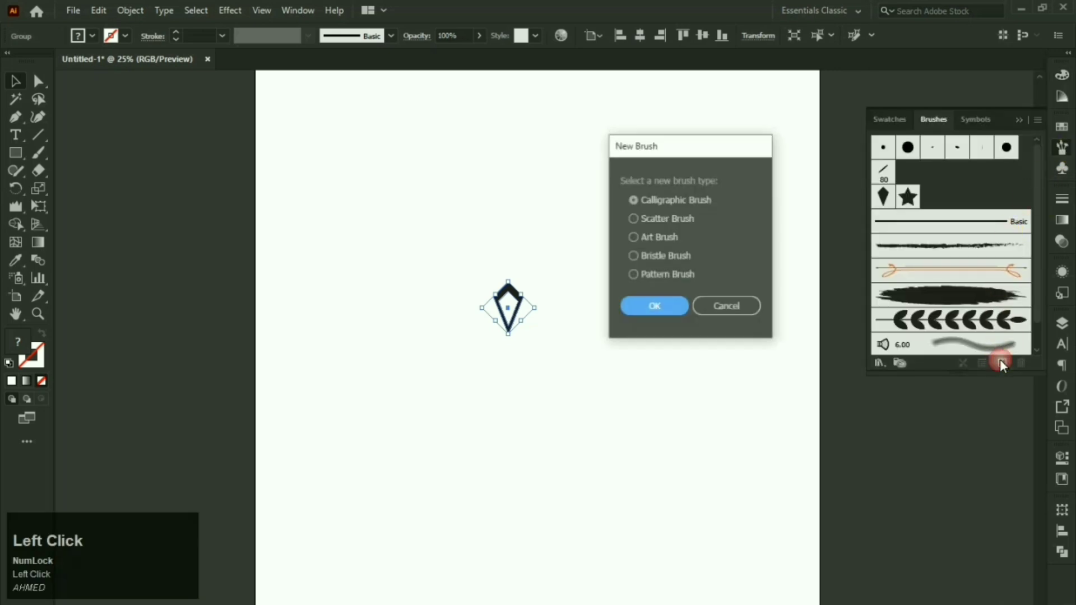
{"action": "left_click", "coordinate": [684, 280]}
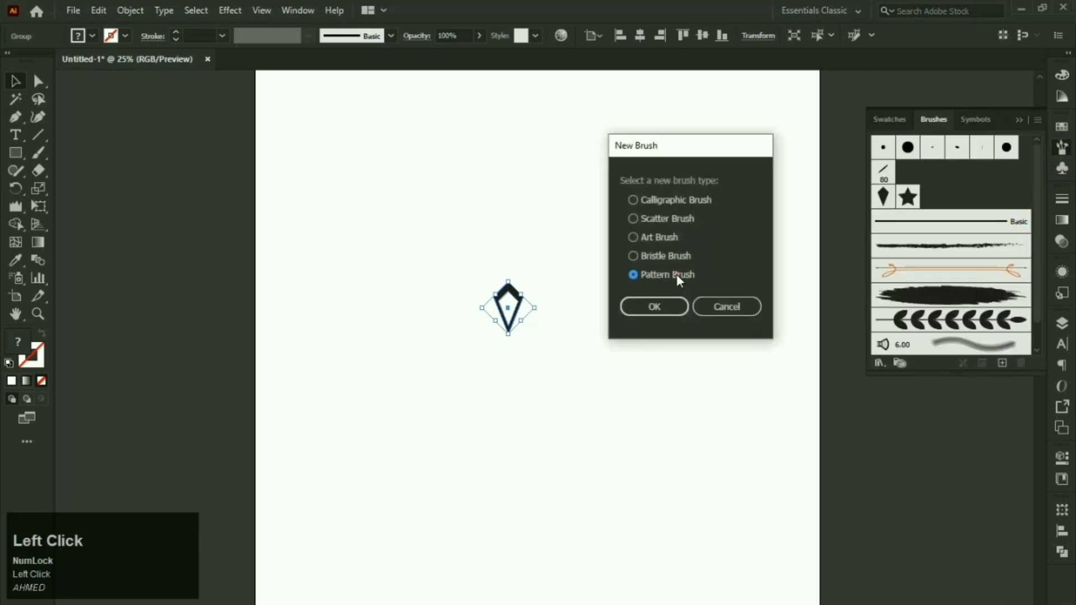
{"action": "left_click", "coordinate": [667, 305]}
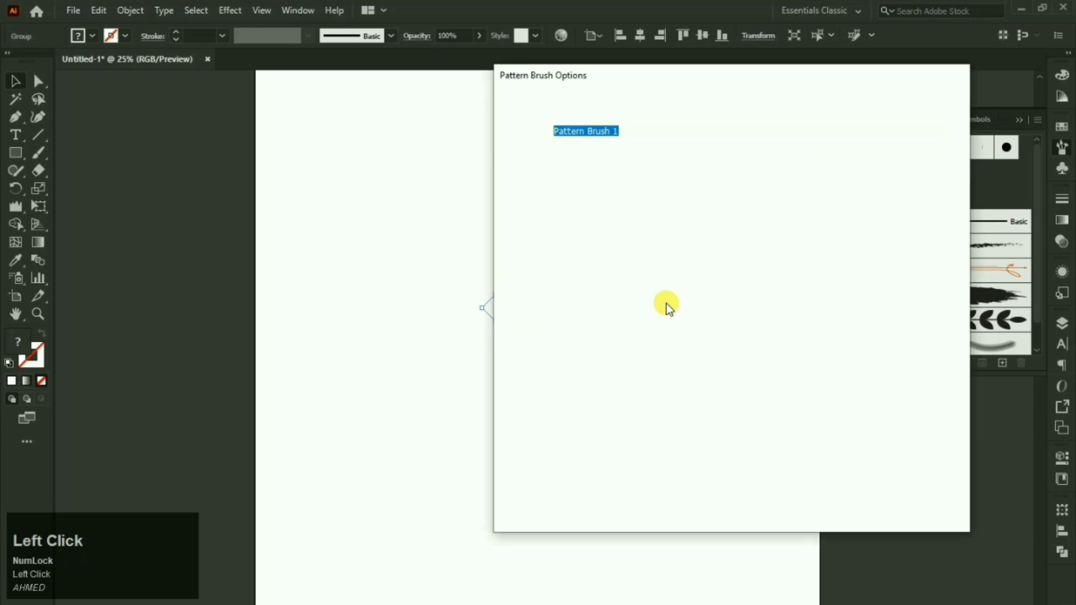
{"action": "left_click_drag", "start_coordinate": [667, 79], "coordinate": [776, 94]}
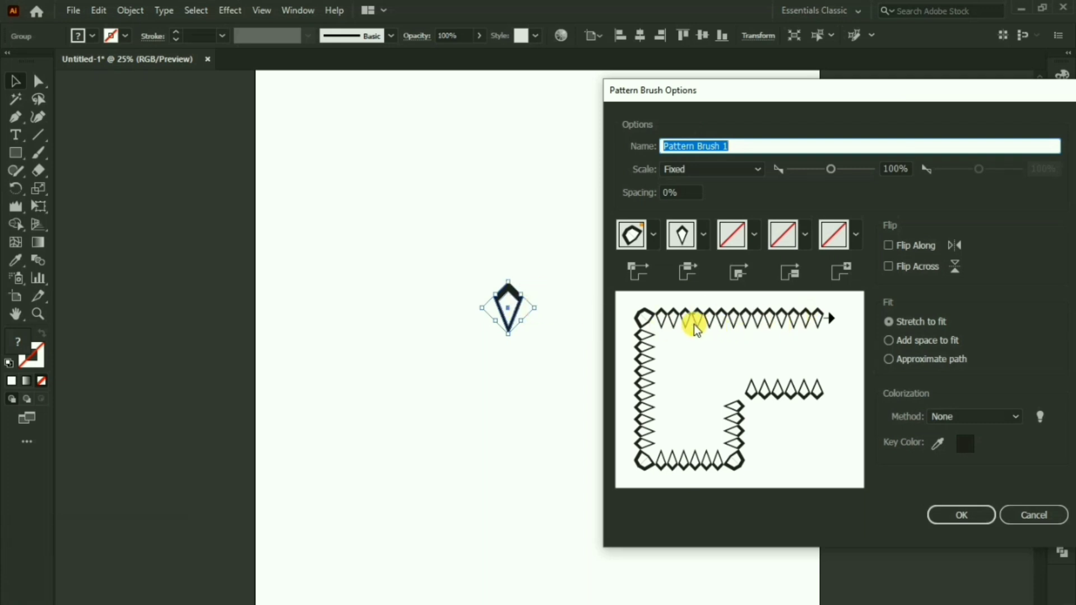
Step: Set the outer corner tile to Auto-Centered and the colorization method to Tints
{"action": "left_click", "coordinate": [649, 239]}
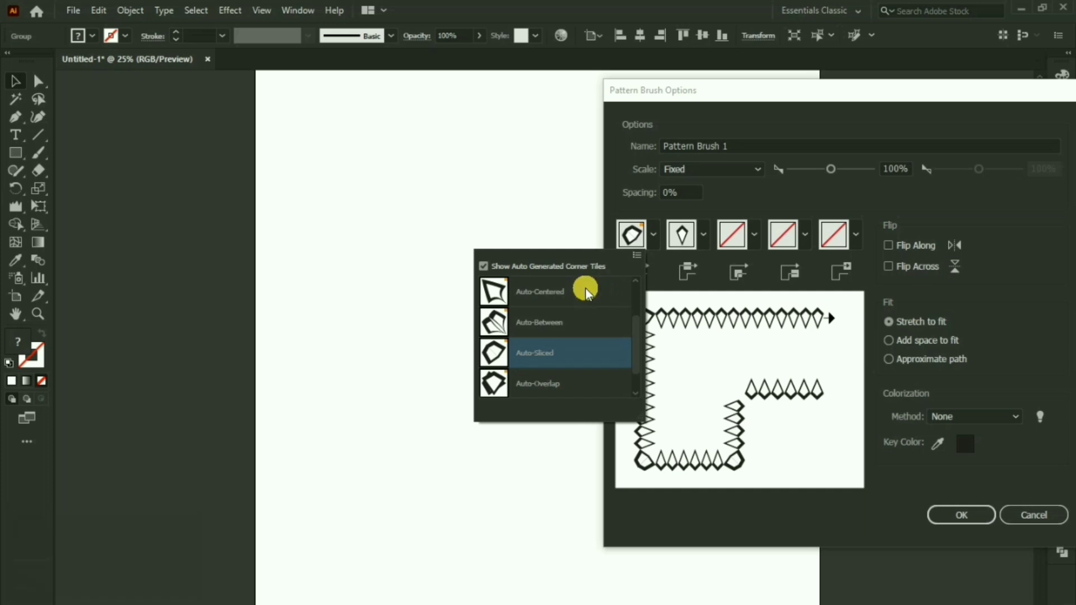
{"action": "left_click", "coordinate": [585, 292]}
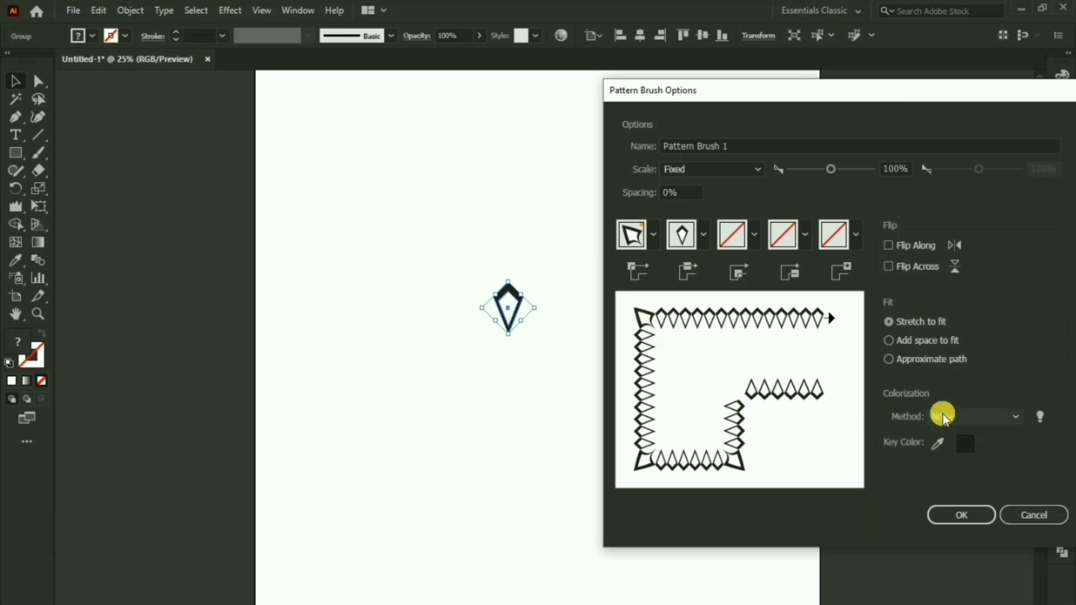
{"action": "left_click", "coordinate": [944, 417]}
{"action": "left_click", "coordinate": [952, 448]}
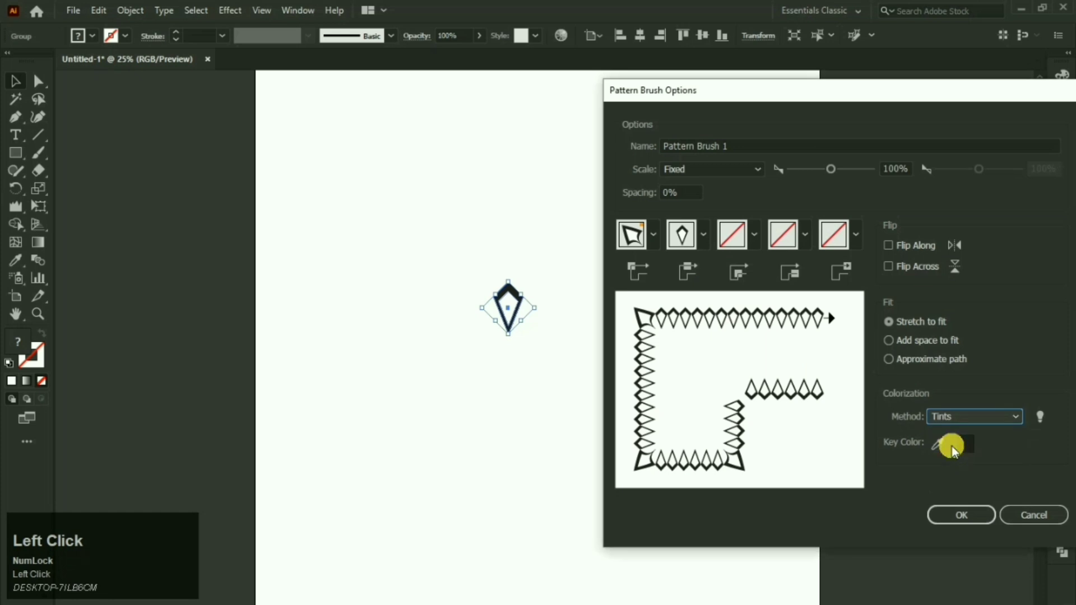
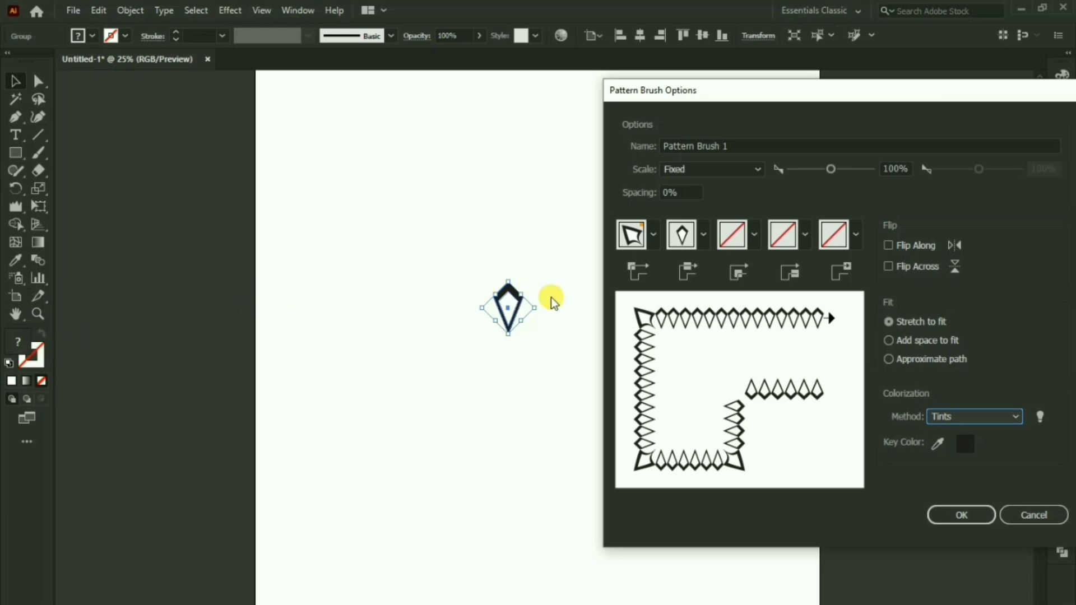
Step: Accept Pattern Brush 1 with Tints colorization so it appears in the Brushes panel
{"action": "left_click", "coordinate": [950, 515]}
{"action": "scroll", "coordinate": [944, 288], "scroll_direction": "down", "scroll_amount": 1}
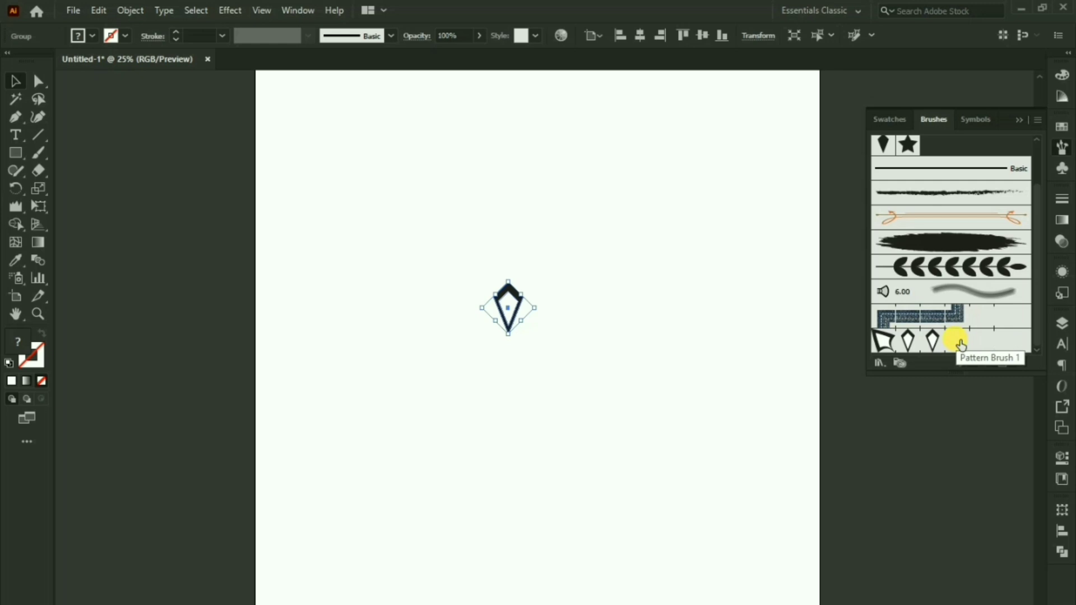
Step: Paint several curving test strokes with the Paintbrush using Pattern Brush 1
{"action": "left_click", "coordinate": [537, 234]}
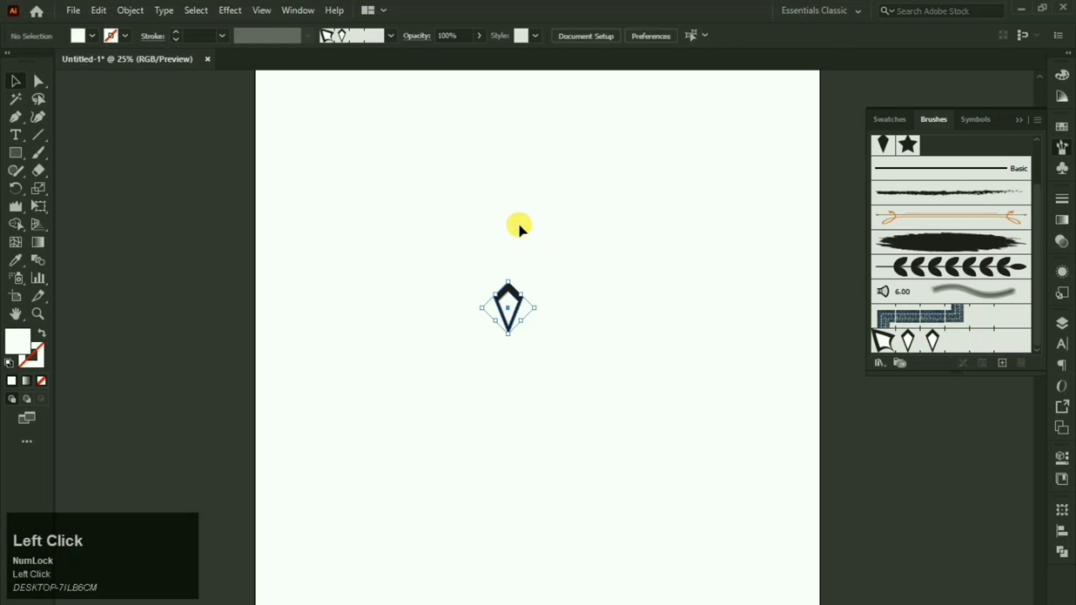
{"action": "left_click", "coordinate": [35, 145]}
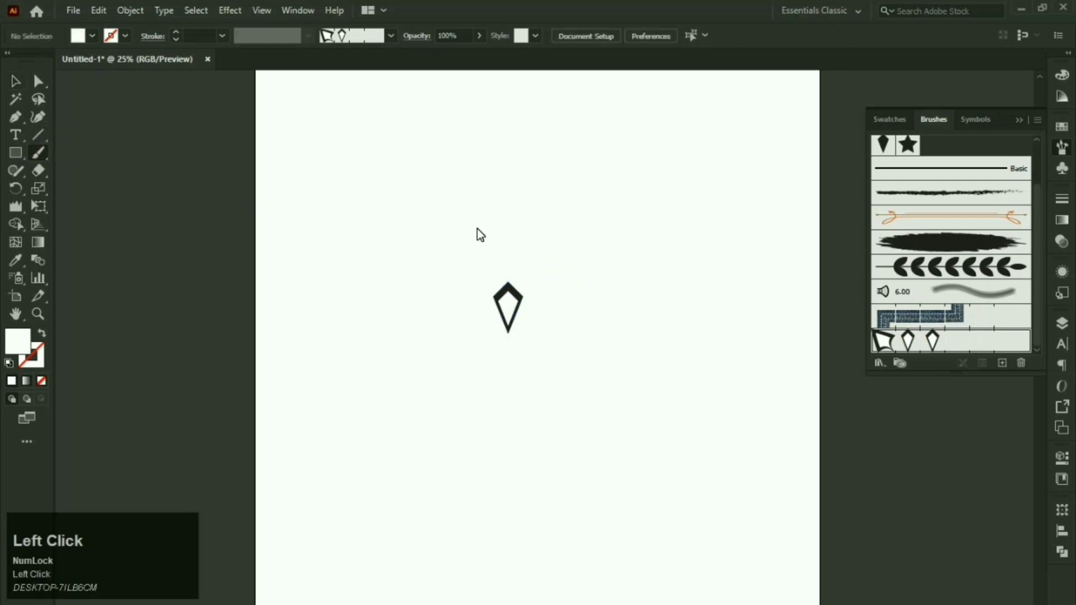
{"action": "left_click", "coordinate": [899, 336]}
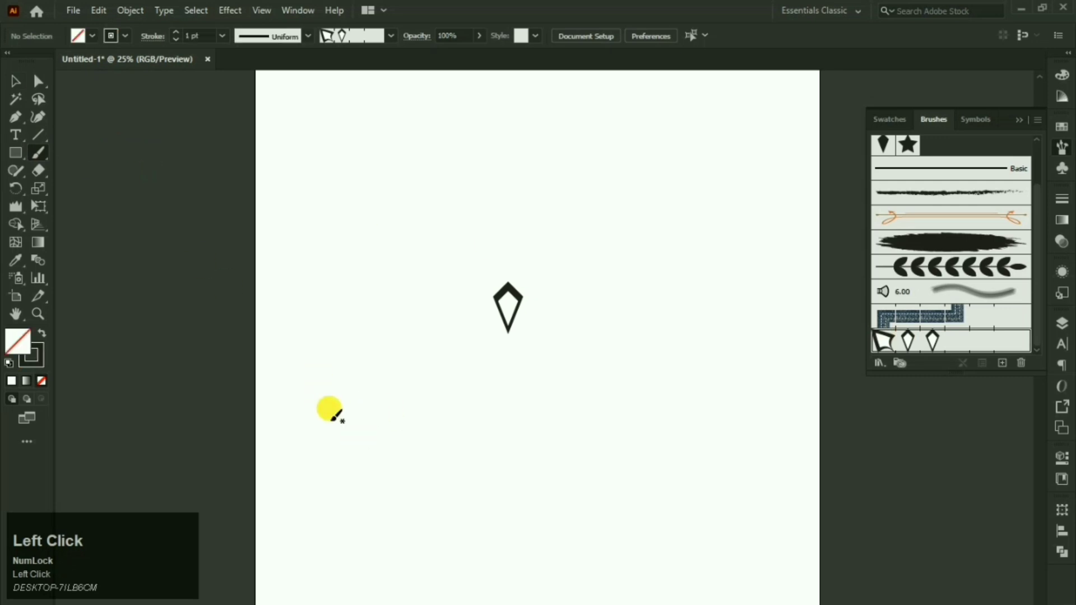
{"action": "mouse_move", "coordinate": [331, 406]}
{"action": "left_mouse_down"}
{"action": "mouse_move", "coordinate": [364, 345]}
{"action": "mouse_move", "coordinate": [472, 255]}
{"action": "left_mouse_up"}
{"action": "left_click_drag", "start_coordinate": [605, 150], "coordinate": [607, 150]}
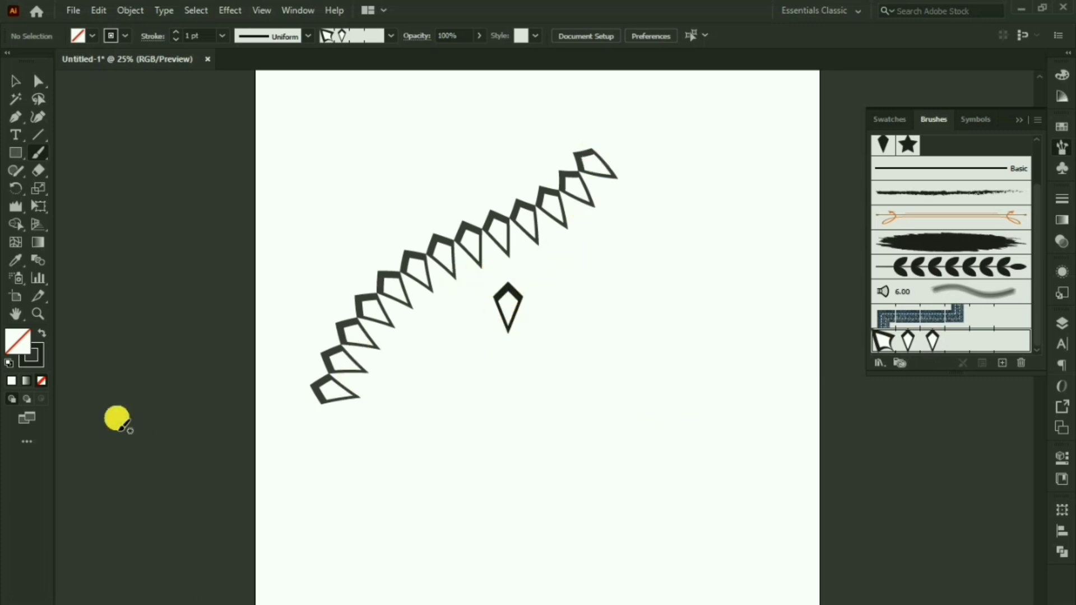
{"action": "mouse_move", "coordinate": [440, 530]}
{"action": "left_mouse_down"}
{"action": "mouse_move", "coordinate": [596, 413]}
{"action": "mouse_move", "coordinate": [636, 247]}
{"action": "left_mouse_up"}
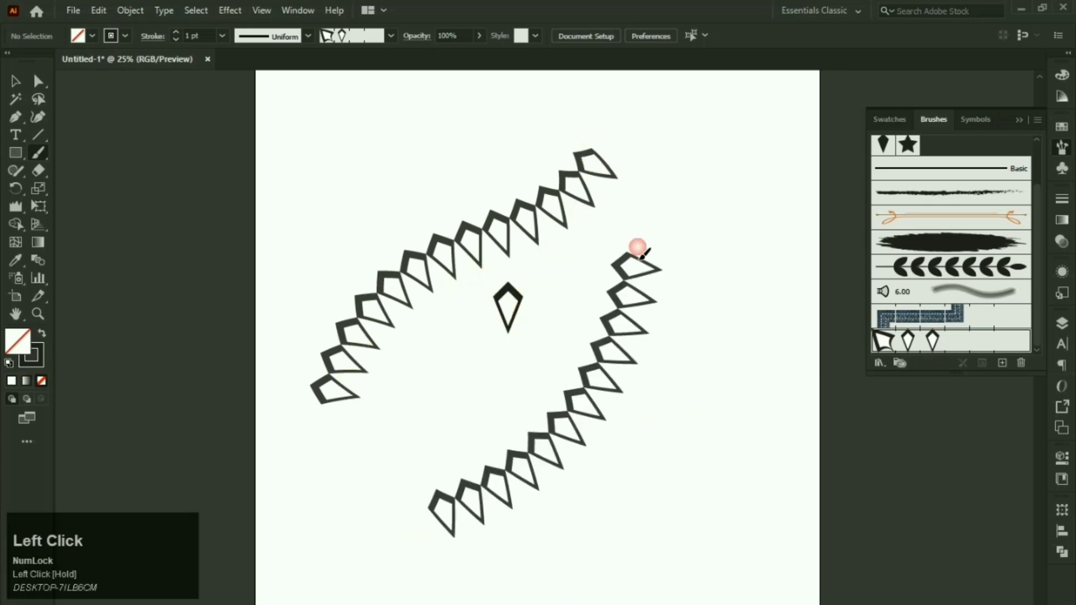
{"action": "left_click_drag", "start_coordinate": [741, 217], "coordinate": [742, 218]}
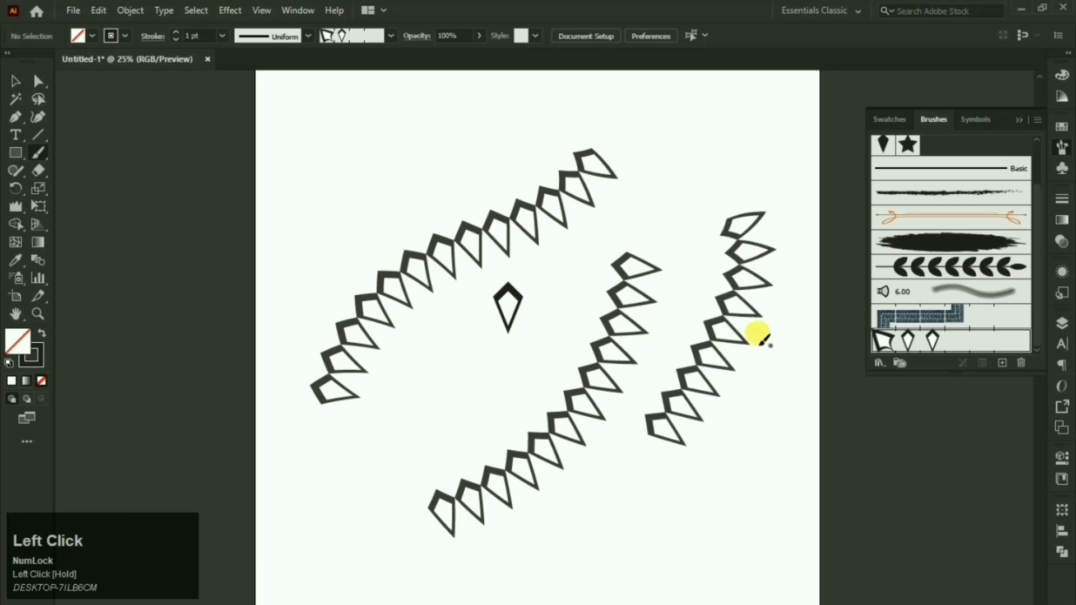
{"action": "mouse_move", "coordinate": [509, 555]}
{"action": "left_mouse_down"}
{"action": "mouse_move", "coordinate": [380, 507]}
{"action": "mouse_move", "coordinate": [573, 273]}
{"action": "left_mouse_up"}
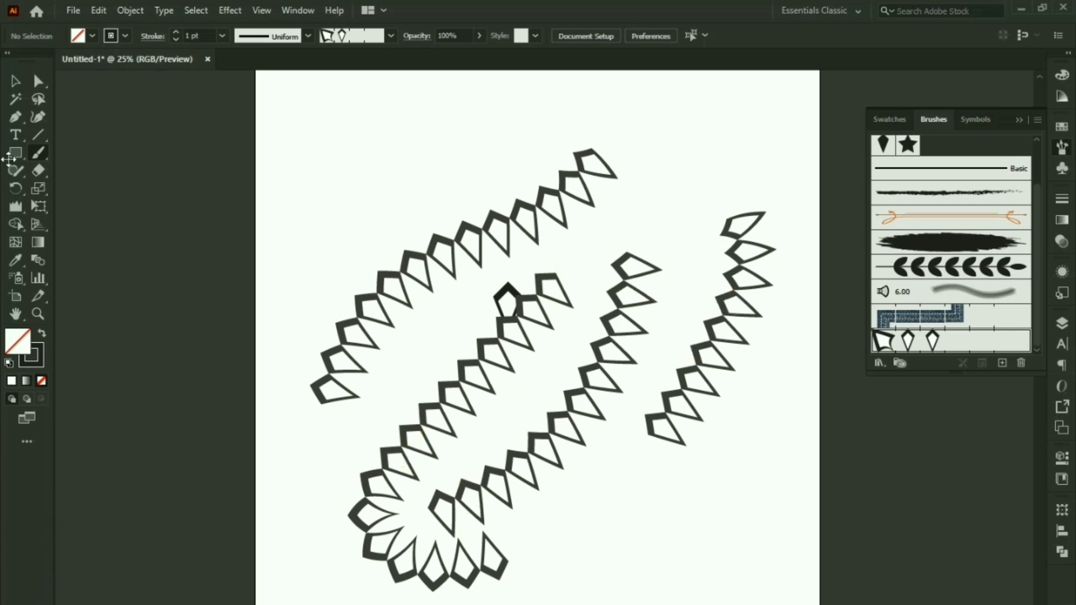
Step: Move the original kite motif to the upper right of the page
{"action": "left_click", "coordinate": [13, 80]}
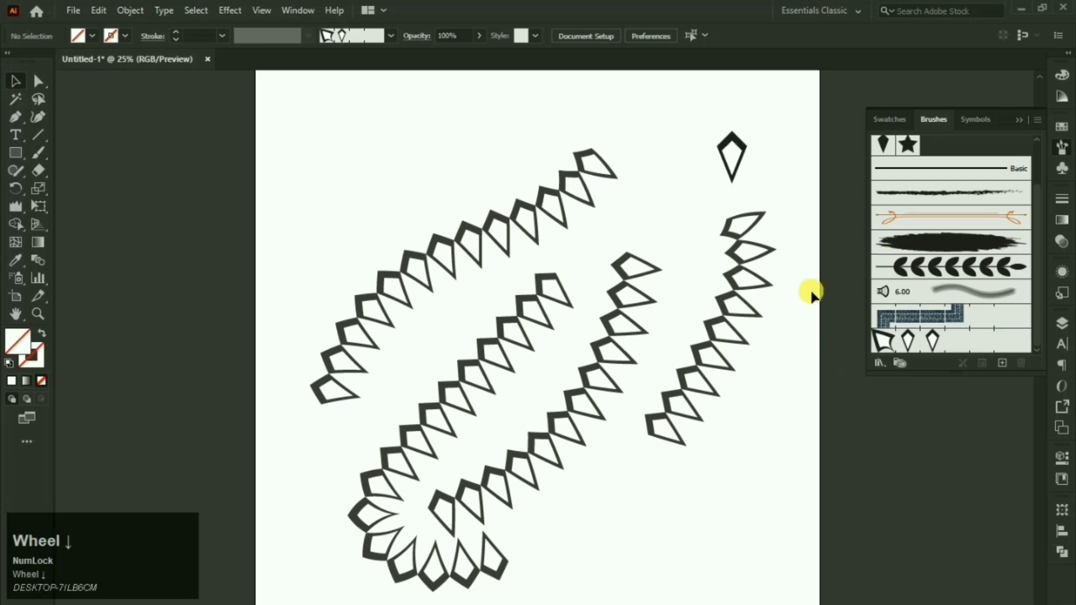
{"action": "left_click", "coordinate": [732, 143]}
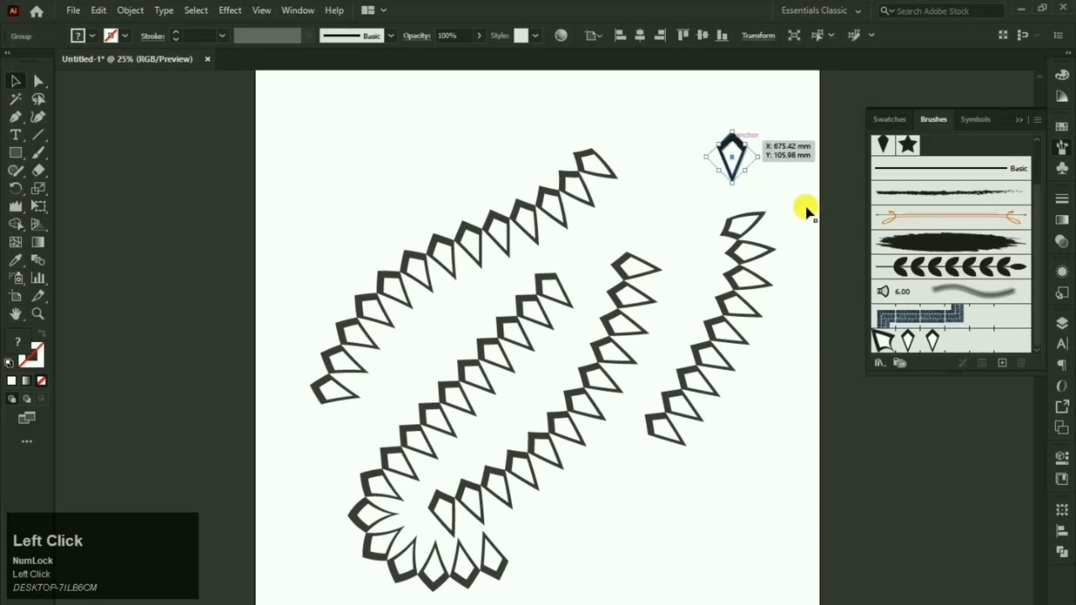
{"action": "mouse_move", "coordinate": [927, 346]}
{"action": "left_mouse_down"}
{"action": "mouse_move", "coordinate": [719, 129]}
{"action": "mouse_move", "coordinate": [736, 158]}
{"action": "left_mouse_up"}
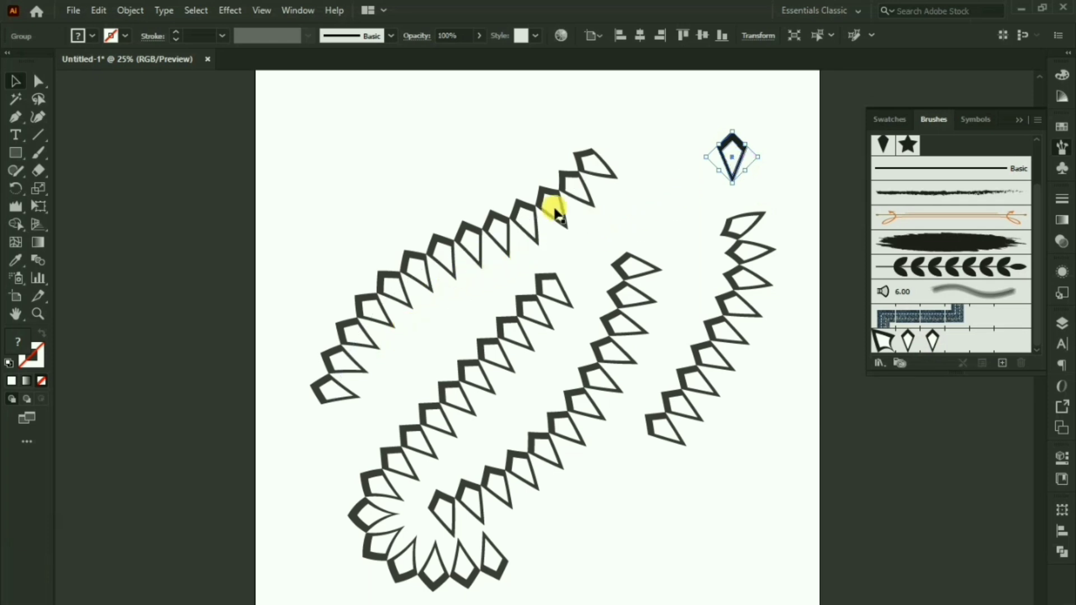
{"action": "left_click", "coordinate": [493, 177]}
{"action": "left_click_drag", "start_coordinate": [702, 424], "coordinate": [702, 425]}
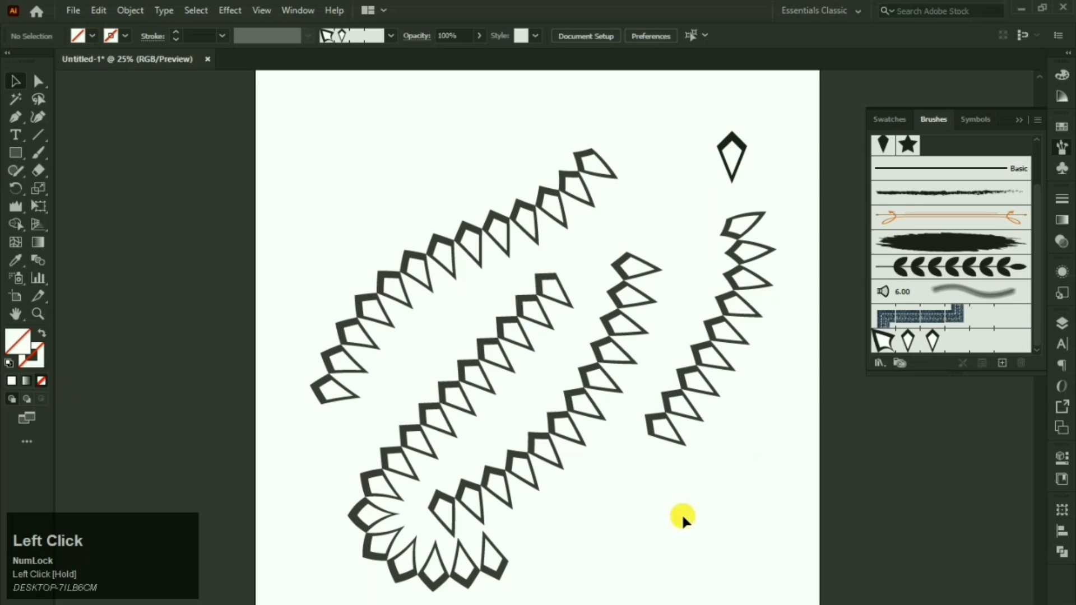
Step: Delete all four kite-brush test strokes
{"action": "left_click_drag", "start_coordinate": [723, 532], "coordinate": [382, 316]}
{"action": "key", "text": "Delete"}
{"action": "left_click", "coordinate": [381, 316]}
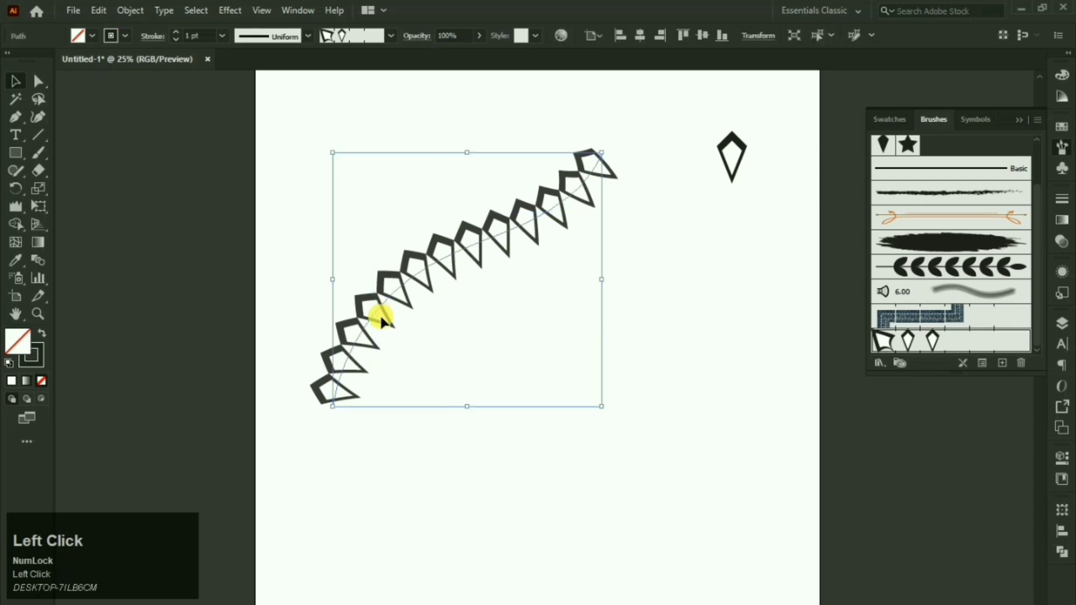
{"action": "key", "text": "BackSpace"}
Step: Draw a perfect circle, stroke it with Pattern Brush 1, and enlarge the kite ring
{"action": "left_click", "coordinate": [15, 153]}
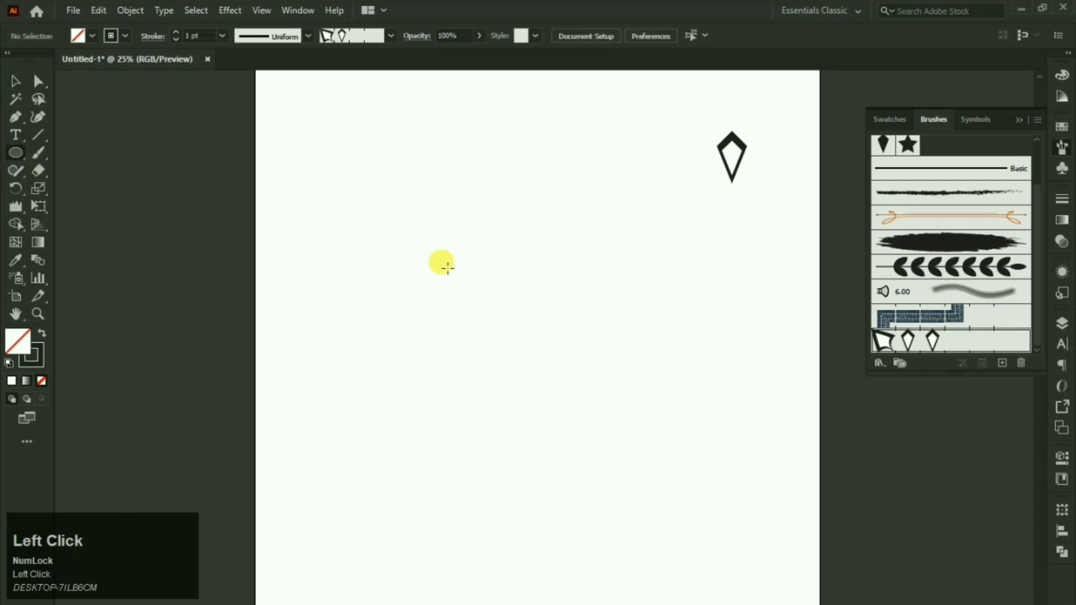
{"action": "left_click_drag", "start_coordinate": [433, 246], "coordinate": [653, 439]}
{"action": "left_click", "coordinate": [14, 83]}
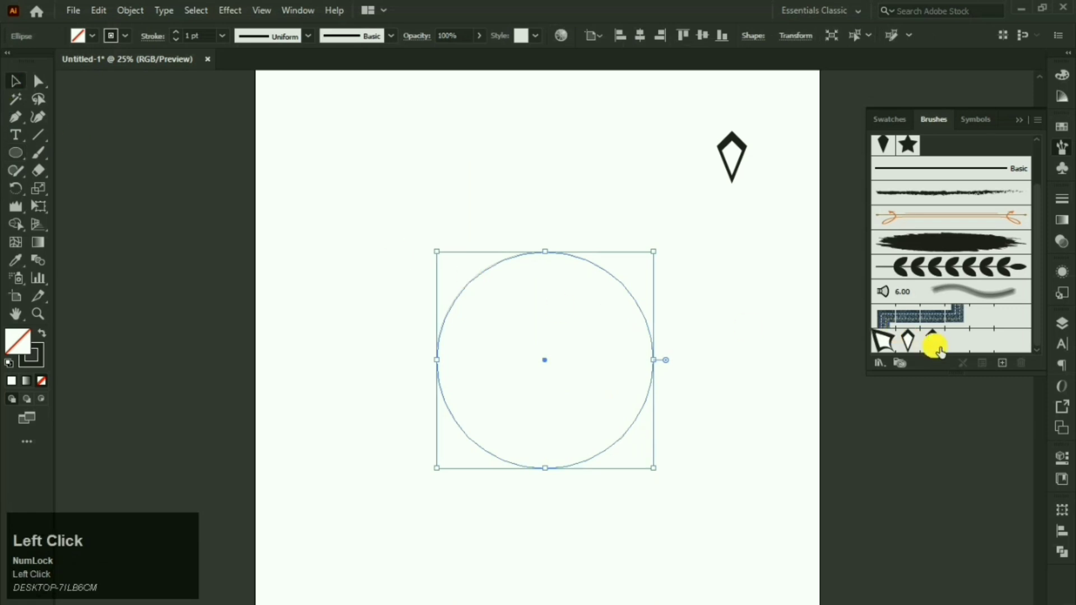
{"action": "left_click", "coordinate": [962, 343]}
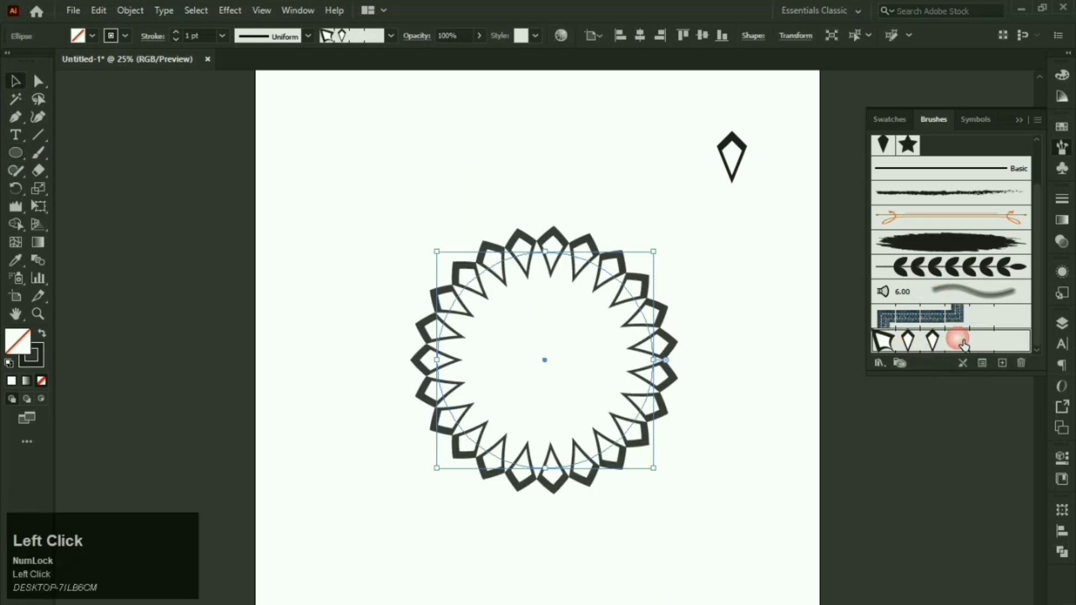
{"action": "left_click", "coordinate": [804, 307]}
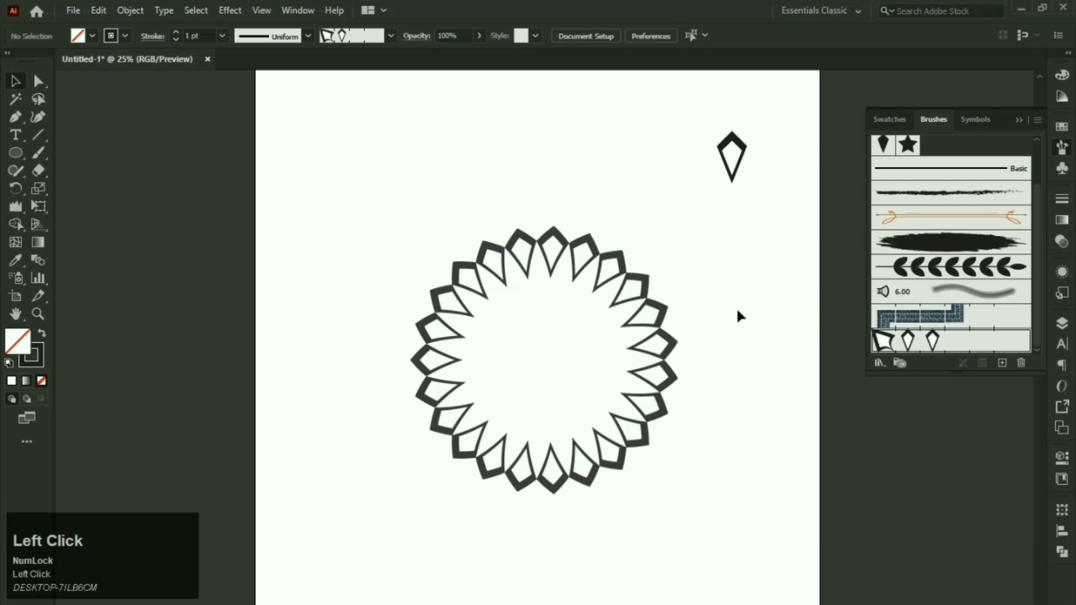
{"action": "left_click", "coordinate": [637, 395]}
{"action": "left_click", "coordinate": [546, 255]}
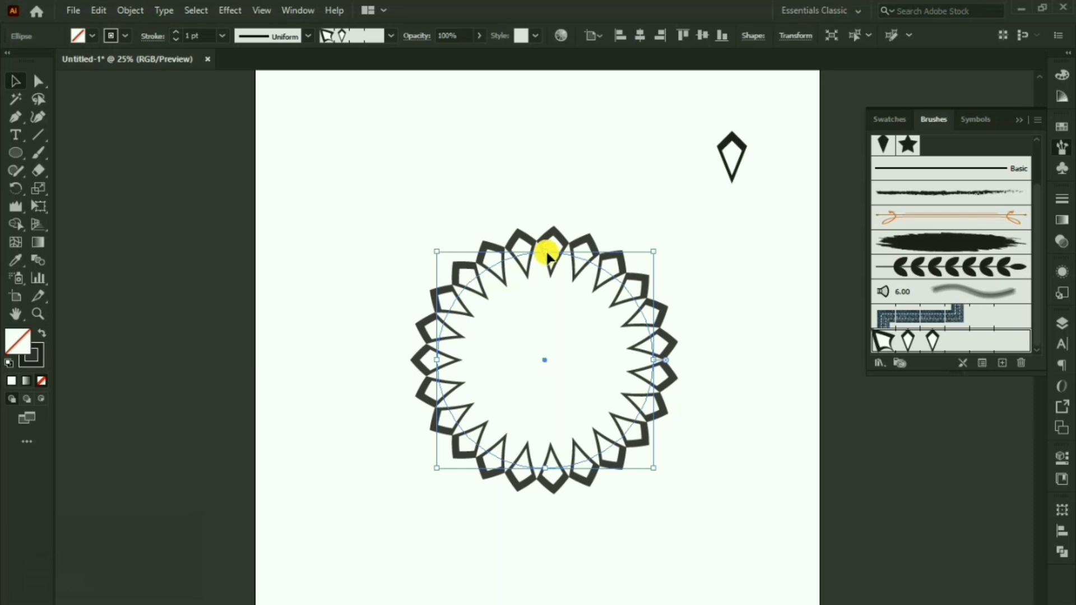
{"action": "left_click_drag", "start_coordinate": [554, 257], "coordinate": [547, 219]}
{"action": "left_click", "coordinate": [544, 139]}
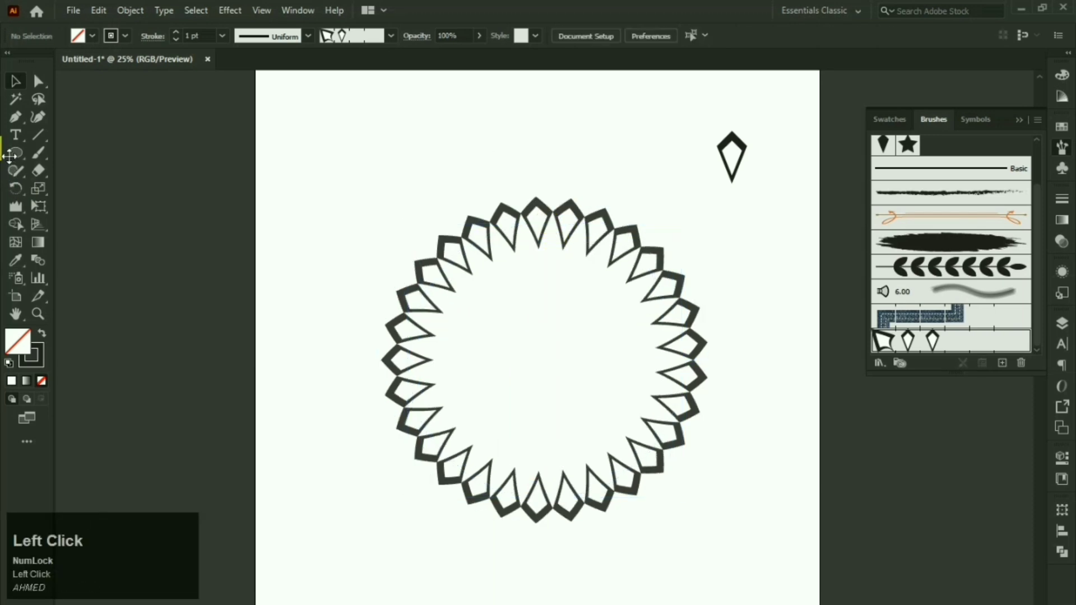
Step: Draw a square at the upper left and drag its inverted live corners into a four-point star
{"action": "right_click", "coordinate": [52, 152]}
{"action": "left_click", "coordinate": [20, 151]}
{"action": "left_click_drag", "start_coordinate": [304, 141], "coordinate": [368, 203]}
{"action": "left_click", "coordinate": [38, 81]}
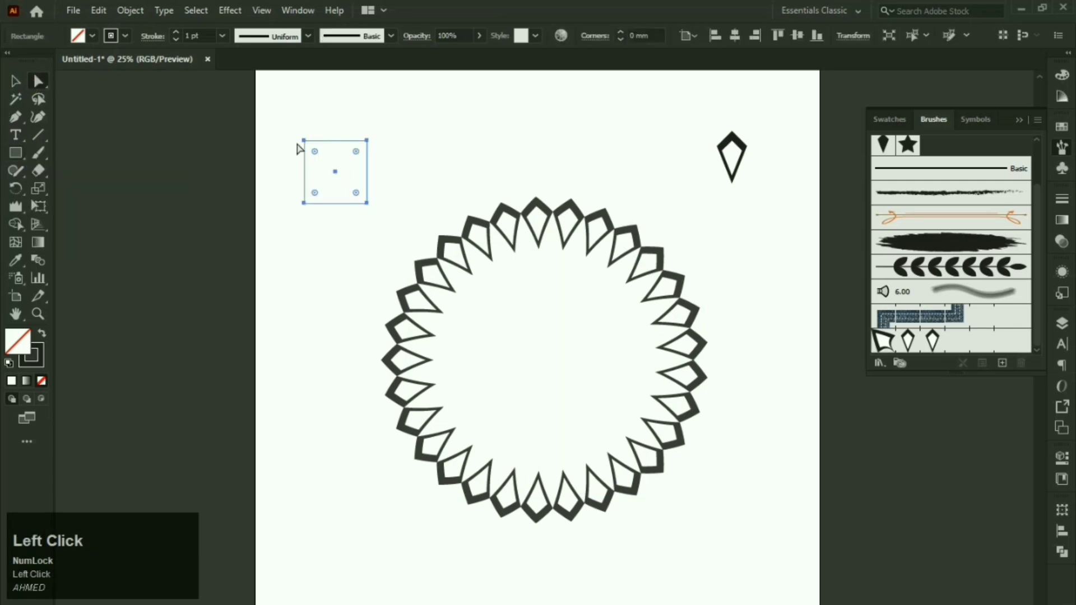
{"action": "left_click", "coordinate": [304, 141]}
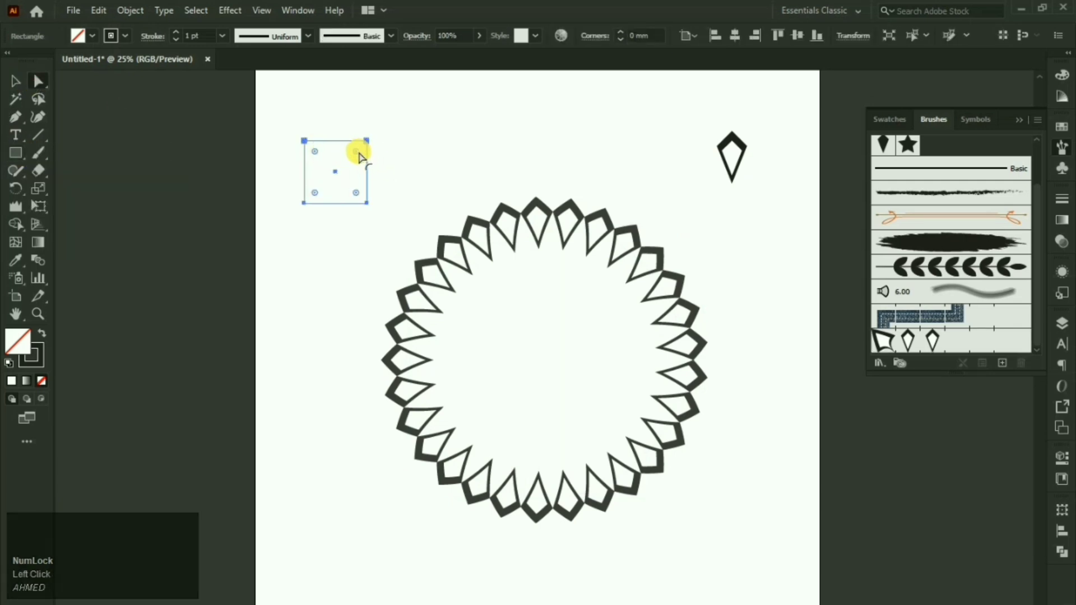
{"action": "mouse_move", "coordinate": [360, 152]}
{"action": "left_mouse_down"}
{"action": "mouse_move", "coordinate": [344, 189]}
{"action": "mouse_move", "coordinate": [355, 169]}
{"action": "left_mouse_up"}
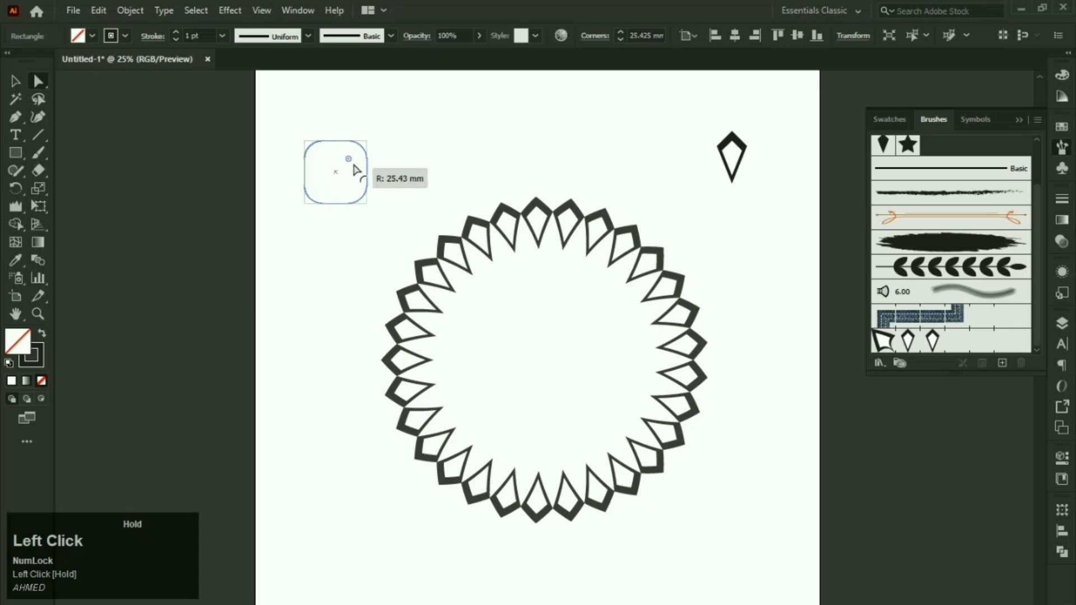
{"action": "key", "text": "Down"}
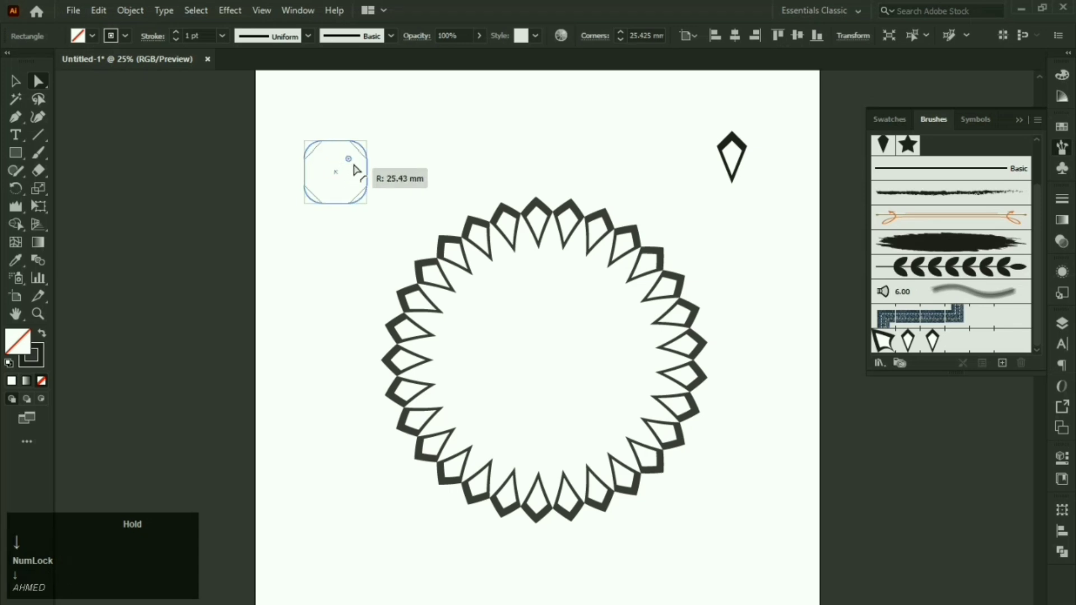
{"action": "left_click_drag", "start_coordinate": [355, 169], "coordinate": [339, 202]}
Step: Swap fill and stroke so the star is filled black, then reselect it
{"action": "left_click", "coordinate": [15, 81]}
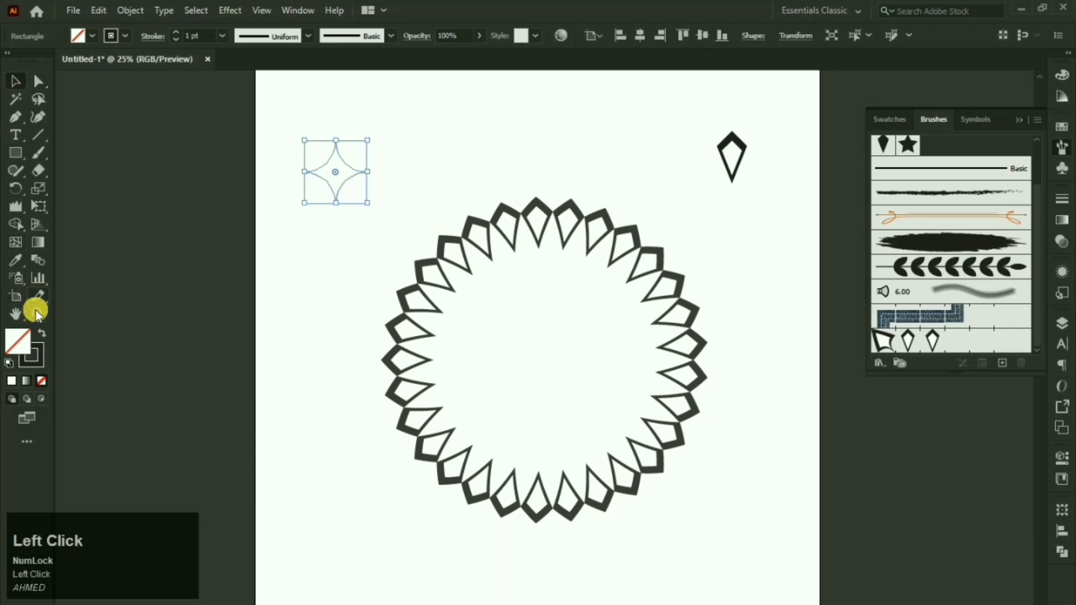
{"action": "left_click", "coordinate": [43, 338]}
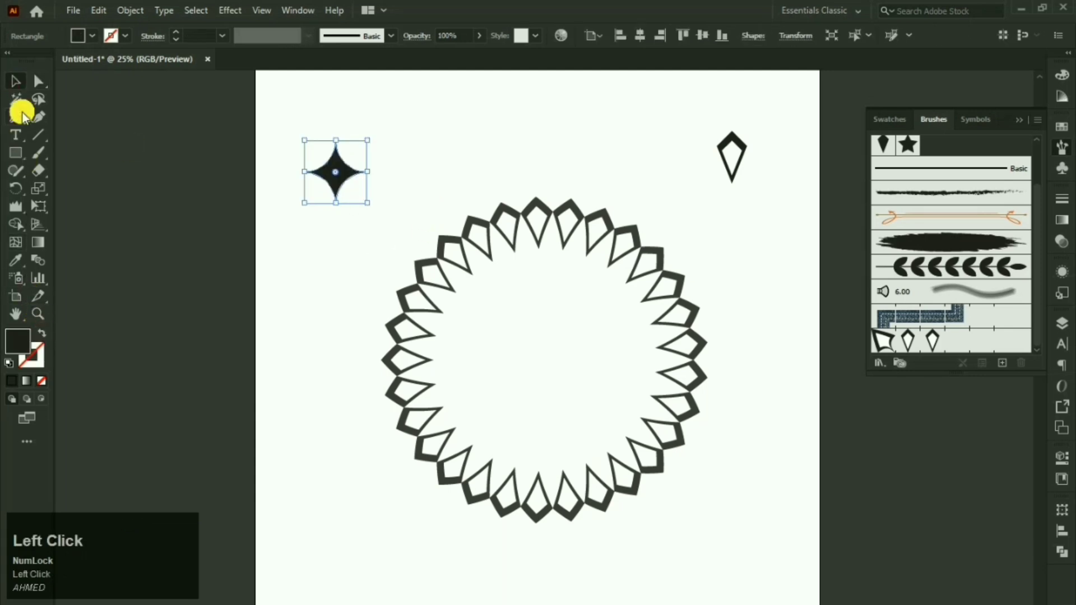
{"action": "left_click", "coordinate": [379, 124]}
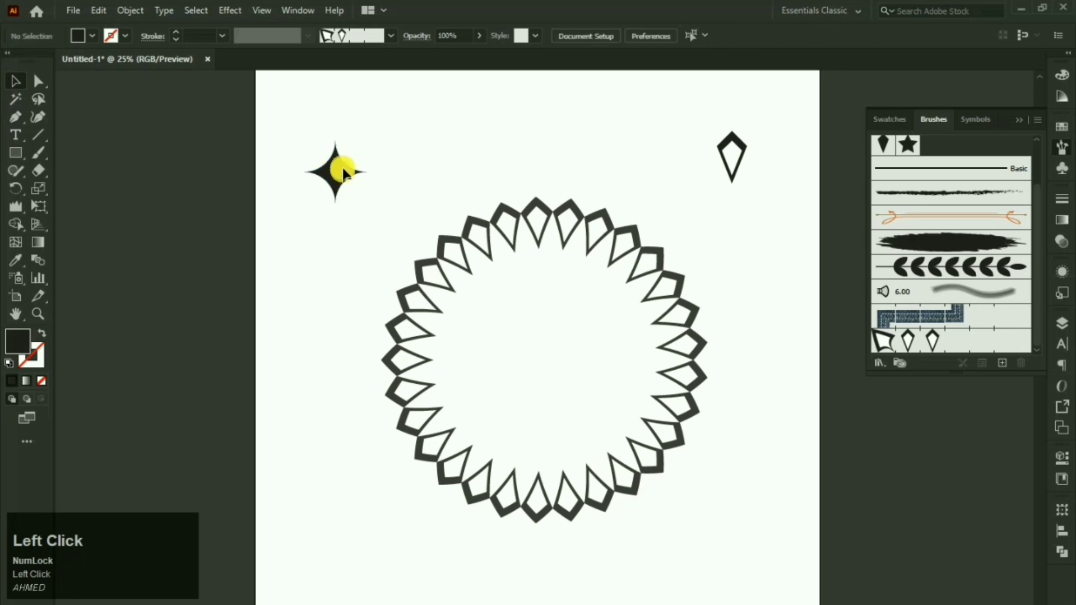
{"action": "left_click", "coordinate": [337, 146]}
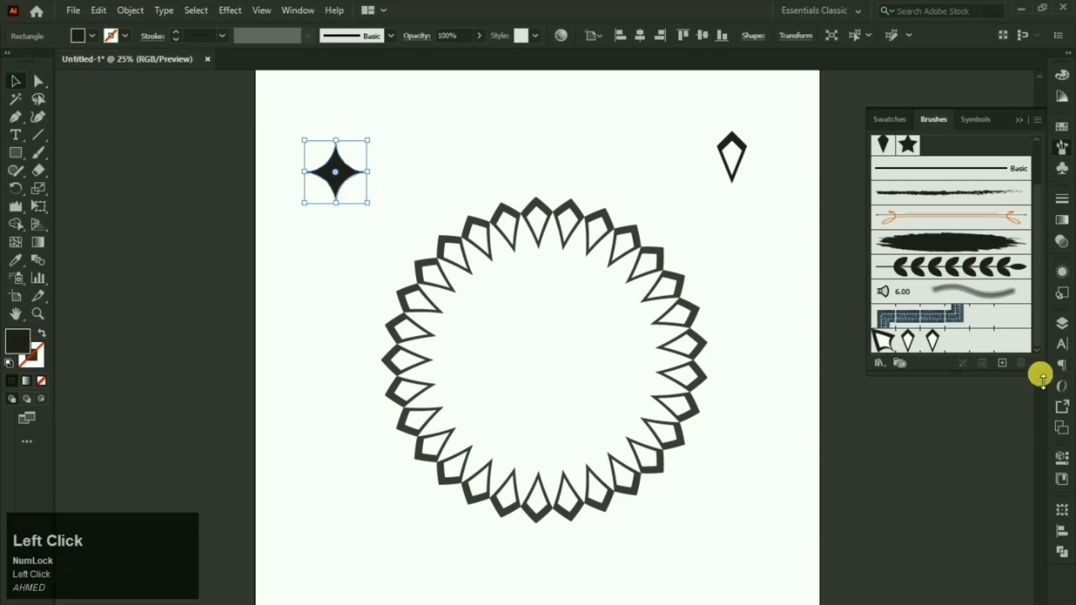
Step: Create a pattern brush from the star at 59% scale with Tints colorization
{"action": "left_click", "coordinate": [1002, 364]}
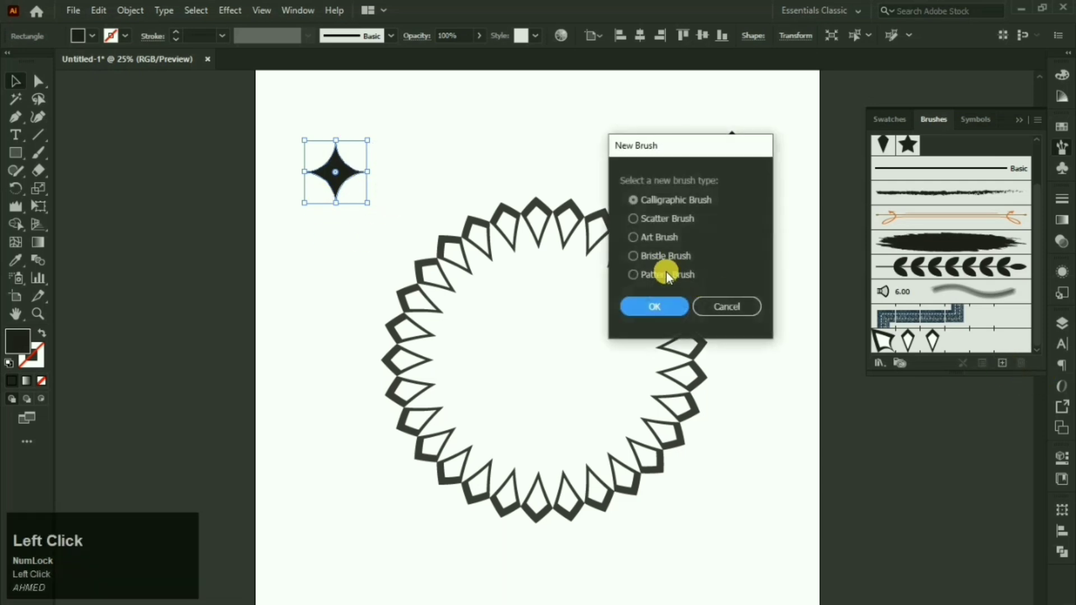
{"action": "left_click", "coordinate": [667, 275]}
{"action": "left_click", "coordinate": [662, 304]}
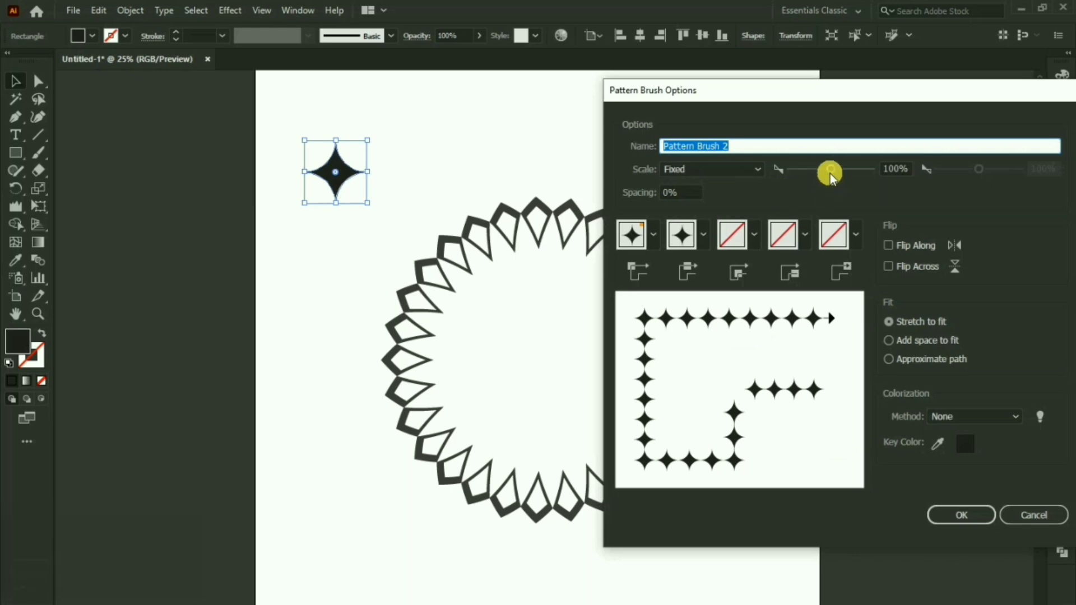
{"action": "left_click_drag", "start_coordinate": [829, 173], "coordinate": [813, 173]}
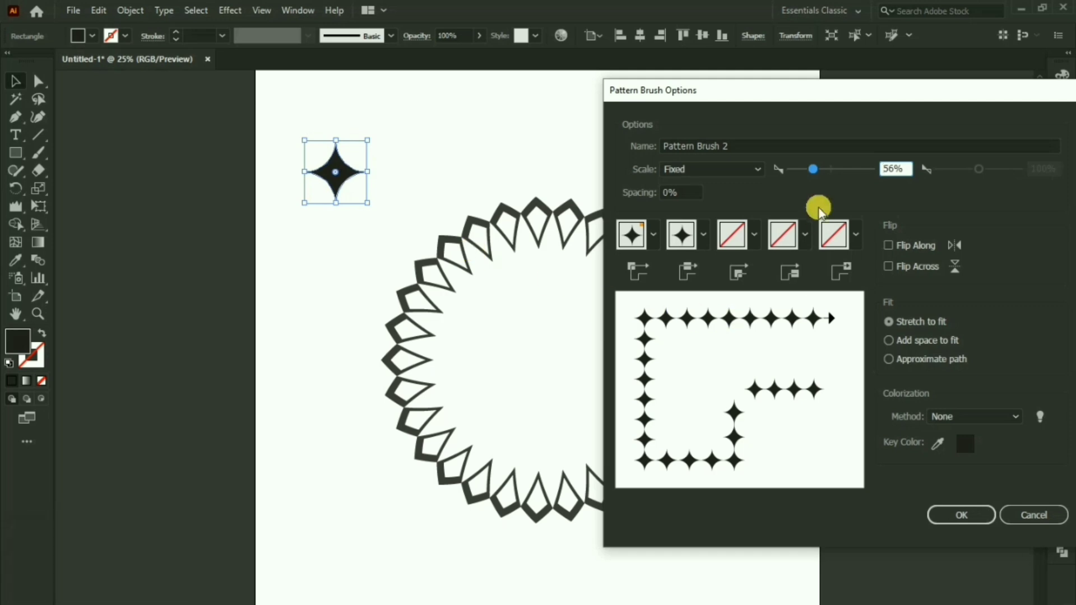
{"action": "left_click_drag", "start_coordinate": [812, 169], "coordinate": [815, 168]}
{"action": "left_click", "coordinate": [950, 419]}
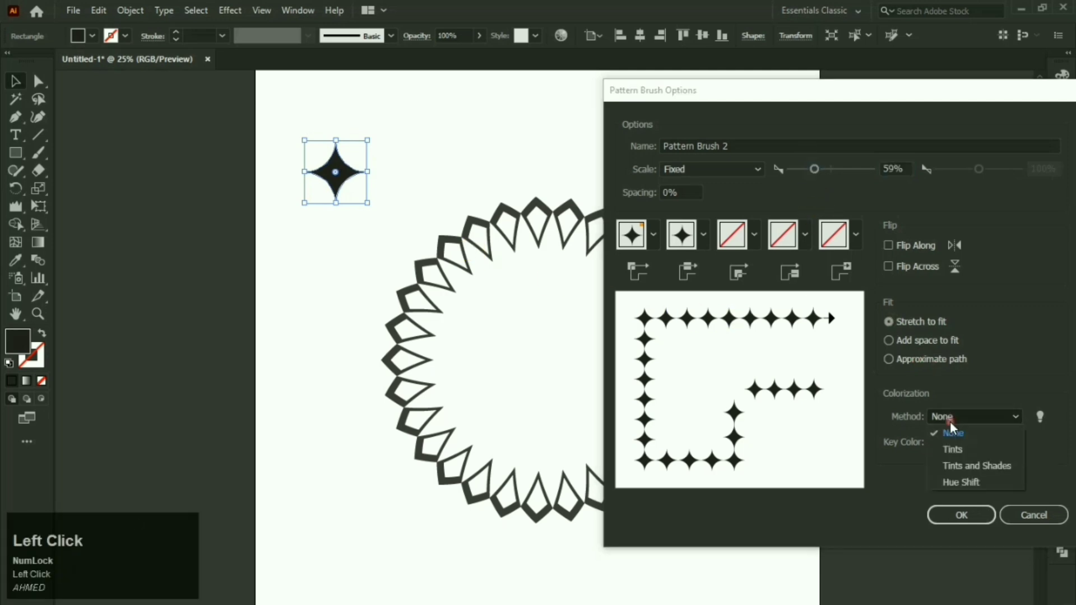
{"action": "left_click", "coordinate": [952, 450]}
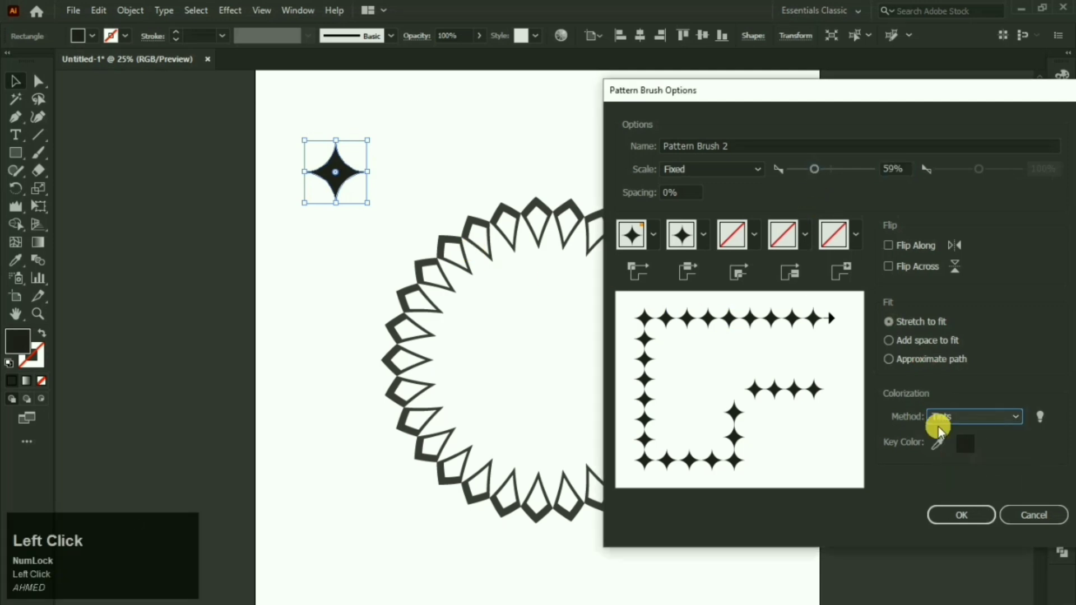
{"action": "left_click", "coordinate": [955, 514]}
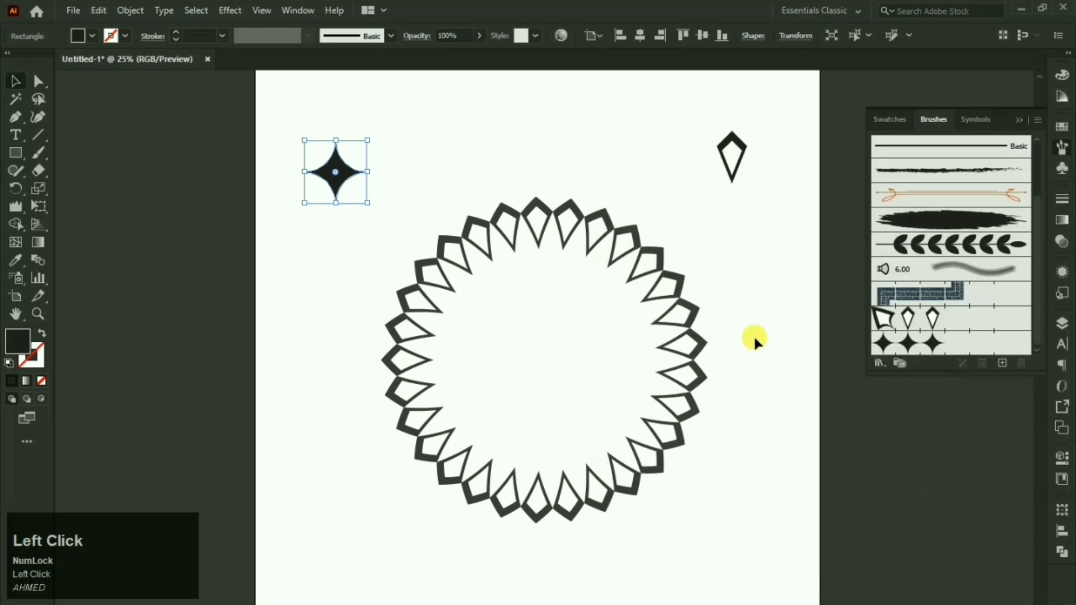
Step: Draw a circle centred inside the kite ring, stroke it with the star brush, and set its fill to None
{"action": "right_click", "coordinate": [16, 152]}
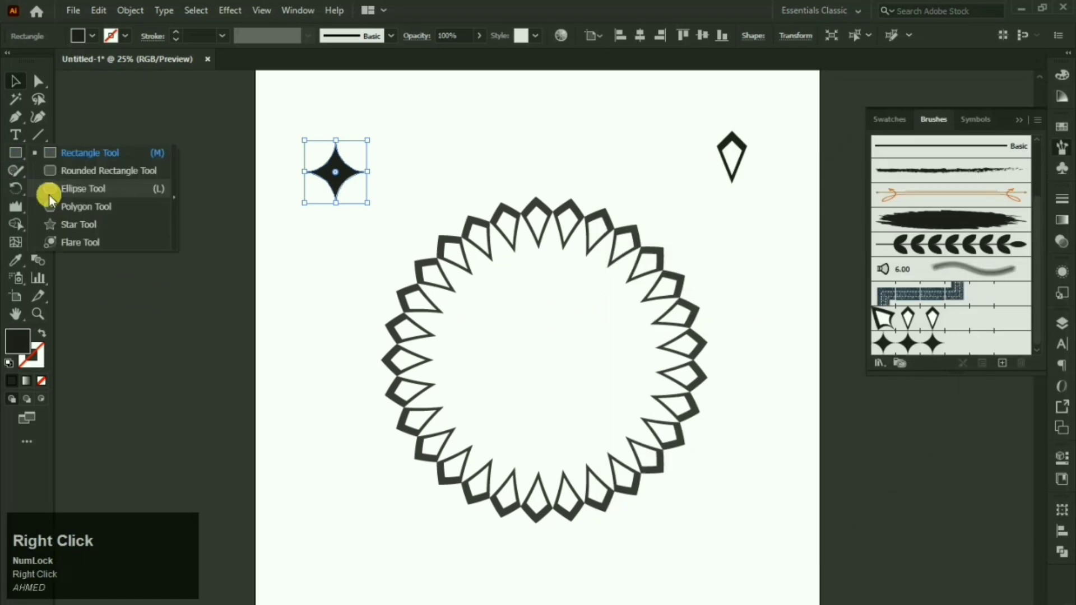
{"action": "left_click", "coordinate": [52, 194]}
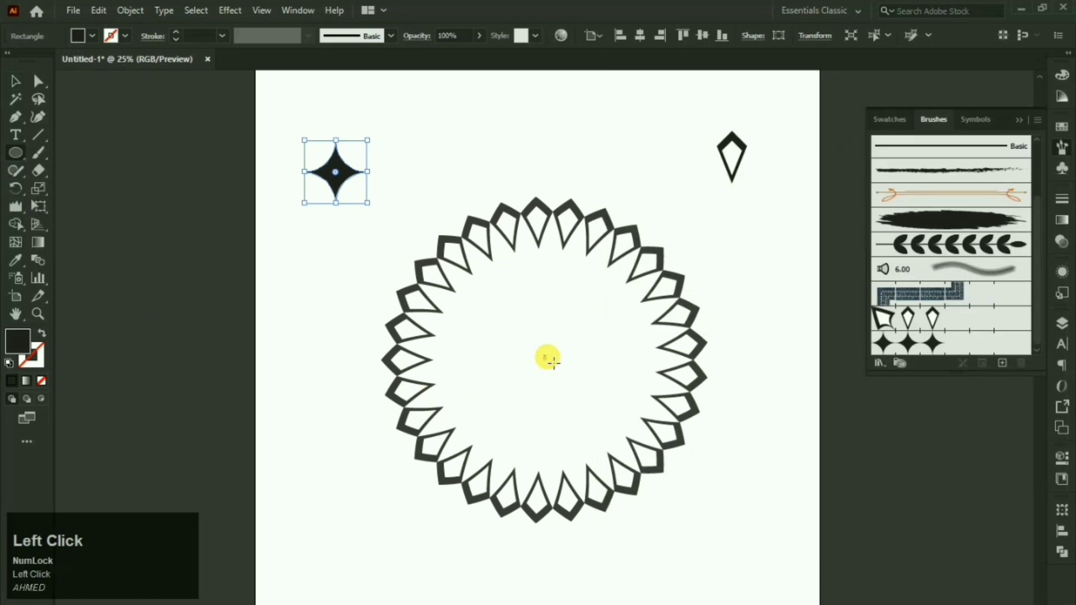
{"action": "mouse_move", "coordinate": [555, 360]}
{"action": "left_mouse_down"}
{"action": "mouse_move", "coordinate": [552, 411]}
{"action": "mouse_move", "coordinate": [571, 421]}
{"action": "mouse_move", "coordinate": [576, 446]}
{"action": "left_mouse_up"}
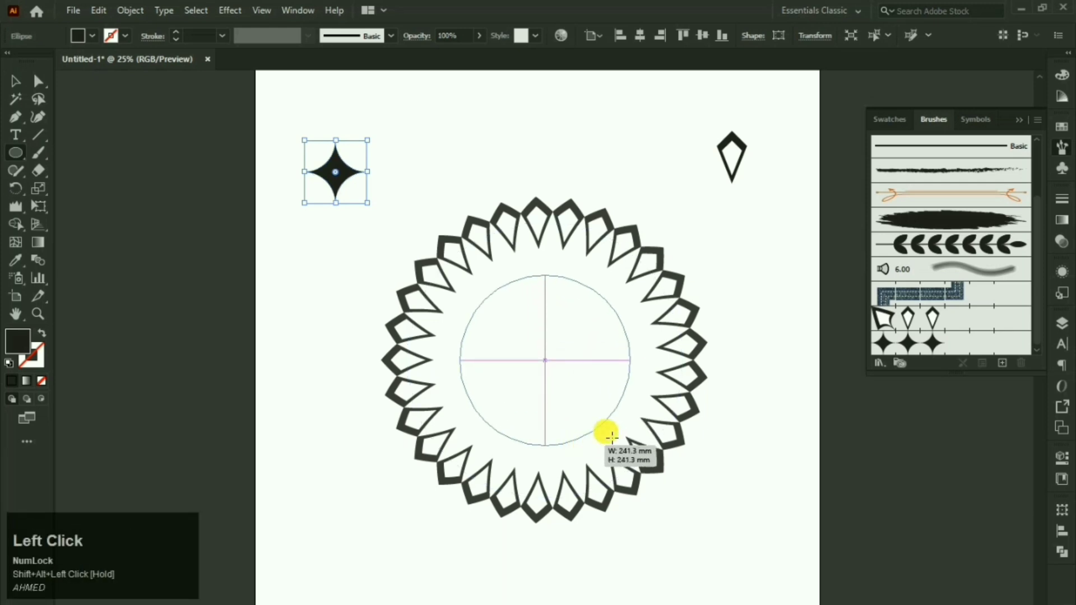
{"action": "left_click", "coordinate": [941, 348]}
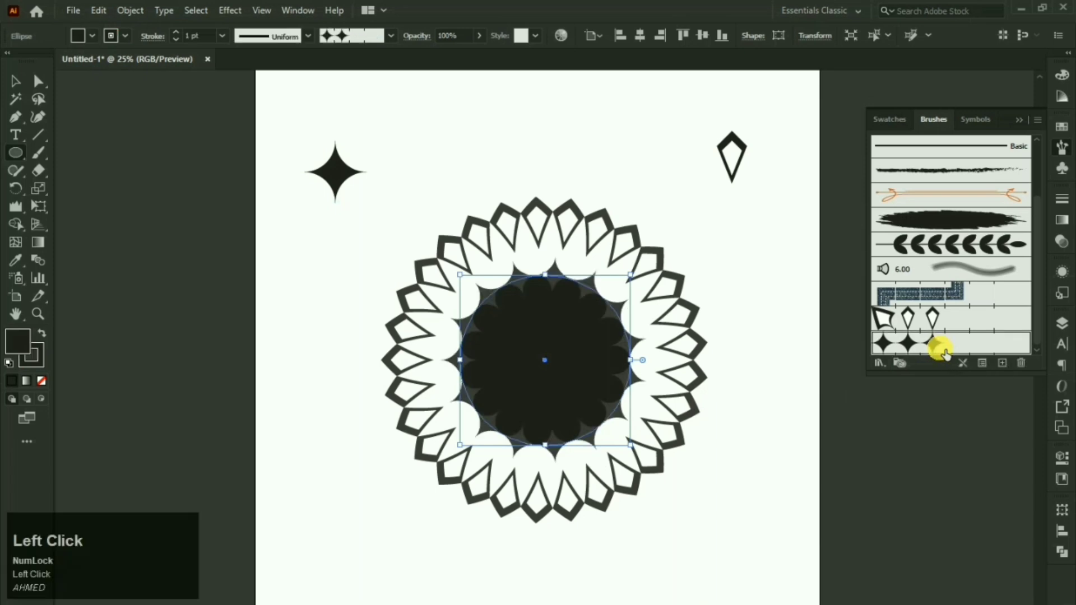
{"action": "left_click", "coordinate": [13, 353]}
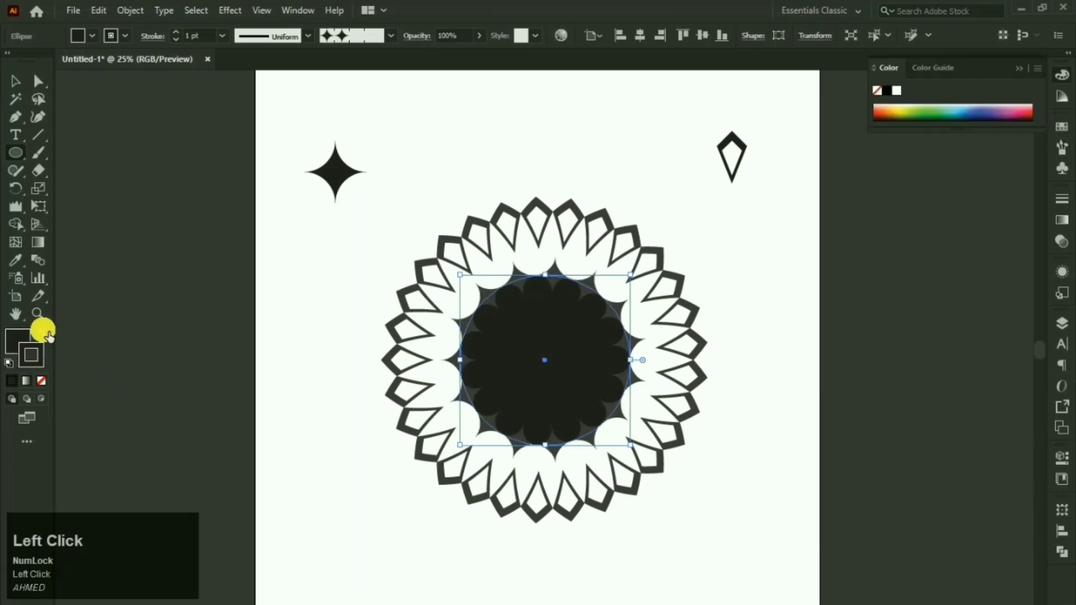
{"action": "left_click", "coordinate": [42, 381]}
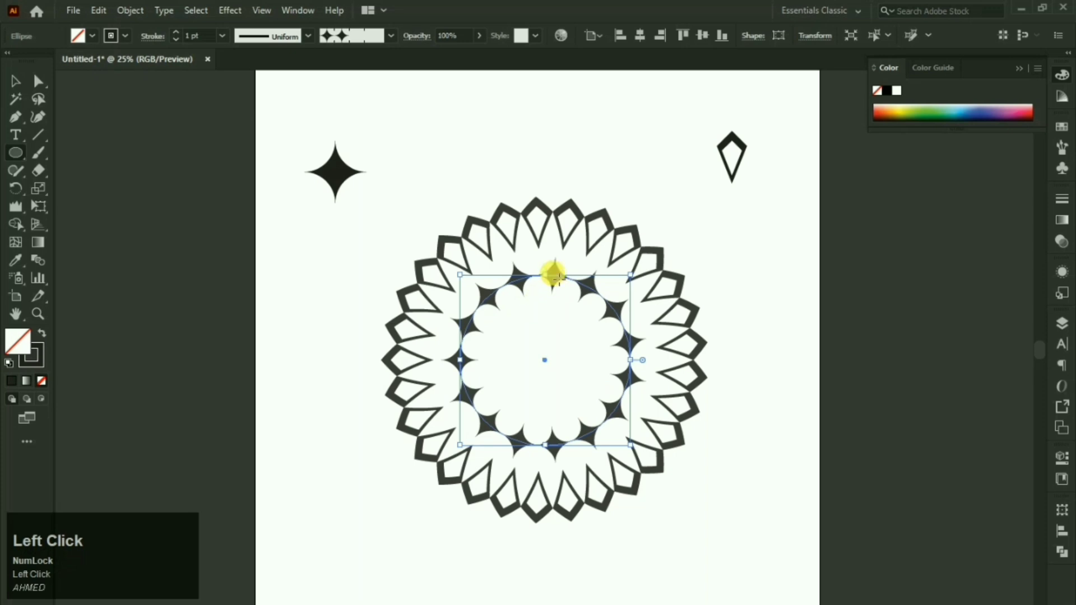
{"action": "left_click", "coordinate": [16, 85]}
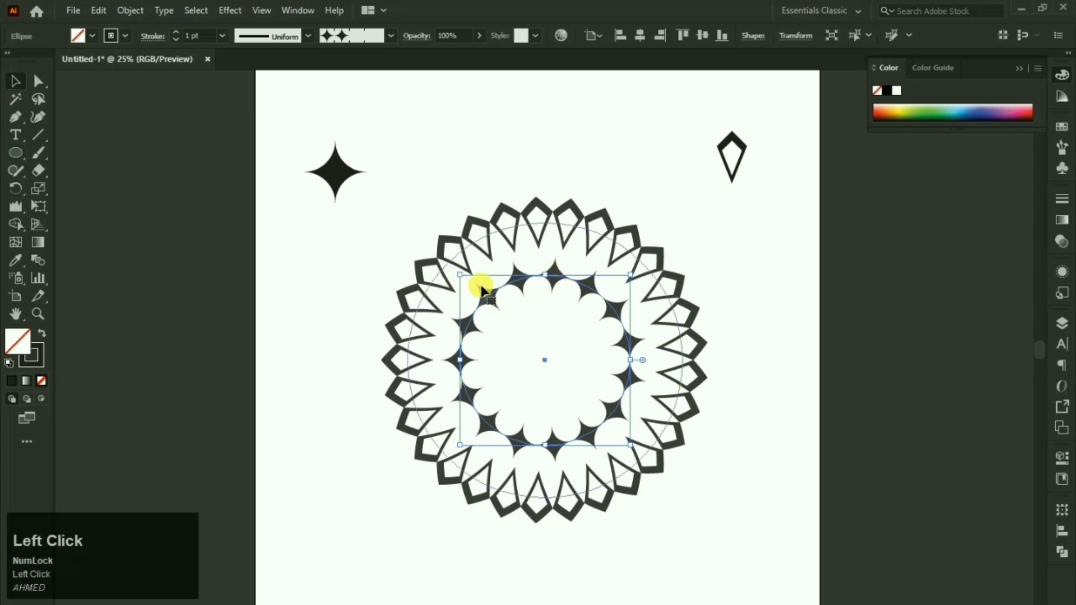
{"action": "left_click", "coordinate": [1058, 154]}
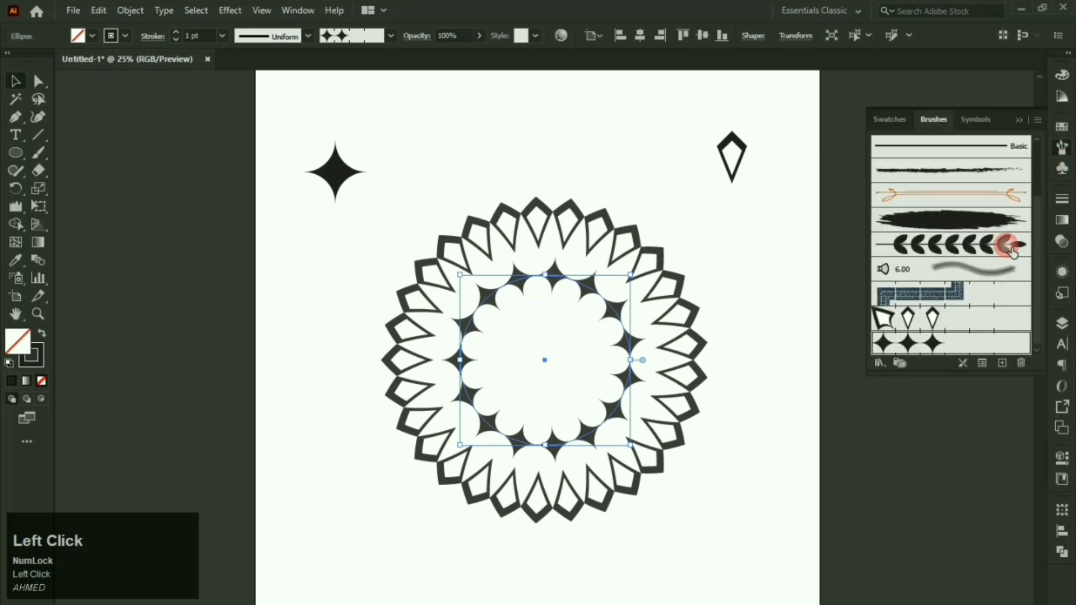
Step: Change the star brush scale to 39% with preview on and apply it to existing strokes
{"action": "double_click", "coordinate": [933, 343]}
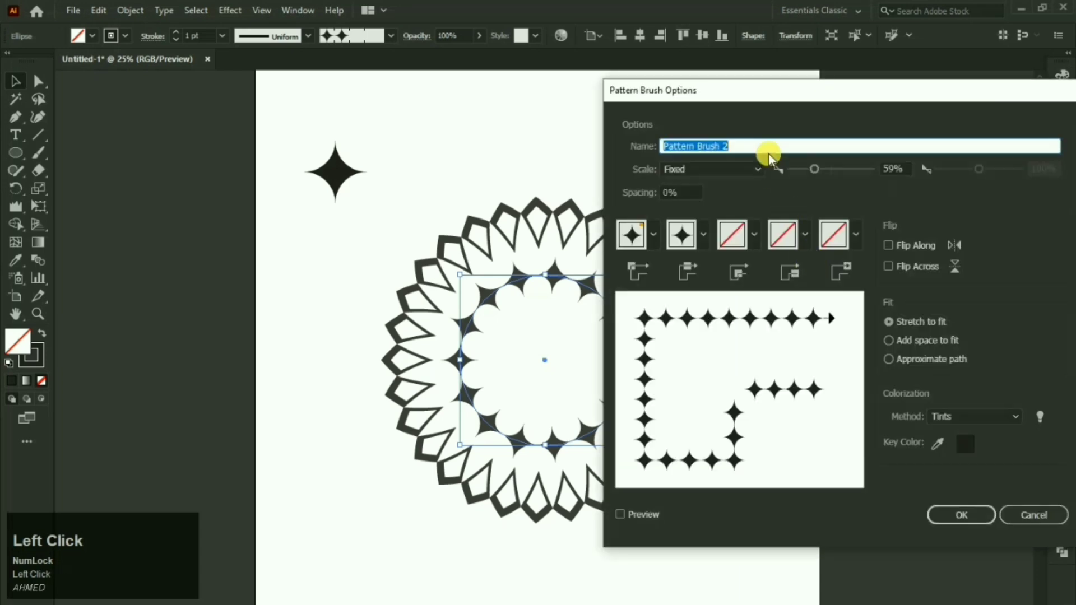
{"action": "left_click_drag", "start_coordinate": [837, 103], "coordinate": [852, 102]}
{"action": "left_click", "coordinate": [729, 516]}
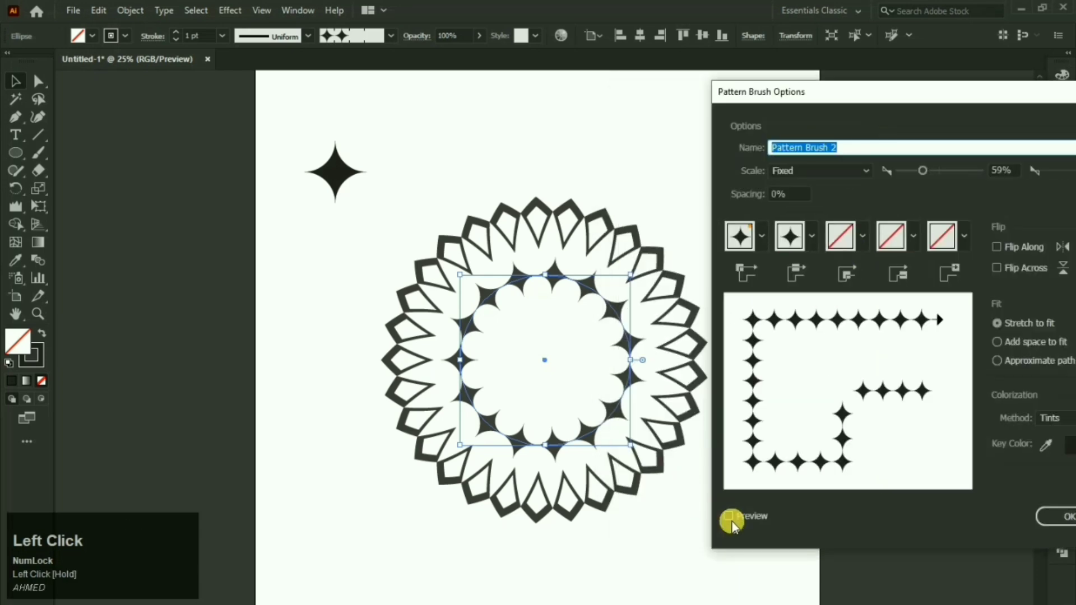
{"action": "mouse_move", "coordinate": [910, 172]}
{"action": "left_mouse_down"}
{"action": "mouse_move", "coordinate": [923, 169]}
{"action": "mouse_move", "coordinate": [913, 170]}
{"action": "left_mouse_up"}
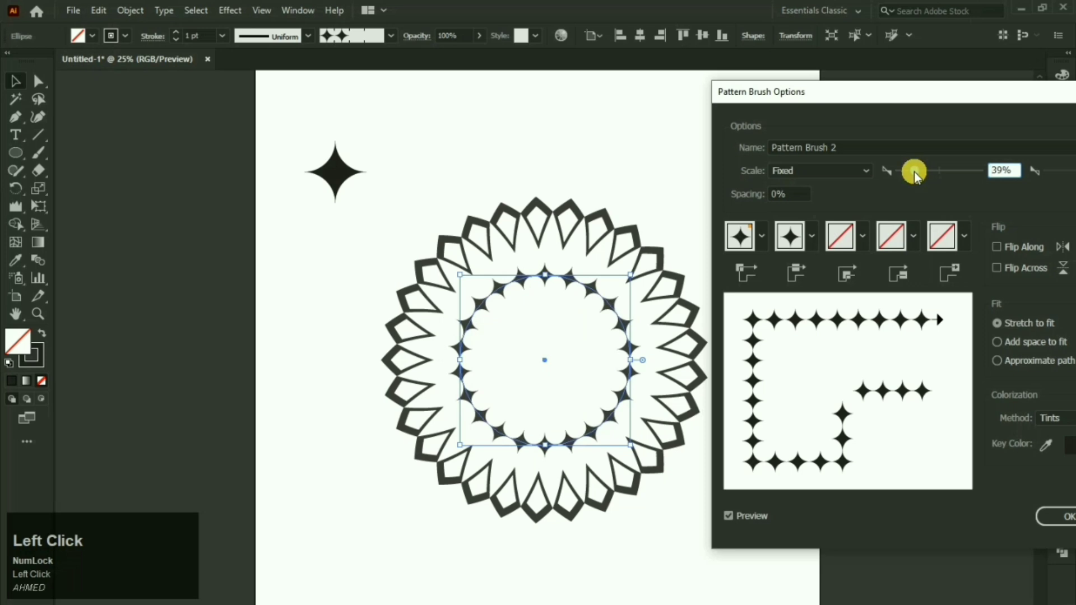
{"action": "left_click", "coordinate": [1051, 518]}
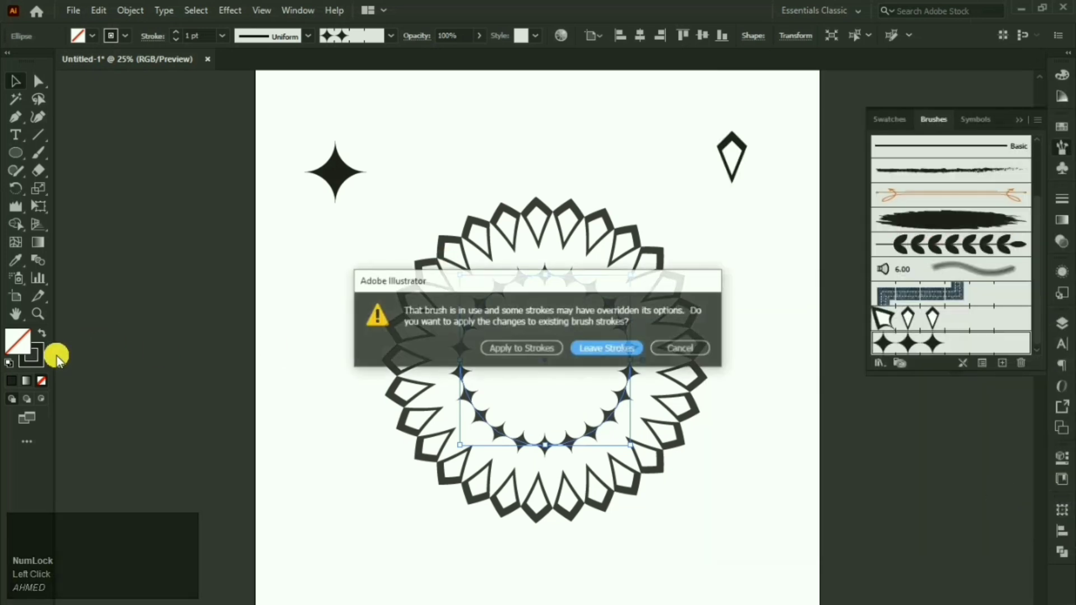
{"action": "left_click", "coordinate": [527, 350]}
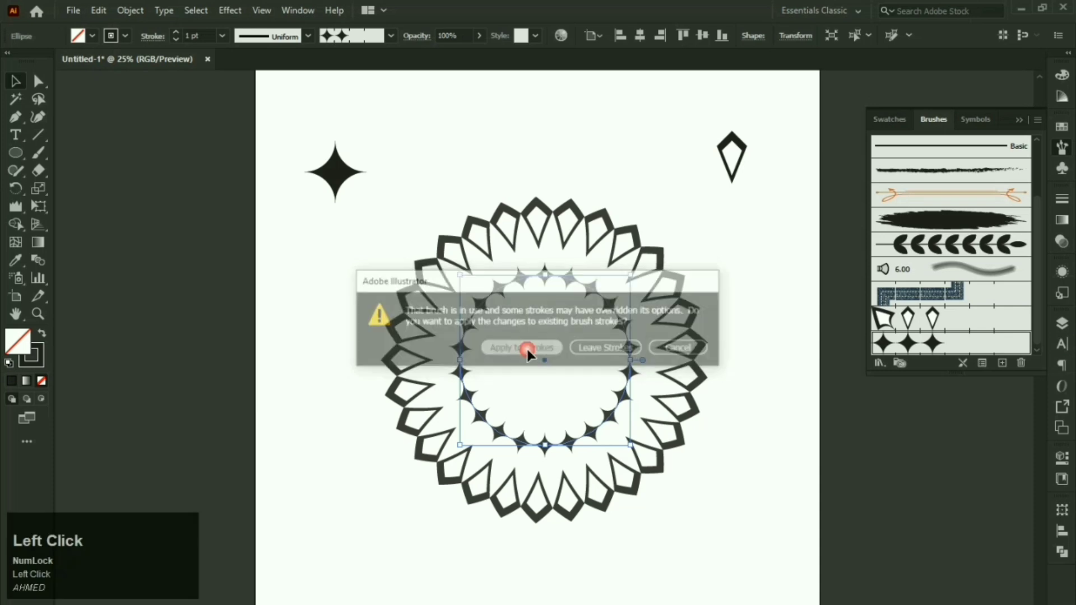
Step: Set the inner circle's stroke to a saturated bright blue in the Color Picker, then deselect it
{"action": "left_click", "coordinate": [28, 361]}
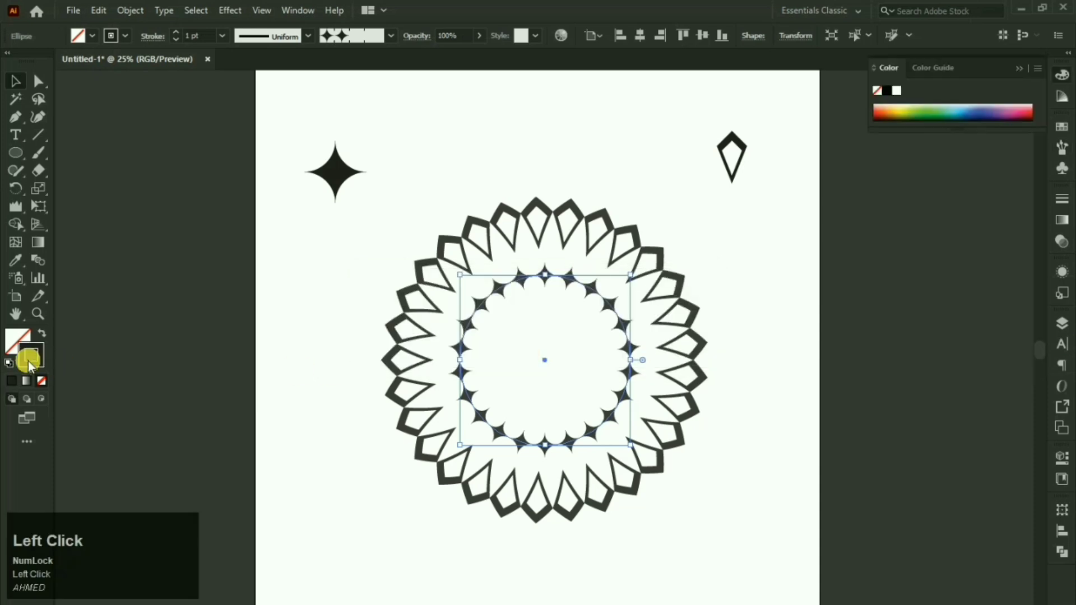
{"action": "left_click", "coordinate": [30, 354]}
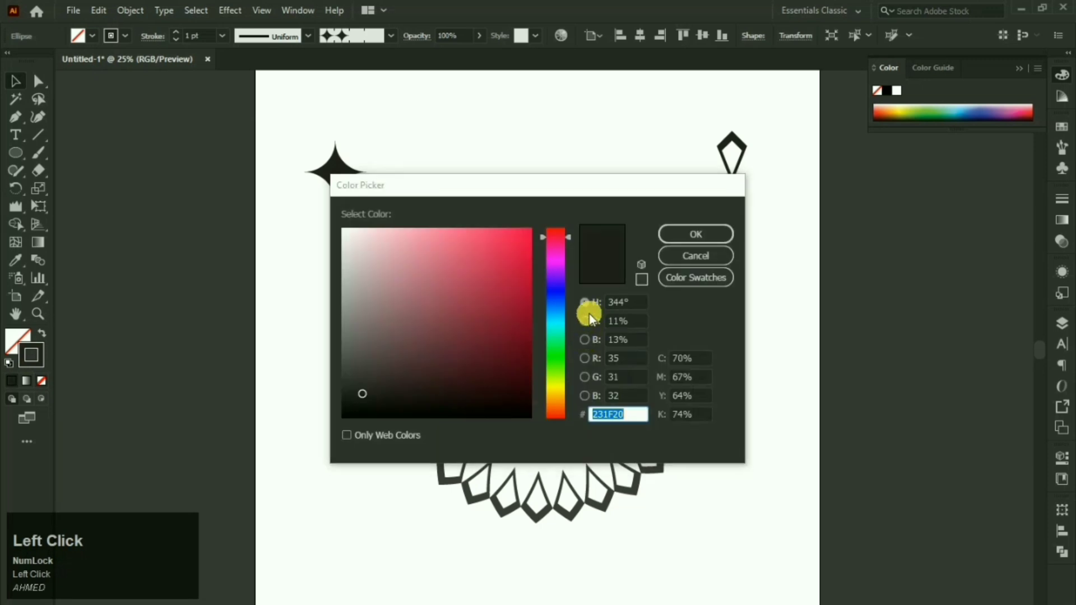
{"action": "left_click", "coordinate": [486, 313]}
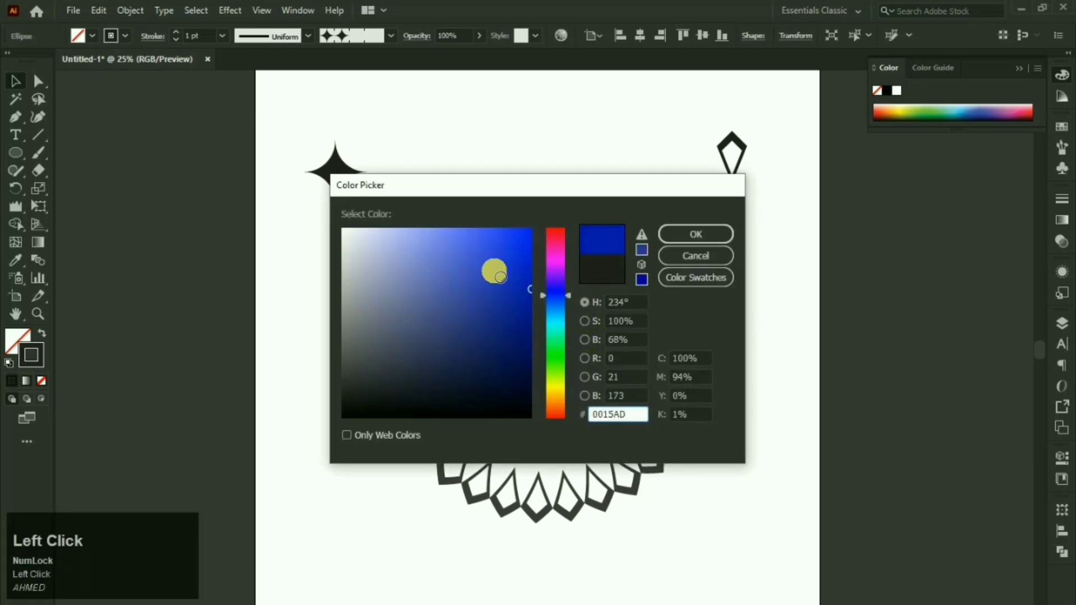
{"action": "left_click_drag", "start_coordinate": [495, 271], "coordinate": [495, 236]}
{"action": "left_click", "coordinate": [563, 304]}
{"action": "left_click_drag", "start_coordinate": [509, 291], "coordinate": [547, 292]}
{"action": "left_click", "coordinate": [679, 235]}
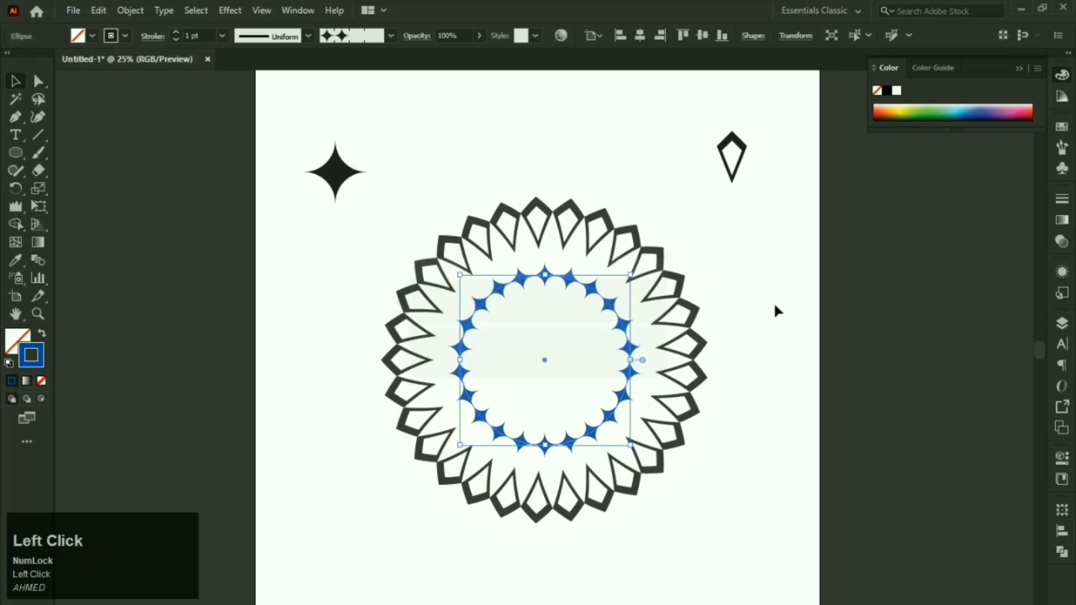
{"action": "left_click", "coordinate": [589, 325]}
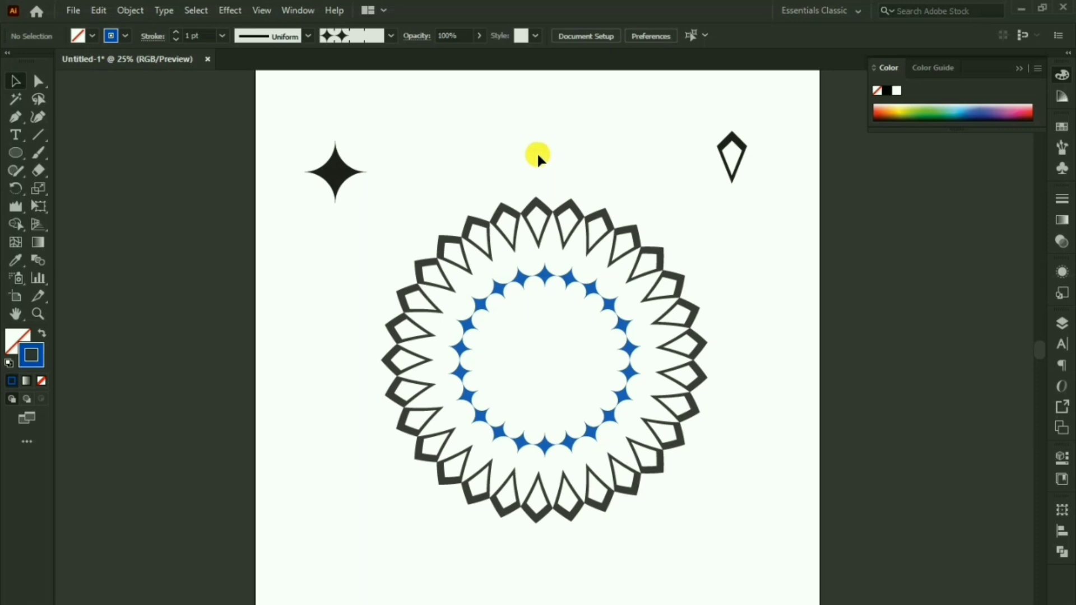
{"action": "left_click", "coordinate": [1062, 147]}
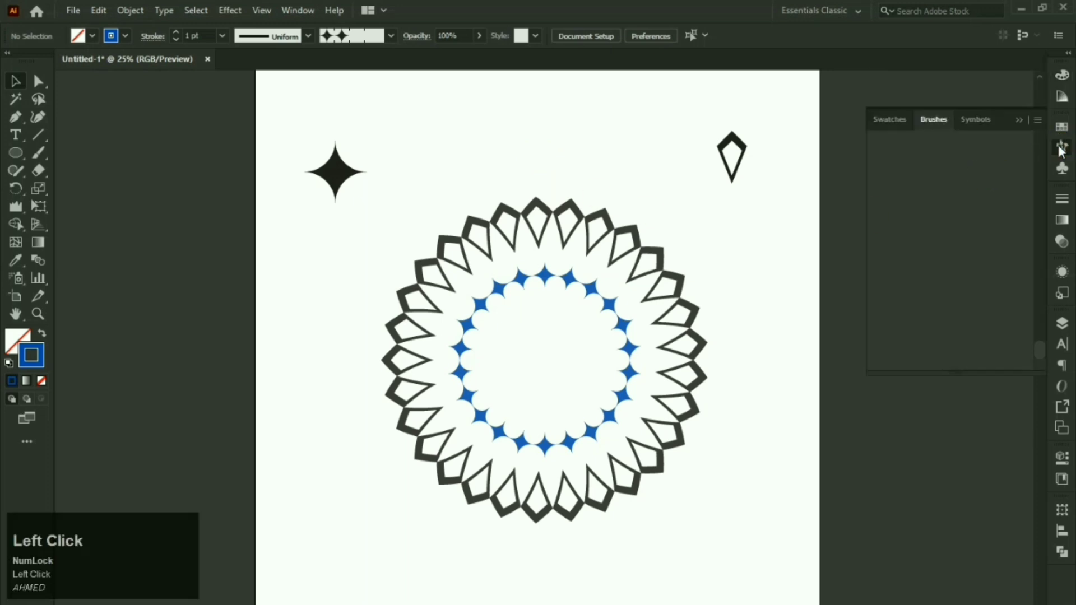